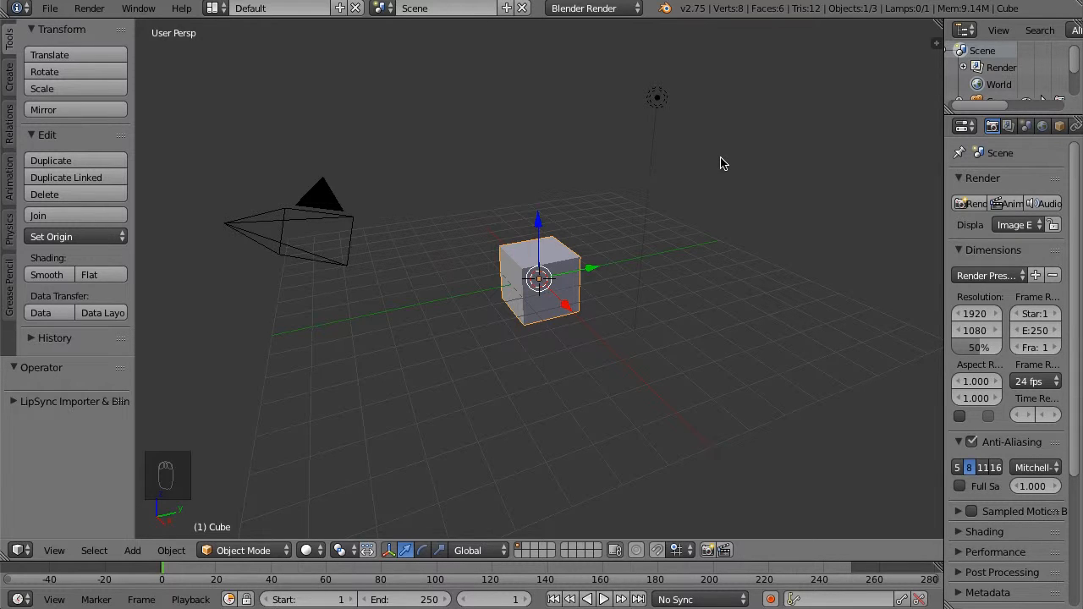
Switch the render engine to Cycles Render and change the scene's lamp to the Sun type.
{"action": "left_click", "coordinate": [593, 9]}
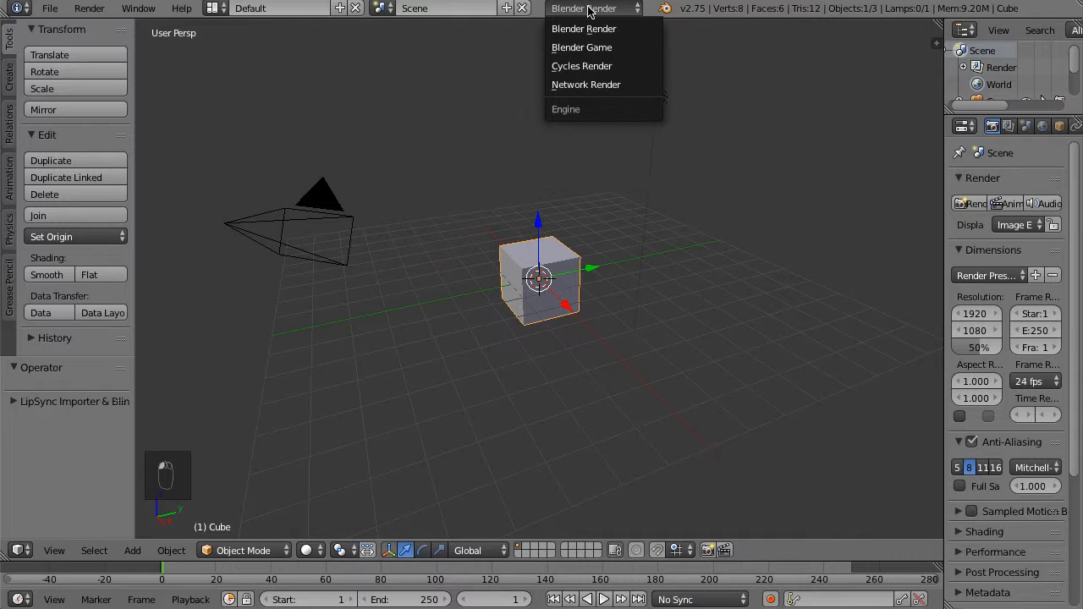
{"action": "left_click", "coordinate": [600, 68]}
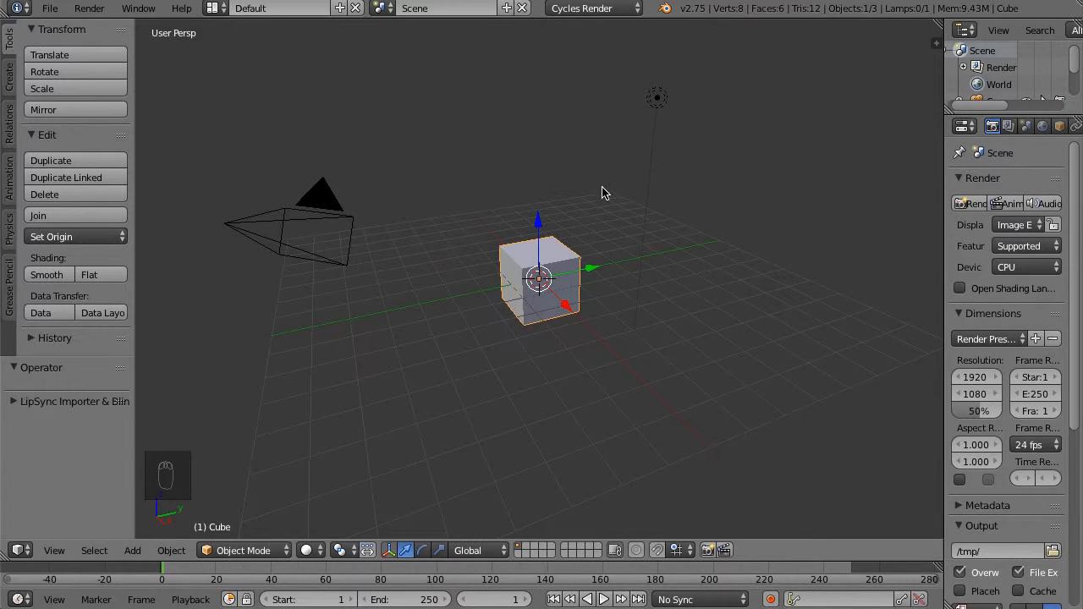
{"action": "right_click", "coordinate": [659, 99]}
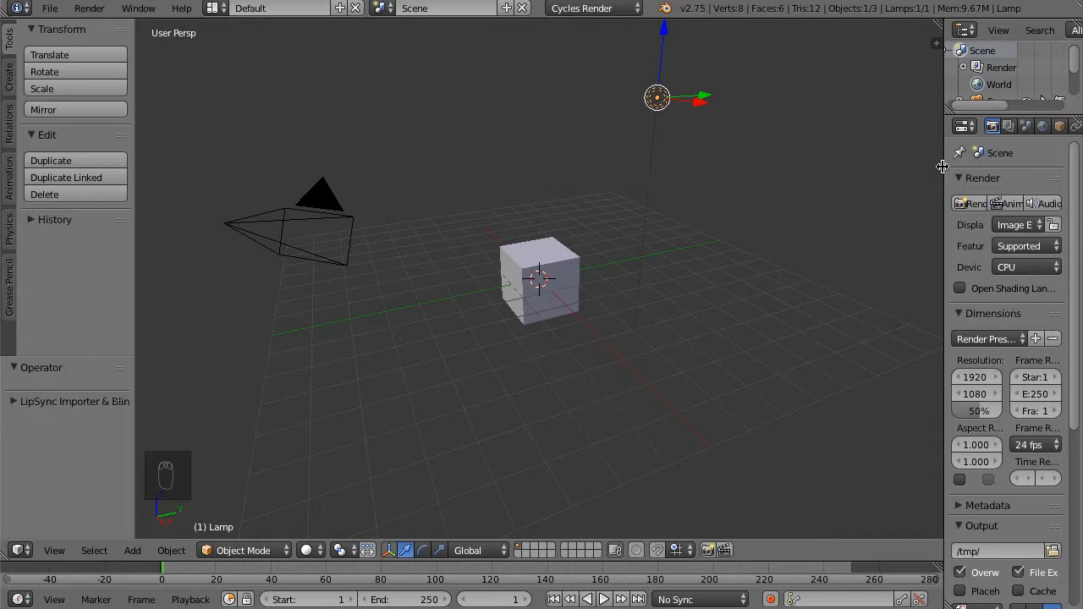
{"action": "left_click_drag", "start_coordinate": [943, 167], "coordinate": [789, 158]}
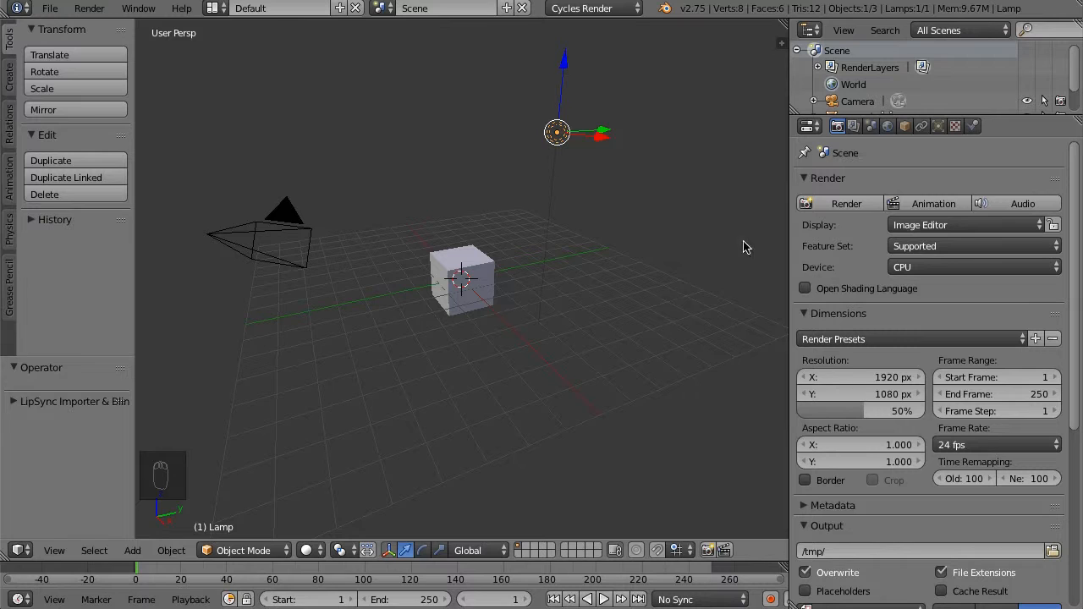
{"action": "left_click", "coordinate": [941, 126]}
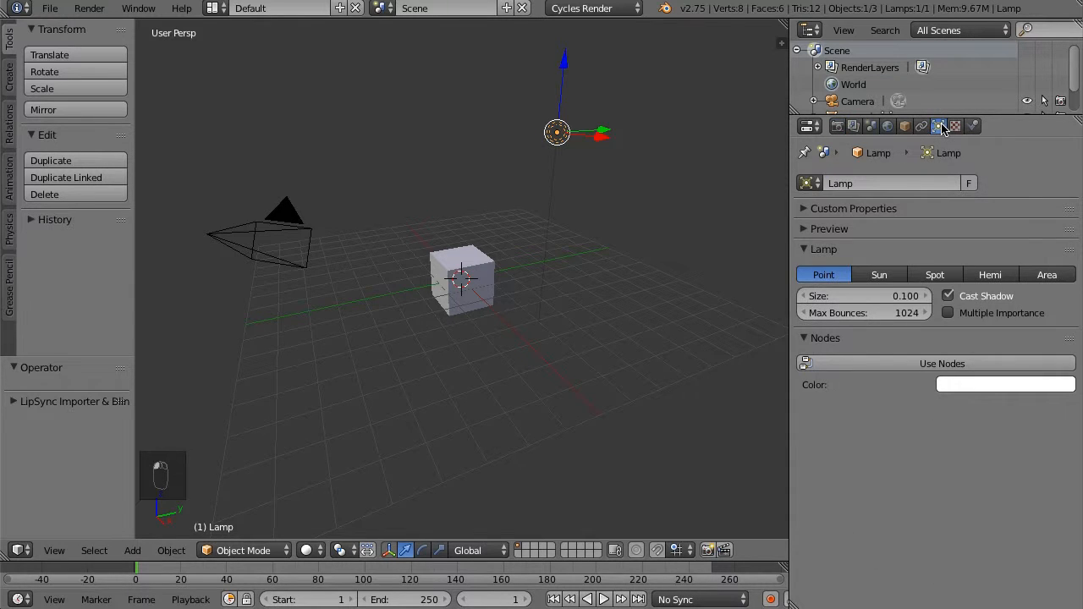
{"action": "left_click", "coordinate": [877, 276]}
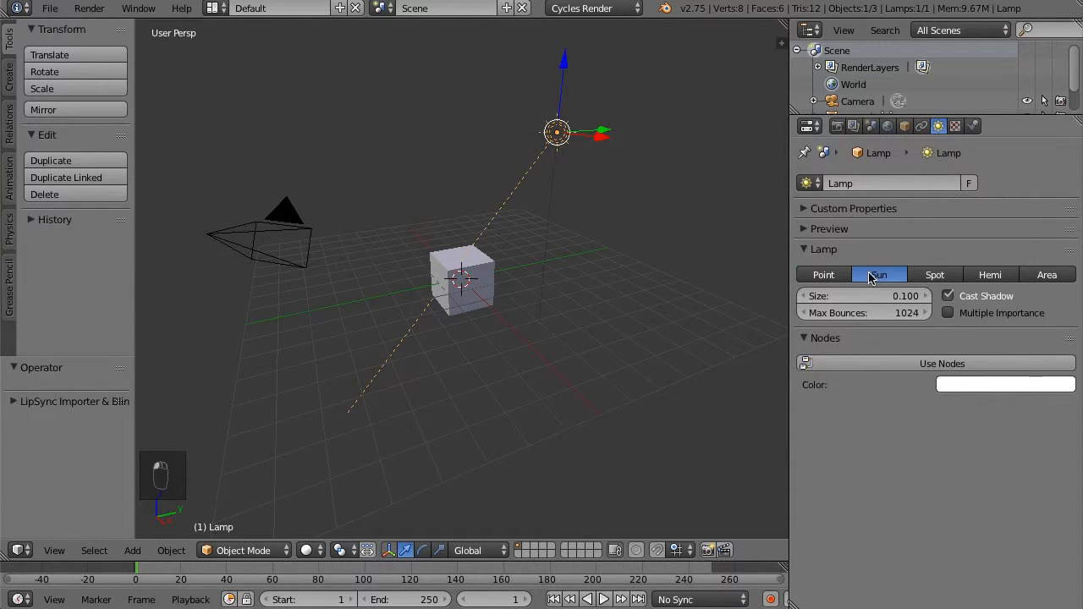
Tint the sun lamp's colour yellow by setting its blue component to 0.318.
{"action": "middle_click_drag", "start_coordinate": [474, 364], "coordinate": [643, 370]}
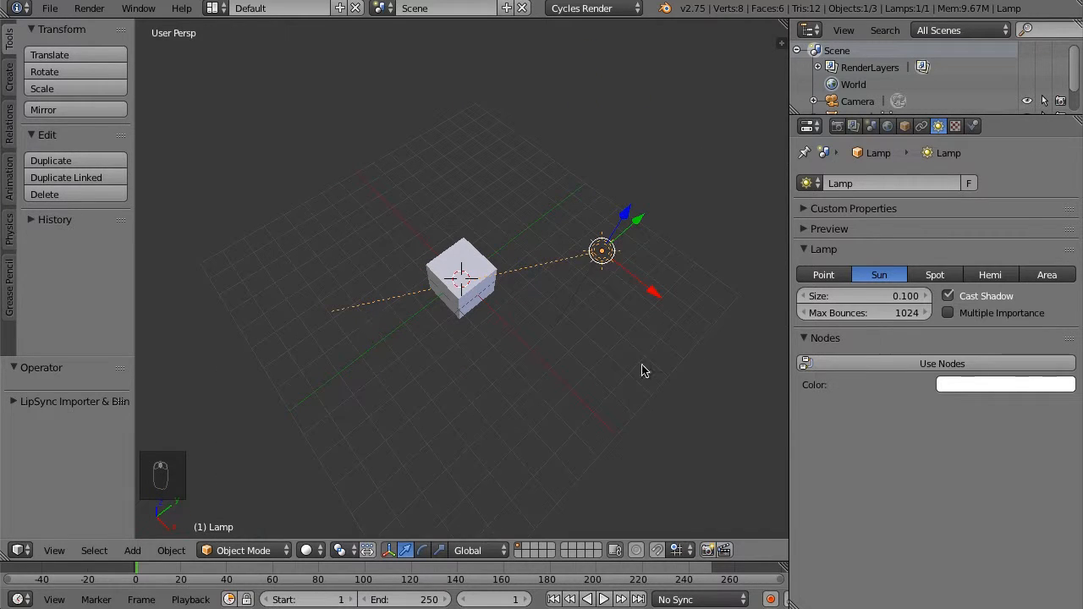
{"action": "left_click", "coordinate": [987, 386]}
{"action": "left_click", "coordinate": [965, 360]}
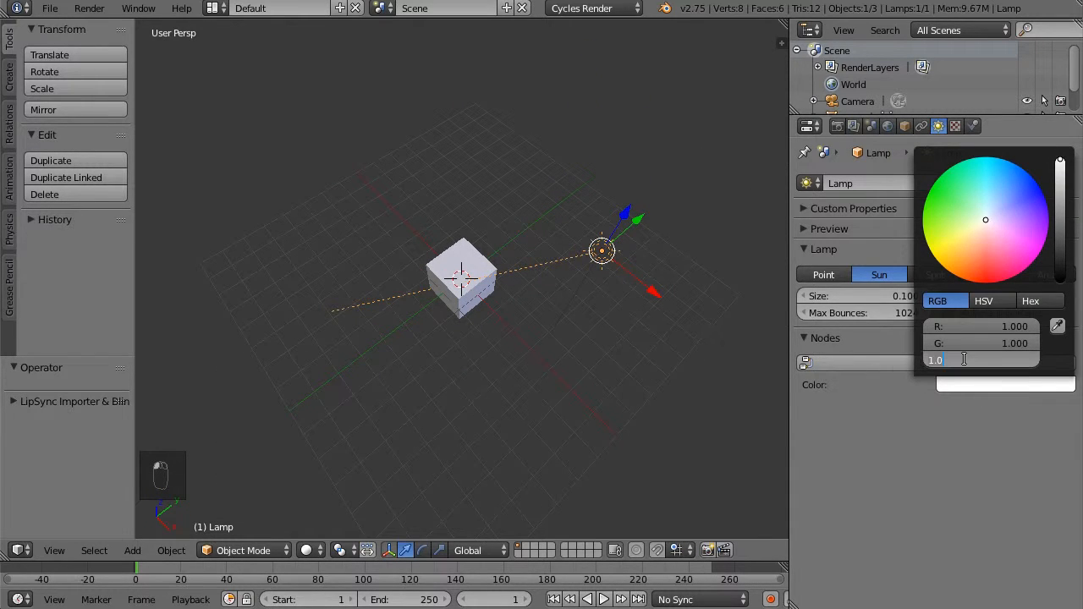
{"action": "type", "text": ".318"}
{"action": "key", "text": "Return"}
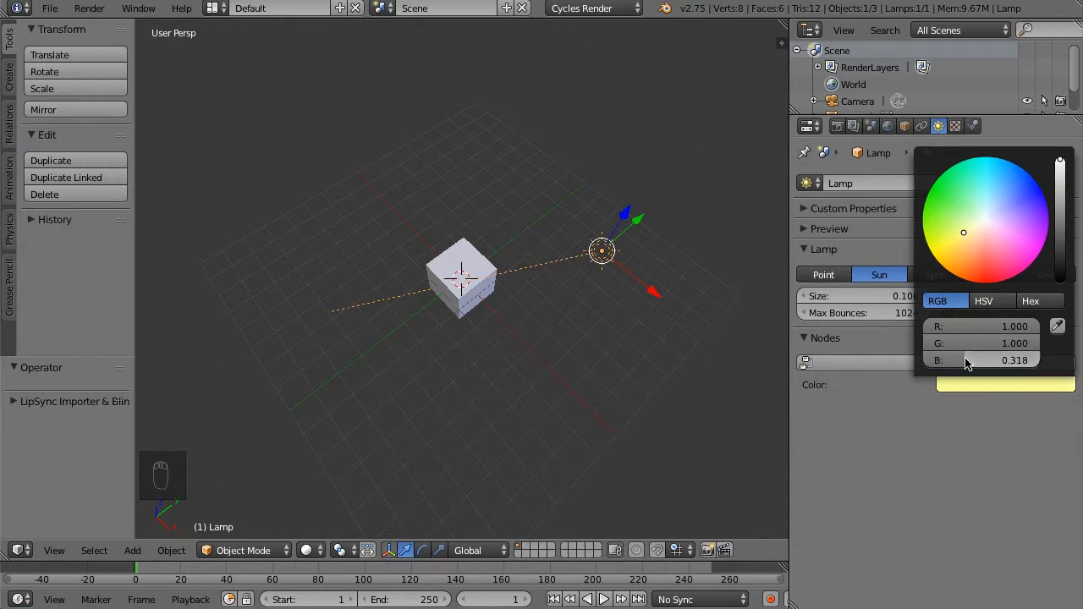
Enable nodes for the sun lamp and set its emission strength to 4.5.
{"action": "left_click", "coordinate": [872, 362]}
{"action": "left_click", "coordinate": [973, 413]}
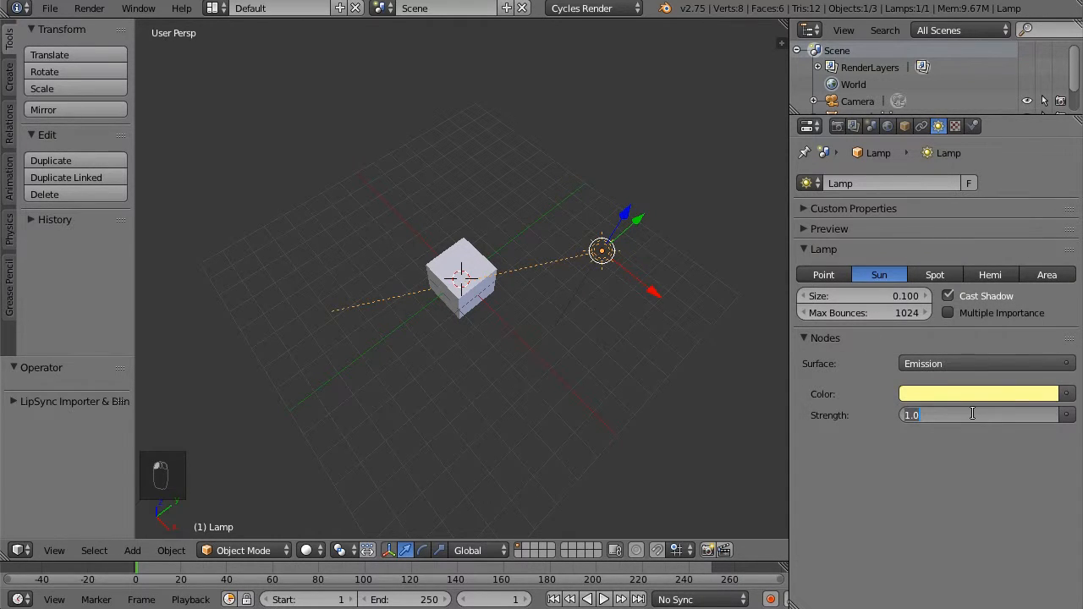
{"action": "type", "text": "4.5"}
{"action": "key", "text": "Return"}
Set the render device to GPU Compute and the viewport shading to Rendered.
{"action": "middle_click_drag", "start_coordinate": [469, 300], "coordinate": [373, 290]}
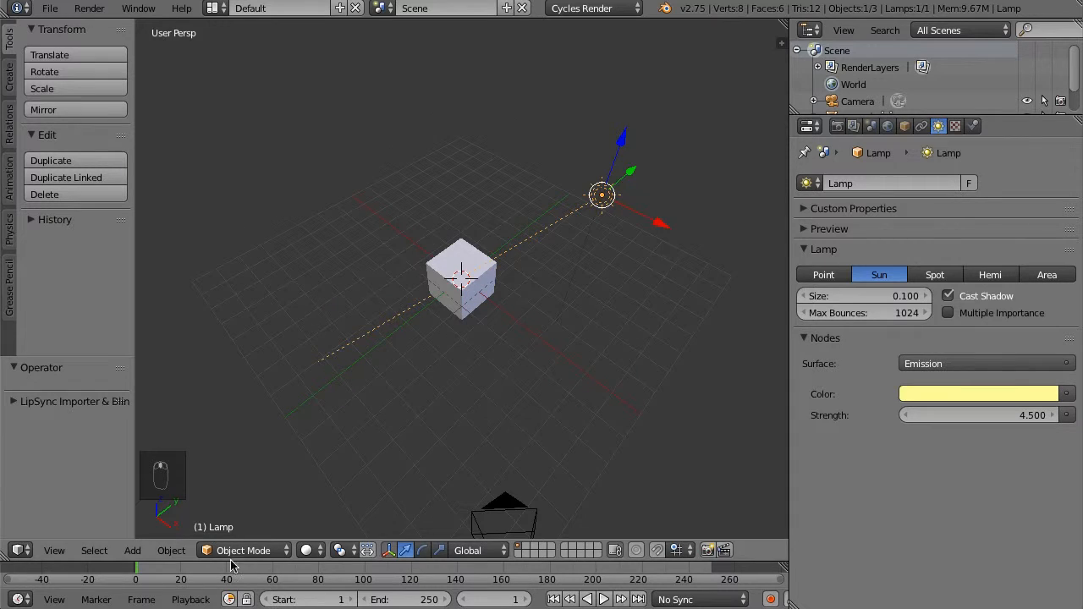
{"action": "left_click", "coordinate": [838, 126]}
{"action": "left_click", "coordinate": [919, 269]}
{"action": "left_click", "coordinate": [924, 227]}
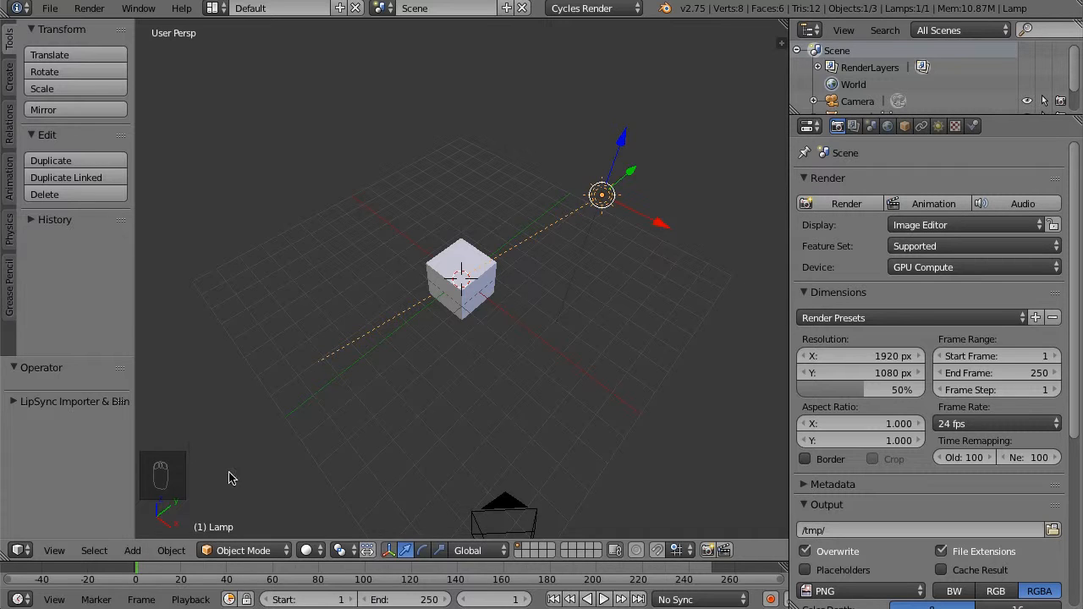
{"action": "left_click", "coordinate": [308, 550]}
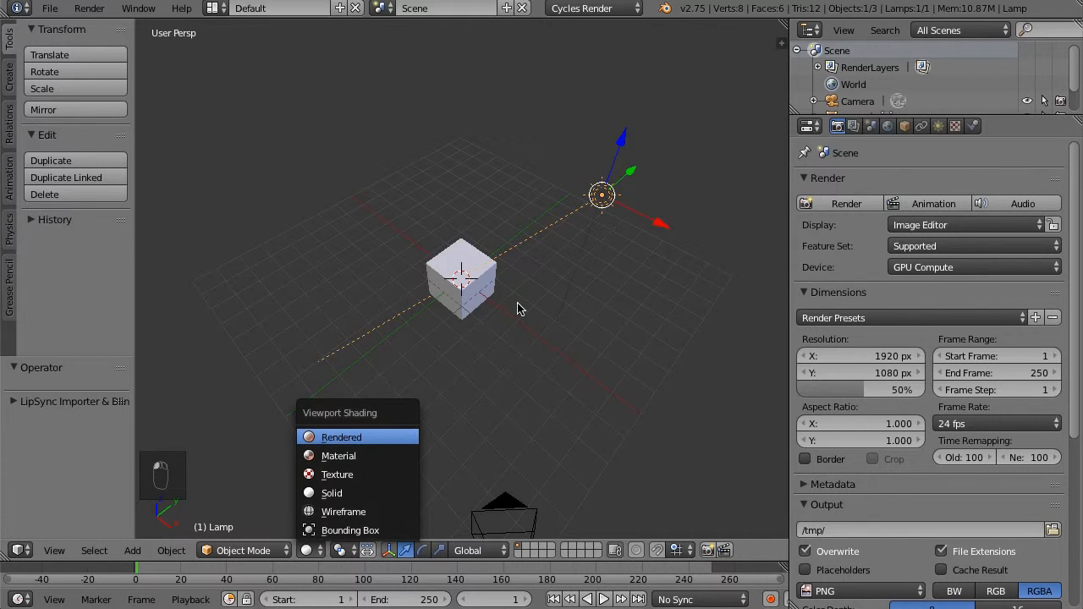
{"action": "key", "text": "Return"}
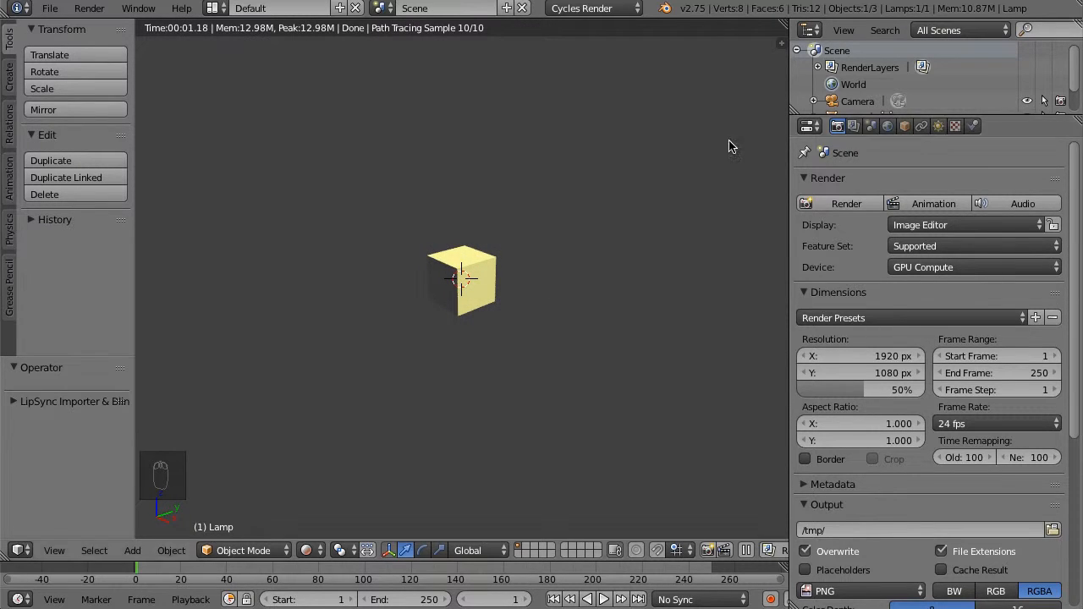
Enable nodes for the world background and feed its colour from a Hue Saturation Value node.
{"action": "left_click", "coordinate": [887, 125]}
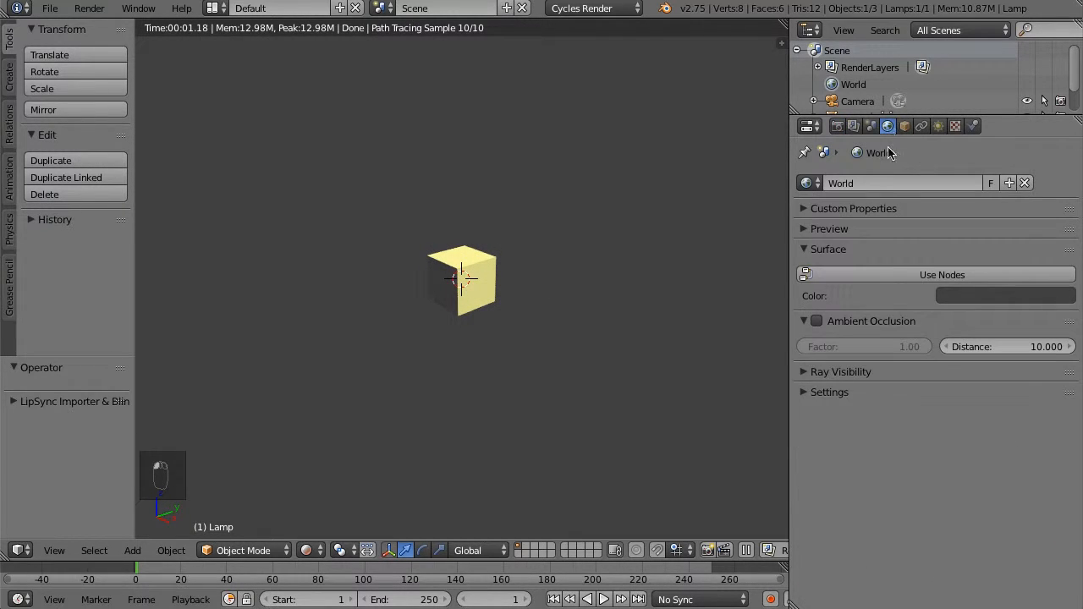
{"action": "left_click", "coordinate": [875, 275]}
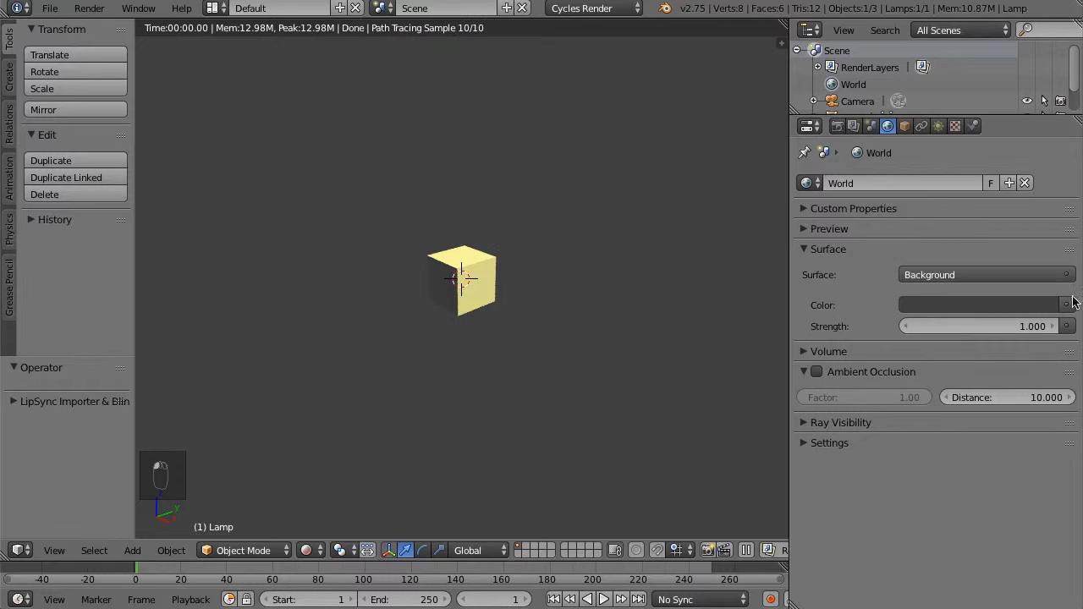
{"action": "left_click", "coordinate": [1068, 304]}
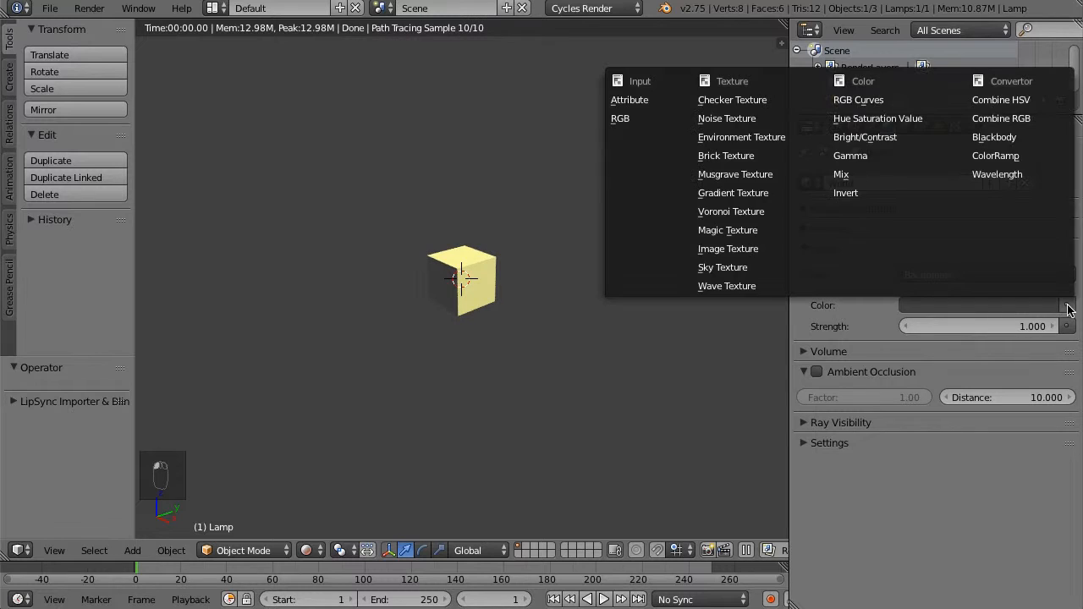
{"action": "left_click", "coordinate": [870, 120]}
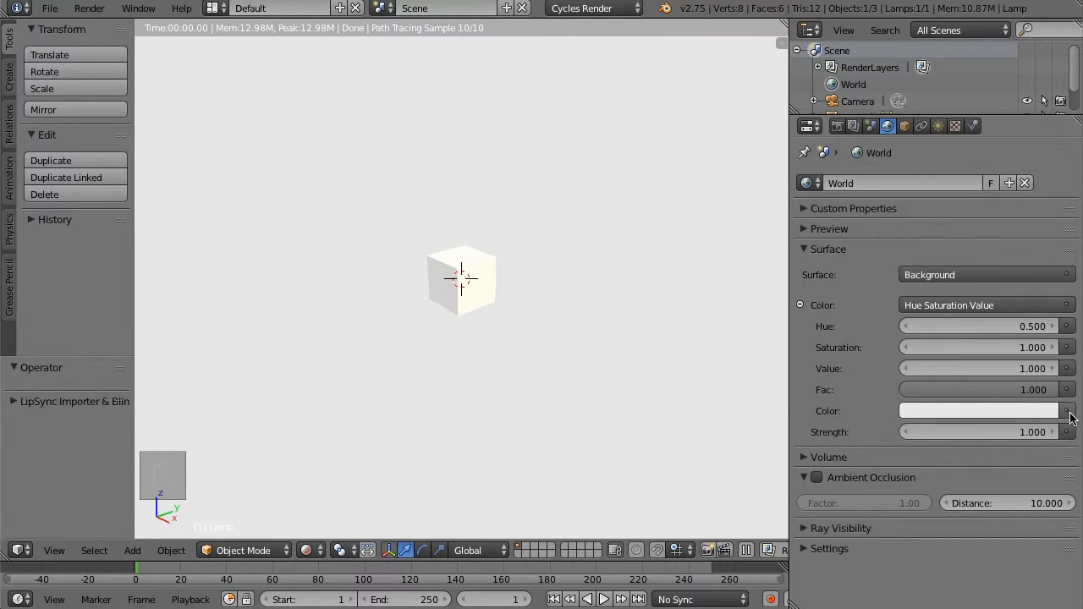
Assign a Sky Texture of type Preetham to the colour input of the world's Hue Saturation Value node.
{"action": "left_click", "coordinate": [1067, 411]}
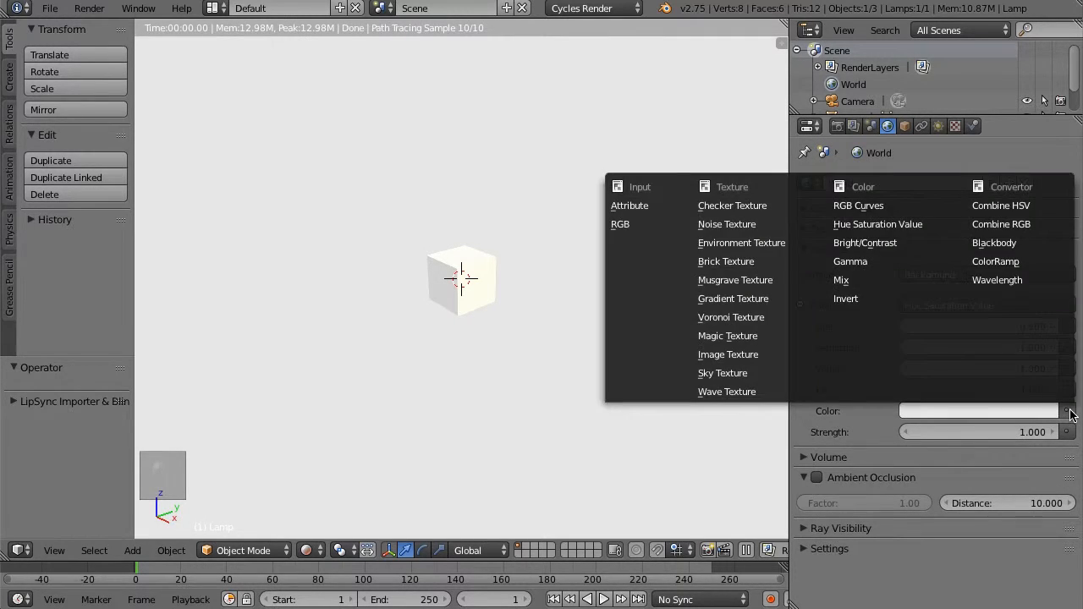
{"action": "left_click", "coordinate": [777, 375]}
{"action": "left_click", "coordinate": [978, 432]}
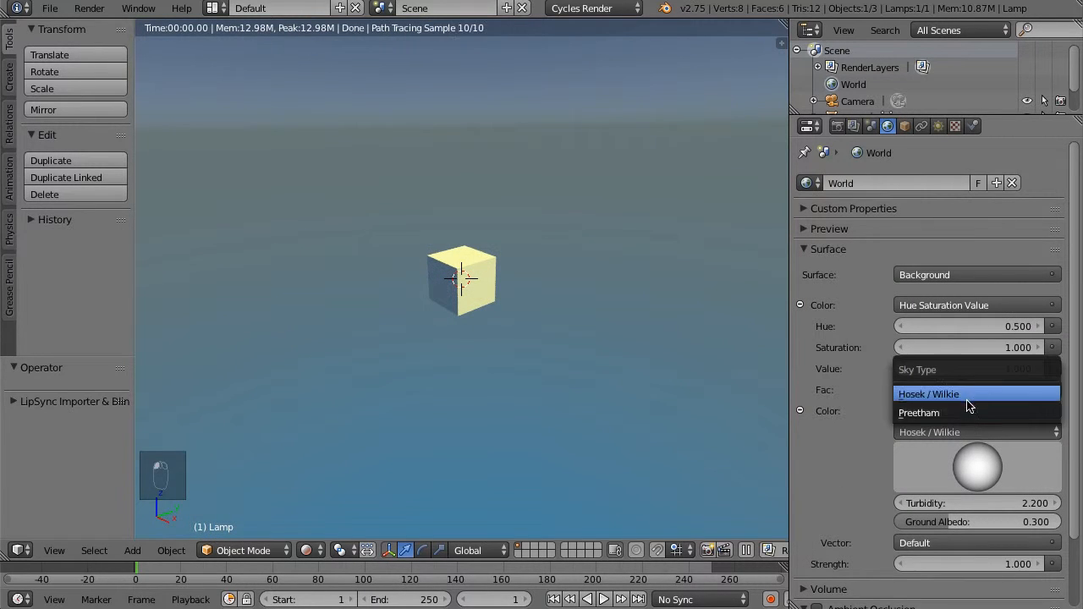
{"action": "left_click", "coordinate": [969, 412]}
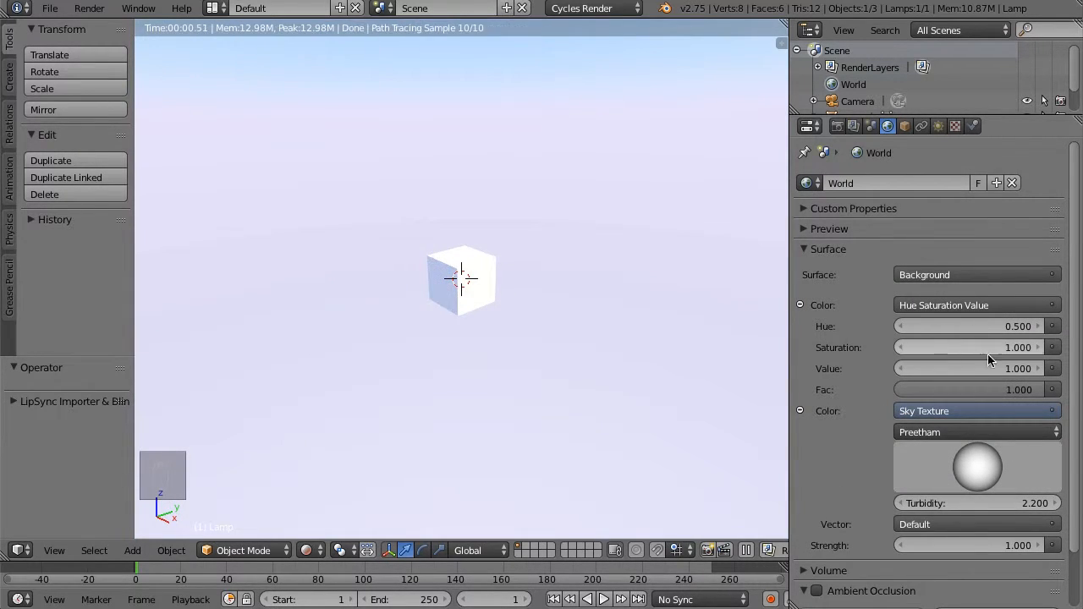
Raise the Value setting of the world's Hue Saturation Value node to 1.3.
{"action": "left_click", "coordinate": [1037, 368]}
{"action": "left_click", "coordinate": [1037, 368]}
{"action": "left_click", "coordinate": [1037, 367]}
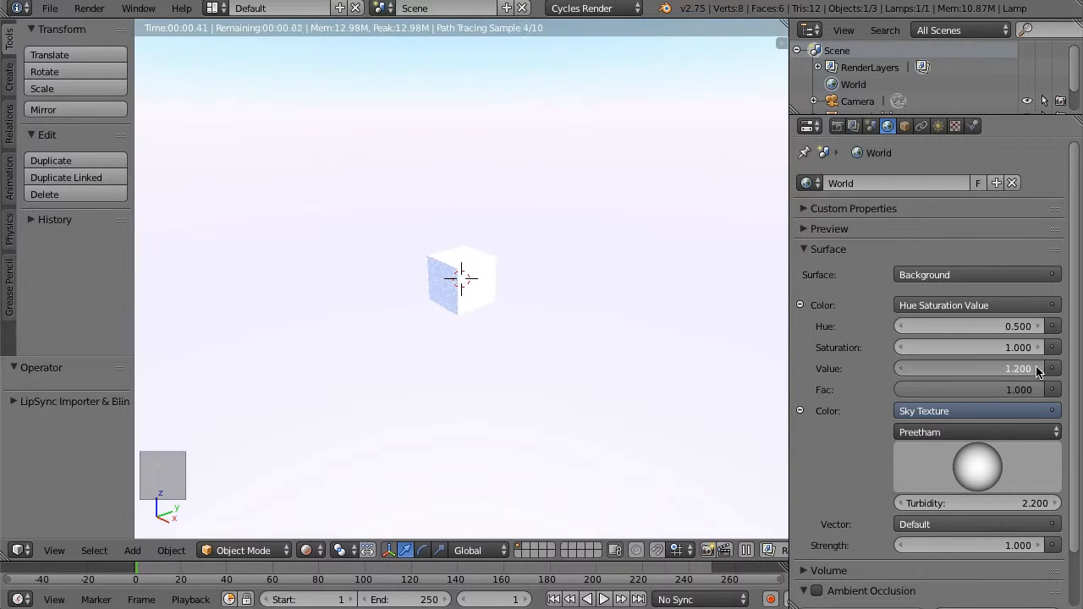
{"action": "left_click", "coordinate": [1036, 368]}
Inspect the cube under the rendered sky lighting and return the viewport shading to Solid.
{"action": "scroll", "coordinate": [470, 252], "scroll_direction": "up", "scroll_amount": 5}
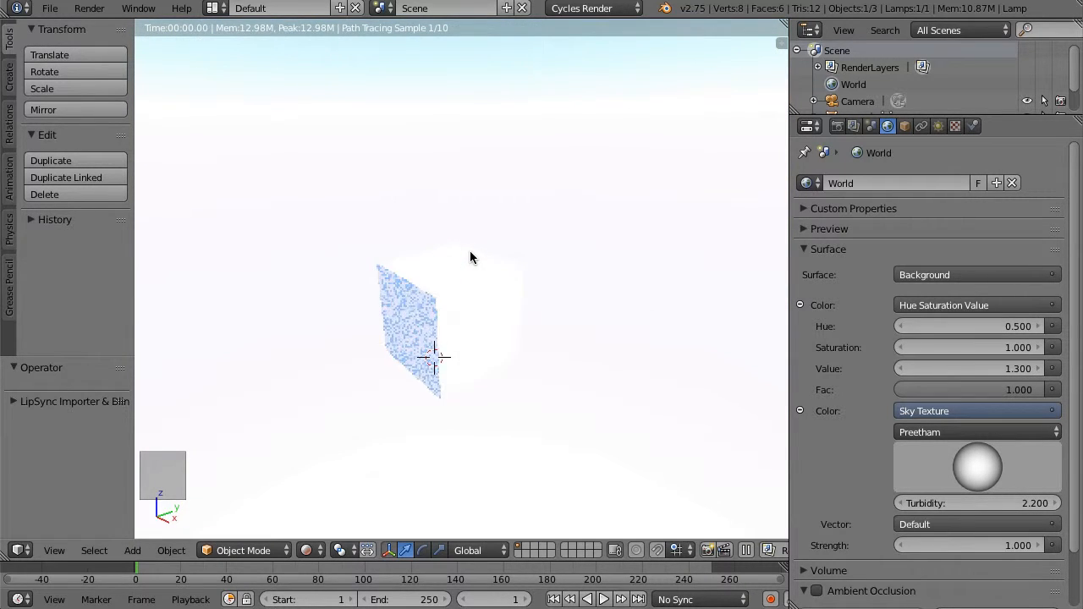
{"action": "scroll", "coordinate": [470, 251], "scroll_direction": "down", "scroll_amount": 1}
{"action": "scroll", "coordinate": [469, 261], "scroll_direction": "down", "scroll_amount": 3}
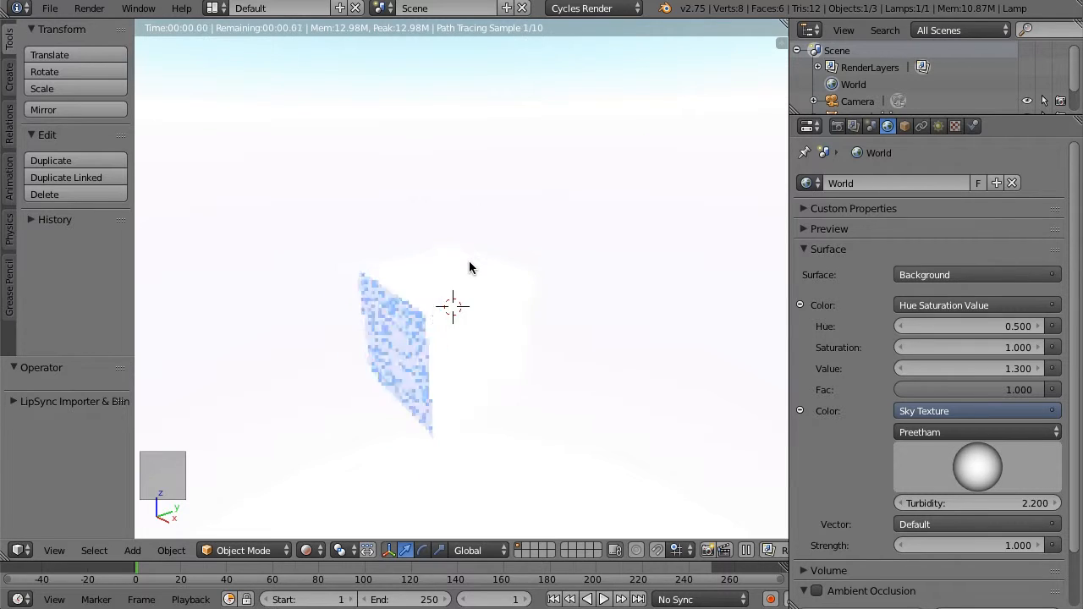
{"action": "right_click", "coordinate": [410, 303]}
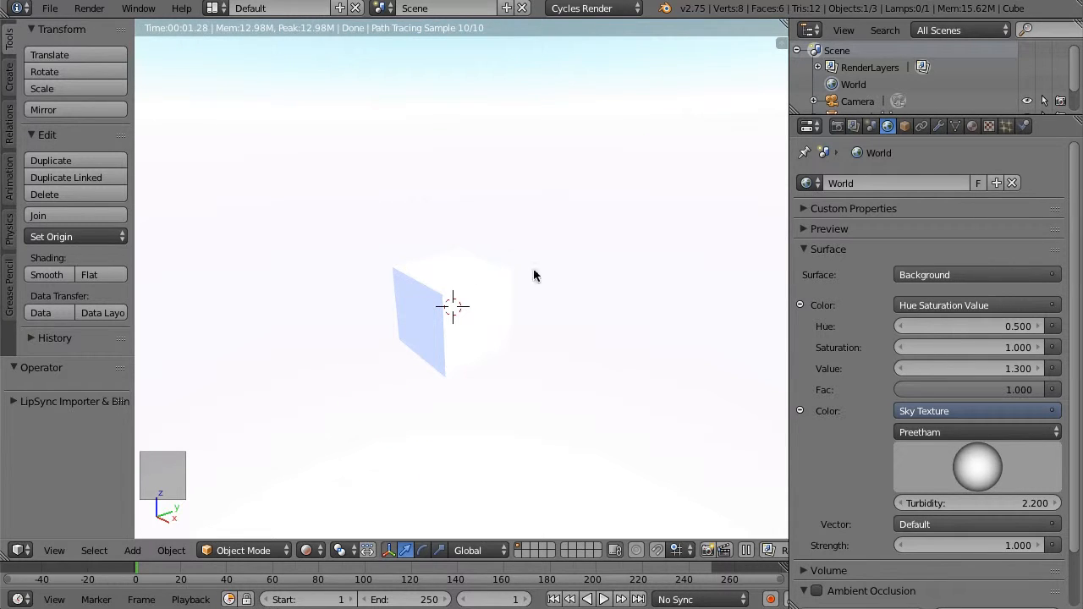
{"action": "middle_click_drag", "start_coordinate": [475, 314], "coordinate": [525, 348]}
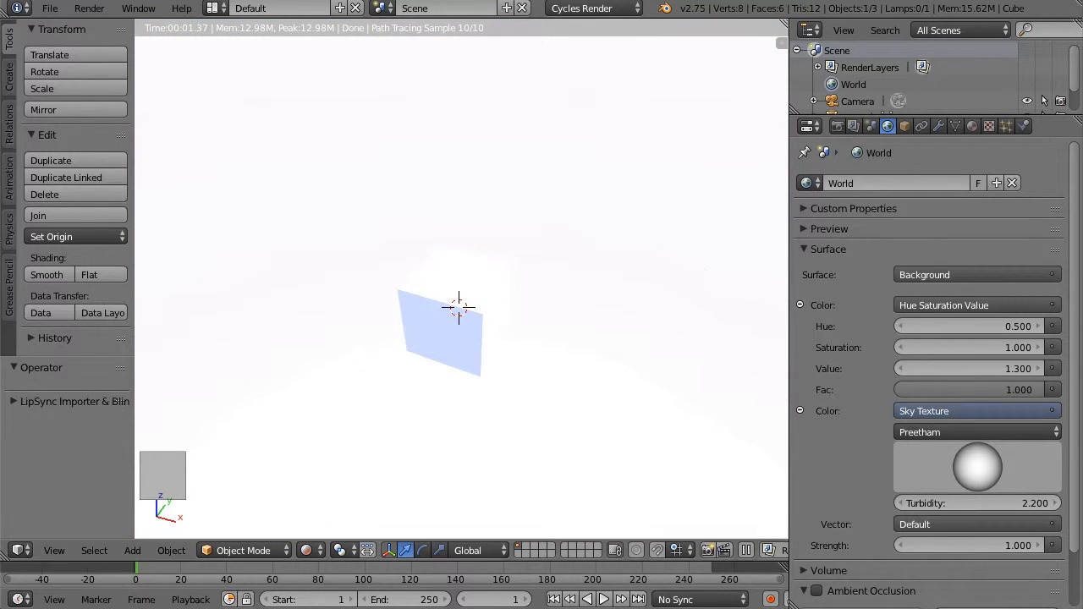
{"action": "left_click", "coordinate": [311, 550]}
{"action": "left_click", "coordinate": [335, 499]}
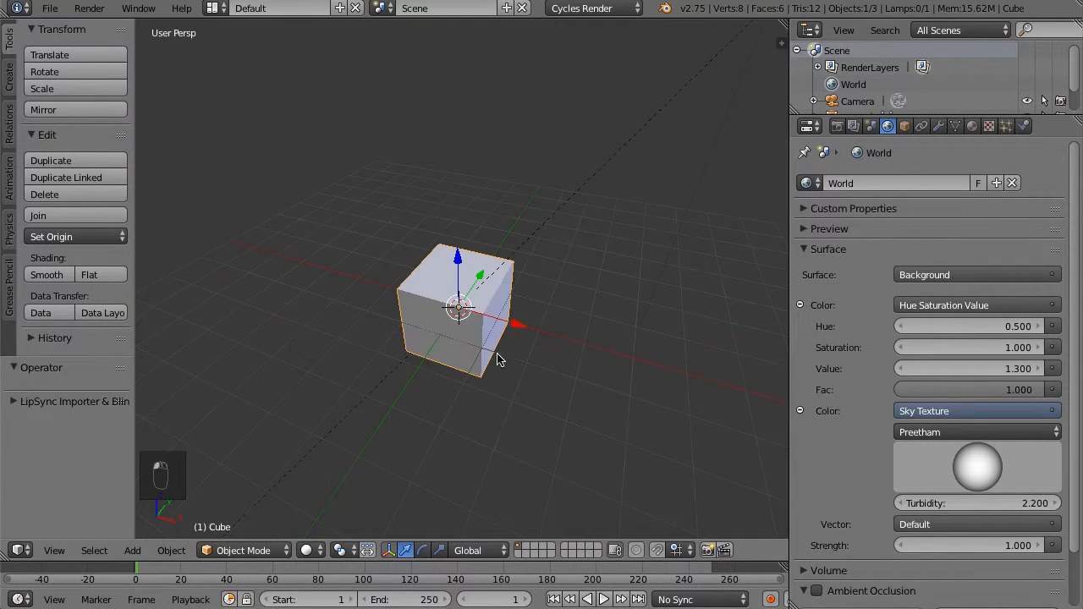
Select the sun lamp and set its Z rotation to 90°.
{"action": "right_click", "coordinate": [620, 67]}
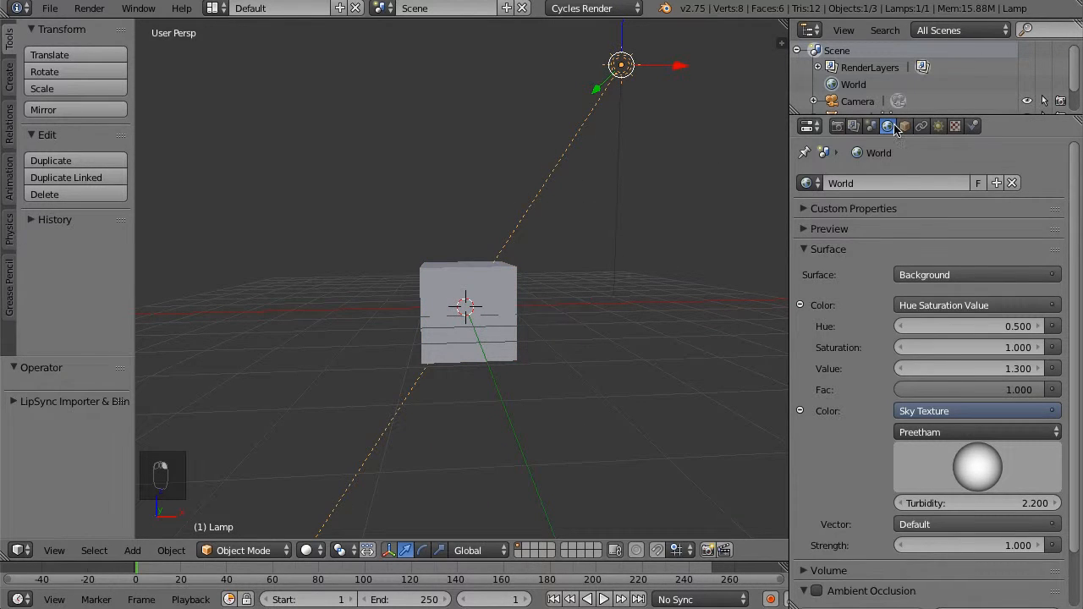
{"action": "left_click", "coordinate": [905, 125]}
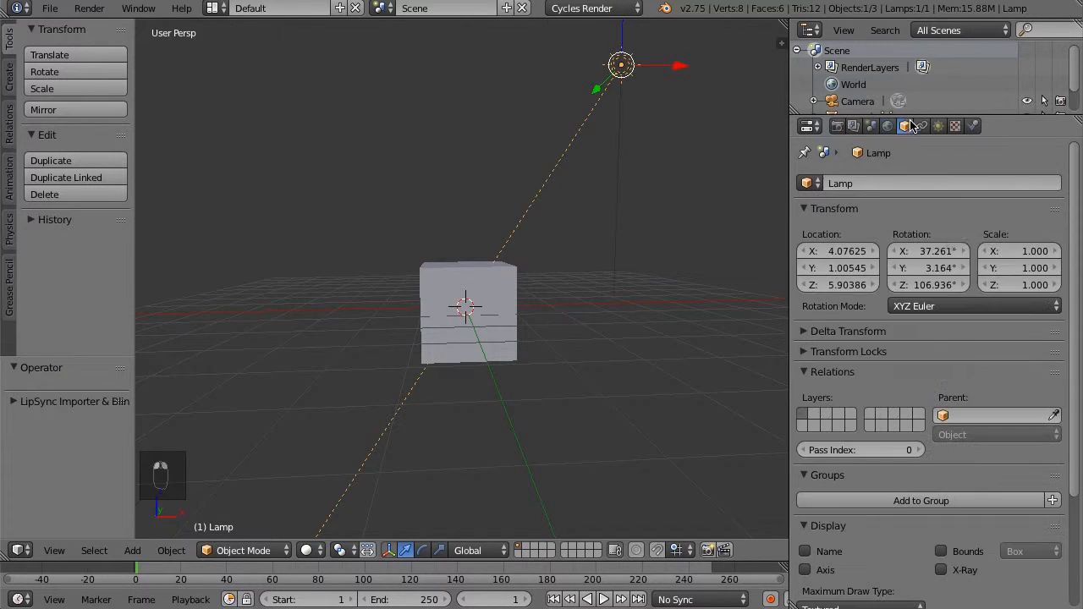
{"action": "left_click", "coordinate": [931, 284]}
{"action": "type", "text": "90"}
{"action": "key", "text": "Return"}
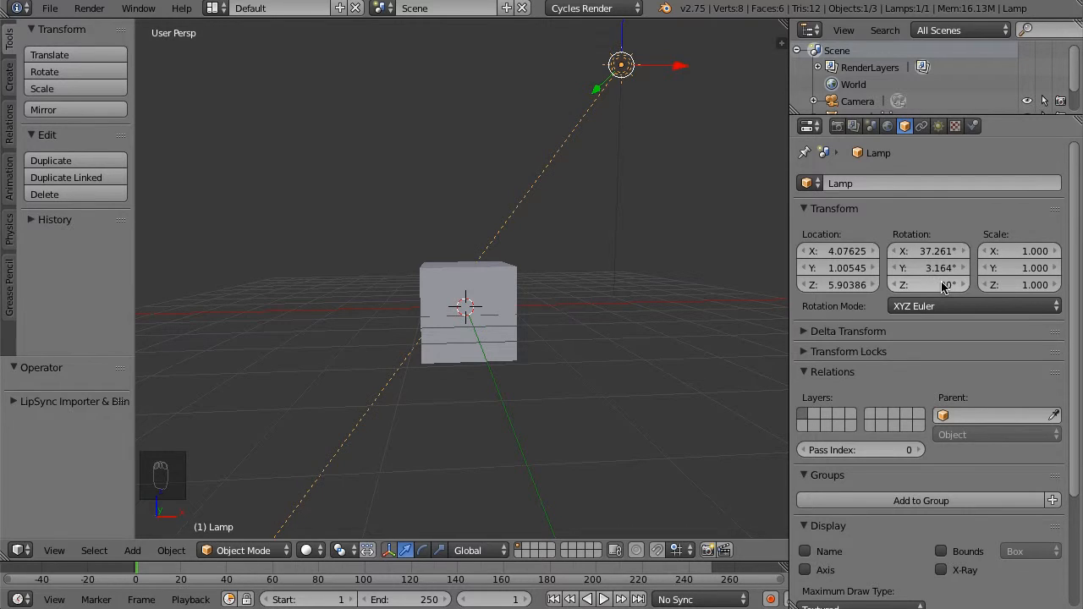
Set the sun lamp's X, Y and Z rotation to 0°.
{"action": "middle_click_drag", "start_coordinate": [254, 368], "coordinate": [694, 235]}
{"action": "left_click", "coordinate": [931, 250]}
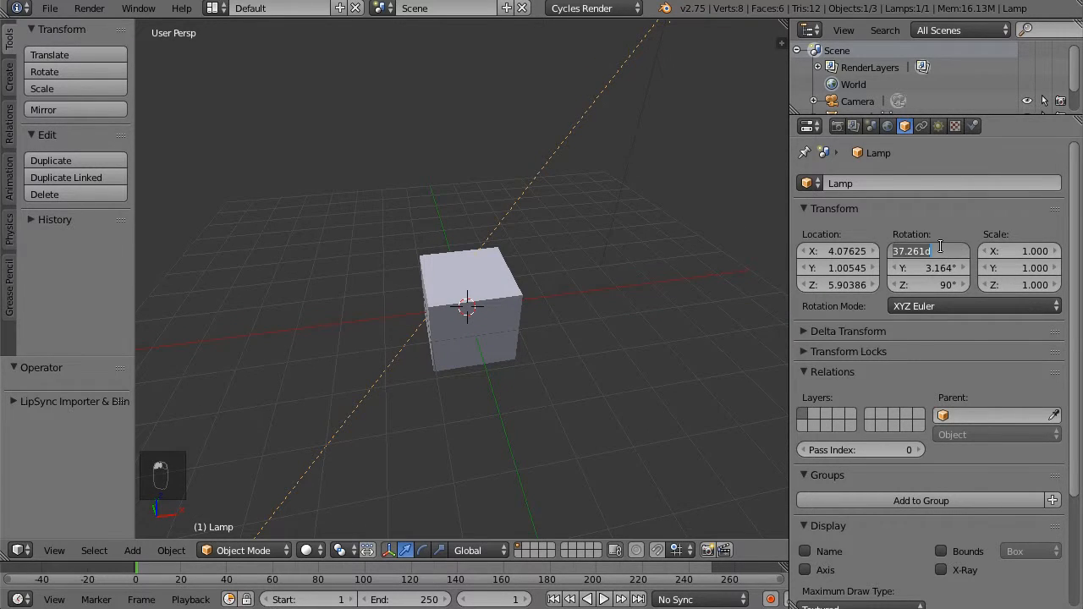
{"action": "type", "text": "0"}
{"action": "key", "text": "Tab"}
{"action": "type", "text": "0"}
{"action": "key", "text": "Tab"}
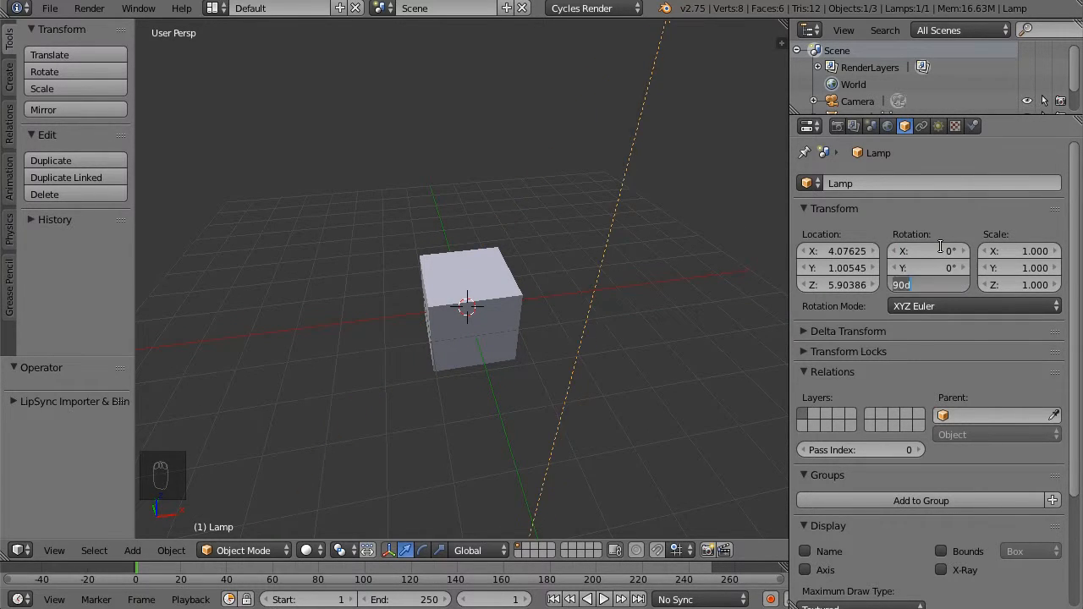
{"action": "type", "text": "0"}
{"action": "key", "text": "Return"}
Inspect the cube in Rendered shading under the unrotated sun lamp, and return the viewport shading to Solid.
{"action": "middle_click_drag", "start_coordinate": [628, 217], "coordinate": [519, 234]}
{"action": "scroll", "coordinate": [520, 235], "scroll_direction": "down", "scroll_amount": 3}
{"action": "middle_click_drag", "start_coordinate": [412, 210], "coordinate": [463, 234]}
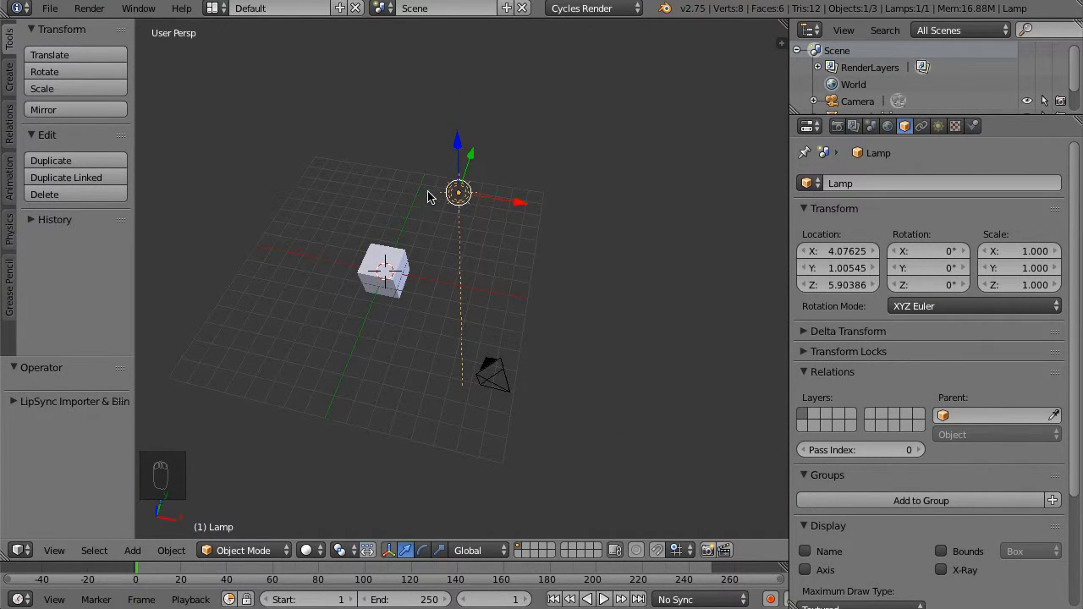
{"action": "middle_click_drag", "start_coordinate": [431, 193], "coordinate": [525, 238]}
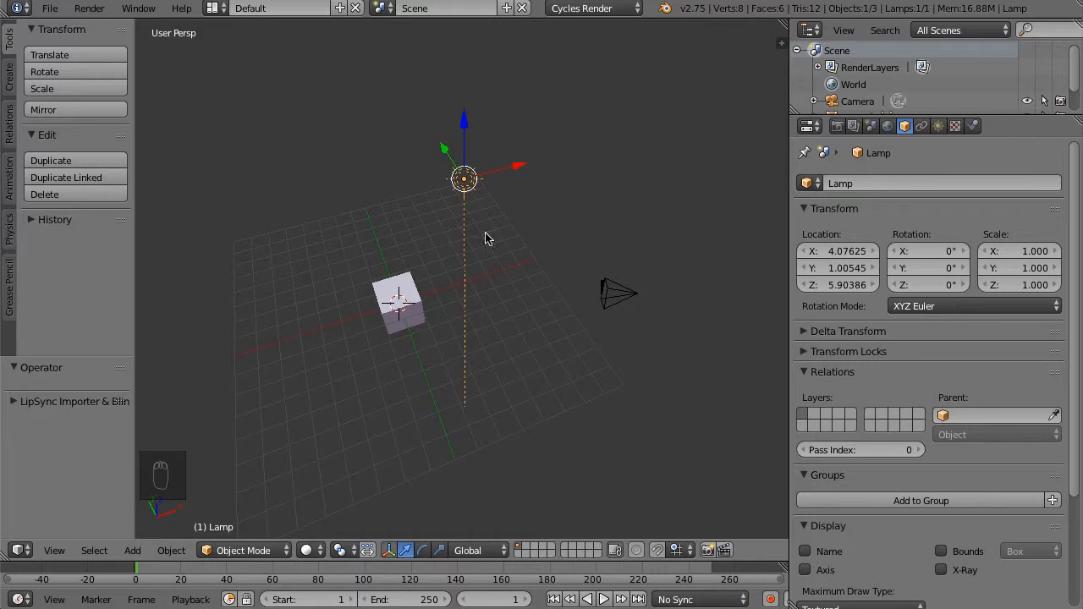
{"action": "middle_click_drag", "start_coordinate": [517, 252], "coordinate": [360, 198]}
{"action": "left_click", "coordinate": [309, 551]}
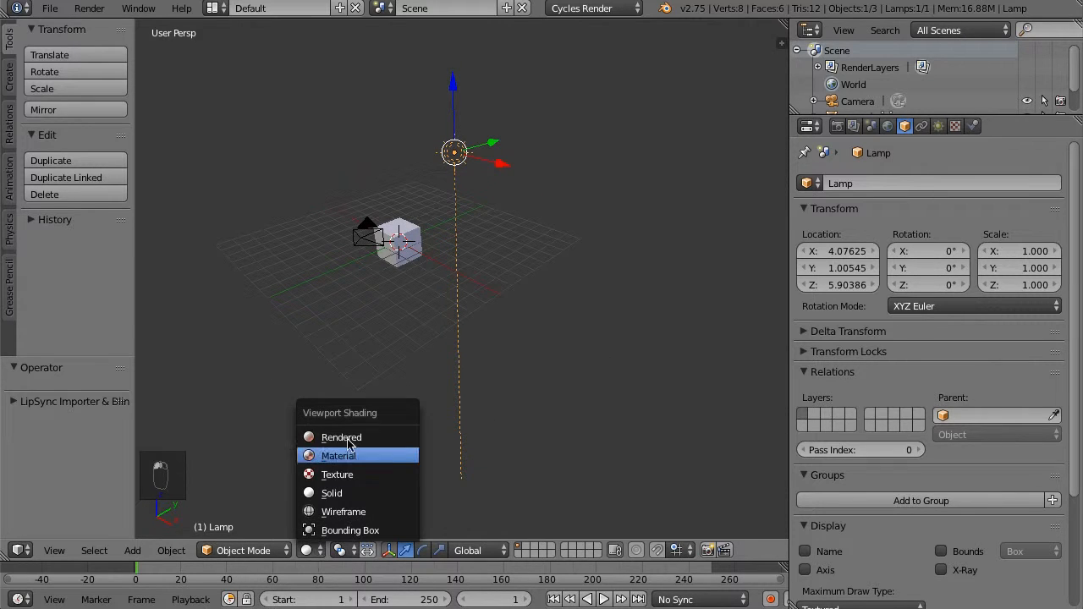
{"action": "left_click", "coordinate": [343, 435]}
{"action": "middle_click_drag", "start_coordinate": [380, 229], "coordinate": [420, 235]}
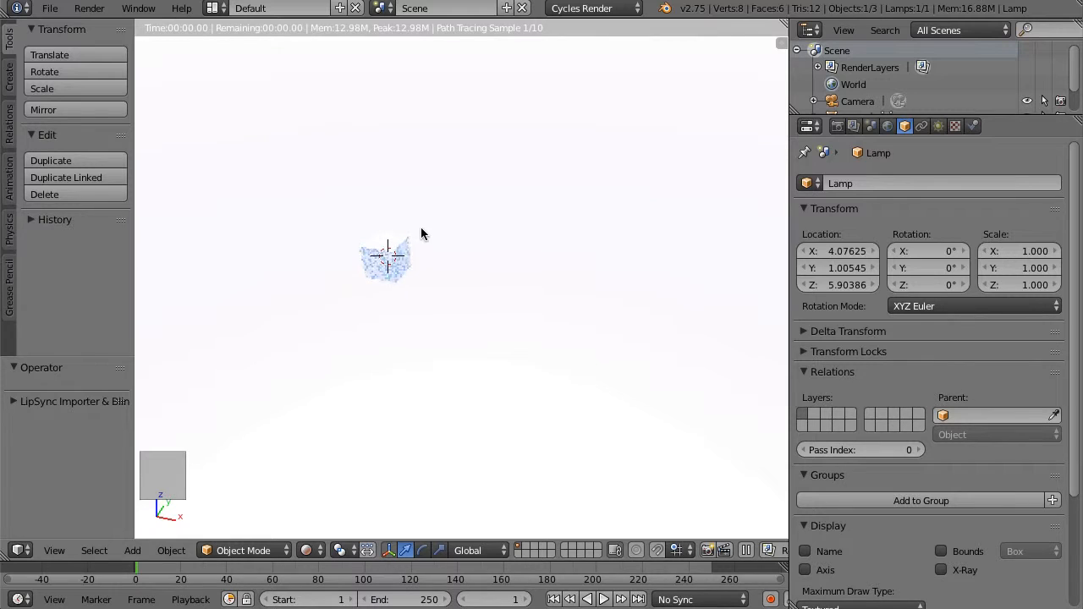
{"action": "left_click", "coordinate": [306, 551]}
{"action": "left_click", "coordinate": [338, 493]}
Move the cube's mesh up 1 unit along Z in Edit Mode, keeping its origin in place, and return to Object Mode.
{"action": "right_click", "coordinate": [394, 261]}
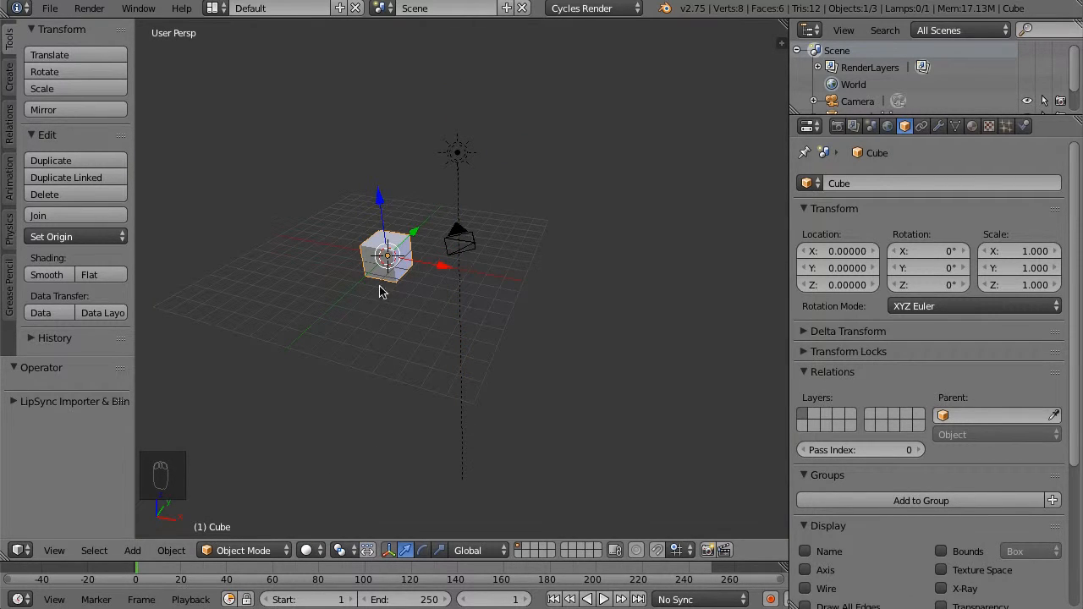
{"action": "scroll", "coordinate": [389, 284], "scroll_direction": "up", "scroll_amount": 5}
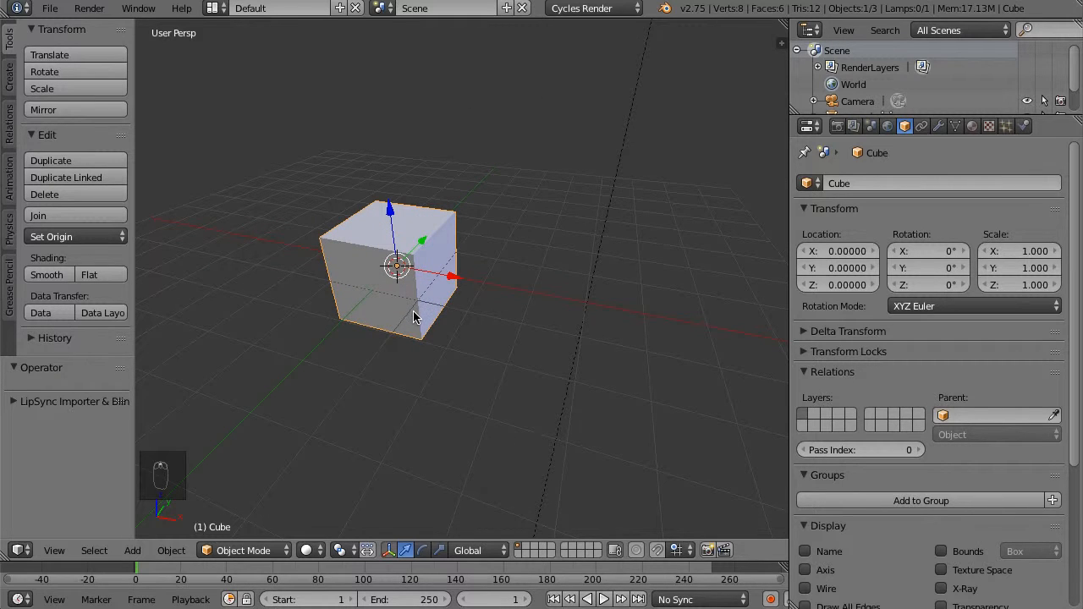
{"action": "key", "text": "Tab"}
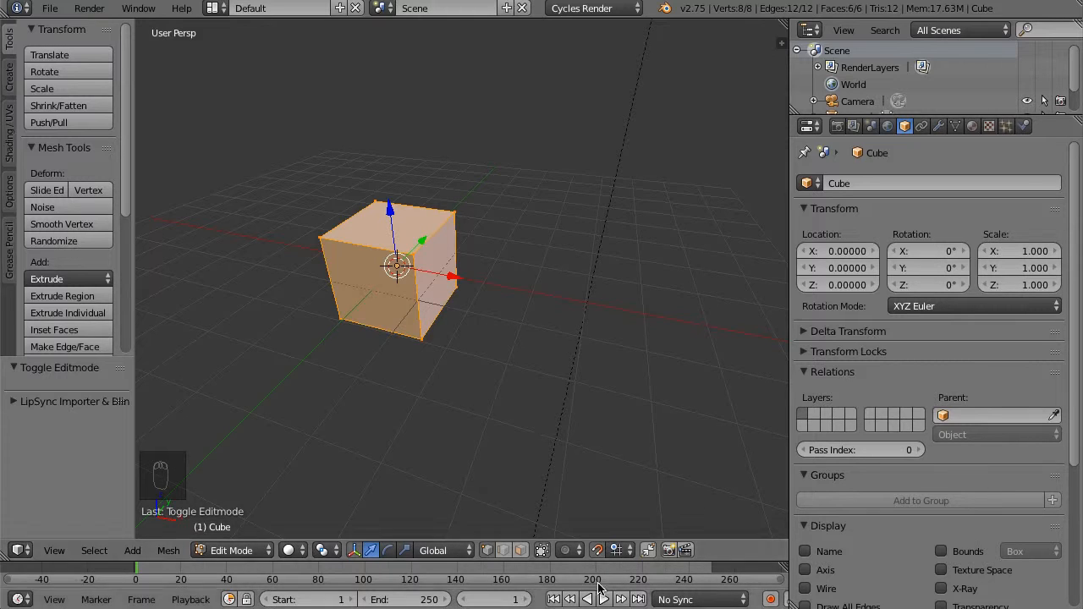
{"action": "left_click_drag", "start_coordinate": [389, 208], "coordinate": [375, 151]}
{"action": "middle_click_drag", "start_coordinate": [490, 318], "coordinate": [368, 302]}
{"action": "scroll", "coordinate": [367, 244], "scroll_direction": "up", "scroll_amount": 4}
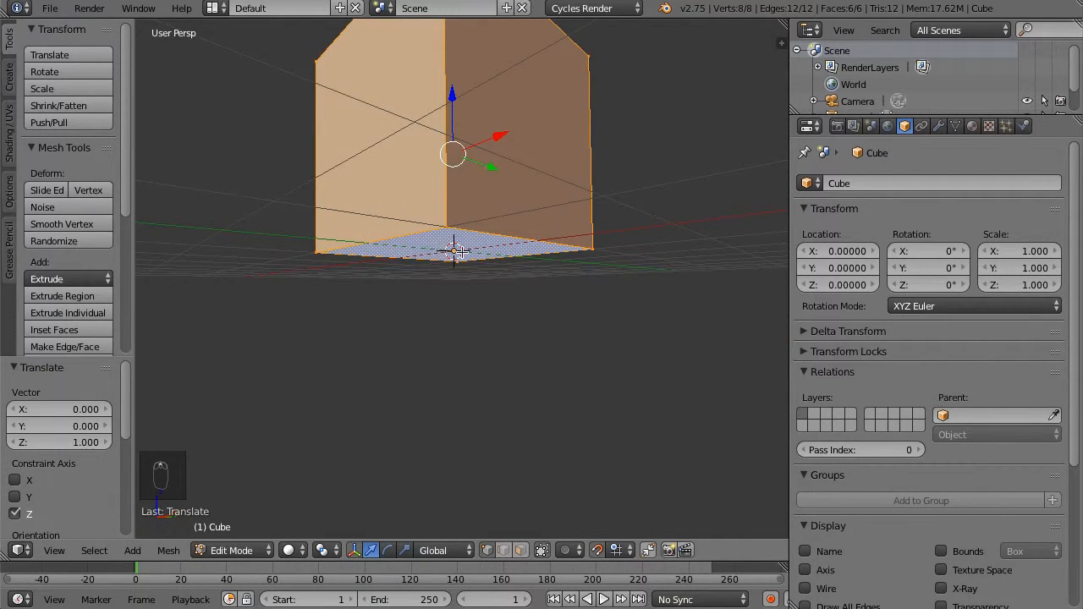
{"action": "middle_click_drag", "start_coordinate": [369, 239], "coordinate": [444, 281]}
{"action": "key", "text": "Tab"}
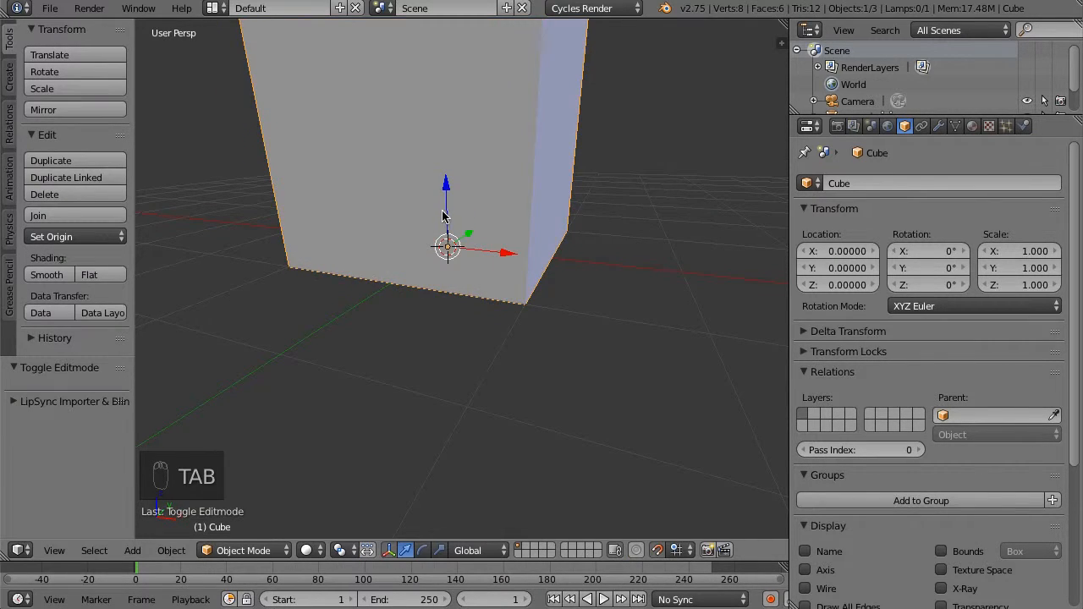
{"action": "scroll", "coordinate": [442, 211], "scroll_direction": "down", "scroll_amount": 4}
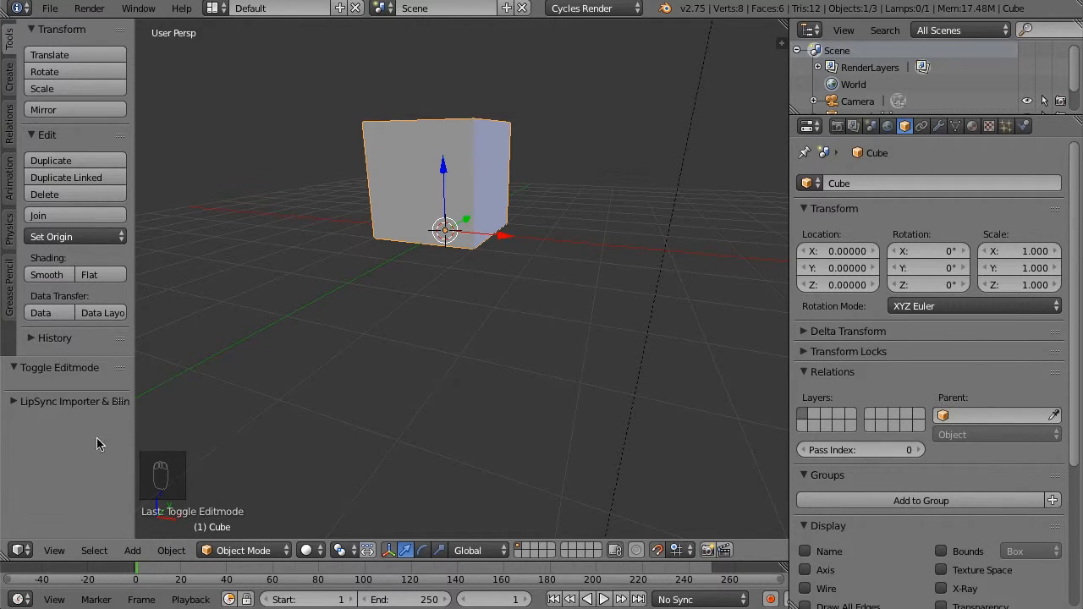
{"action": "middle_click_drag", "start_coordinate": [499, 191], "coordinate": [275, 355]}
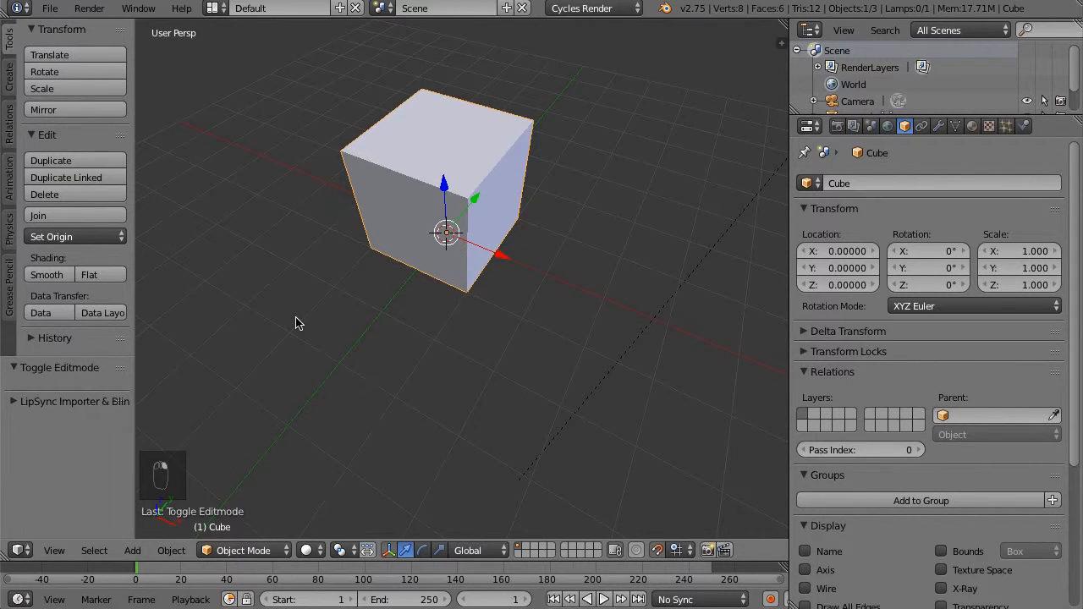
{"action": "key", "text": "v"}
{"action": "key", "text": "Escape"}
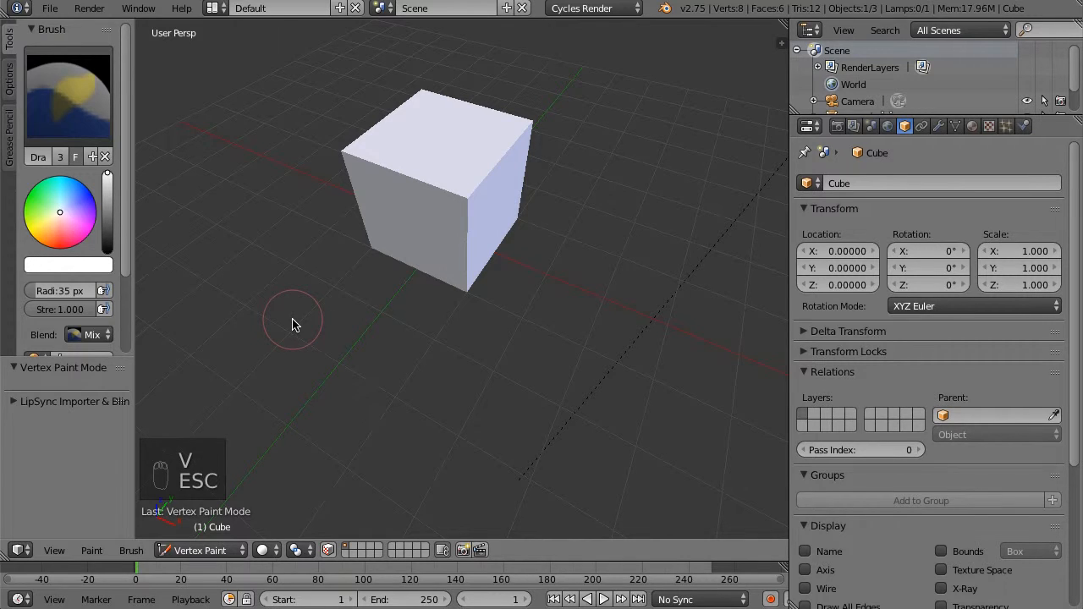
{"action": "left_click", "coordinate": [188, 551]}
{"action": "left_click", "coordinate": [191, 533]}
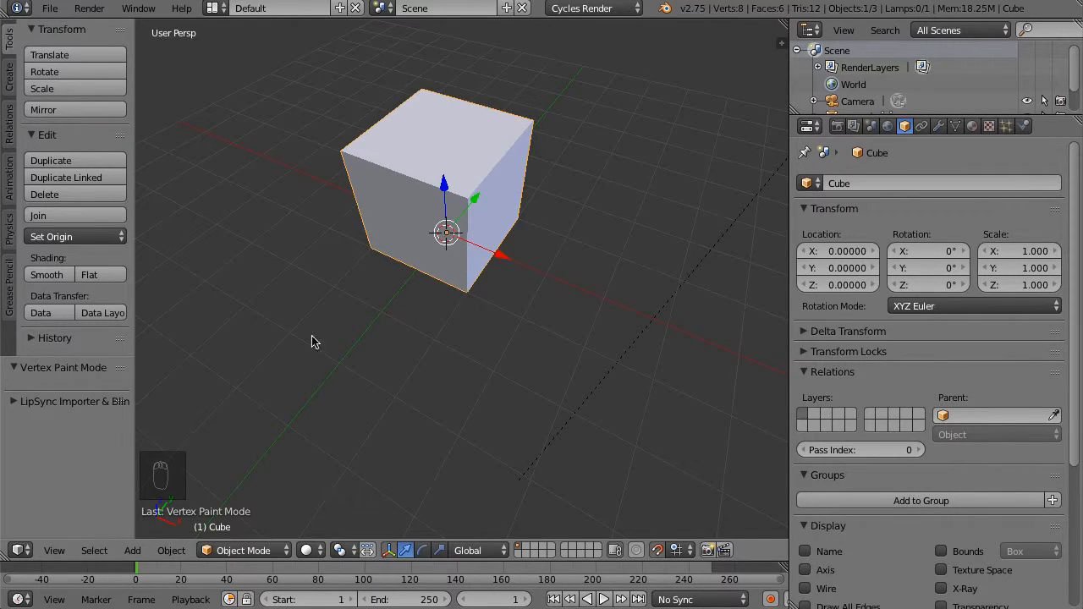
{"action": "key", "text": "Escape"}
{"action": "key", "text": "Escape"}
{"action": "key", "text": "Escape"}
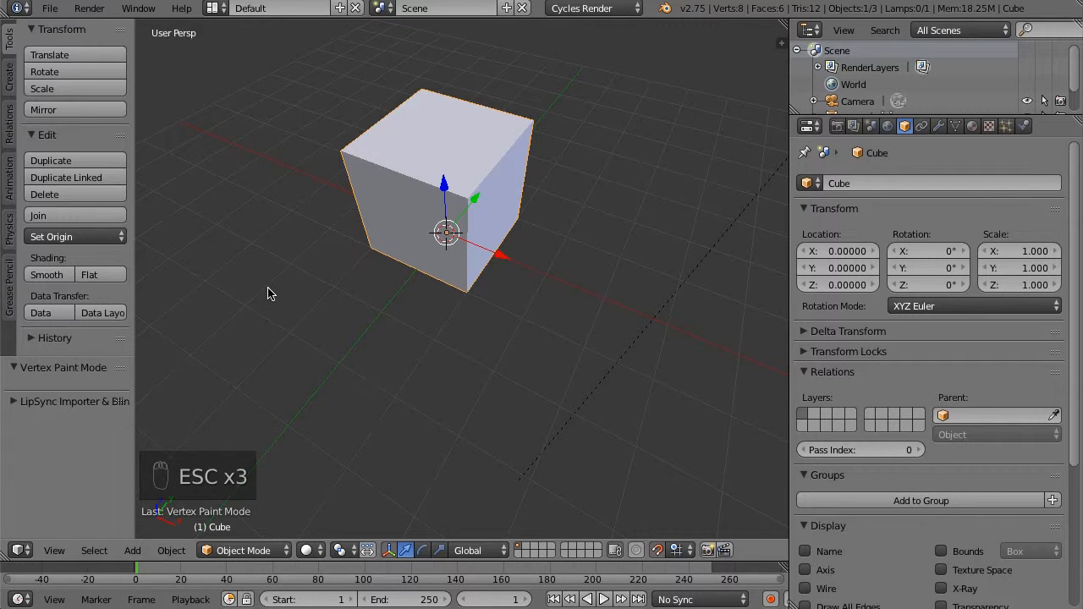
Add a mesh plane at the scene origin and scale it by 30 as the ground beneath the cube.
{"action": "middle_click_drag", "start_coordinate": [260, 328], "coordinate": [305, 259]}
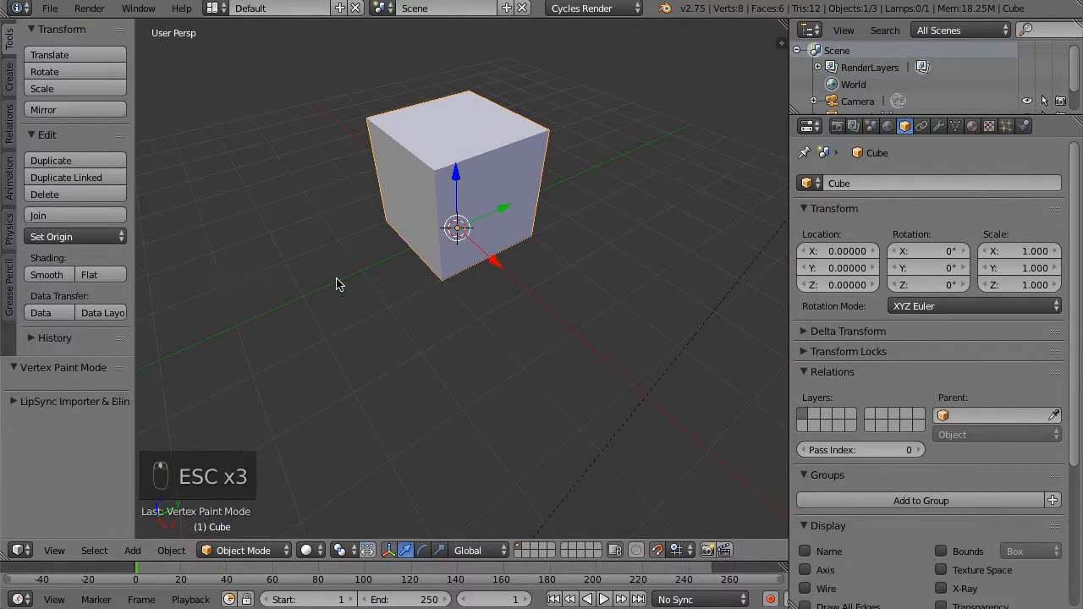
{"action": "middle_click_drag", "start_coordinate": [486, 269], "coordinate": [520, 274]}
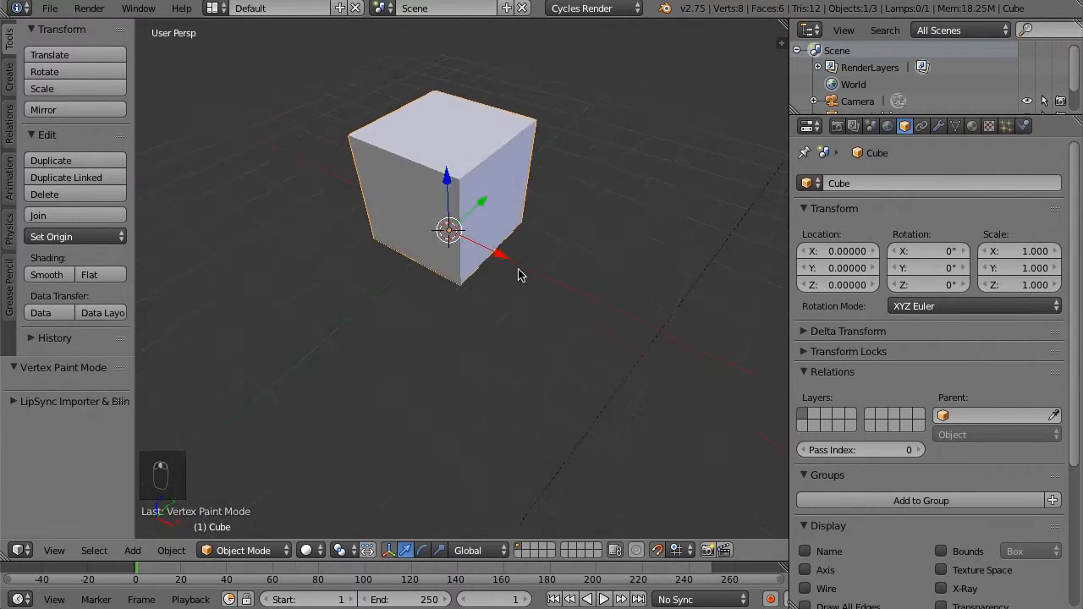
{"action": "scroll", "coordinate": [374, 259], "scroll_direction": "down", "scroll_amount": 4}
{"action": "key", "text": "shift+a"}
{"action": "mouse_move", "coordinate": [374, 254]}
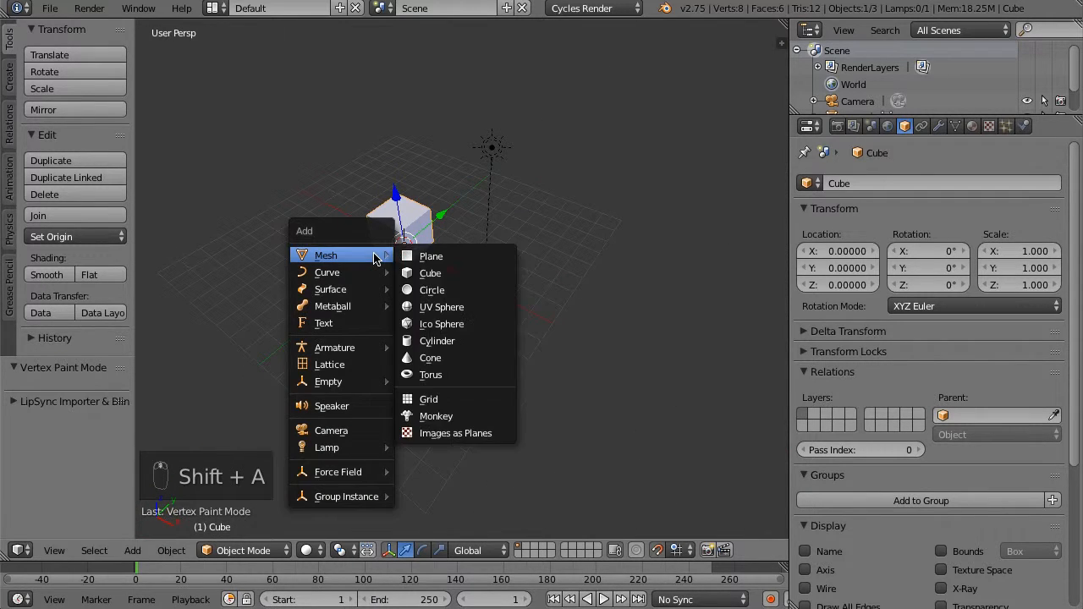
{"action": "left_click", "coordinate": [467, 254]}
{"action": "key", "text": "s"}
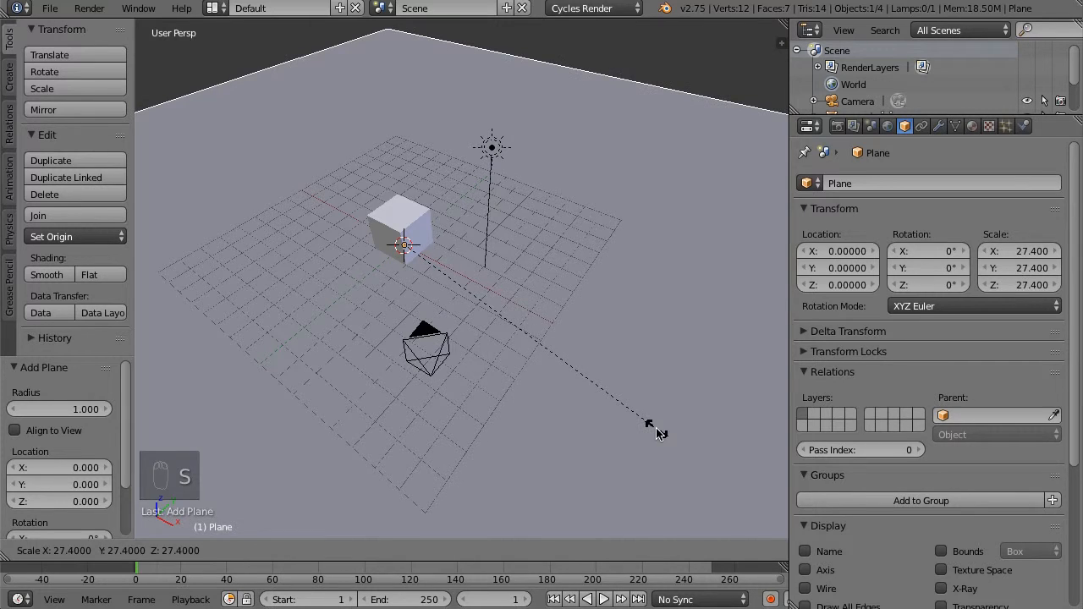
{"action": "type", "text": "30"}
{"action": "key", "text": "Return"}
{"action": "middle_click_drag", "start_coordinate": [478, 309], "coordinate": [474, 280]}
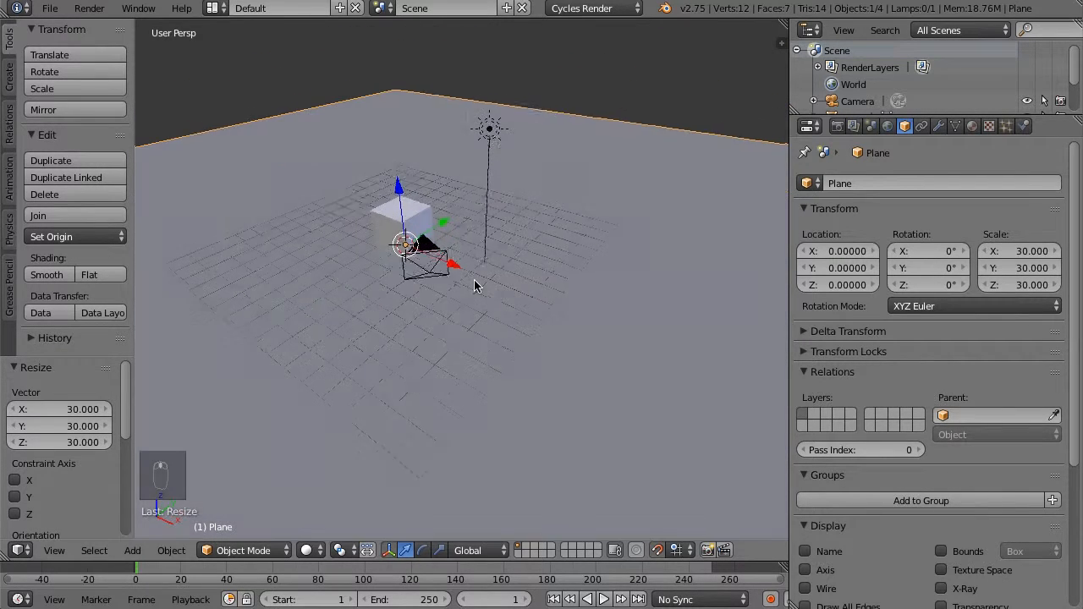
Create a new material for the plane and name it Ground.
{"action": "left_click", "coordinate": [972, 125]}
{"action": "left_click", "coordinate": [907, 238]}
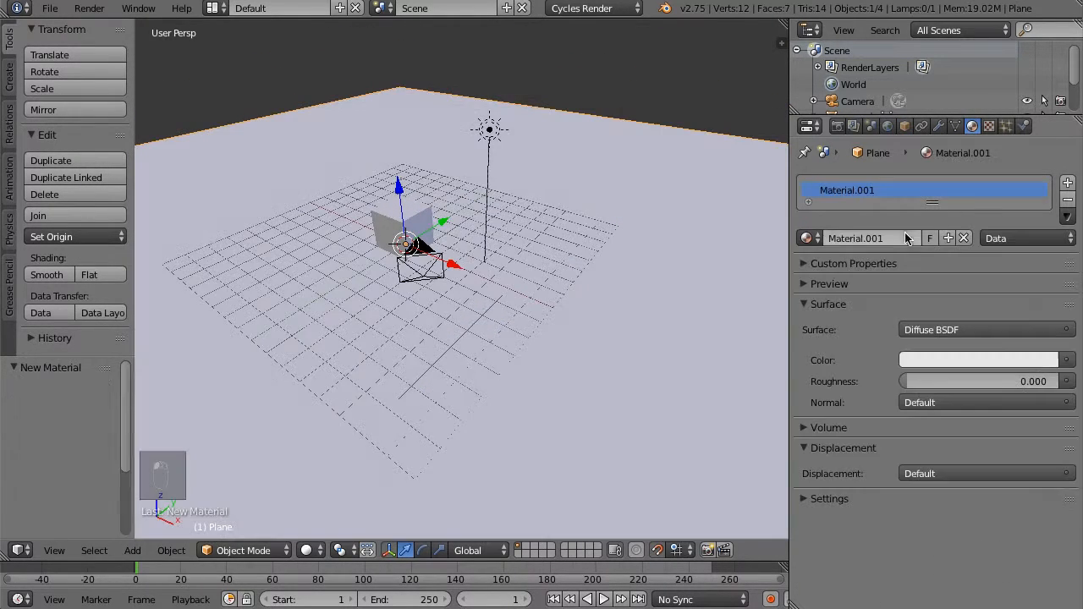
{"action": "left_click", "coordinate": [848, 236]}
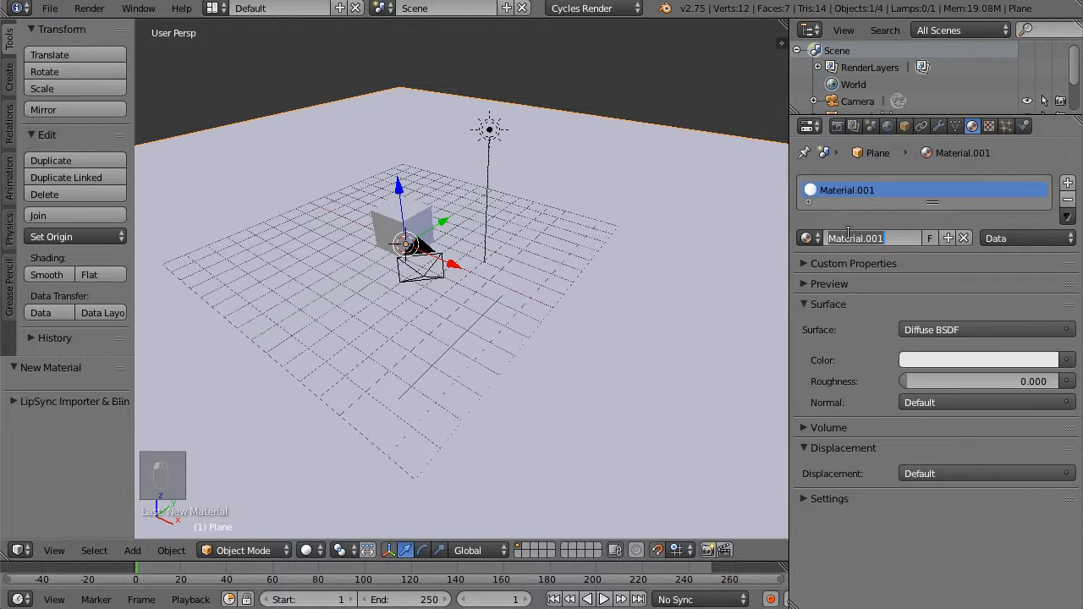
{"action": "type", "text": "Ground"}
{"action": "key", "text": "Return"}
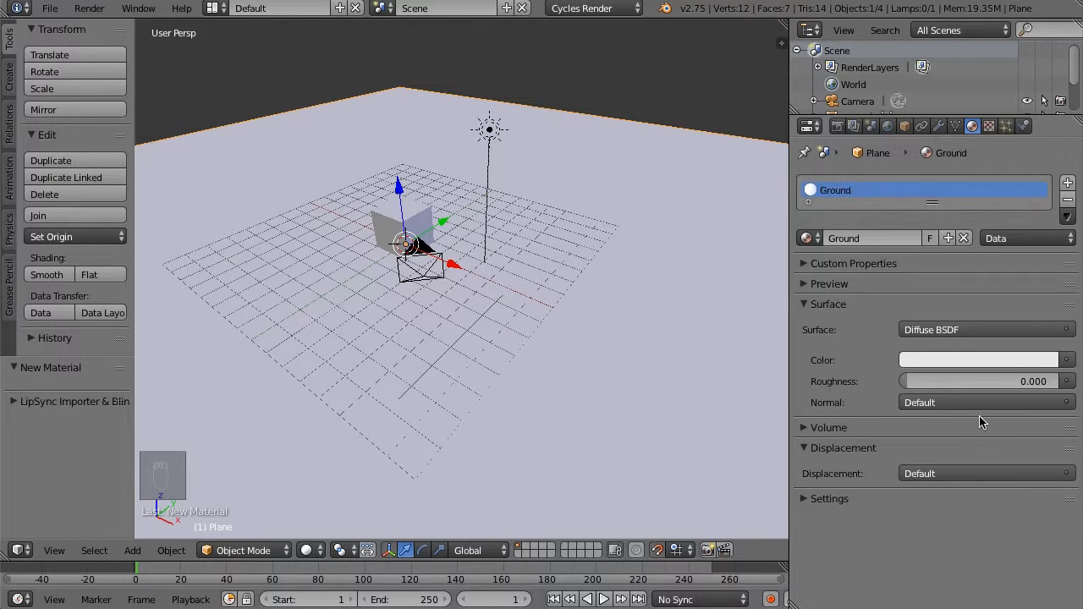
Set the Ground material's diffuse color to a dark green.
{"action": "left_click", "coordinate": [951, 359]}
{"action": "left_click_drag", "start_coordinate": [987, 194], "coordinate": [910, 158]}
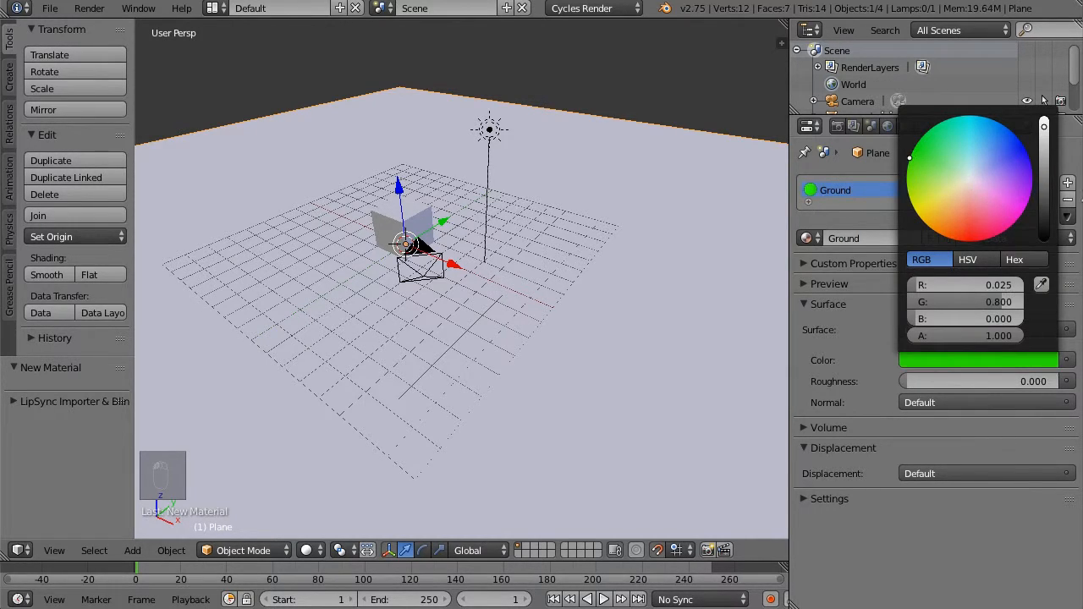
{"action": "left_click_drag", "start_coordinate": [1046, 196], "coordinate": [1044, 203]}
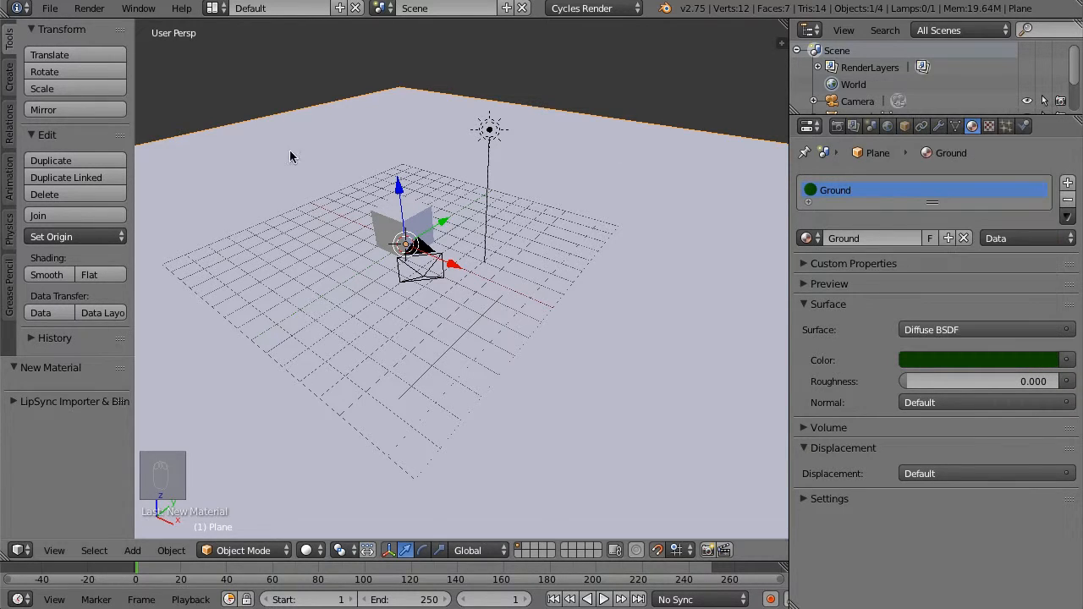
Match the Ground material's viewport color to its dark green diffuse color.
{"action": "left_click", "coordinate": [846, 499]}
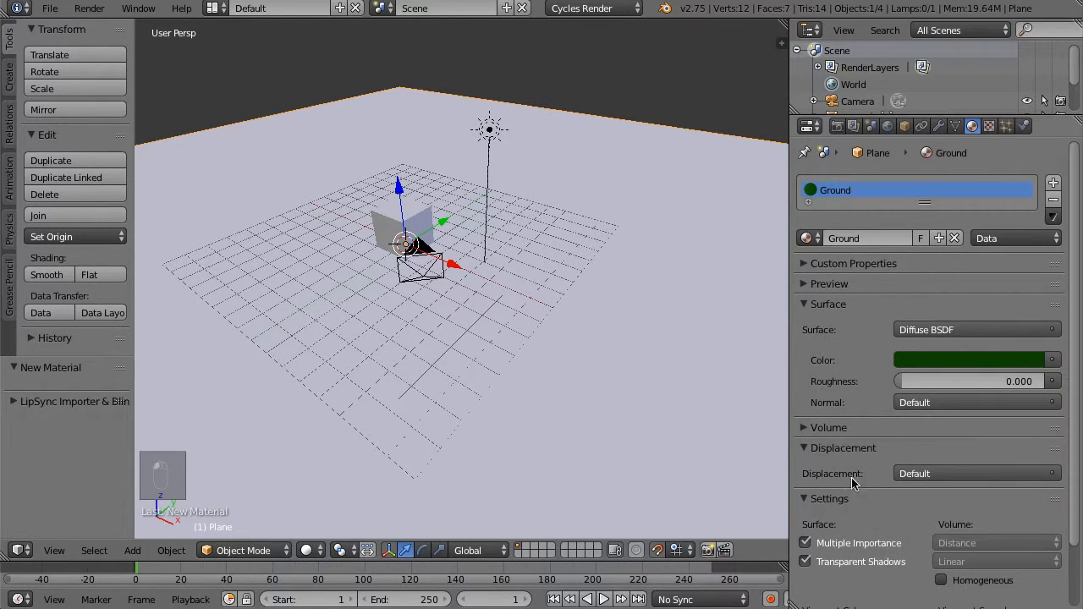
{"action": "scroll", "coordinate": [825, 584], "scroll_direction": "down", "scroll_amount": 2}
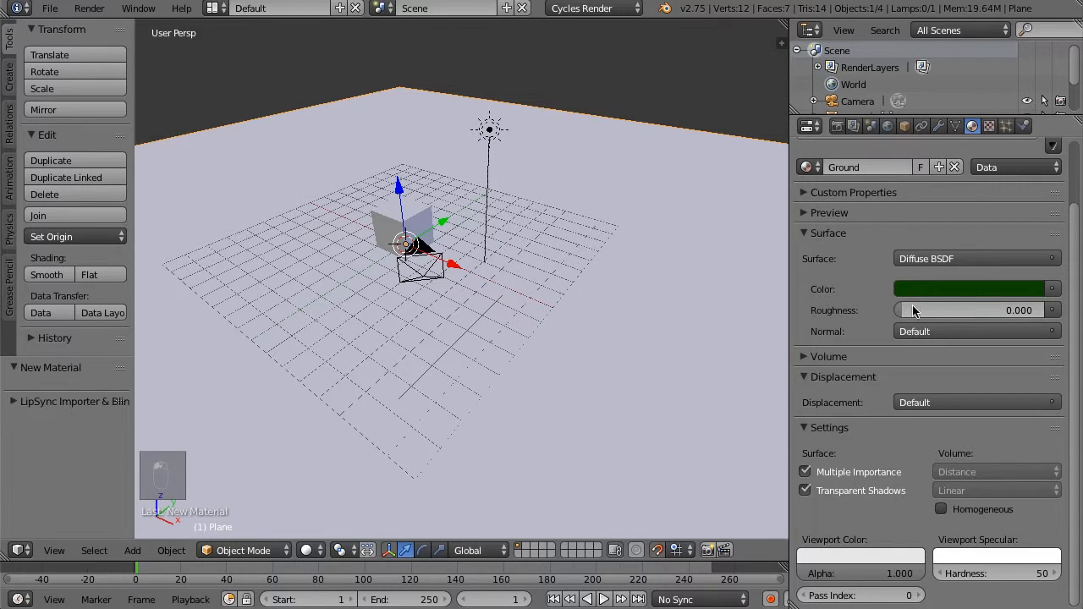
{"action": "left_click_drag", "start_coordinate": [863, 543], "coordinate": [859, 555]}
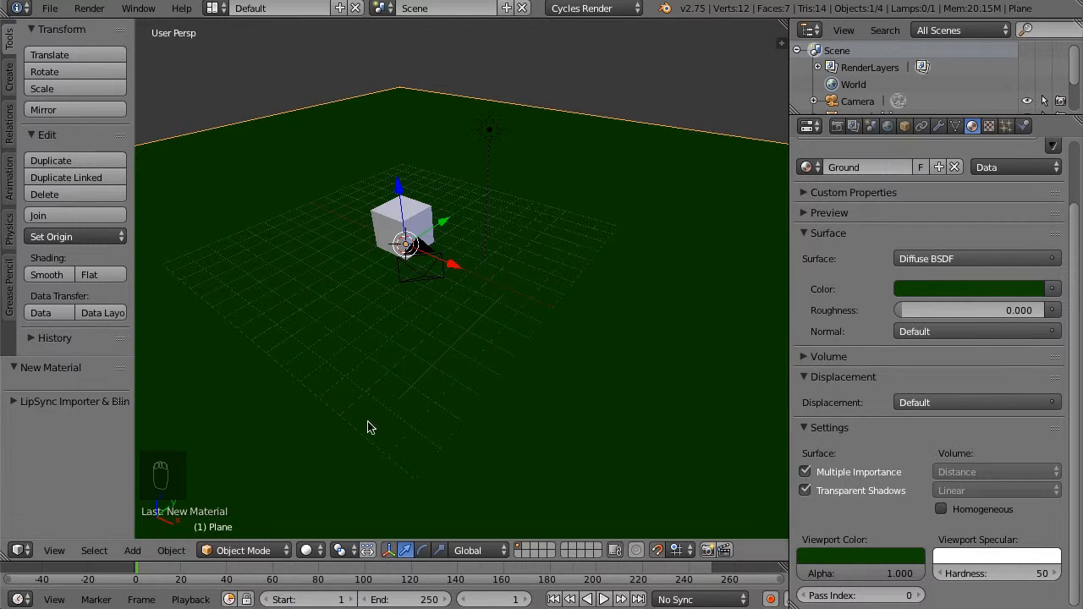
Preview the scene in Rendered shading and darken the Ground material's diffuse color to R 0.002, G 0.017, B 0.000, matching its viewport color.
{"action": "left_click", "coordinate": [306, 551]}
{"action": "left_click", "coordinate": [330, 435]}
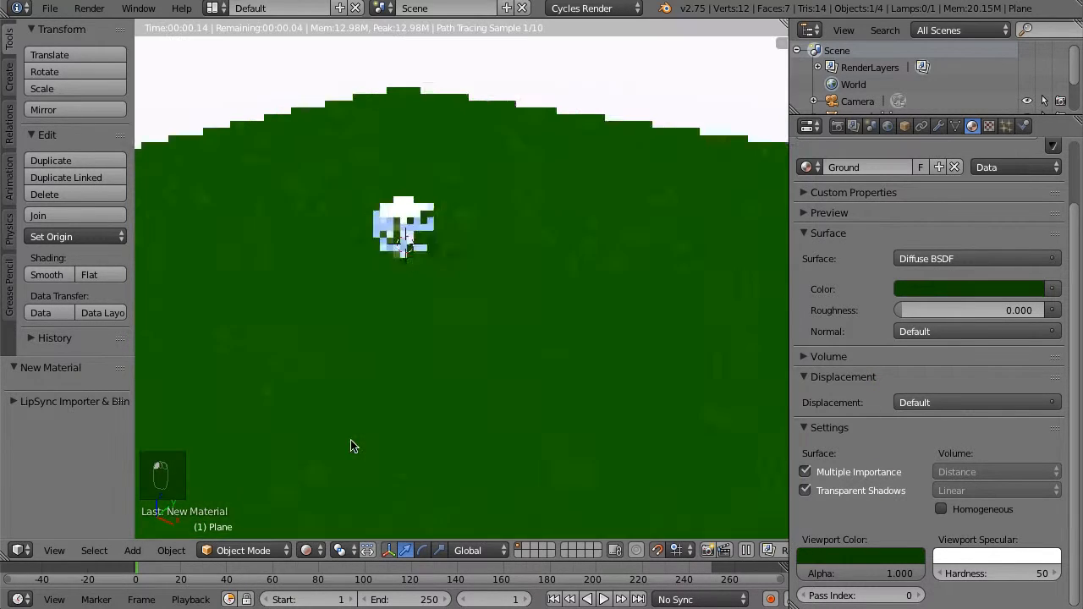
{"action": "middle_click_drag", "start_coordinate": [401, 252], "coordinate": [523, 251]}
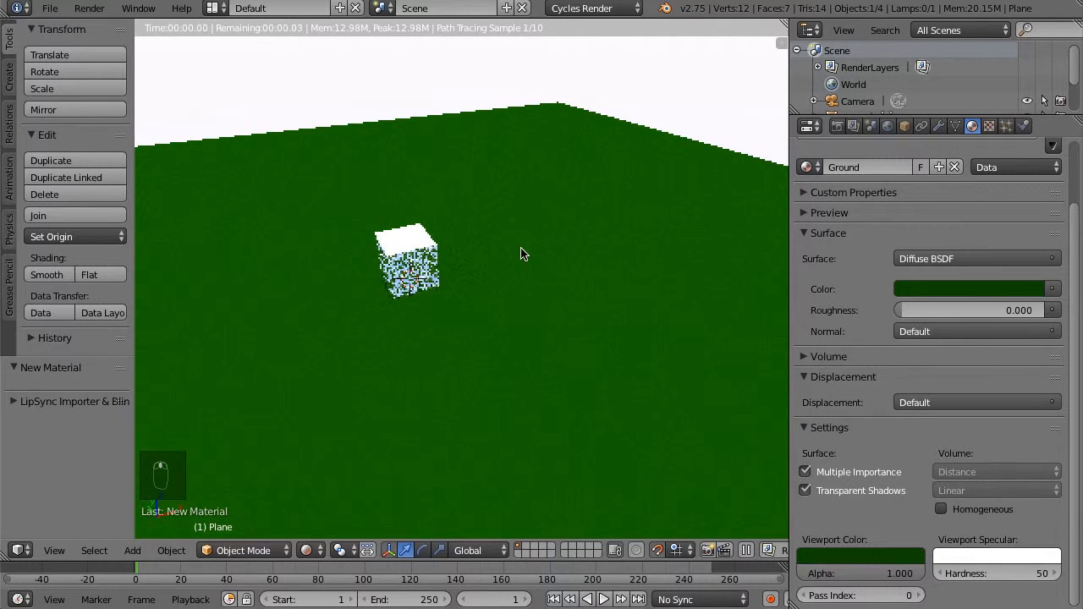
{"action": "middle_click_drag", "start_coordinate": [414, 254], "coordinate": [482, 293]}
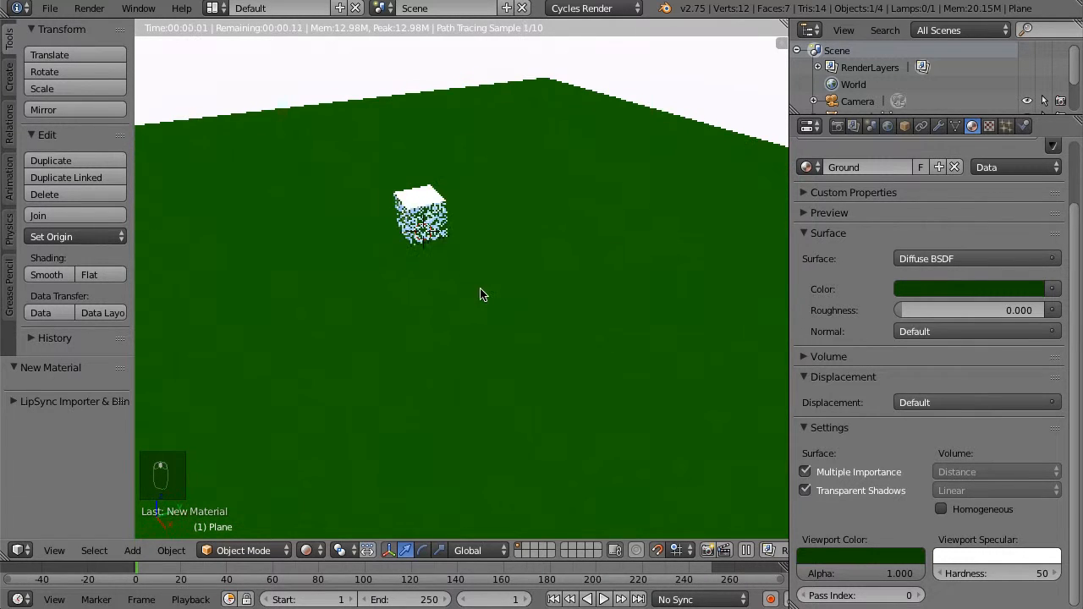
{"action": "left_click", "coordinate": [960, 292]}
{"action": "left_click", "coordinate": [1030, 142]}
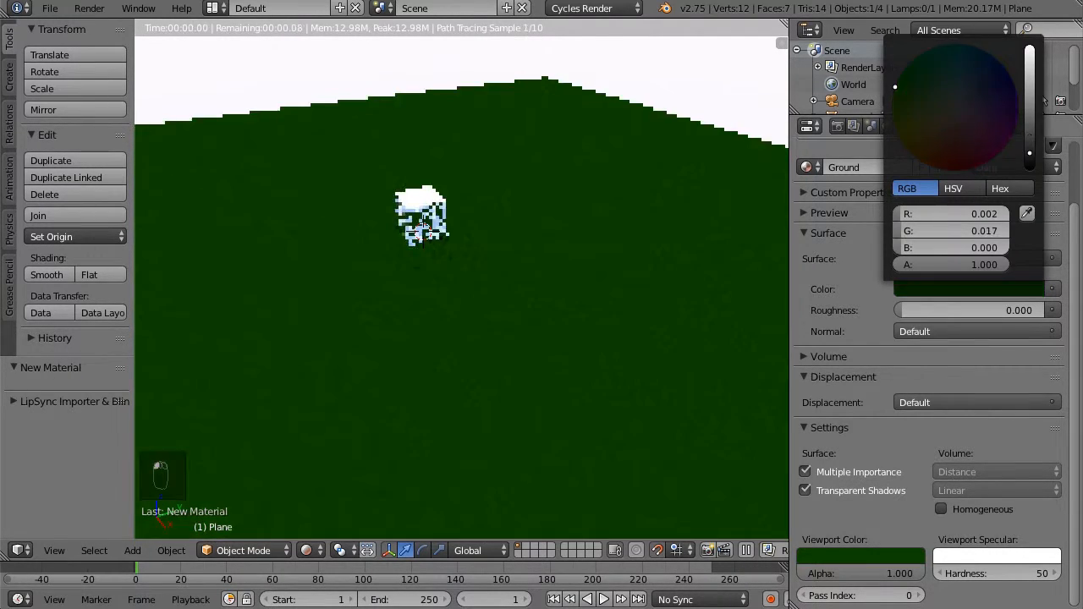
{"action": "mouse_move", "coordinate": [1030, 142]}
{"action": "left_mouse_down"}
{"action": "mouse_move", "coordinate": [1030, 76]}
{"action": "mouse_move", "coordinate": [1030, 142]}
{"action": "left_mouse_up"}
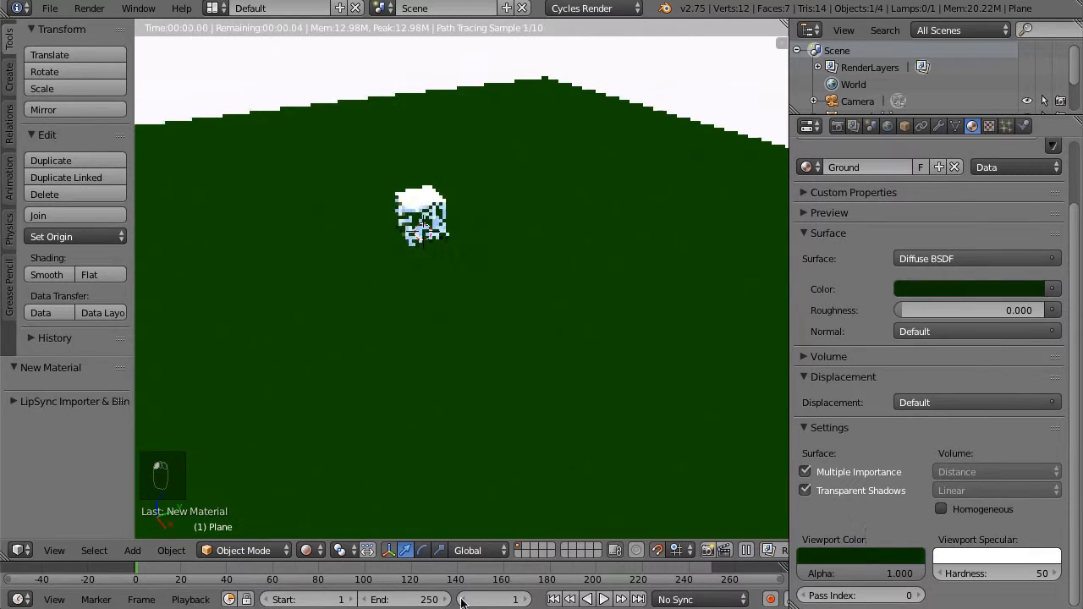
Return the viewport shading to Solid.
{"action": "left_click", "coordinate": [311, 550]}
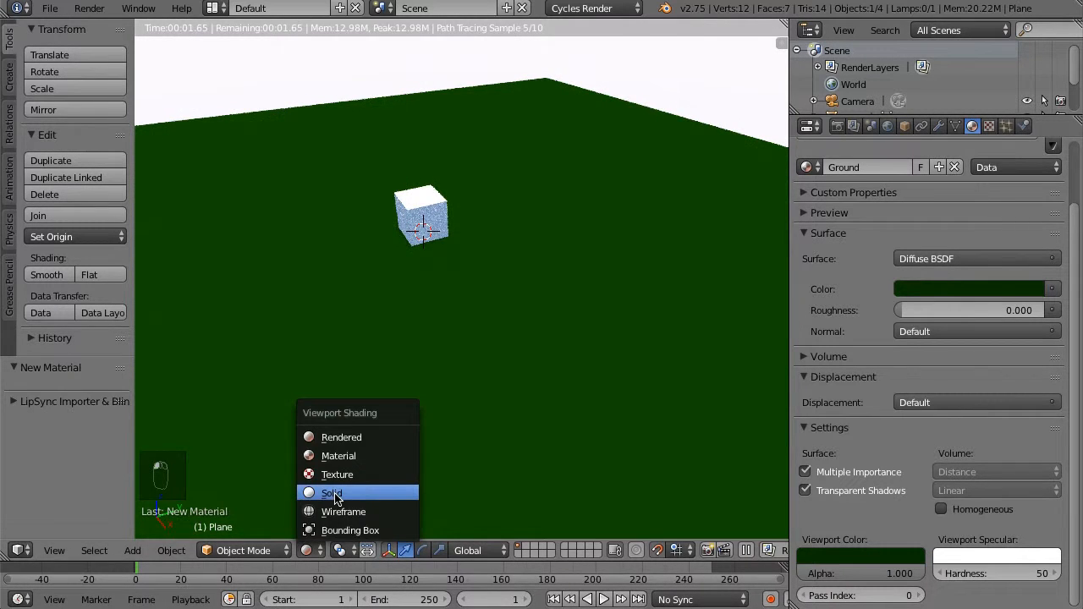
{"action": "left_click", "coordinate": [338, 494]}
{"action": "middle_click_drag", "start_coordinate": [358, 232], "coordinate": [440, 217]}
{"action": "scroll", "coordinate": [418, 211], "scroll_direction": "up", "scroll_amount": 6}
{"action": "scroll", "coordinate": [391, 271], "scroll_direction": "down", "scroll_amount": 3}
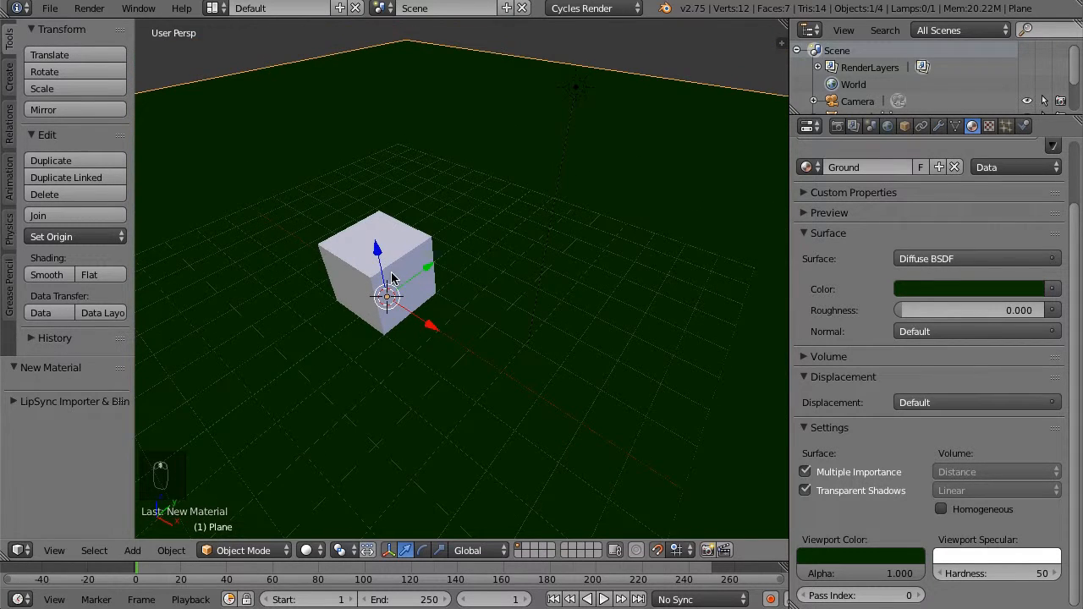
{"action": "middle_click_drag", "start_coordinate": [393, 273], "coordinate": [508, 303], "text": "shift"}
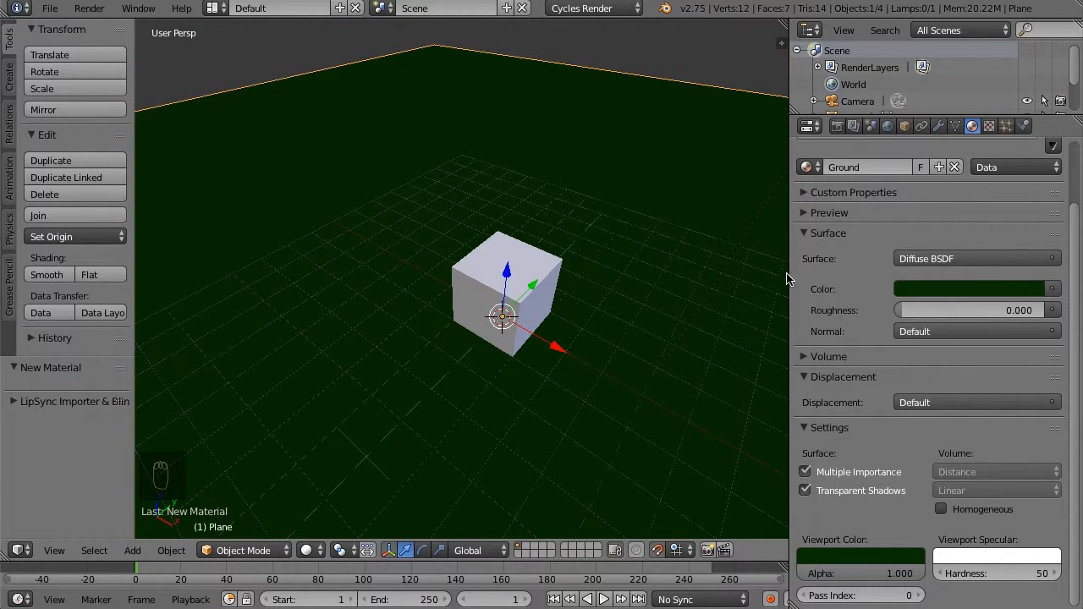
Widen the 3D viewport and rename the cube object as Character.
{"action": "left_click_drag", "start_coordinate": [789, 272], "coordinate": [894, 268]}
{"action": "right_click", "coordinate": [558, 291]}
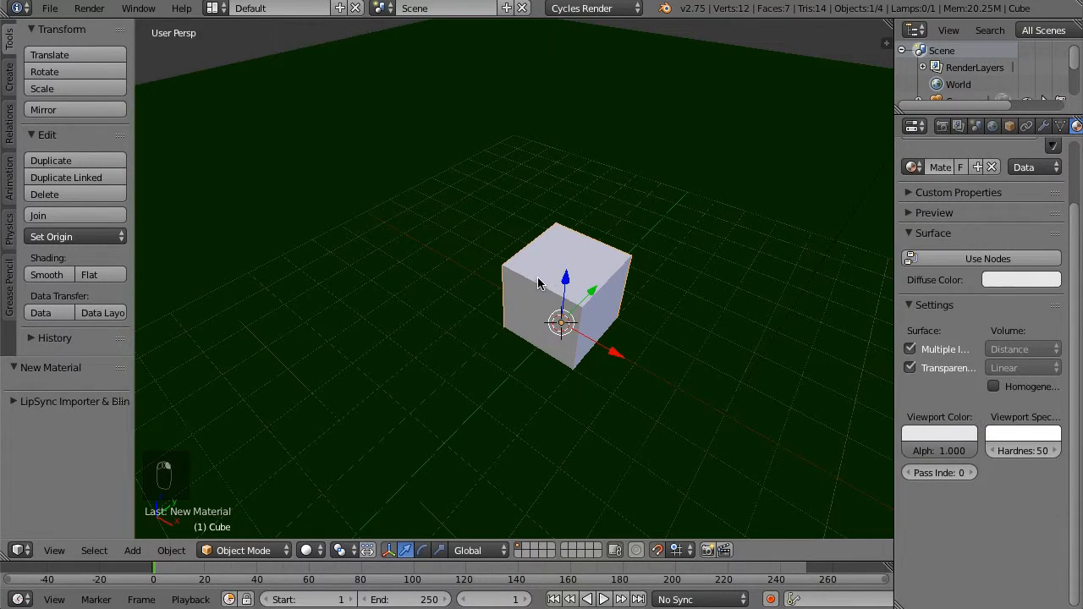
{"action": "right_click", "coordinate": [538, 279]}
{"action": "right_click", "coordinate": [539, 276]}
{"action": "middle_click_drag", "start_coordinate": [531, 256], "coordinate": [629, 260]}
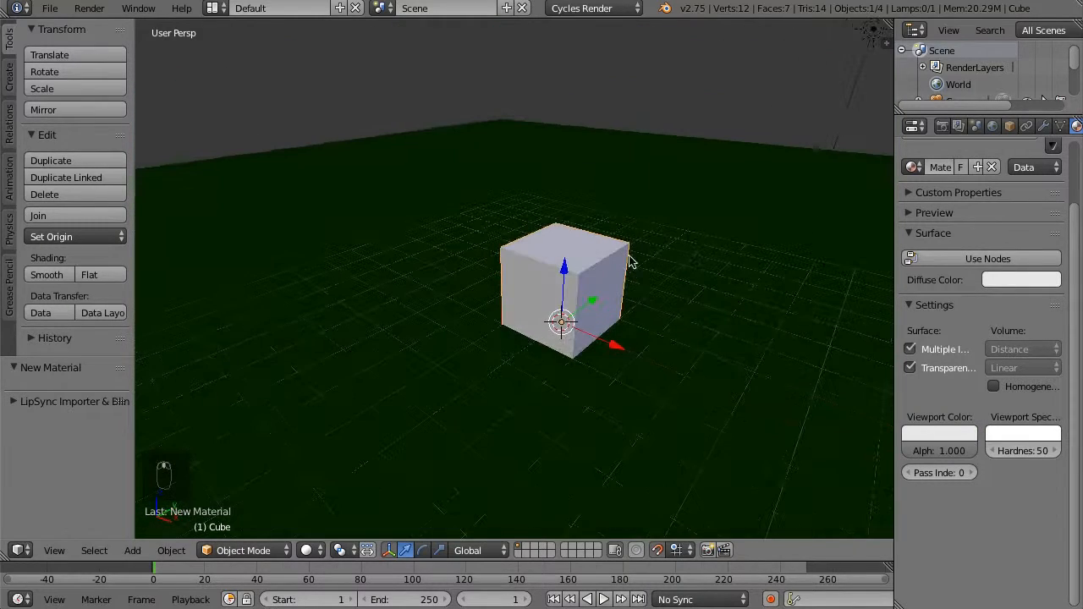
{"action": "left_click", "coordinate": [1010, 125]}
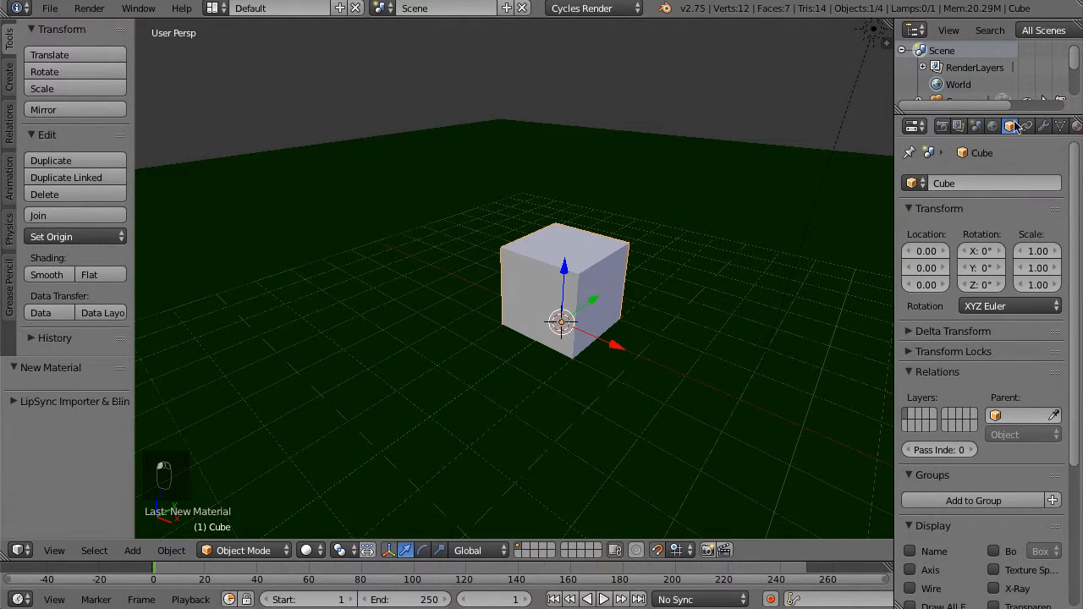
{"action": "left_click", "coordinate": [946, 182]}
{"action": "type", "text": "Character"}
{"action": "key", "text": "Return"}
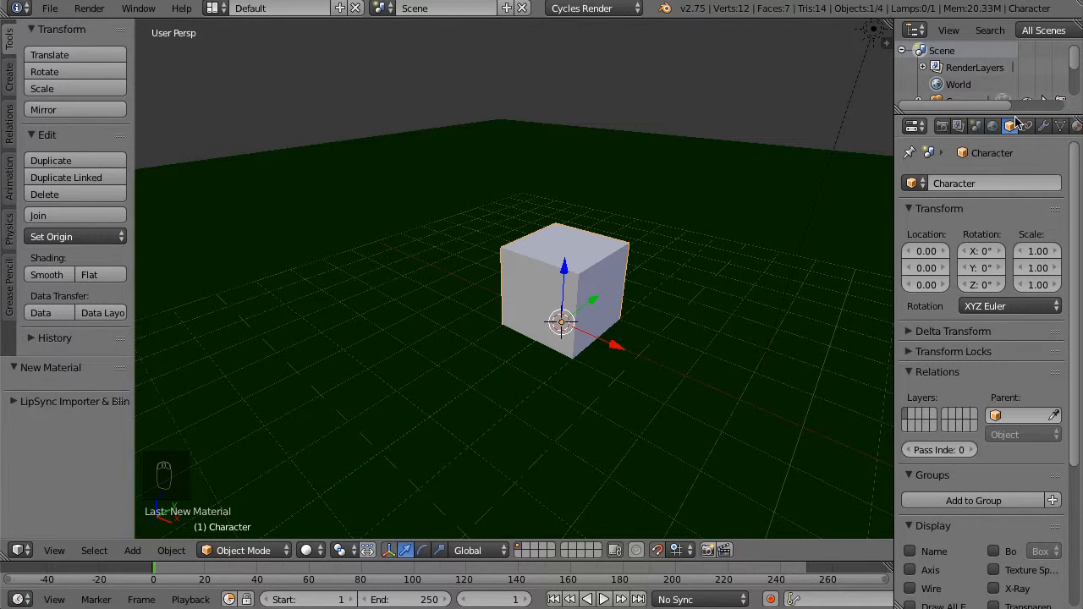
Rename the plane object as Ground.
{"action": "right_click", "coordinate": [714, 195]}
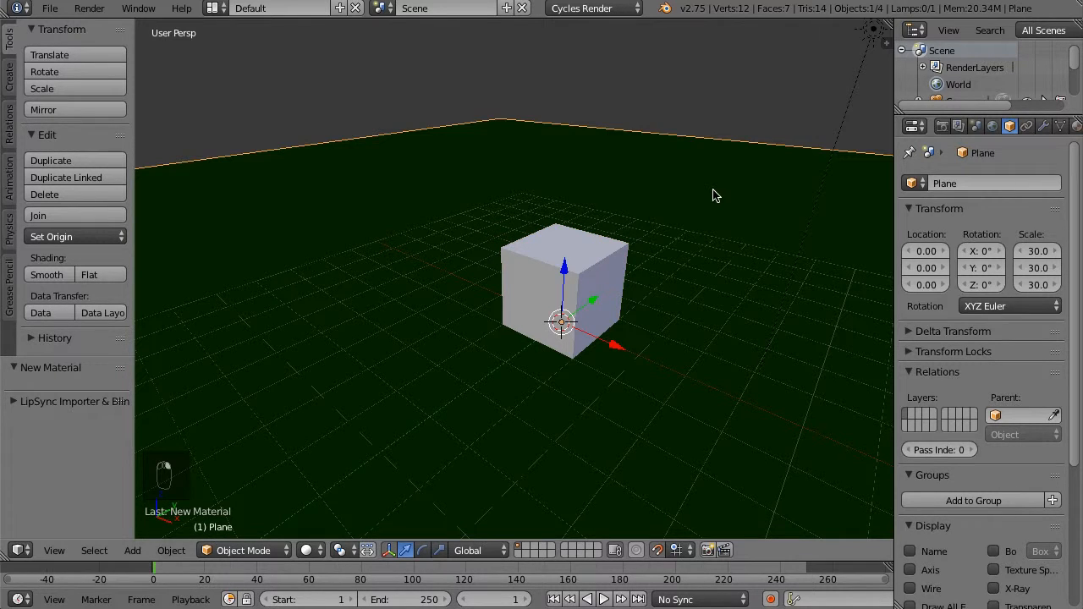
{"action": "left_click", "coordinate": [963, 183]}
{"action": "type", "text": "Ground"}
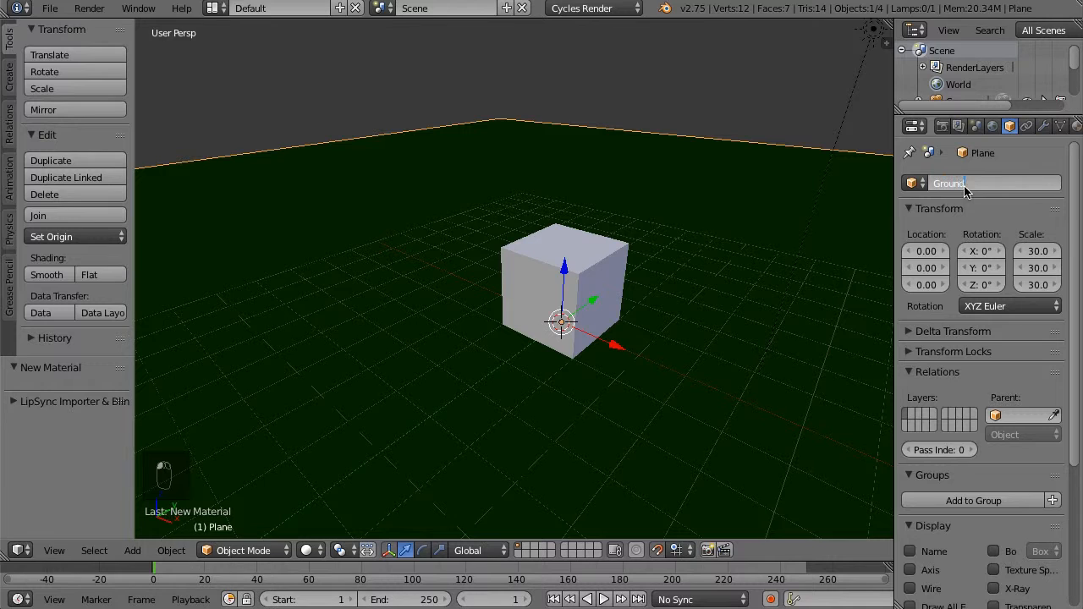
{"action": "key", "text": "Return"}
Add a Subdivision Surface modifier to the Character object.
{"action": "right_click", "coordinate": [506, 269]}
{"action": "middle_click_drag", "start_coordinate": [609, 245], "coordinate": [598, 258]}
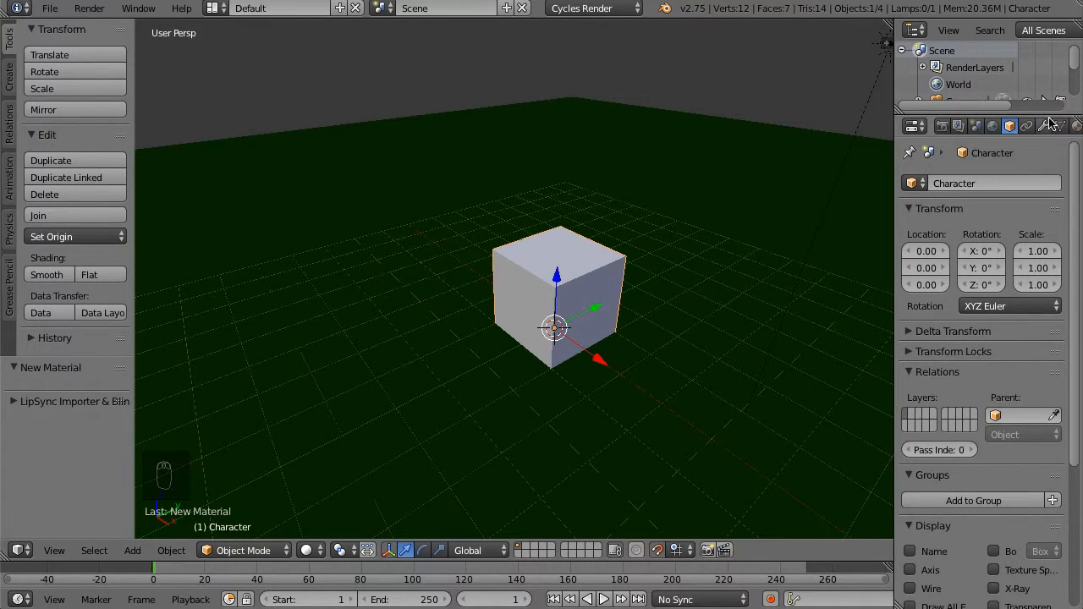
{"action": "left_click", "coordinate": [1044, 126]}
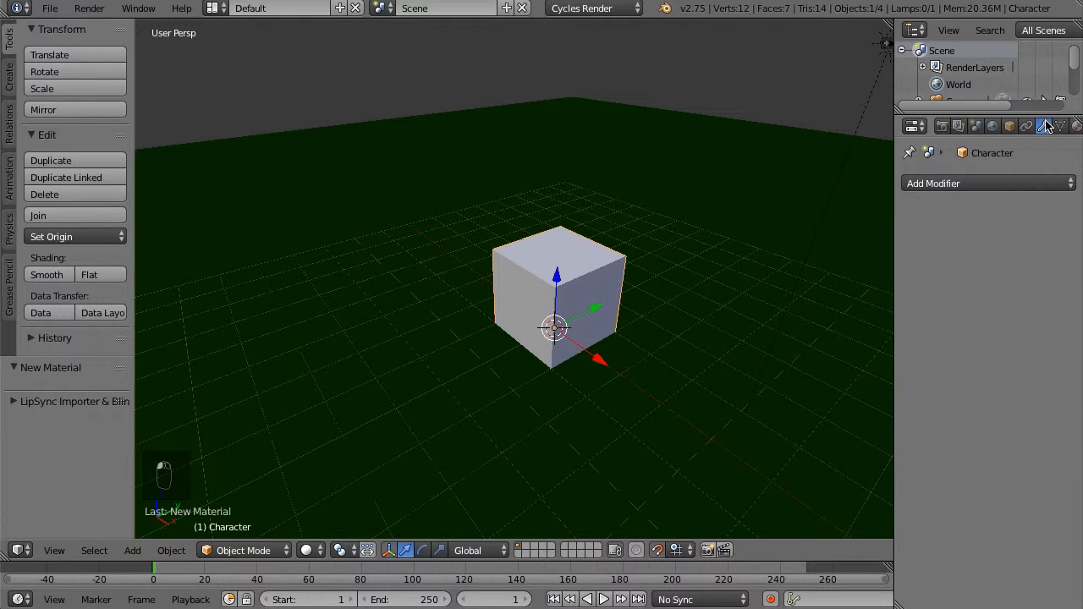
{"action": "left_click", "coordinate": [954, 185]}
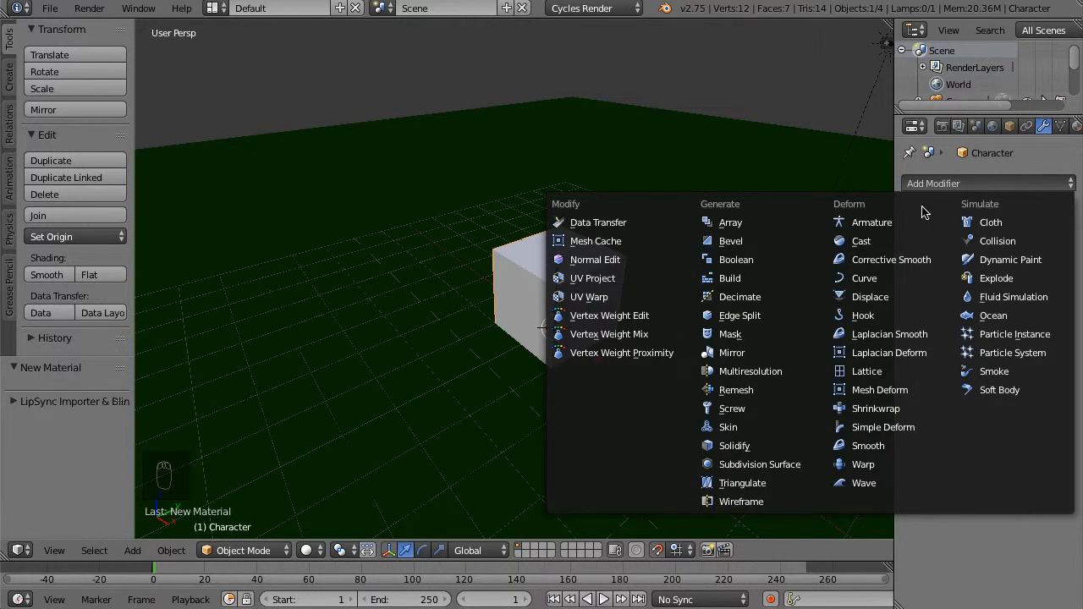
{"action": "left_click", "coordinate": [767, 465]}
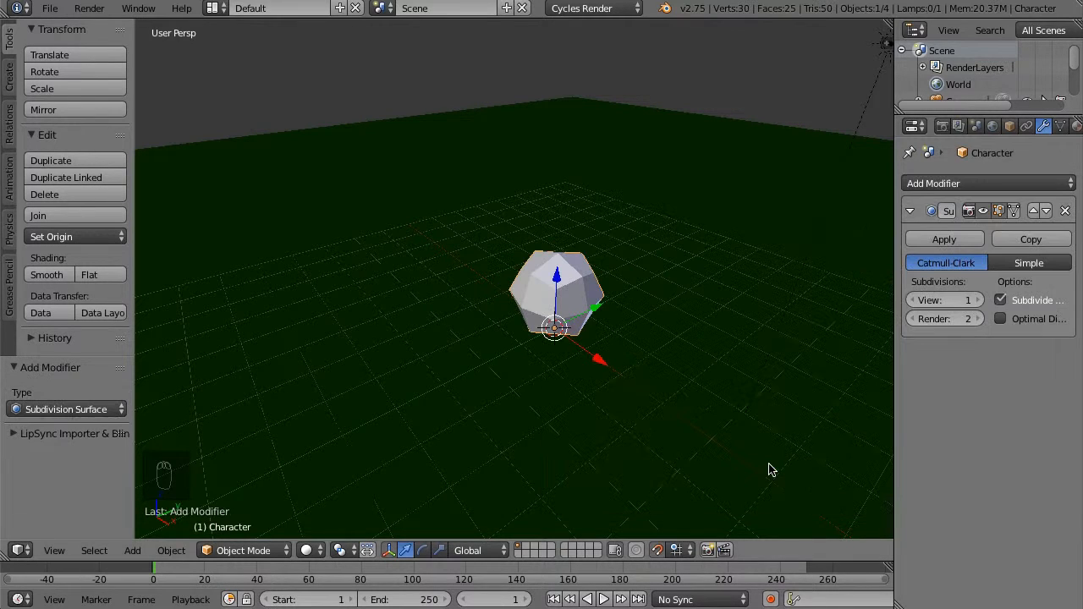
Set the Subdivision Surface modifier's View and Render subdivisions to 4.
{"action": "middle_click_drag", "start_coordinate": [485, 299], "coordinate": [569, 211]}
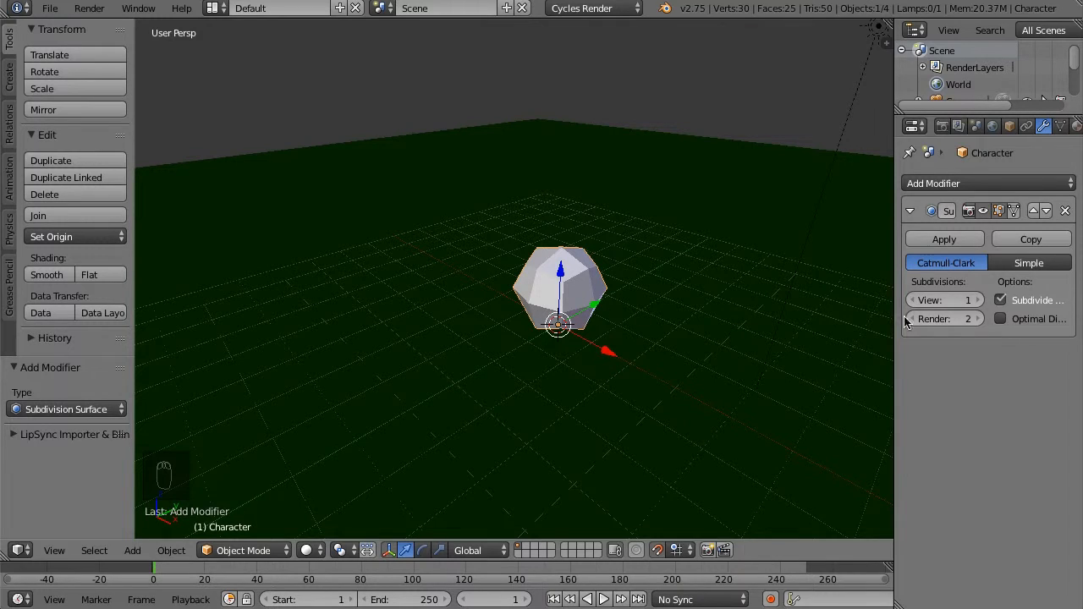
{"action": "left_click", "coordinate": [978, 301]}
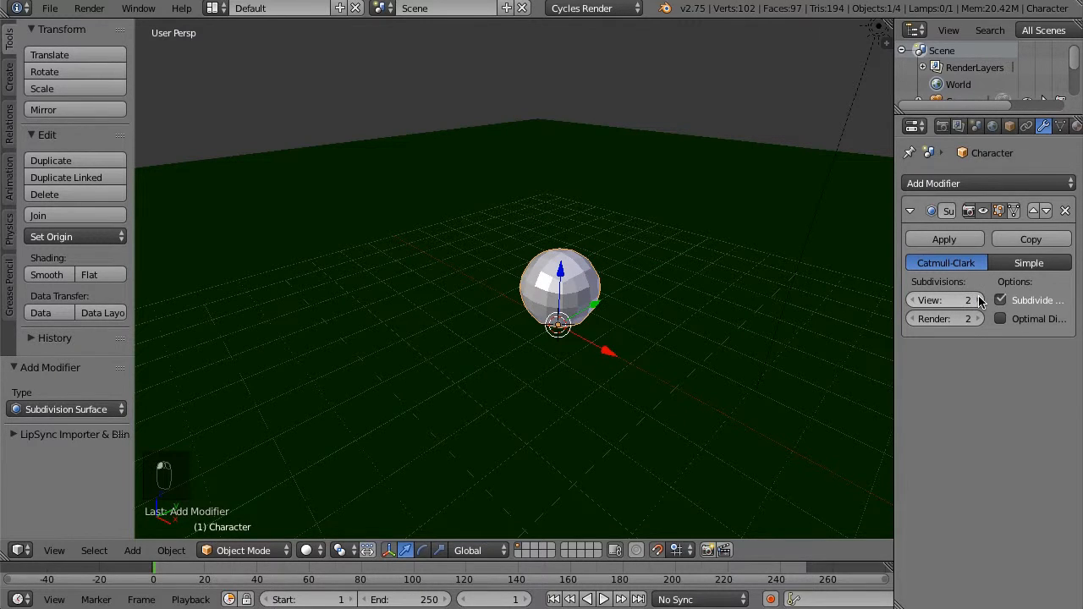
{"action": "left_click", "coordinate": [980, 301]}
{"action": "left_click", "coordinate": [980, 301]}
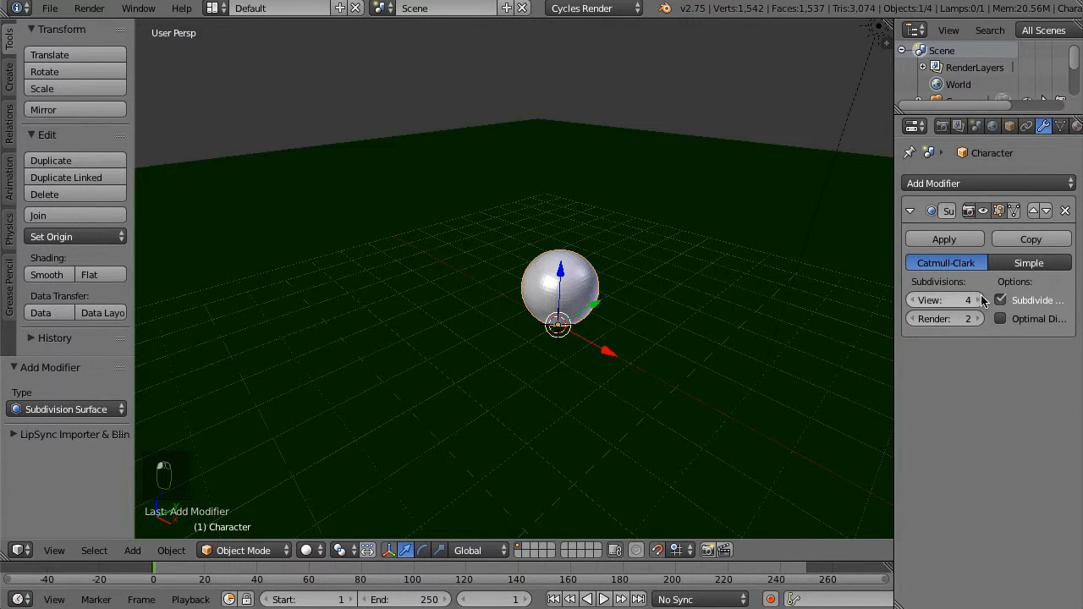
{"action": "left_click", "coordinate": [978, 320]}
Compare the modifier's View subdivisions at 3 and 2, and restore them to 4.
{"action": "left_click", "coordinate": [912, 300]}
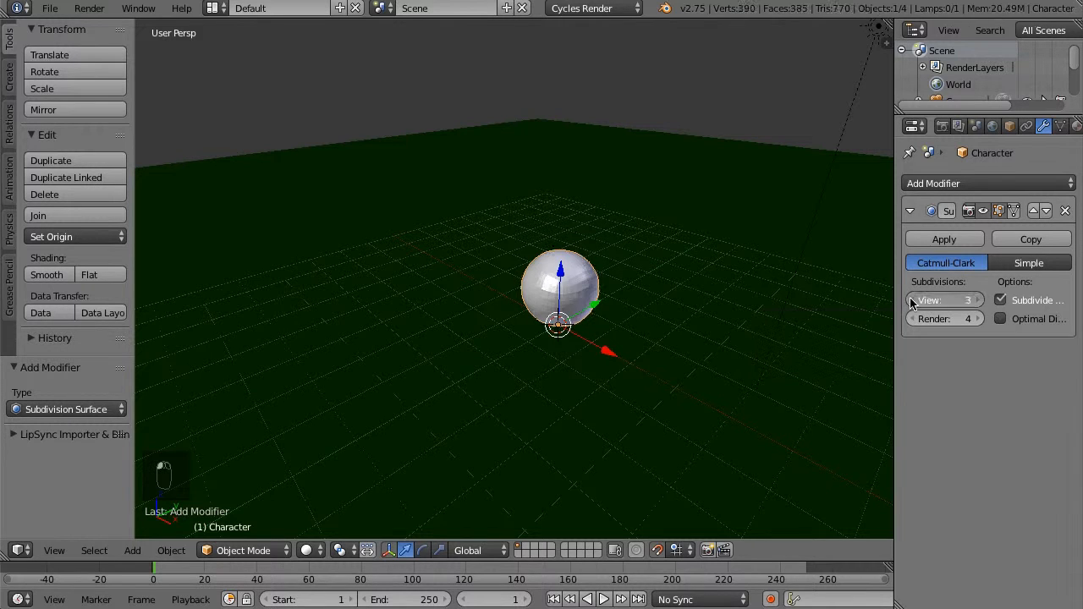
{"action": "left_click", "coordinate": [911, 301]}
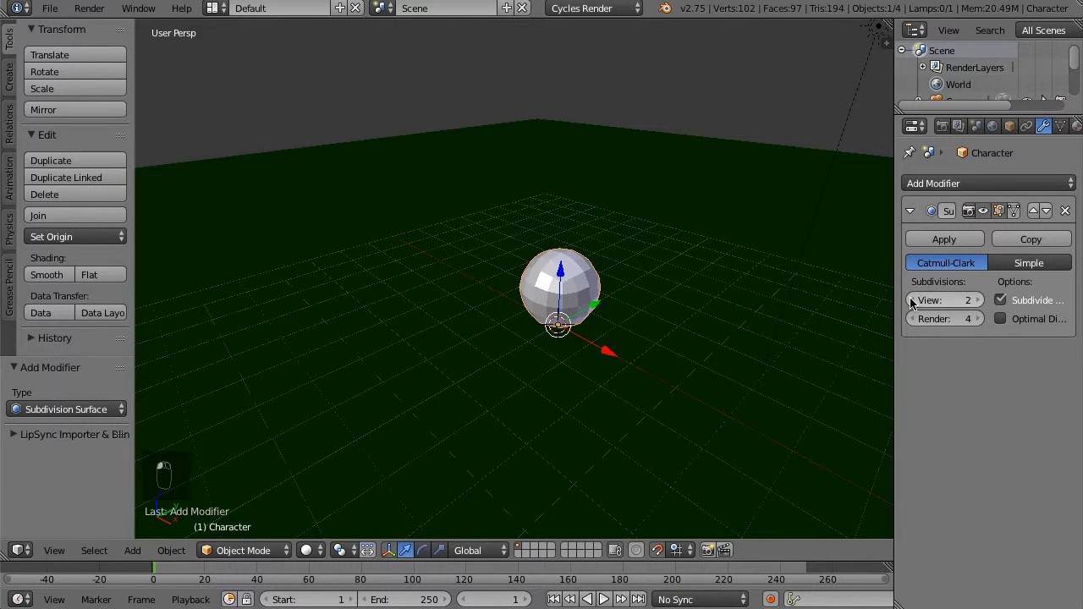
{"action": "left_click", "coordinate": [977, 300]}
{"action": "left_click", "coordinate": [977, 301]}
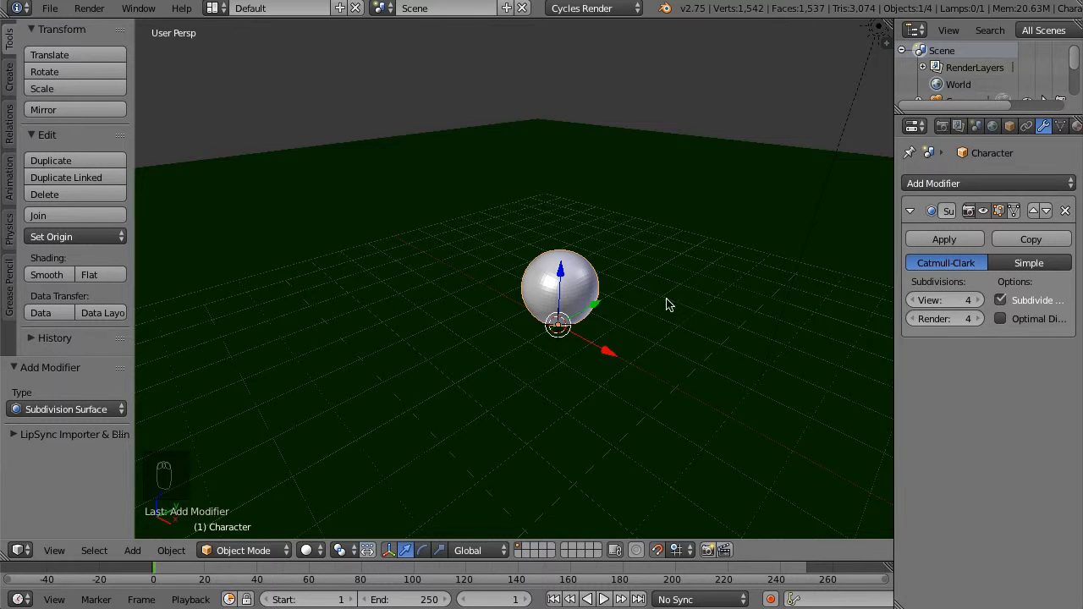
Switch the Character object to Edit Mode.
{"action": "middle_click_drag", "start_coordinate": [604, 302], "coordinate": [682, 244]}
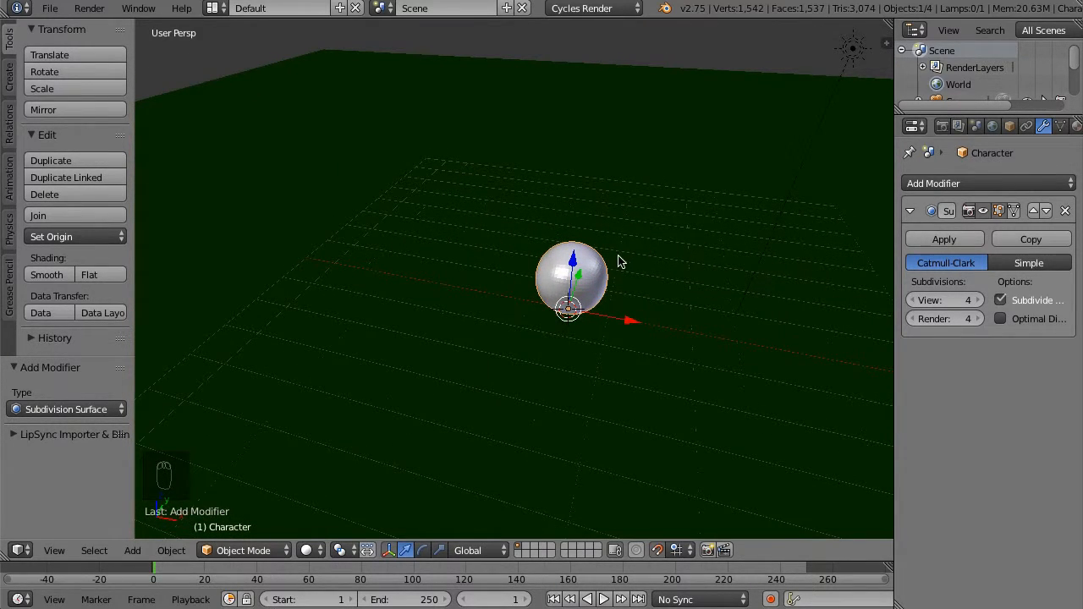
{"action": "key", "text": "Tab"}
{"action": "scroll", "coordinate": [733, 279], "scroll_direction": "up", "scroll_amount": 4}
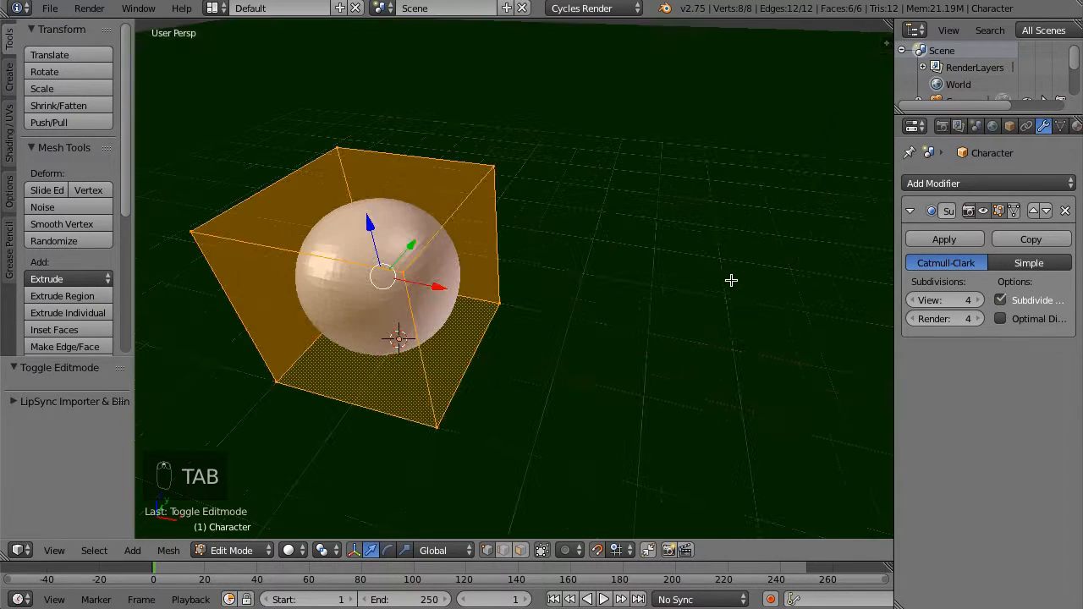
{"action": "middle_click_drag", "start_coordinate": [392, 320], "coordinate": [575, 226]}
Try to move one upper corner vertex of the Character's cage.
{"action": "right_click", "coordinate": [621, 236]}
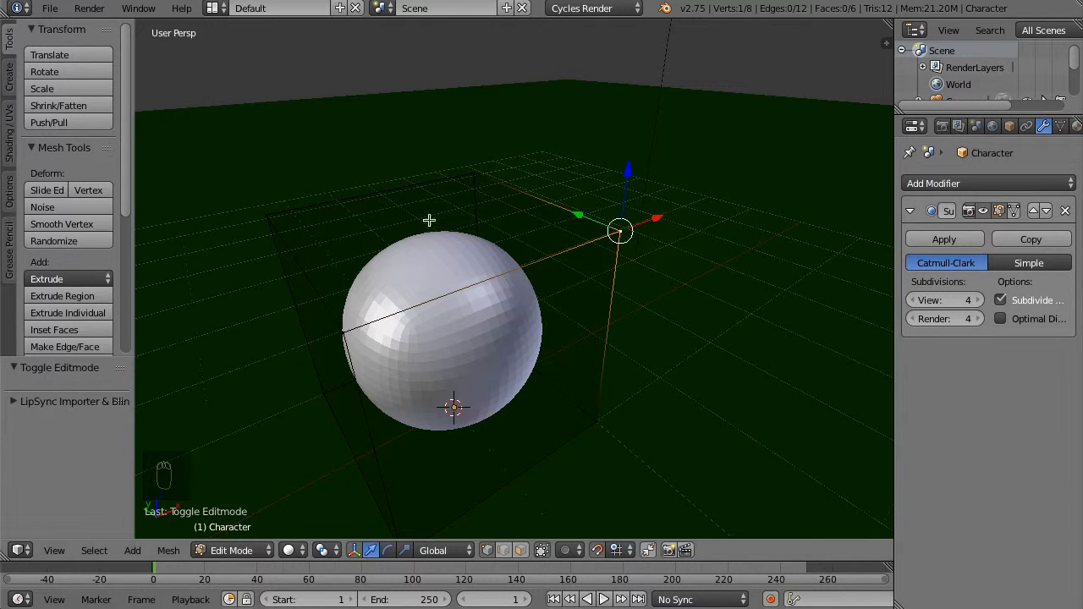
{"action": "key", "text": "g"}
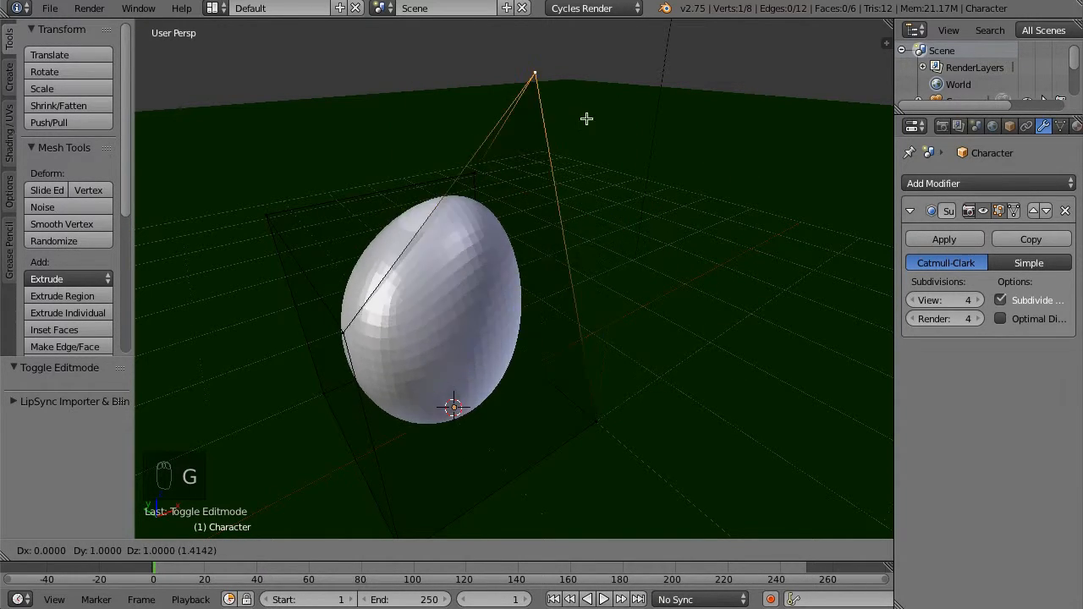
{"action": "right_click", "coordinate": [508, 299]}
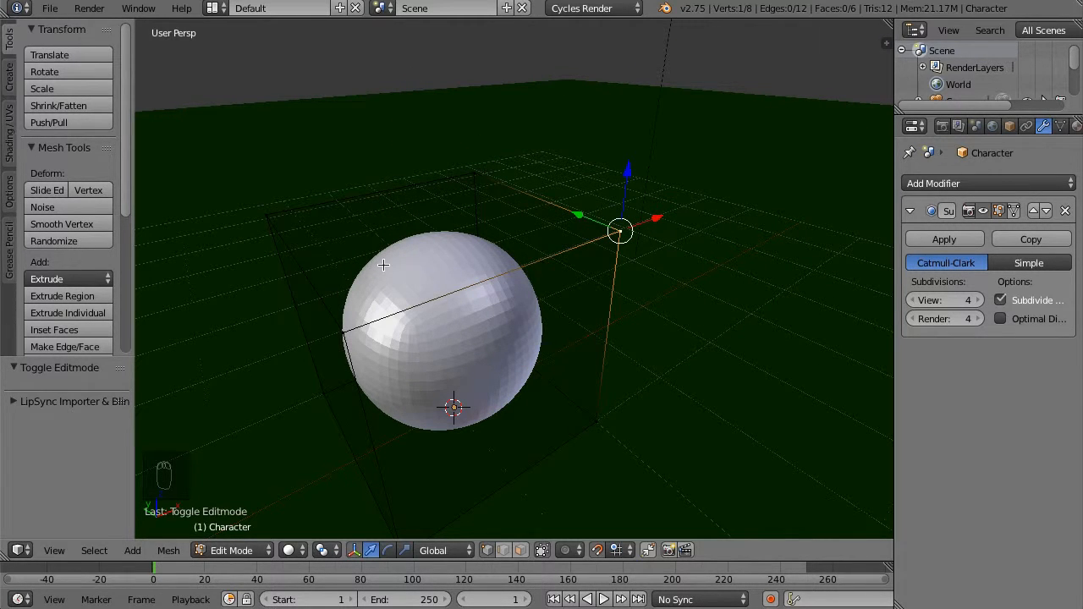
{"action": "mouse_move", "coordinate": [383, 332]}
{"action": "middle_mouse_down"}
{"action": "mouse_move", "coordinate": [398, 372]}
{"action": "mouse_move", "coordinate": [486, 423]}
{"action": "mouse_move", "coordinate": [474, 406]}
{"action": "mouse_move", "coordinate": [314, 368]}
{"action": "mouse_move", "coordinate": [376, 348]}
{"action": "middle_mouse_up"}
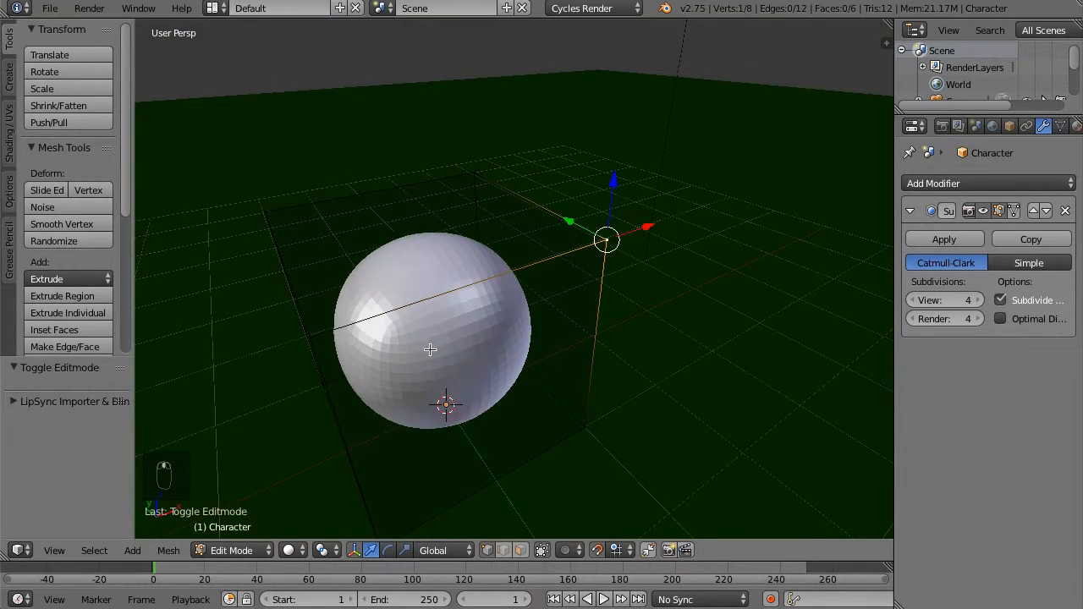
Show the vertex properties, select the four vertices of one side face of the cage, and set their Mean Crease to 1.00.
{"action": "key", "text": "n"}
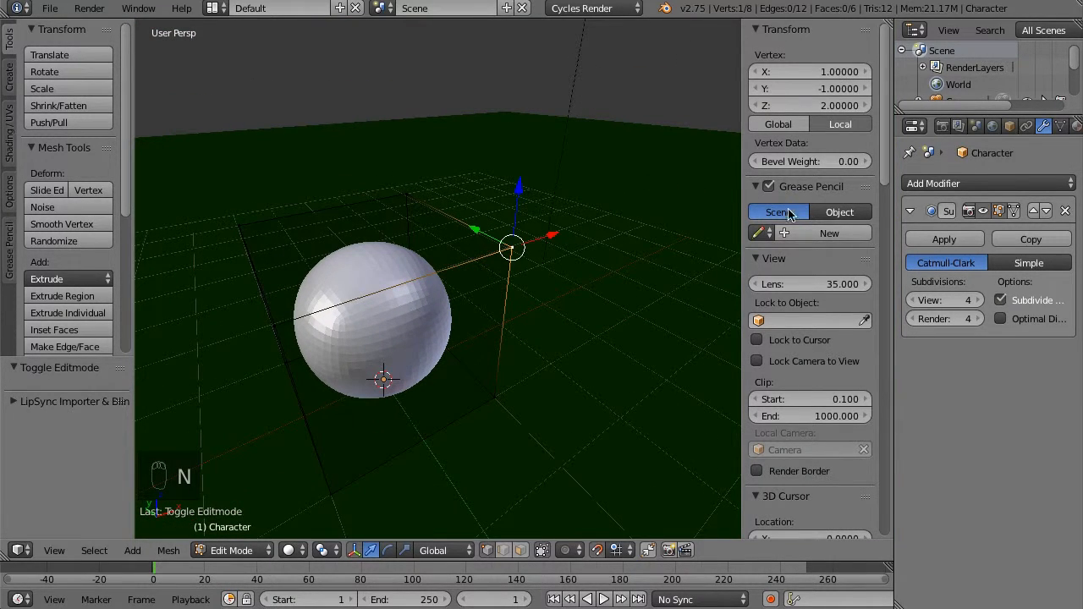
{"action": "scroll", "coordinate": [812, 355], "scroll_direction": "down", "scroll_amount": 5}
{"action": "scroll", "coordinate": [820, 307], "scroll_direction": "up", "scroll_amount": 5}
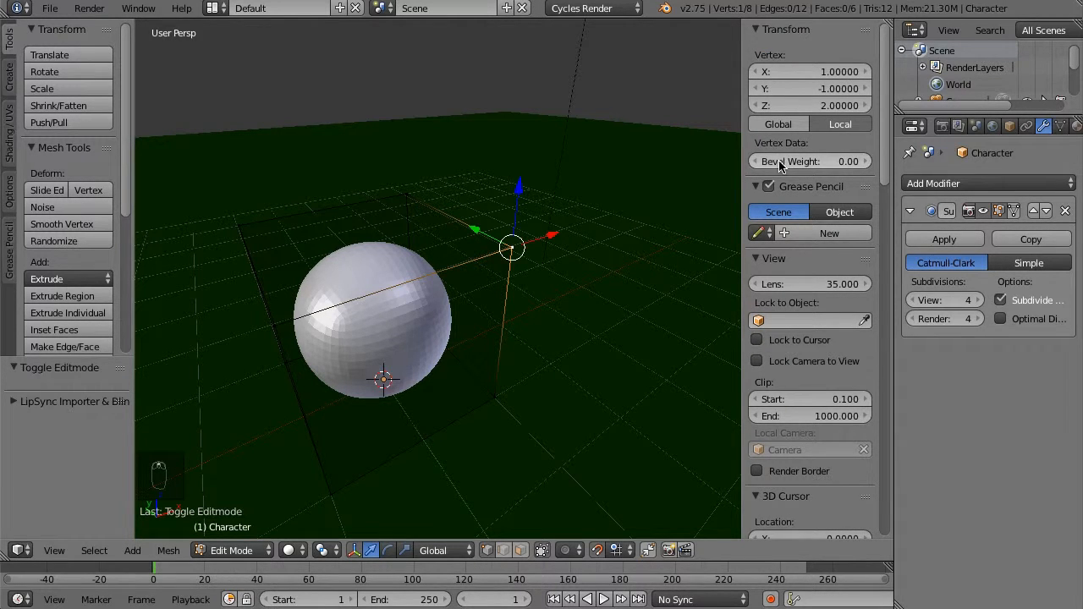
{"action": "left_click_drag", "start_coordinate": [780, 166], "coordinate": [843, 166]}
{"action": "right_click", "coordinate": [486, 396], "text": "shift"}
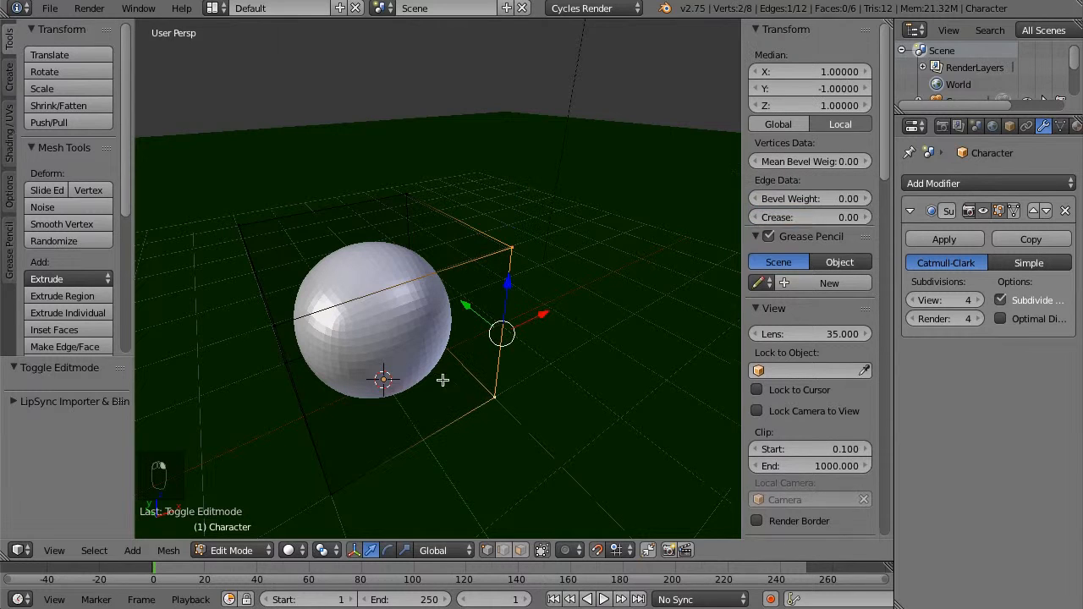
{"action": "right_click", "coordinate": [283, 319], "text": "shift"}
{"action": "right_click", "coordinate": [329, 474], "text": "shift"}
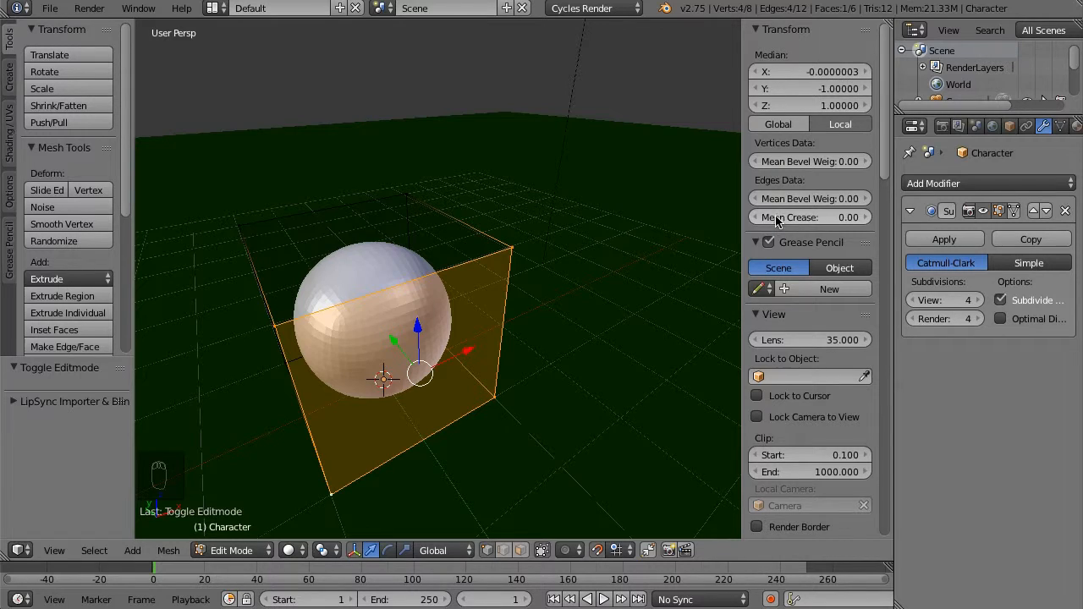
{"action": "left_click_drag", "start_coordinate": [777, 221], "coordinate": [855, 220]}
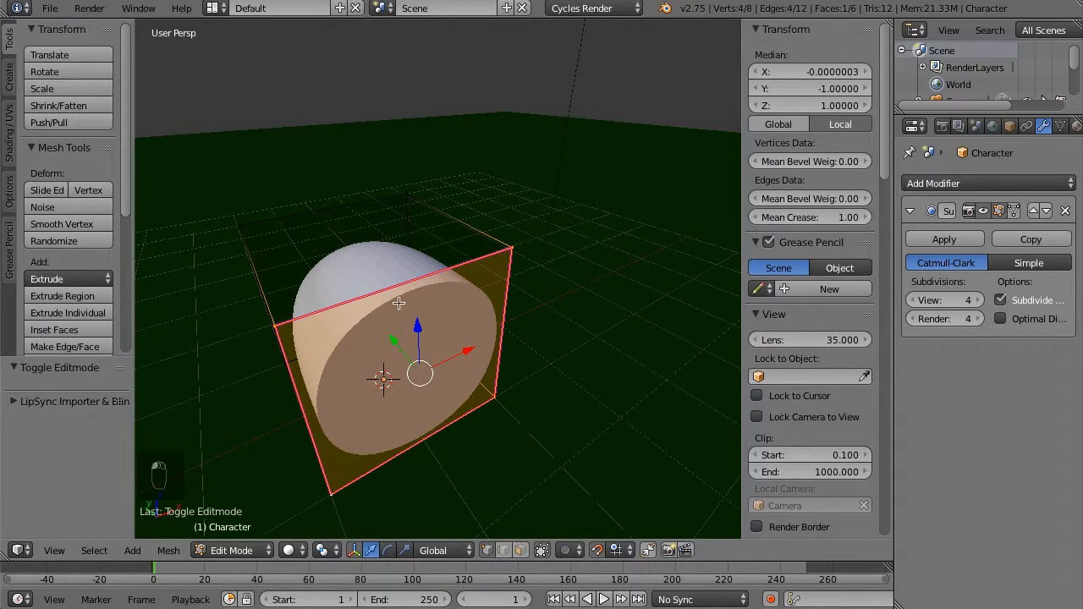
Reset the side face's Mean Crease to 0.00, hide the vertex properties, and deselect everything.
{"action": "middle_click_drag", "start_coordinate": [313, 340], "coordinate": [336, 331]}
{"action": "middle_click_drag", "start_coordinate": [494, 159], "coordinate": [385, 241]}
{"action": "left_click_drag", "start_coordinate": [828, 221], "coordinate": [736, 222]}
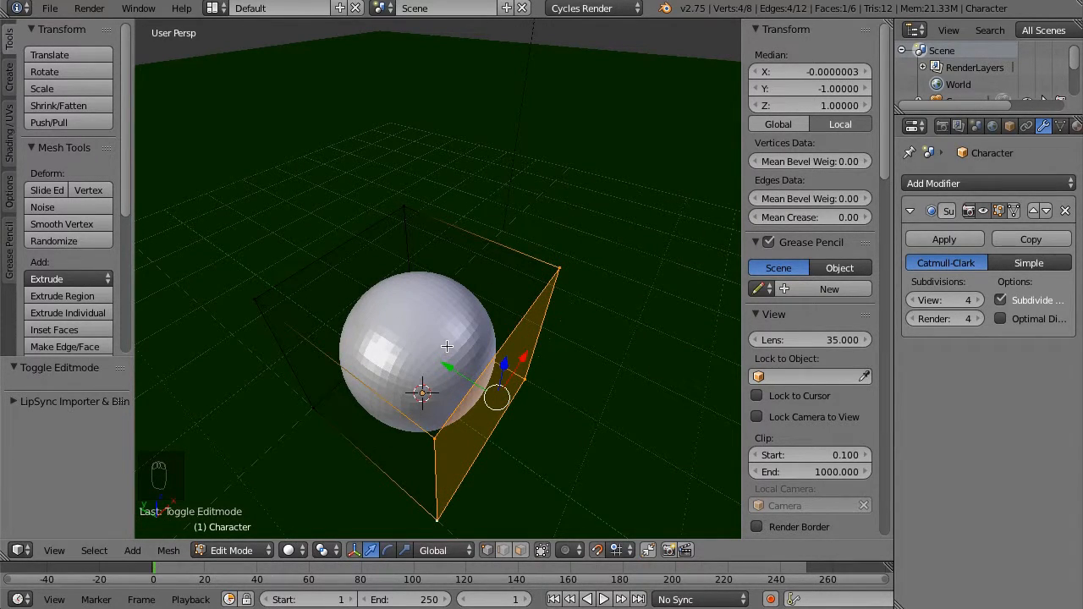
{"action": "key", "text": "n"}
{"action": "key", "text": "a"}
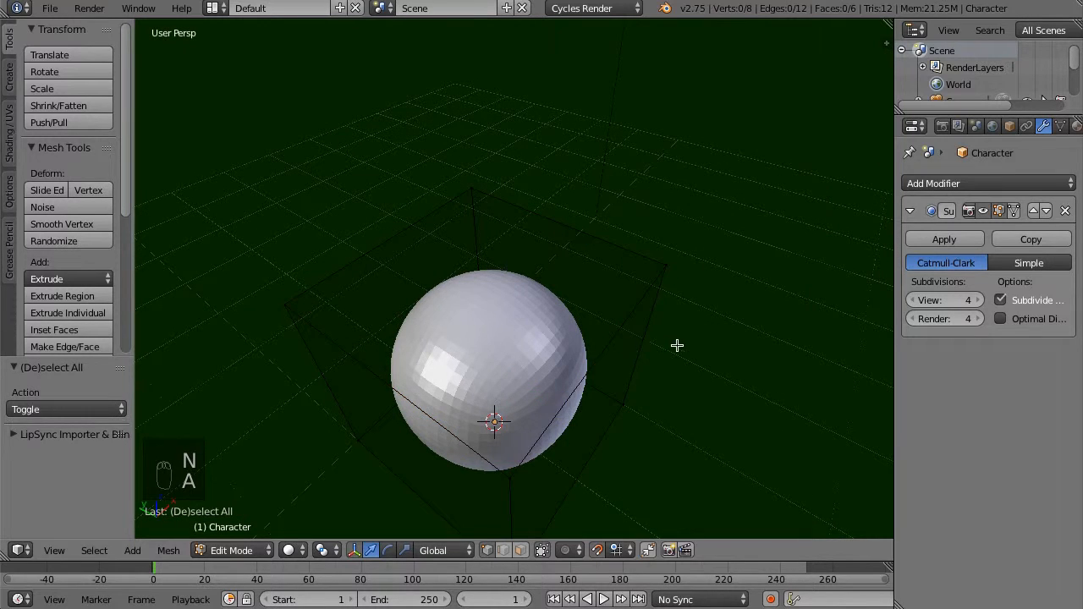
Select the four top vertices of the Character's cage, extrude the top face 2 units up along Z, and deselect everything.
{"action": "middle_click_drag", "start_coordinate": [677, 343], "coordinate": [473, 338], "text": "shift"}
{"action": "middle_click_drag", "start_coordinate": [368, 367], "coordinate": [508, 255], "text": "shift"}
{"action": "middle_click_drag", "start_coordinate": [551, 217], "coordinate": [528, 299], "text": "shift"}
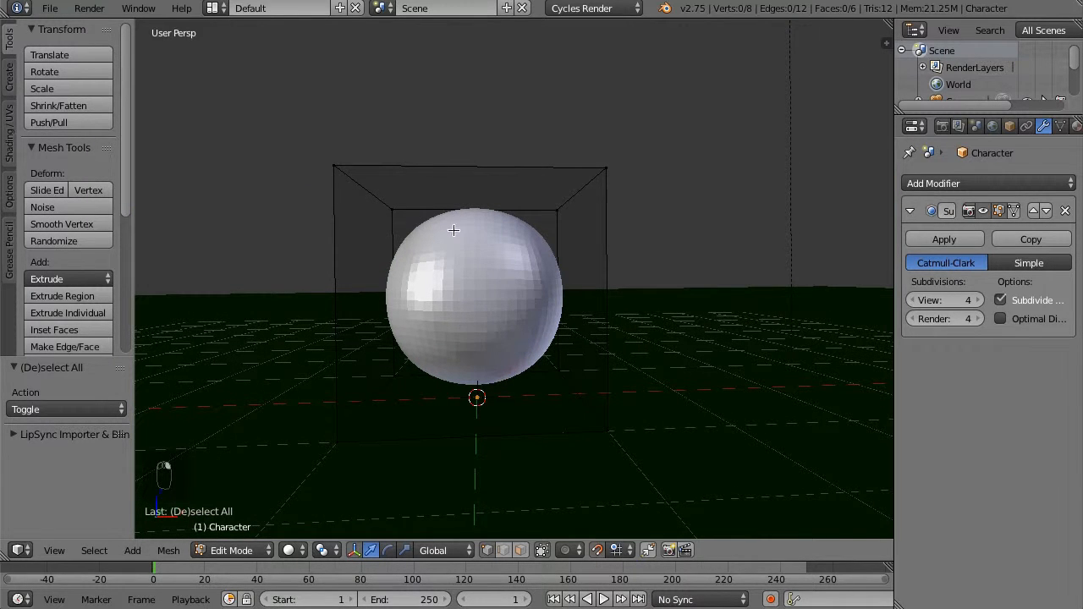
{"action": "middle_click_drag", "start_coordinate": [453, 230], "coordinate": [423, 270]}
{"action": "right_click", "coordinate": [386, 210]}
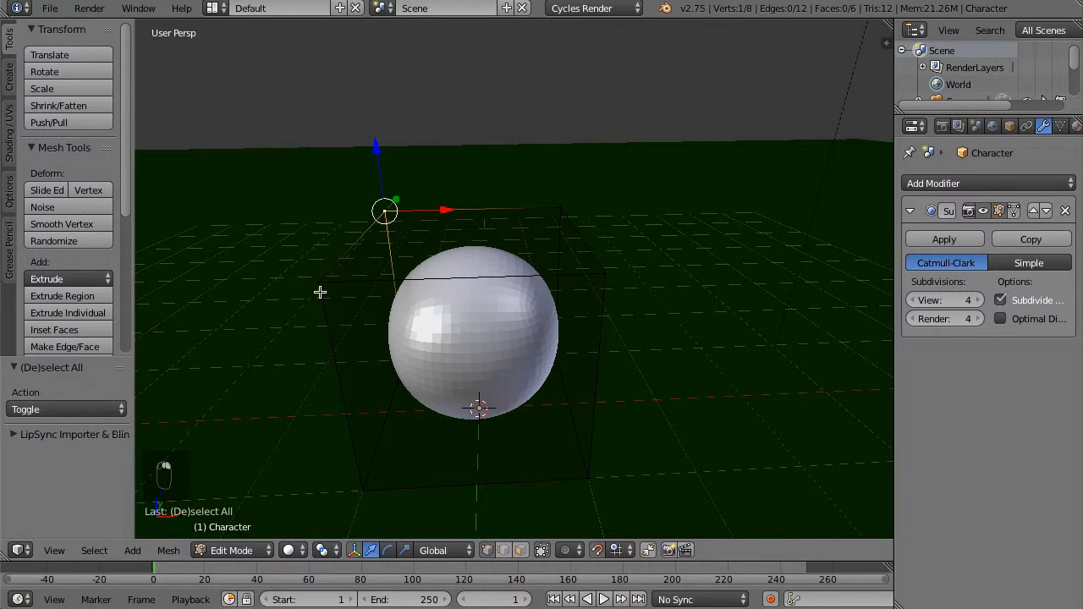
{"action": "right_click", "coordinate": [320, 288], "text": "shift"}
{"action": "right_click", "coordinate": [607, 279], "text": "shift"}
{"action": "right_click", "coordinate": [567, 198], "text": "shift"}
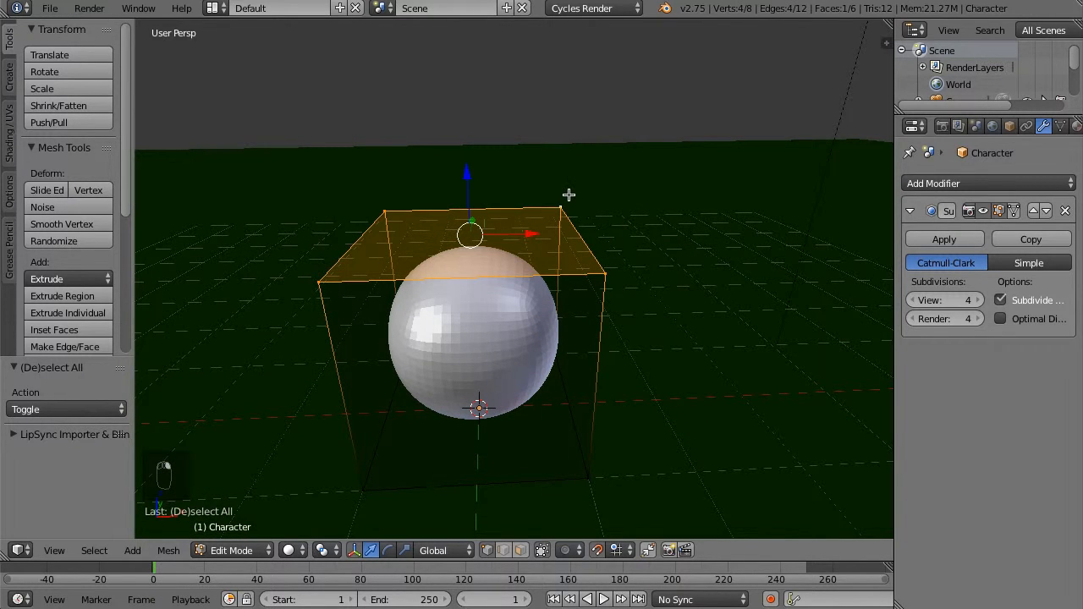
{"action": "key", "text": "e"}
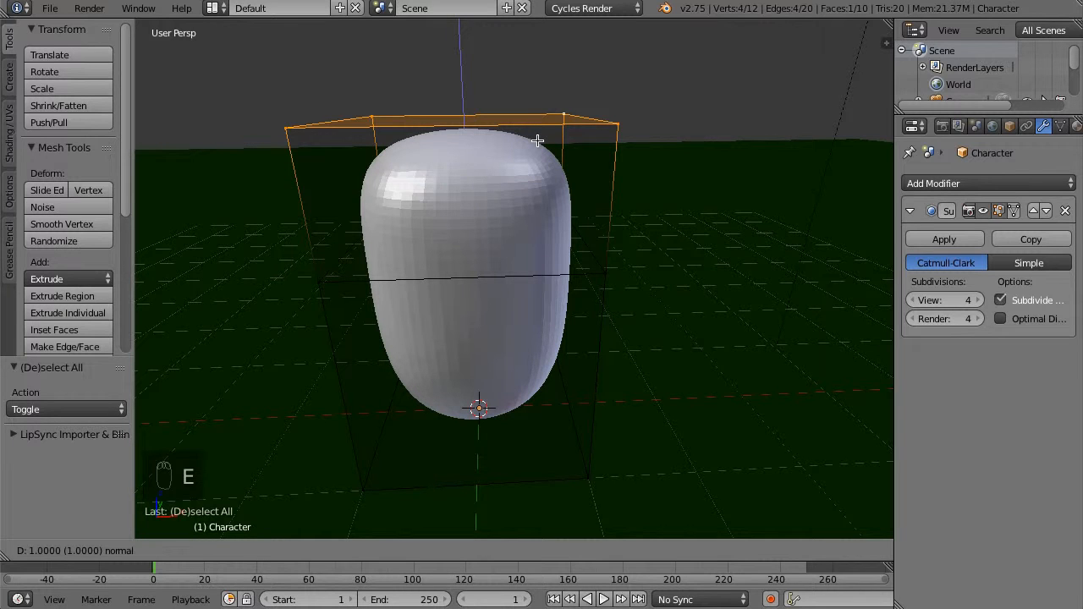
{"action": "left_click", "coordinate": [523, 23]}
{"action": "scroll", "coordinate": [504, 130], "scroll_direction": "down", "scroll_amount": 2}
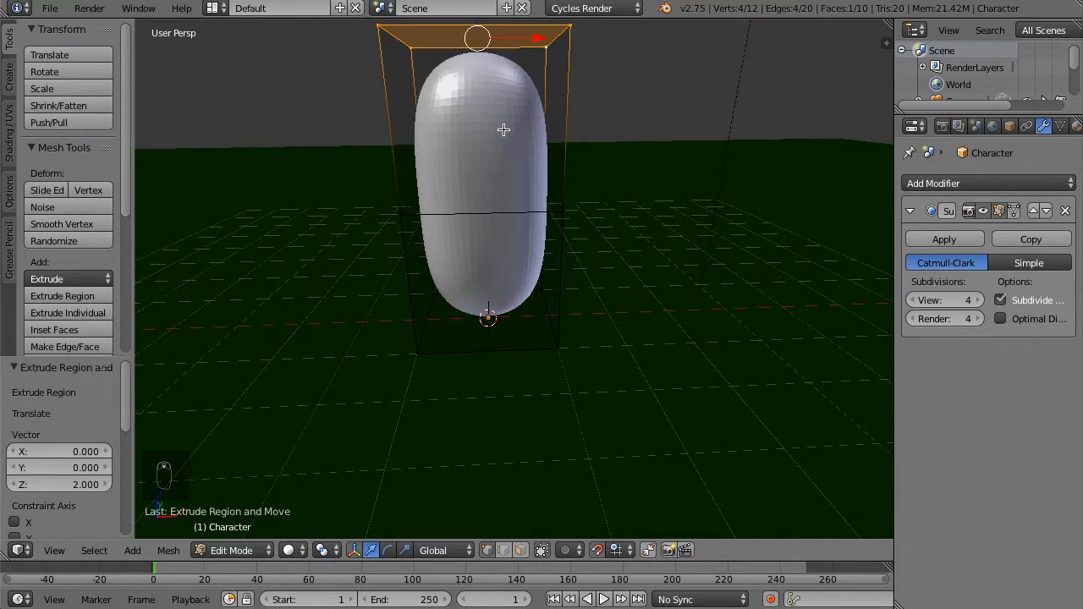
{"action": "key", "text": "a"}
{"action": "middle_click_drag", "start_coordinate": [507, 159], "coordinate": [551, 295]}
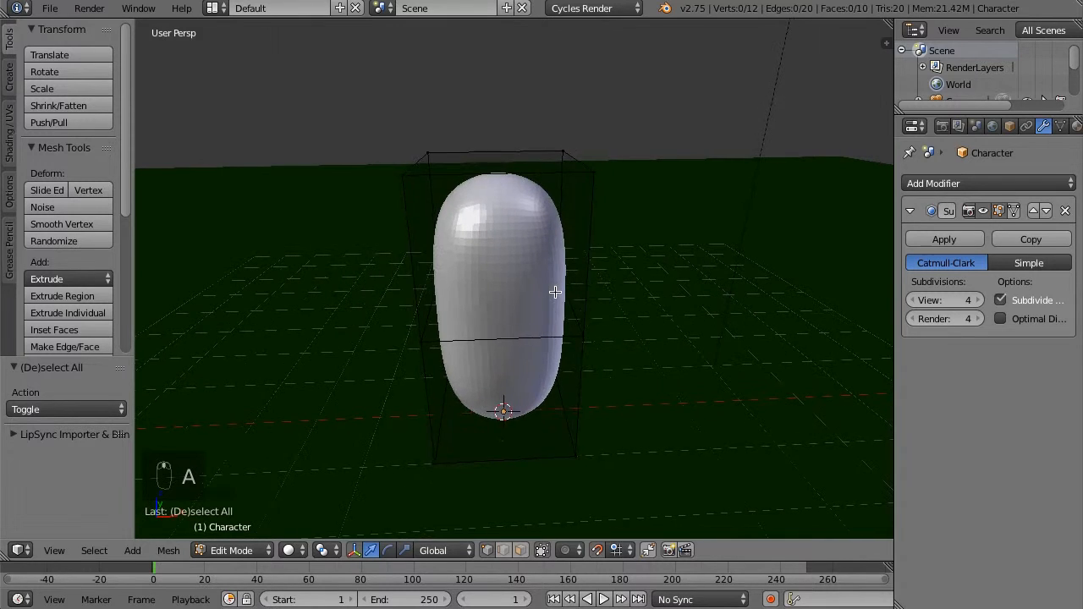
Select the Character's entire cage and scale it to 0.5 along Z.
{"action": "key", "text": "a"}
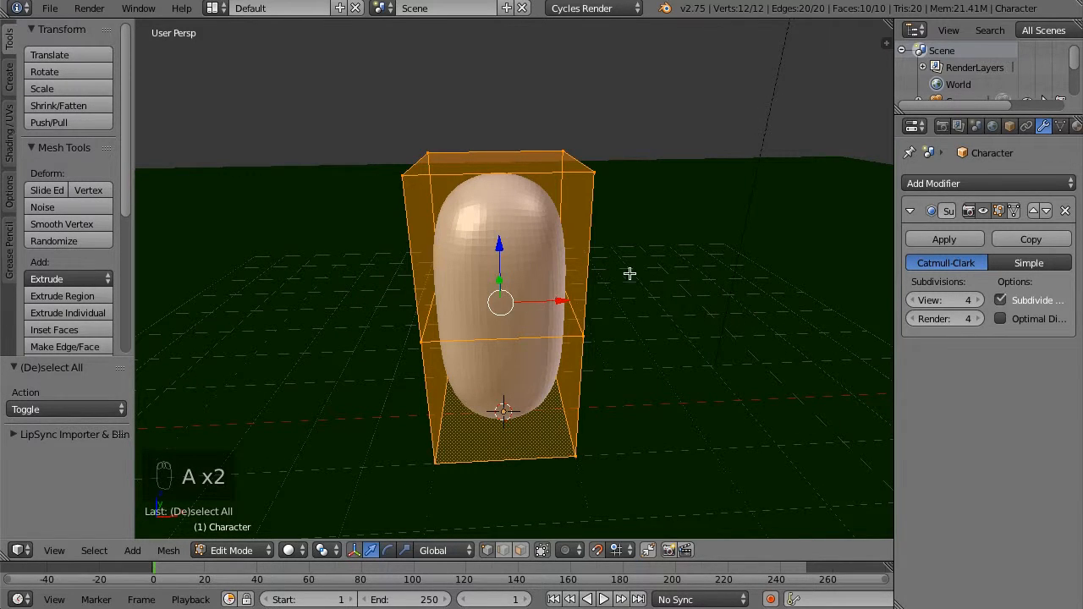
{"action": "key", "text": "s"}
{"action": "key", "text": "z"}
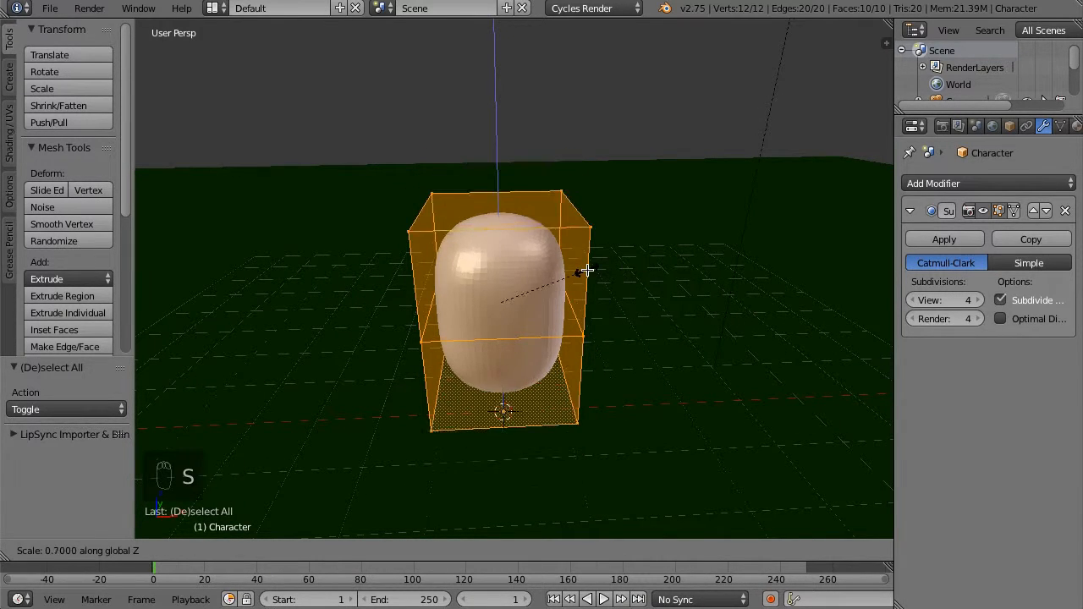
{"action": "left_click", "coordinate": [581, 269]}
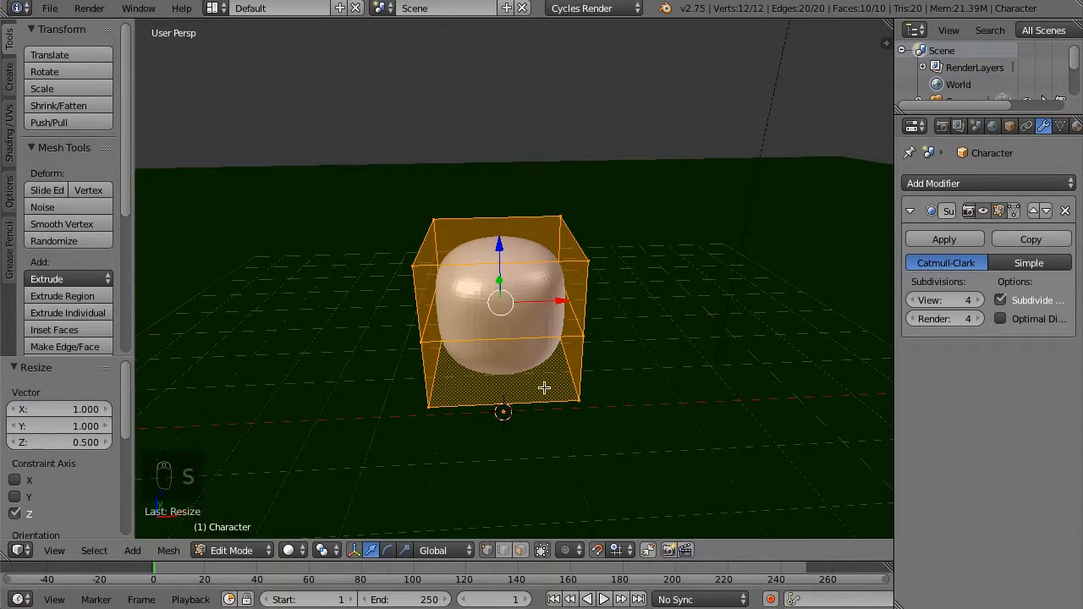
Move the whole selected cage up 1 unit along Z.
{"action": "middle_click_drag", "start_coordinate": [544, 387], "coordinate": [538, 342]}
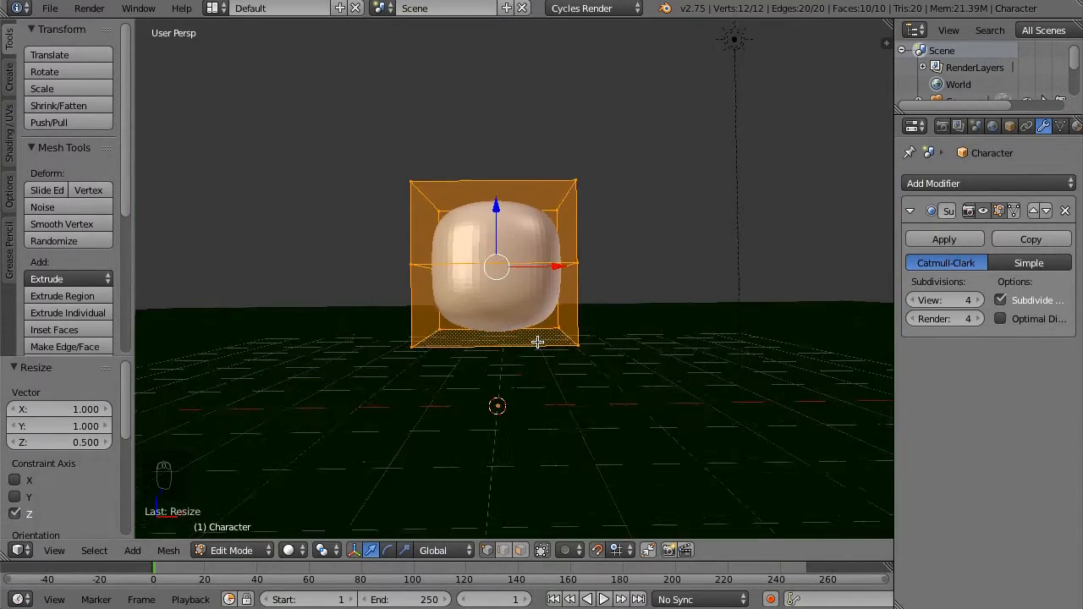
{"action": "key", "text": "g"}
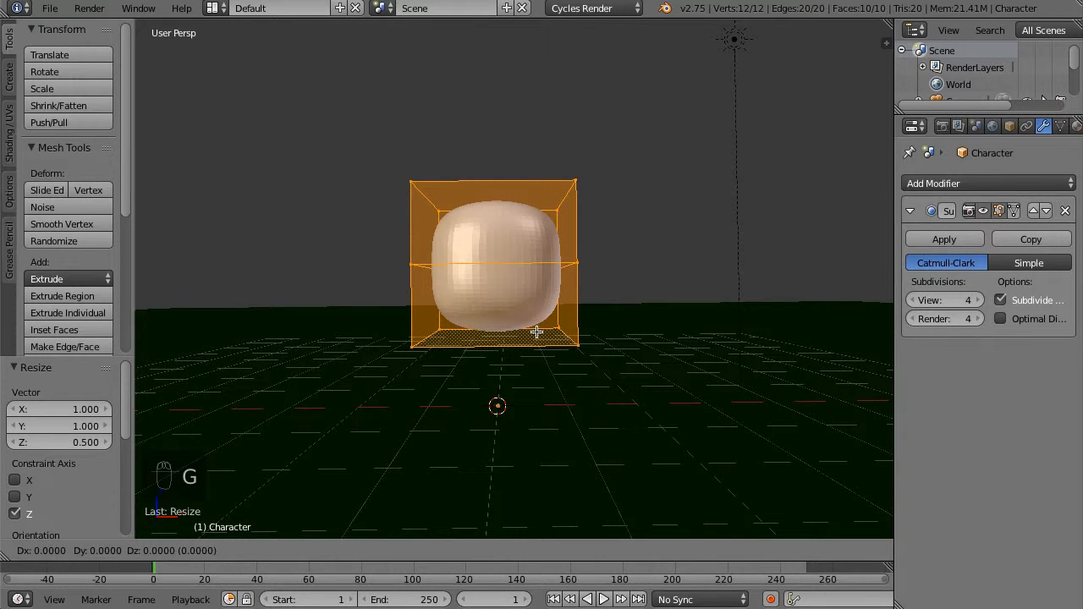
{"action": "type", "text": "z"}
{"action": "type", "text": "1"}
{"action": "key", "text": "Return"}
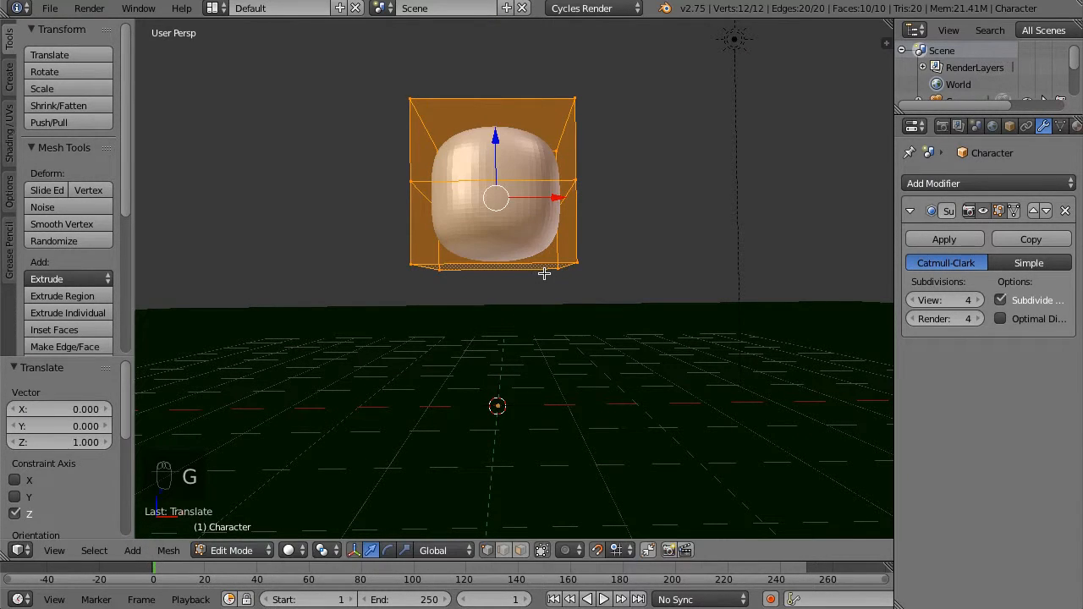
Scale the whole cage to 1.5 along Z and deselect everything.
{"action": "key", "text": "s"}
{"action": "type", "text": "z"}
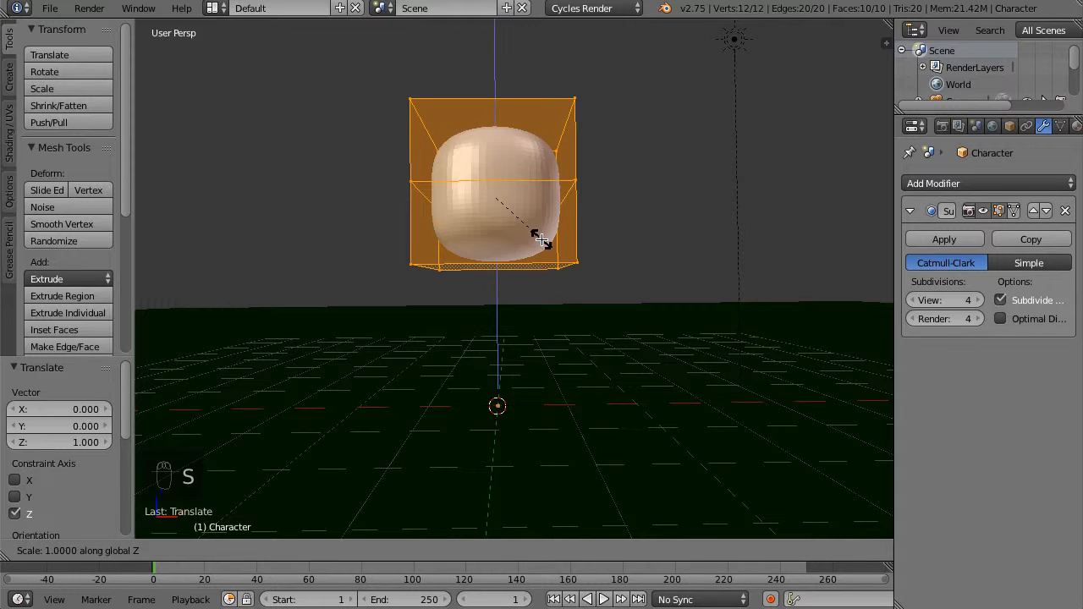
{"action": "type", "text": "2"}
{"action": "key", "text": "BackSpace"}
{"action": "type", "text": "1.5"}
{"action": "key", "text": "Return"}
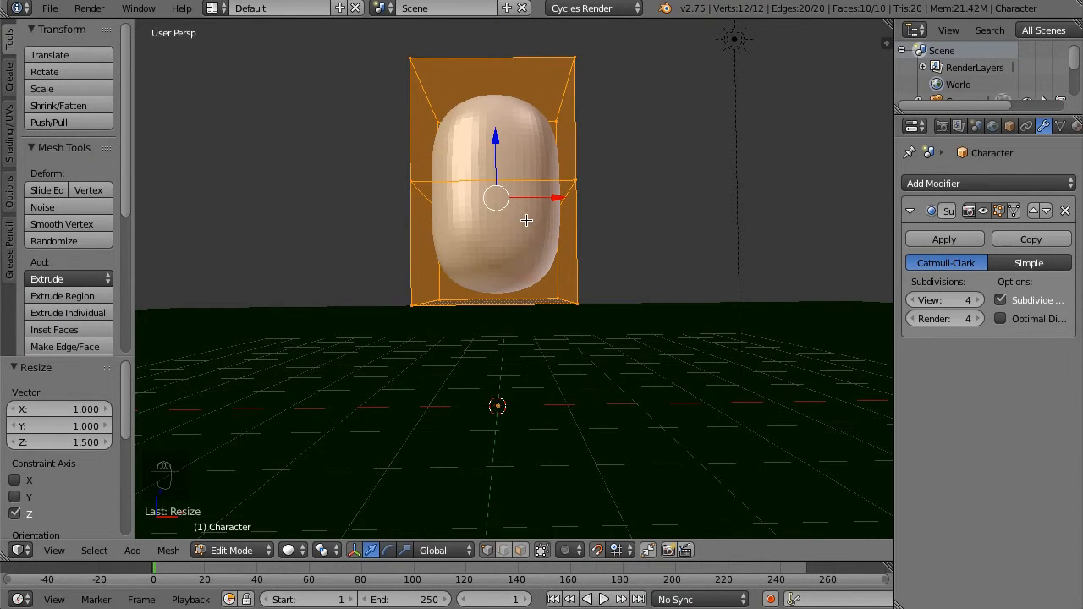
{"action": "middle_click_drag", "start_coordinate": [526, 220], "coordinate": [566, 240]}
{"action": "key", "text": "a"}
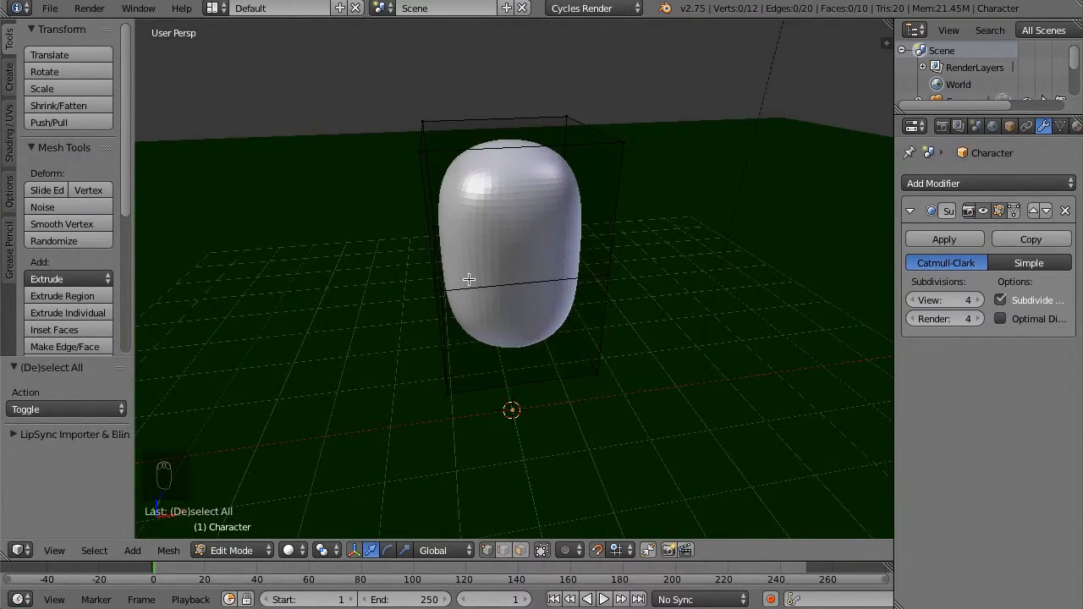
Return to Object Mode, shade the Character smooth, and add an Edge Split modifier.
{"action": "key", "text": "Tab"}
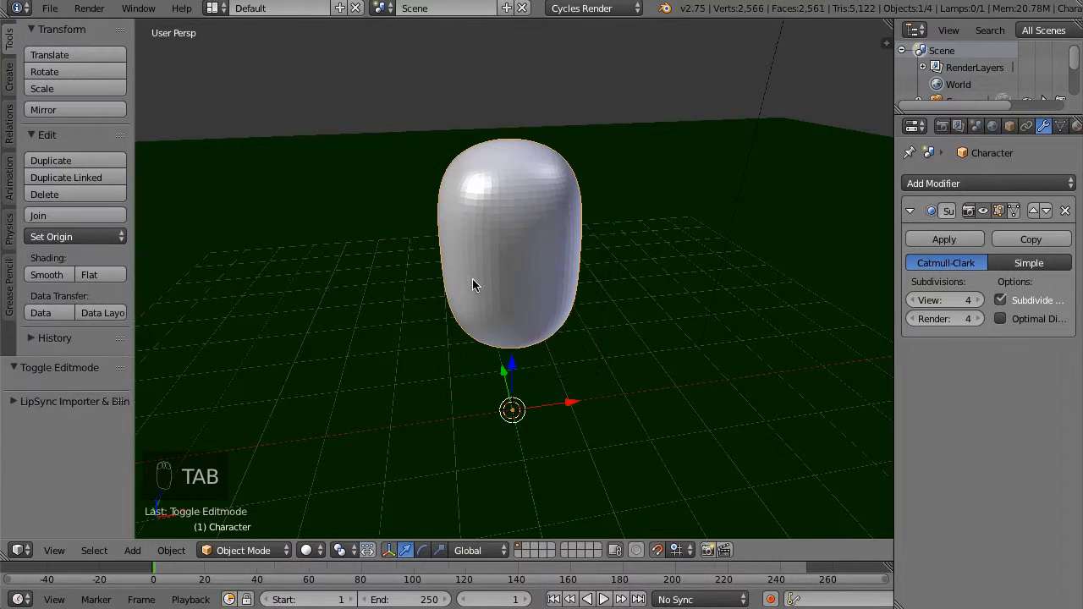
{"action": "left_click", "coordinate": [62, 277]}
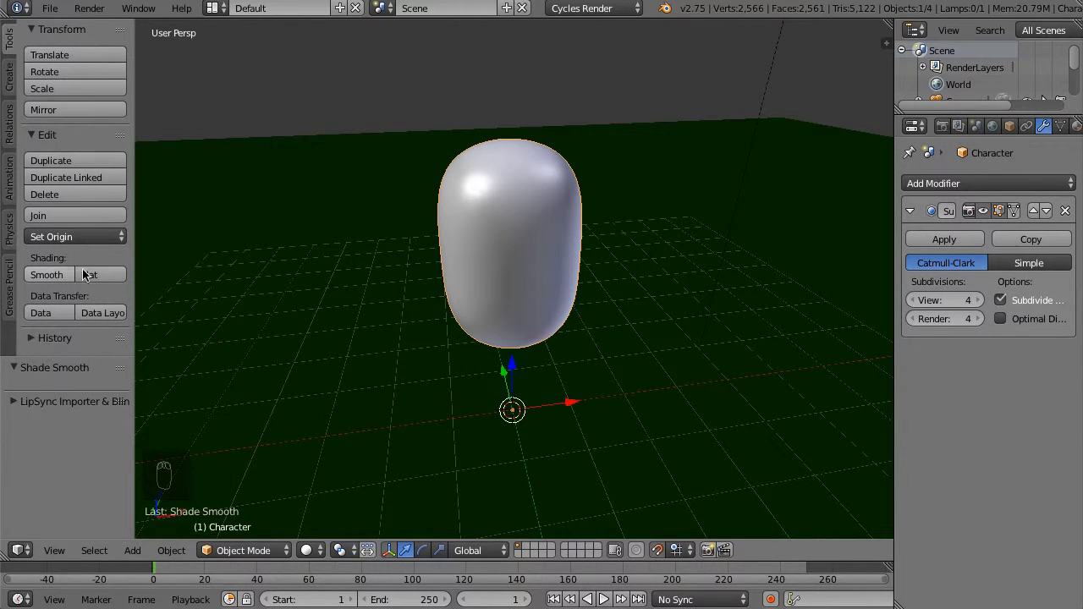
{"action": "left_click", "coordinate": [1056, 188]}
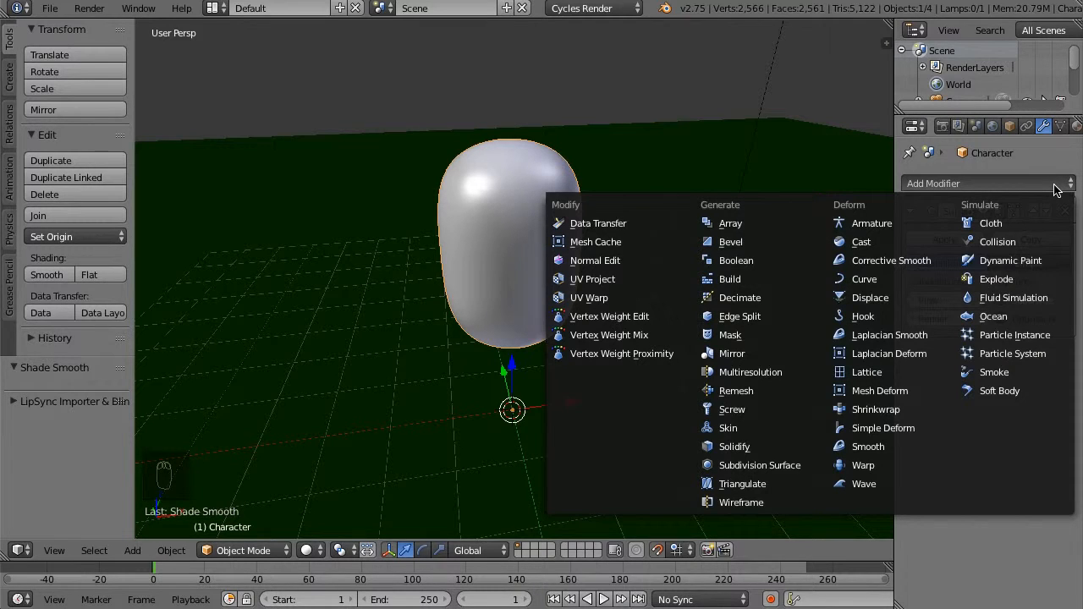
{"action": "left_click", "coordinate": [743, 320]}
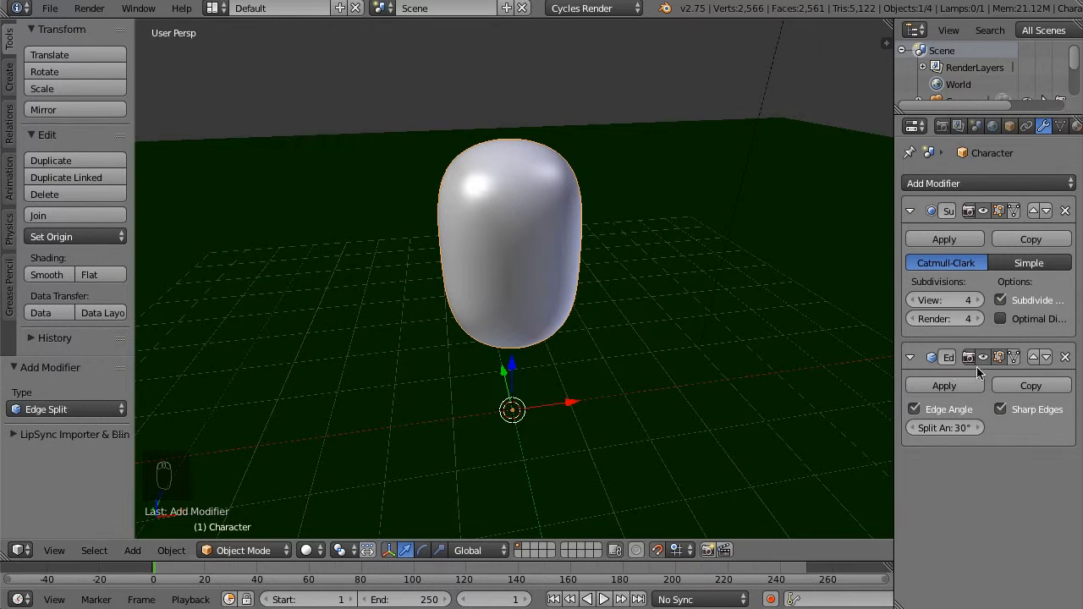
{"action": "right_click", "coordinate": [565, 217]}
{"action": "right_click", "coordinate": [521, 194]}
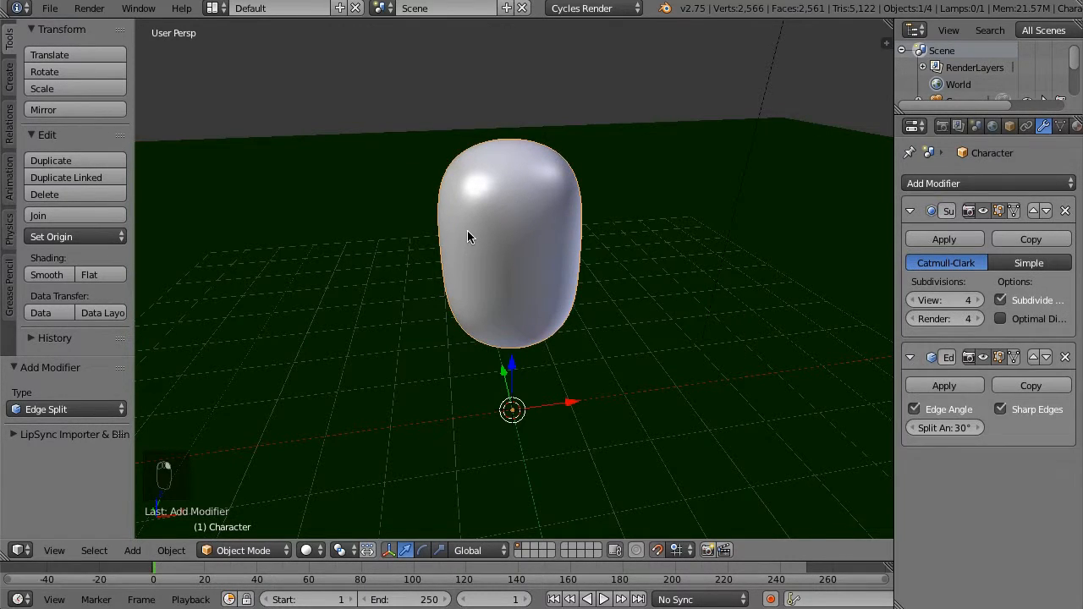
In Edit Mode with face selection, inset the cage's upper front face with a thickness of about 0.40.
{"action": "key", "text": "Tab"}
{"action": "right_click", "coordinate": [455, 147]}
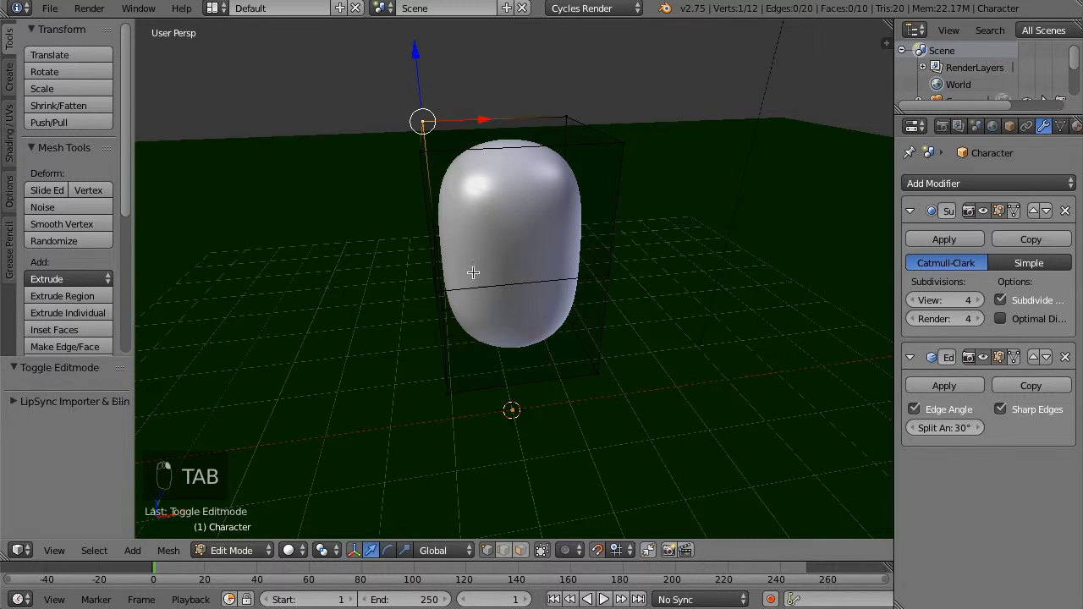
{"action": "left_click", "coordinate": [522, 549]}
{"action": "right_click", "coordinate": [556, 224]}
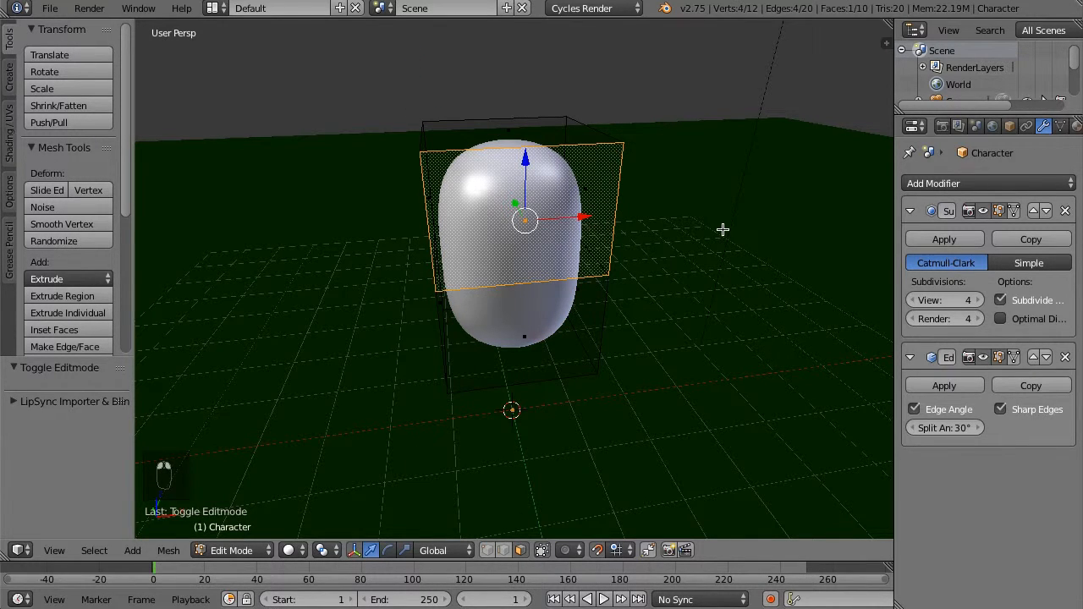
{"action": "key", "text": "i"}
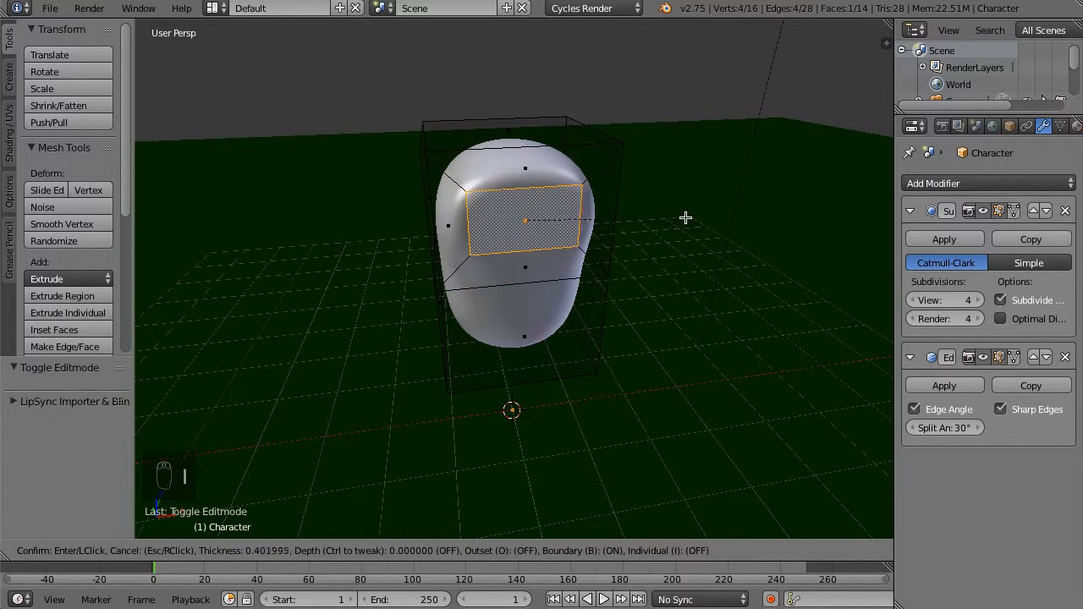
{"action": "left_click", "coordinate": [686, 218]}
Show the mesh properties and set the inset face's Mean Crease to 1.00.
{"action": "key", "text": "n"}
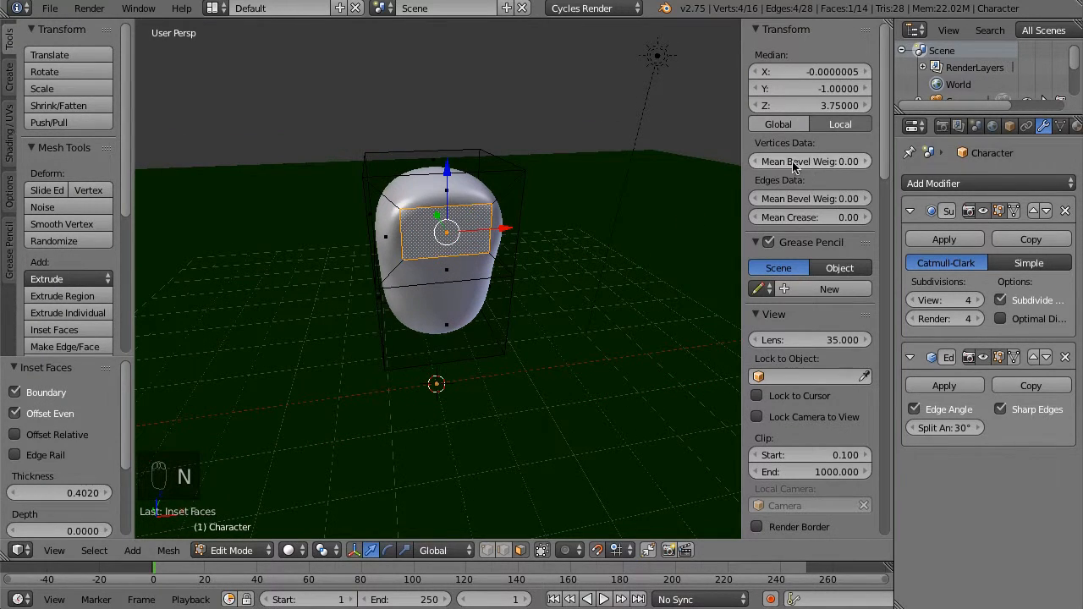
{"action": "left_click_drag", "start_coordinate": [787, 218], "coordinate": [864, 217]}
{"action": "scroll", "coordinate": [404, 224], "scroll_direction": "up", "scroll_amount": 5}
{"action": "scroll", "coordinate": [405, 224], "scroll_direction": "up", "scroll_amount": 4}
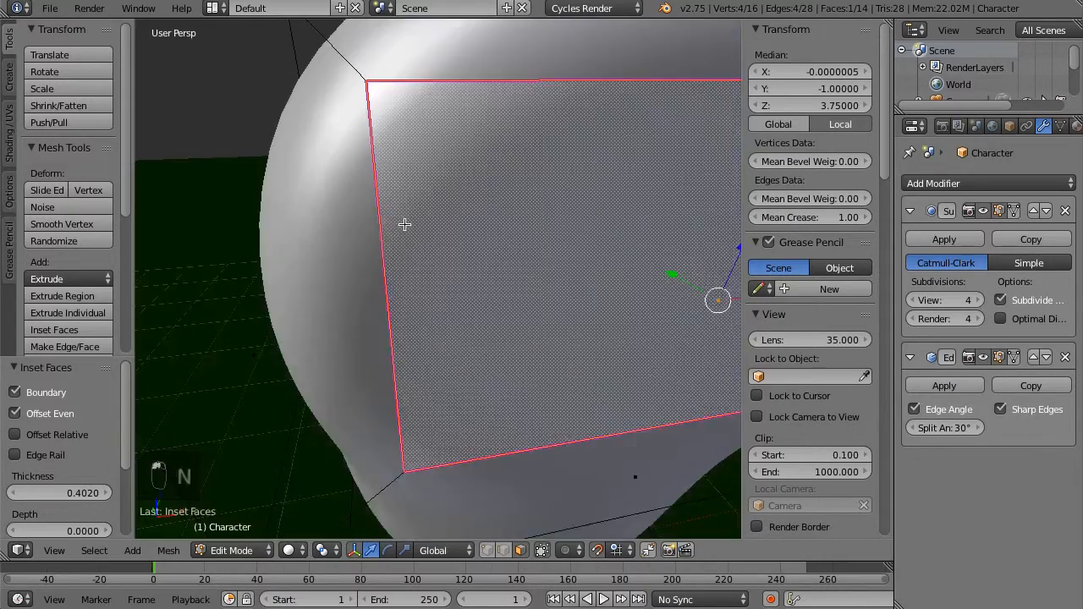
Extrude the creased inset face 1 unit outward and inspect the sharp edges in Object Mode.
{"action": "scroll", "coordinate": [404, 224], "scroll_direction": "down", "scroll_amount": 4}
{"action": "middle_click_drag", "start_coordinate": [405, 225], "coordinate": [533, 319]}
{"action": "key", "text": "e"}
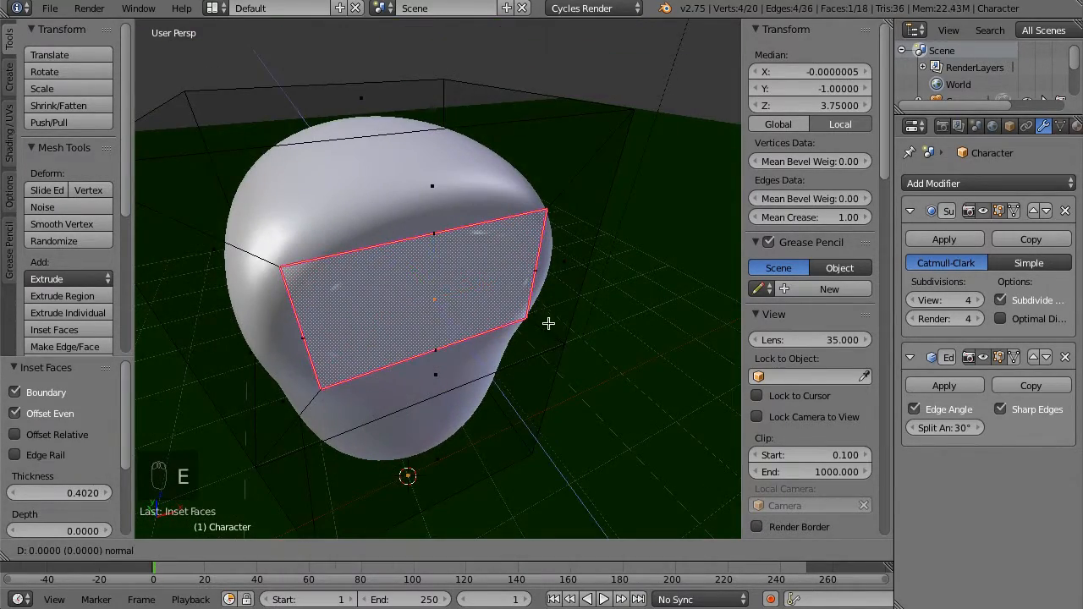
{"action": "left_click", "coordinate": [691, 443]}
{"action": "scroll", "coordinate": [522, 398], "scroll_direction": "up", "scroll_amount": 2}
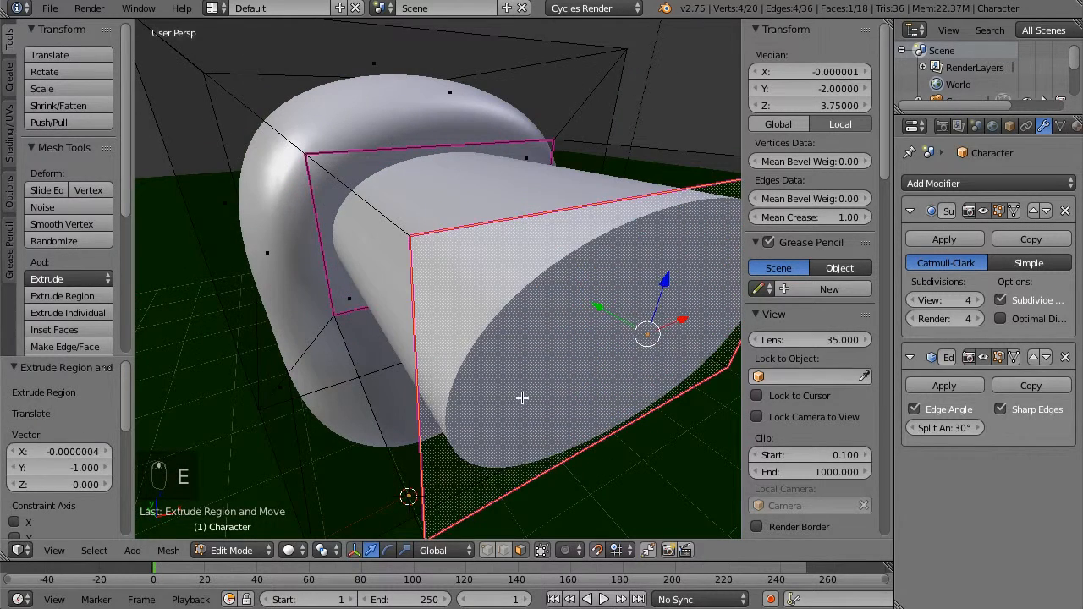
{"action": "key", "text": "Tab"}
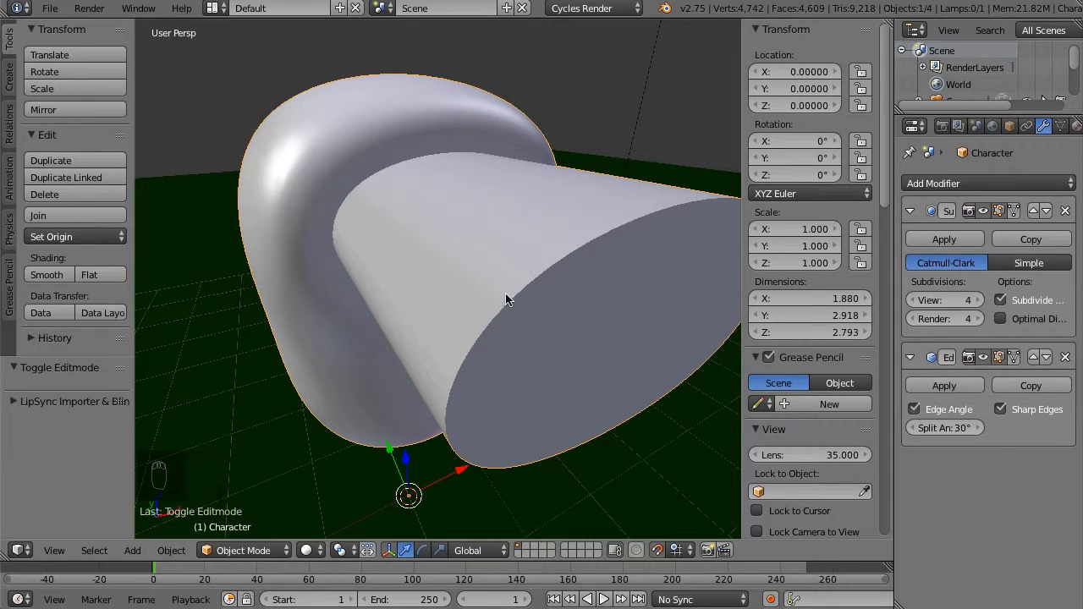
{"action": "middle_click_drag", "start_coordinate": [425, 204], "coordinate": [503, 288]}
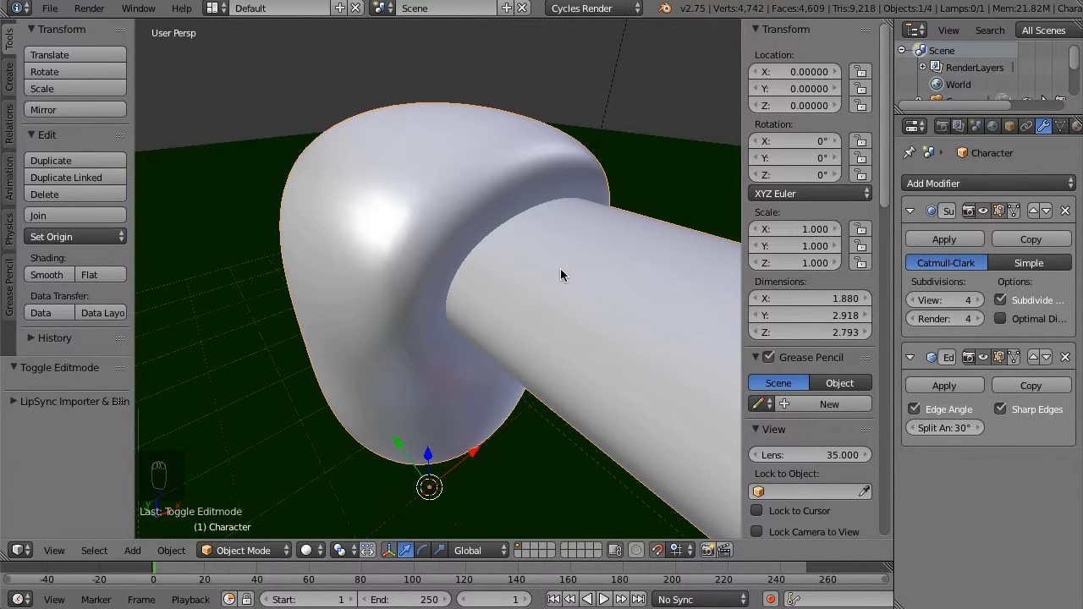
Undo the extrusion, crease and inset made on the Character's upper front face.
{"action": "key", "text": "super+z"}
{"action": "key", "text": "super+z"}
{"action": "key", "text": "super+z"}
{"action": "key", "text": "super+shift+z"}
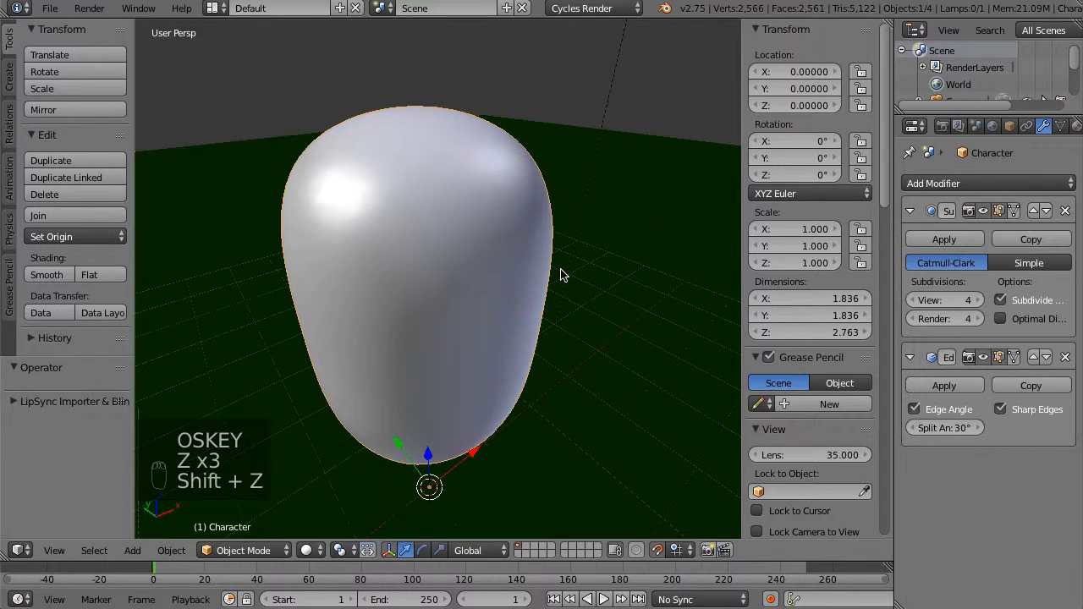
{"action": "key", "text": "Tab"}
{"action": "key", "text": "Tab"}
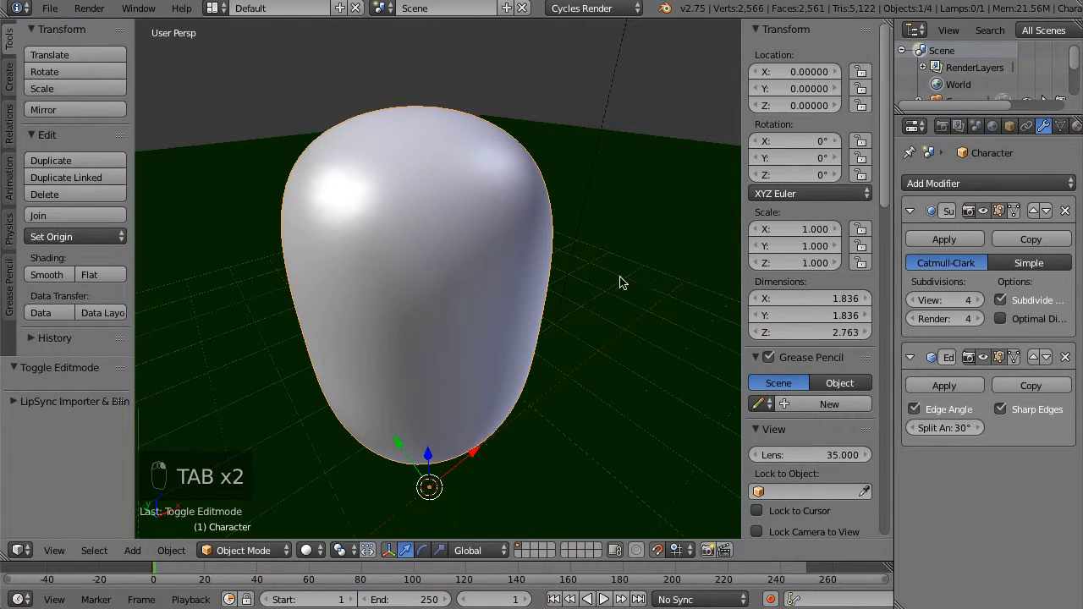
Hide the object properties, enter Edit Mode on the Character, and add a Mirror modifier.
{"action": "key", "text": "n"}
{"action": "key", "text": "Tab"}
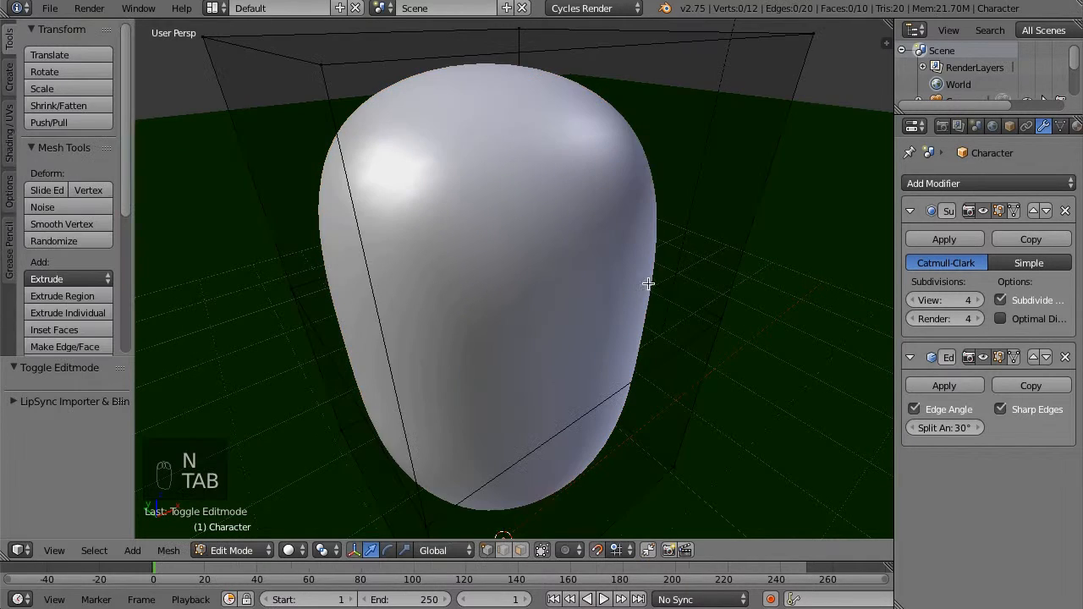
{"action": "middle_click_drag", "start_coordinate": [646, 282], "coordinate": [470, 231]}
{"action": "scroll", "coordinate": [530, 292], "scroll_direction": "down", "scroll_amount": 3}
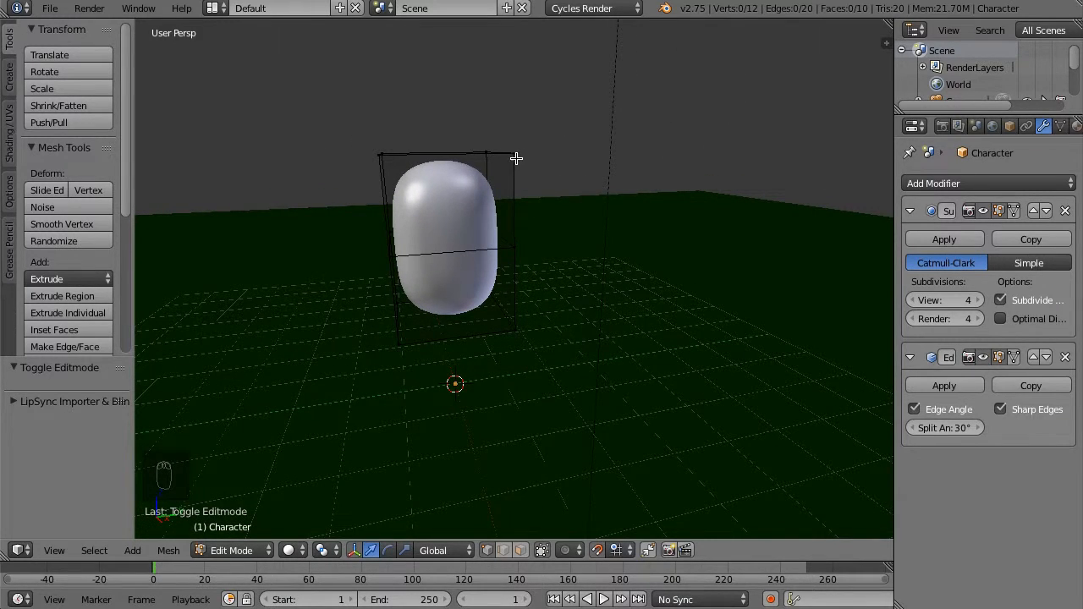
{"action": "middle_click_drag", "start_coordinate": [497, 166], "coordinate": [573, 246]}
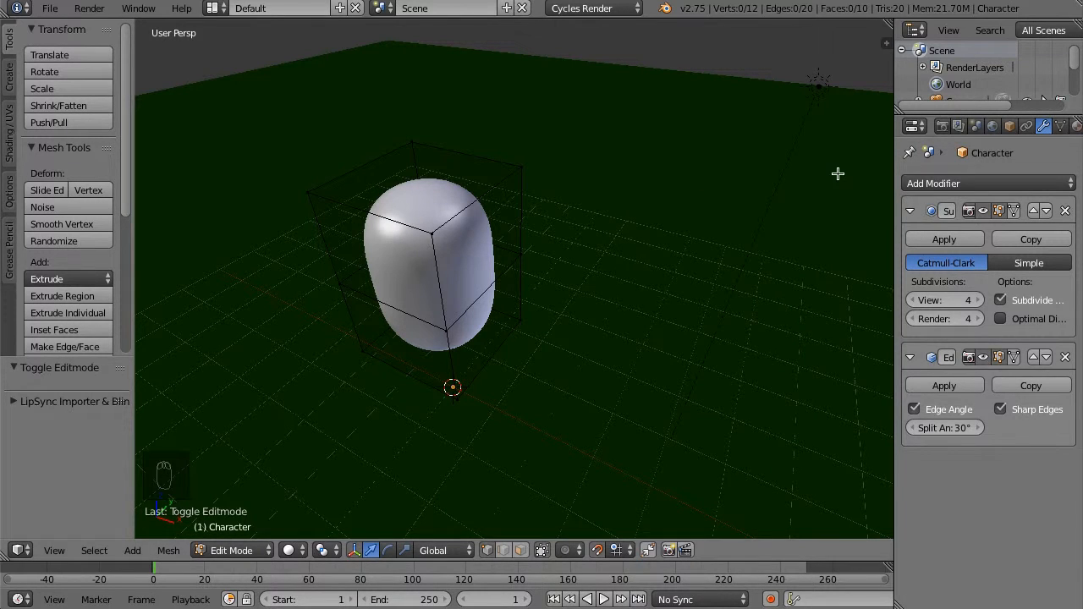
{"action": "left_click", "coordinate": [942, 188]}
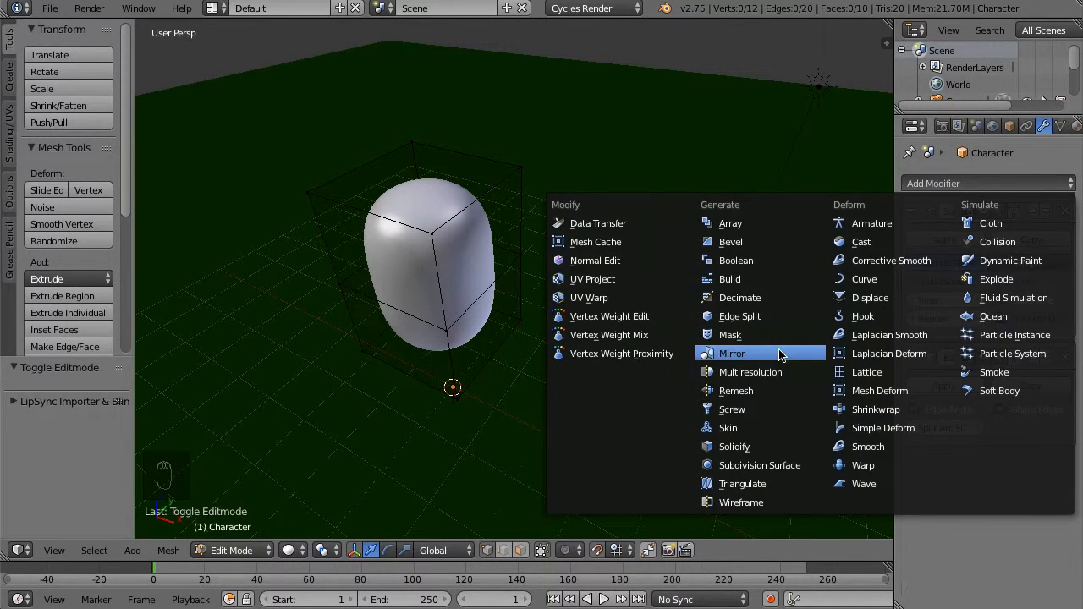
{"action": "left_click", "coordinate": [728, 351]}
Add one vertical loop cut through the middle of the Character's cage, leaving it centred.
{"action": "middle_click_drag", "start_coordinate": [451, 313], "coordinate": [511, 285]}
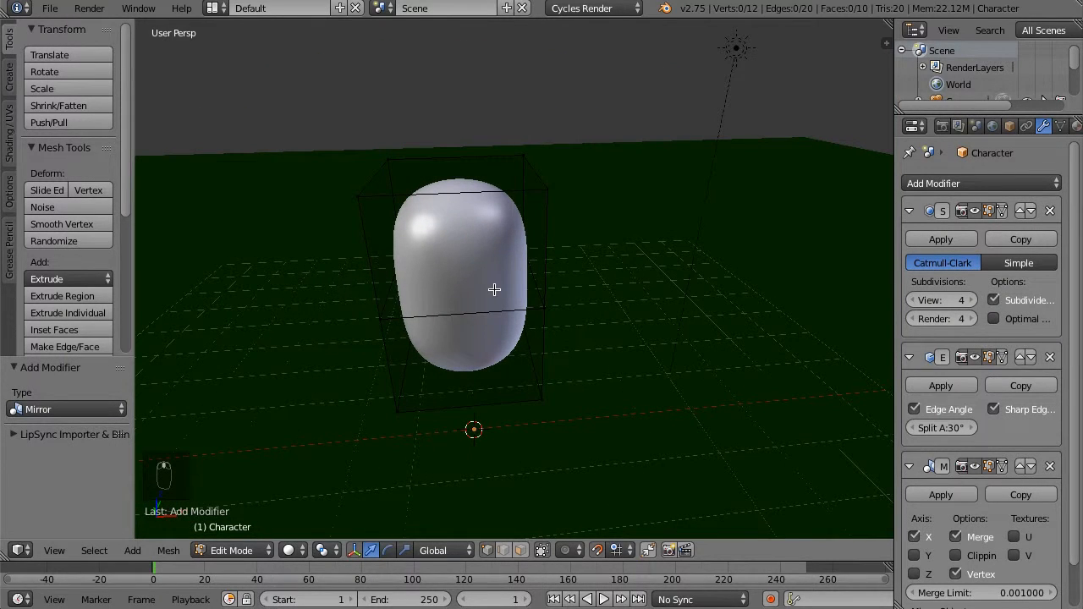
{"action": "key", "text": "ctrl+r"}
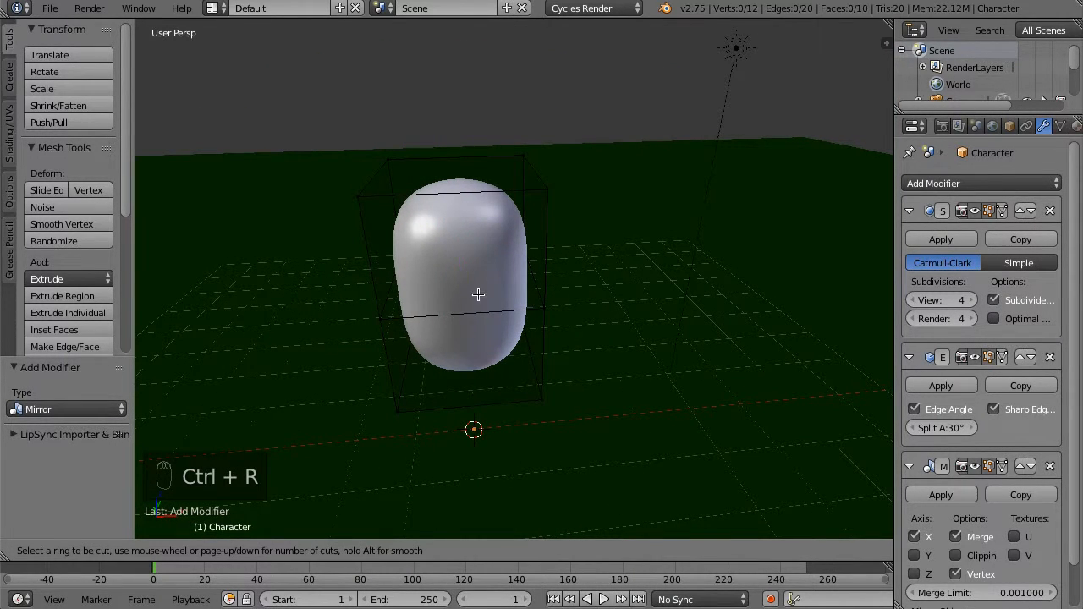
{"action": "left_click", "coordinate": [478, 326]}
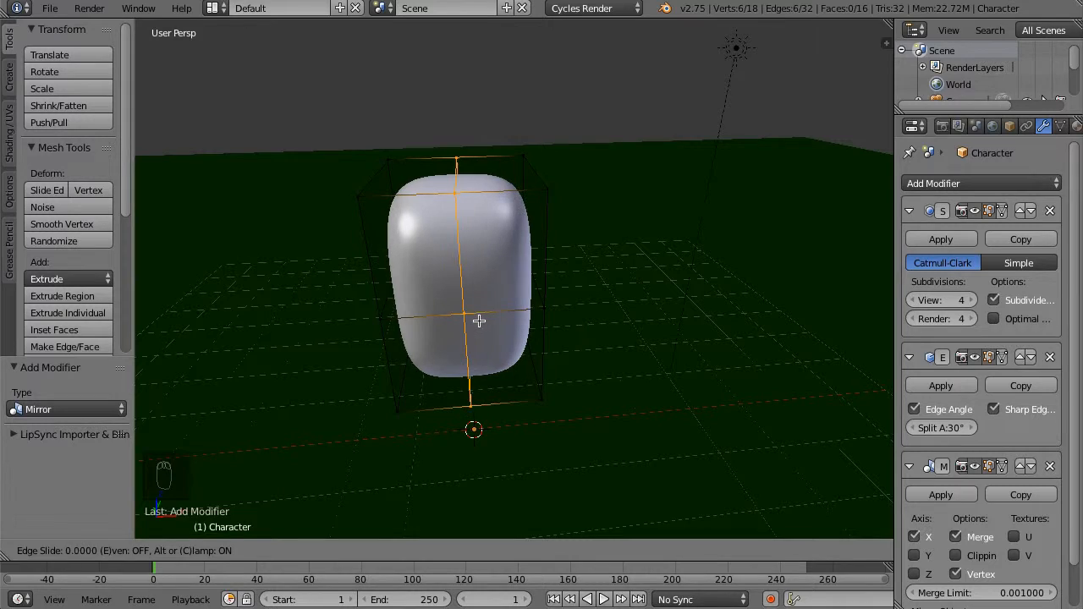
{"action": "left_click", "coordinate": [476, 322]}
{"action": "middle_click_drag", "start_coordinate": [471, 314], "coordinate": [462, 277]}
Delete the six vertices on the negative X side of the Character's cage, keeping the half bounded by the centre loop.
{"action": "key", "text": "a"}
{"action": "key", "text": "c"}
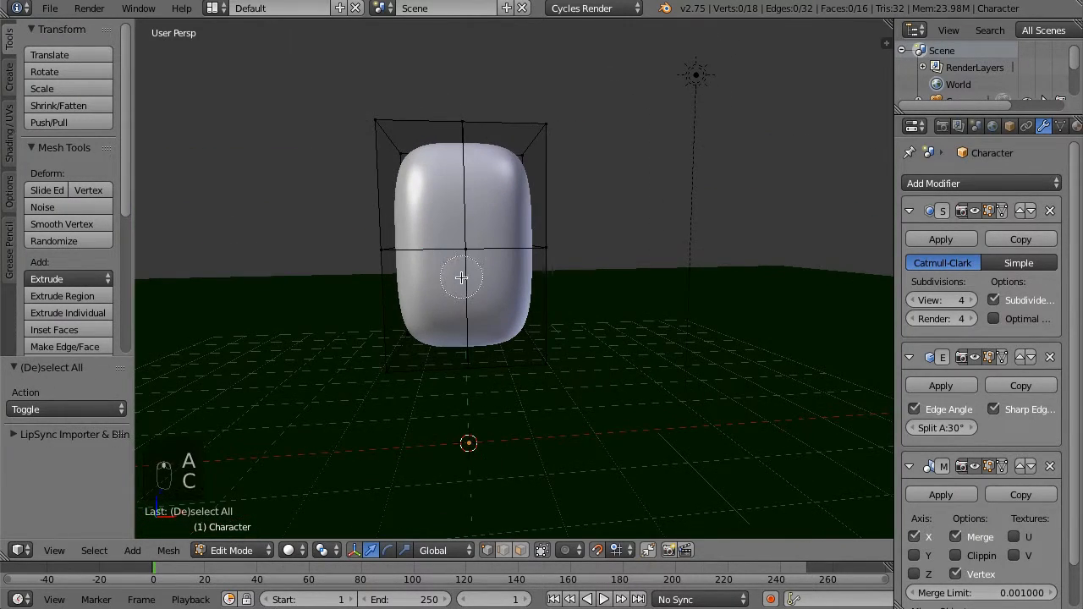
{"action": "left_click", "coordinate": [376, 120]}
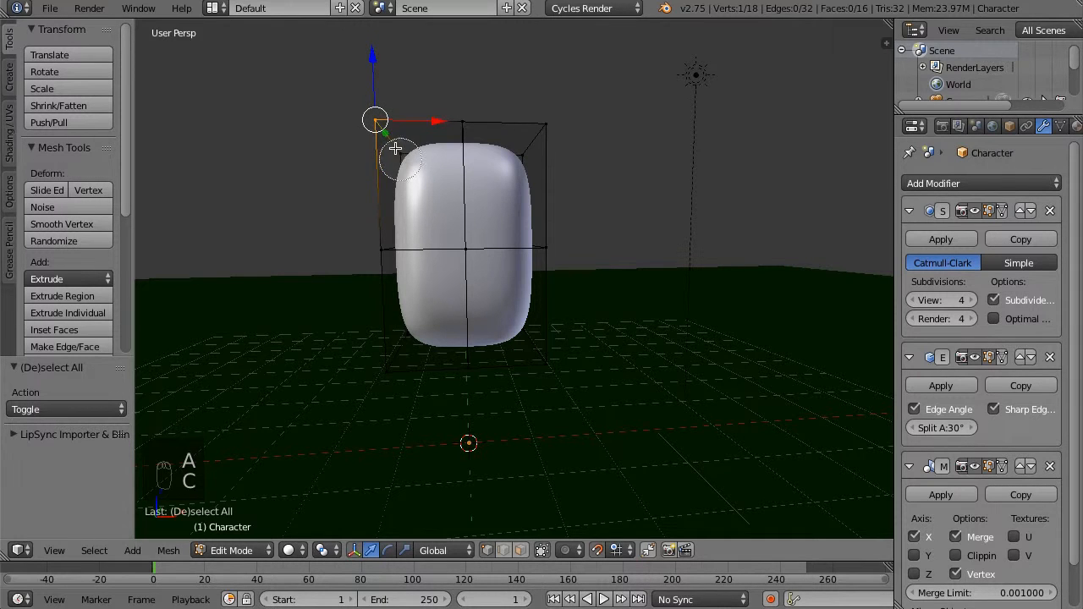
{"action": "left_click_drag", "start_coordinate": [383, 220], "coordinate": [389, 387]}
{"action": "right_click", "coordinate": [381, 289]}
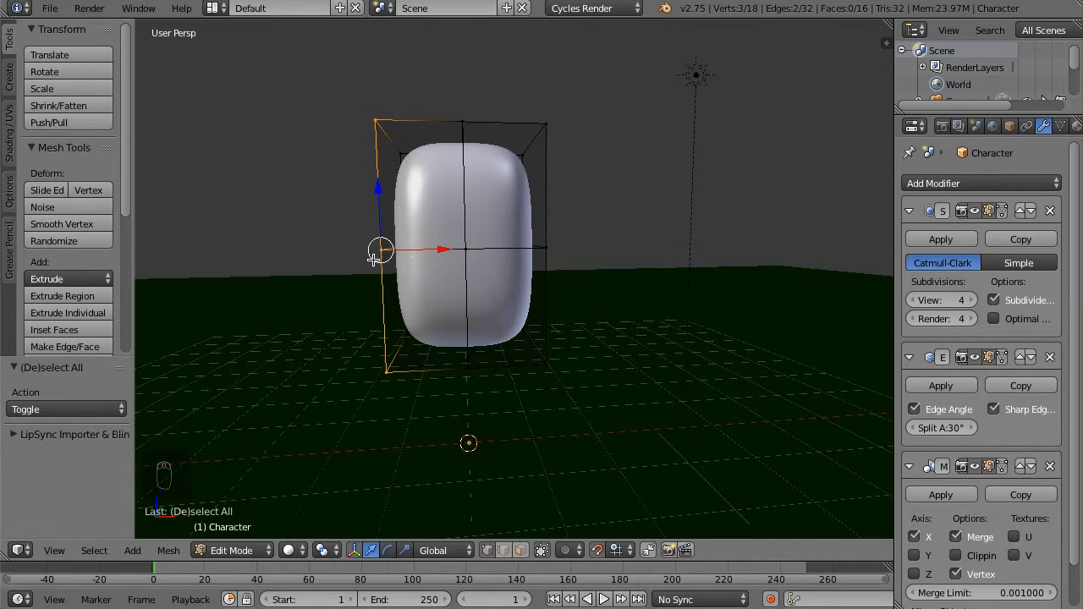
{"action": "mouse_move", "coordinate": [372, 254]}
{"action": "middle_mouse_down"}
{"action": "mouse_move", "coordinate": [518, 279]}
{"action": "mouse_move", "coordinate": [445, 370]}
{"action": "middle_mouse_up"}
{"action": "key", "text": "c"}
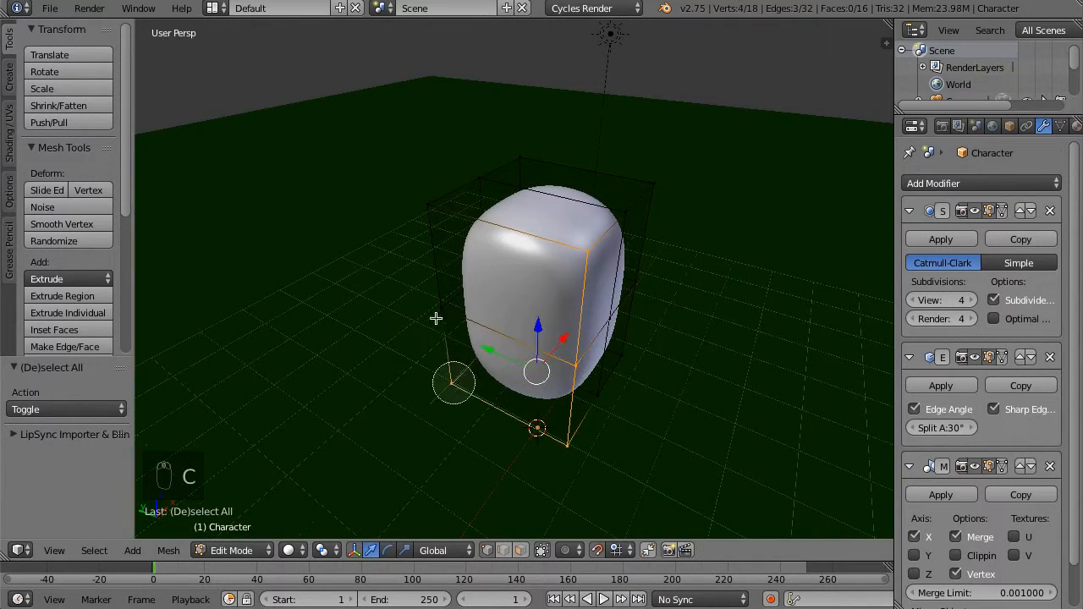
{"action": "left_click_drag", "start_coordinate": [452, 387], "coordinate": [424, 181]}
{"action": "right_click", "coordinate": [424, 181]}
{"action": "middle_click_drag", "start_coordinate": [677, 212], "coordinate": [568, 244]}
{"action": "key", "text": "x"}
{"action": "left_click", "coordinate": [451, 288]}
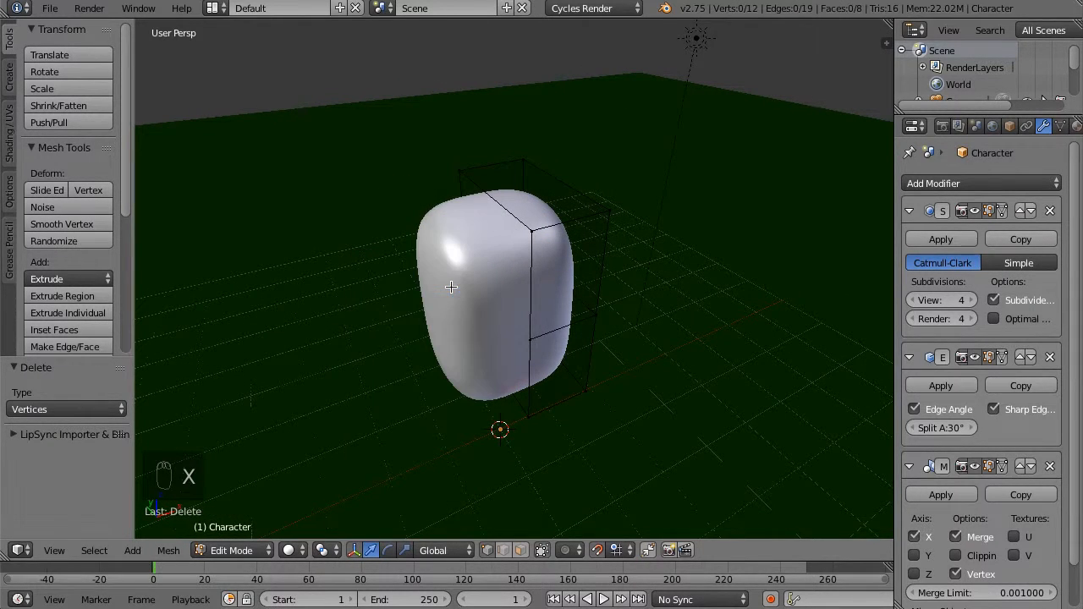
Inspect the mirrored Character in Object Mode and return to Edit Mode.
{"action": "middle_click_drag", "start_coordinate": [580, 308], "coordinate": [525, 293]}
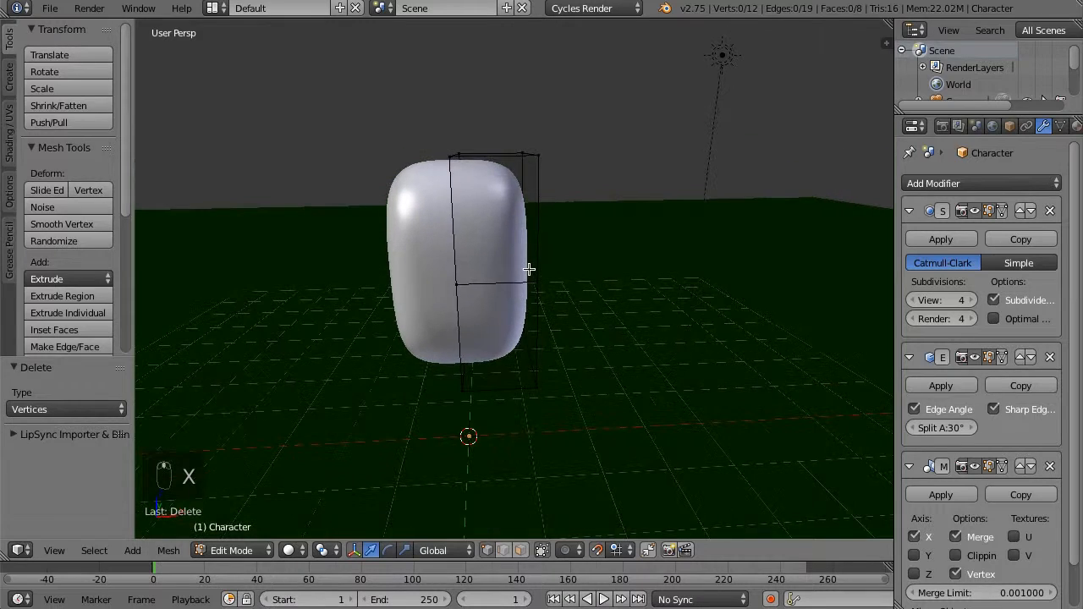
{"action": "key", "text": "Tab"}
{"action": "key", "text": "Tab"}
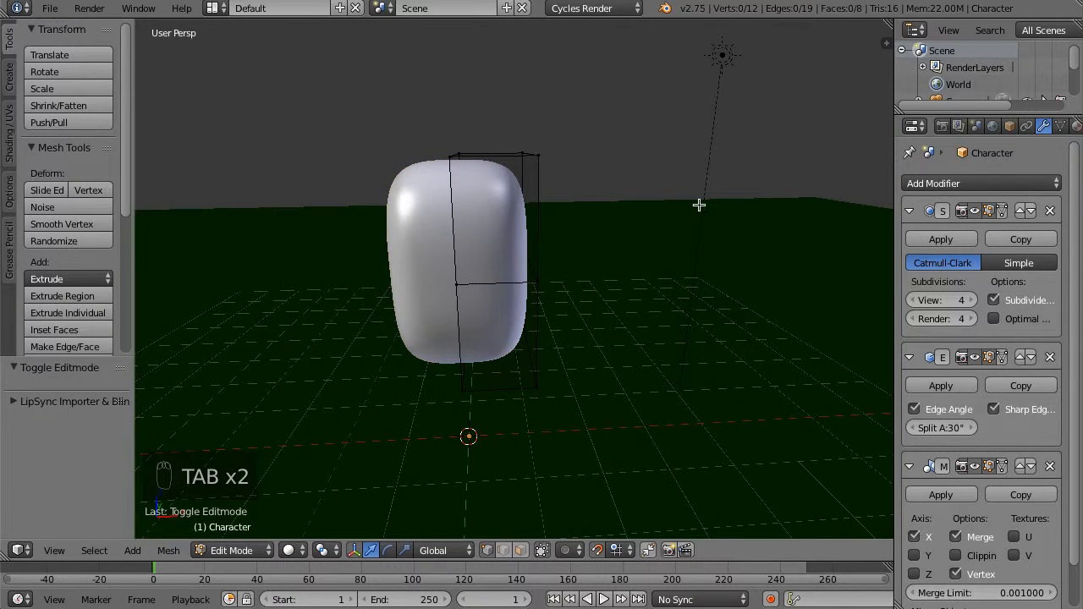
Try the Mirror modifier's Y and X axes on and off to compare the mirroring, leaving only X enabled.
{"action": "left_click", "coordinate": [914, 555]}
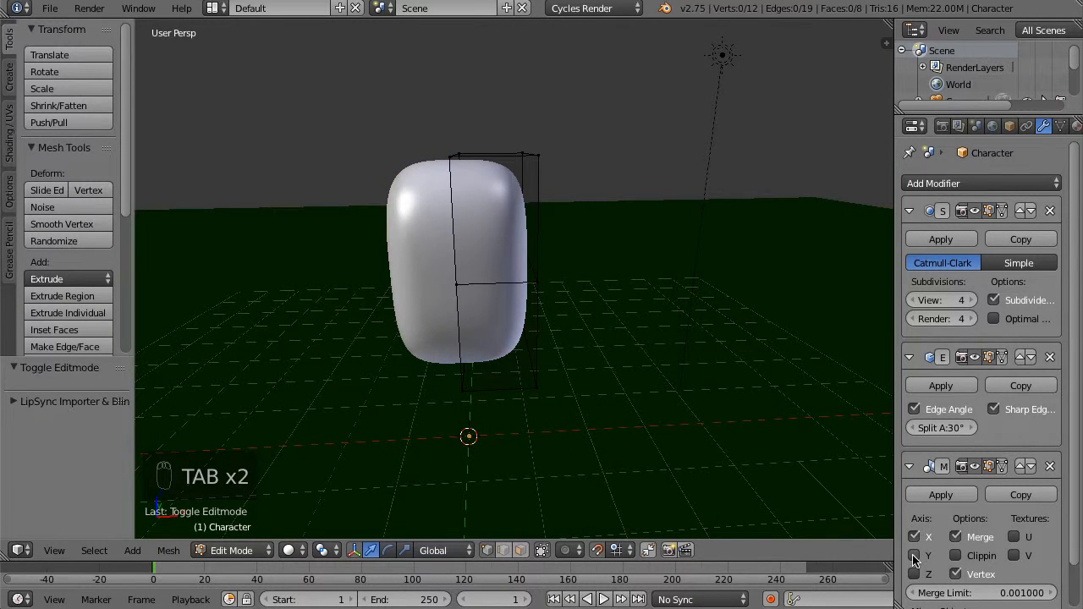
{"action": "middle_click_drag", "start_coordinate": [636, 244], "coordinate": [710, 298]}
{"action": "left_click", "coordinate": [918, 556]}
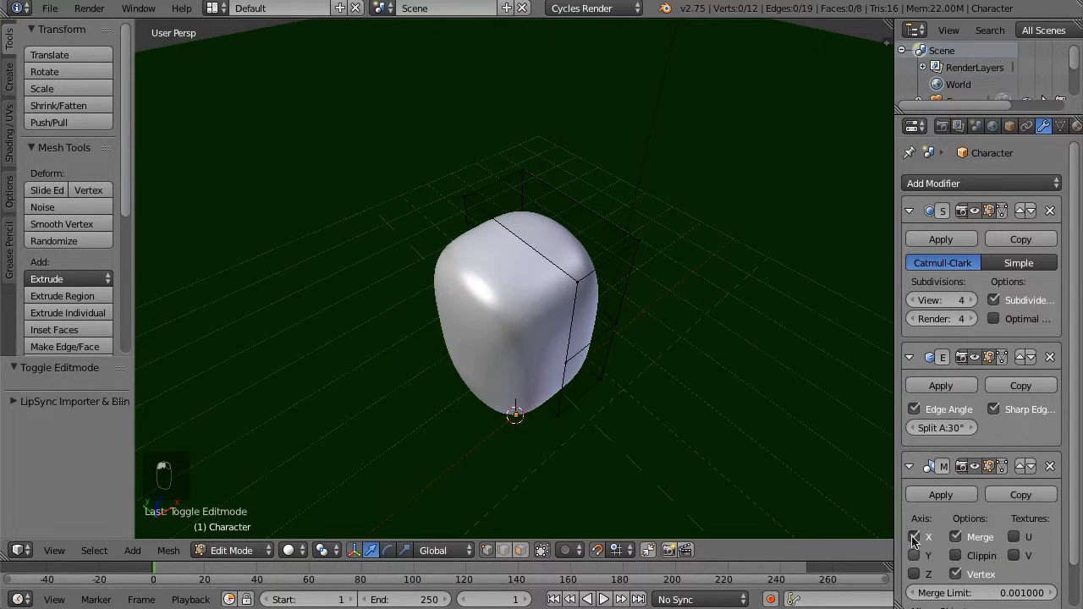
{"action": "left_click", "coordinate": [915, 536]}
{"action": "left_click", "coordinate": [915, 536]}
{"action": "left_click", "coordinate": [915, 537]}
{"action": "left_click", "coordinate": [915, 537]}
{"action": "left_click", "coordinate": [915, 536]}
{"action": "left_click", "coordinate": [915, 537]}
{"action": "left_click", "coordinate": [915, 537]}
{"action": "left_click", "coordinate": [915, 536]}
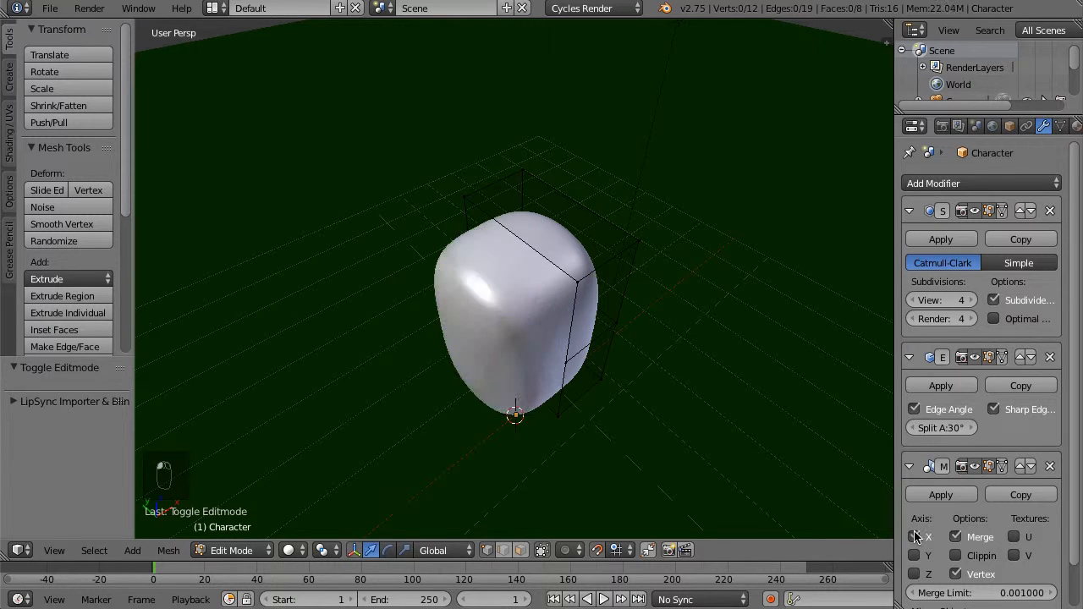
{"action": "left_click", "coordinate": [976, 558]}
Switch to face selection and inset the upper outer side face of the Character's remaining half with a thickness of 0.6.
{"action": "middle_click_drag", "start_coordinate": [708, 363], "coordinate": [611, 290]}
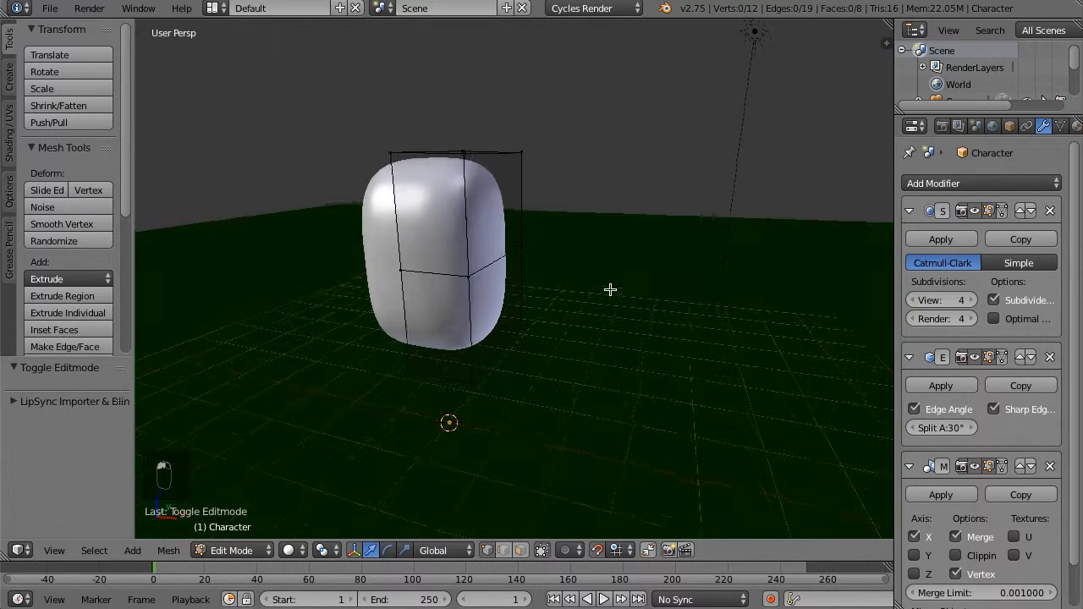
{"action": "middle_click_drag", "start_coordinate": [331, 280], "coordinate": [252, 330]}
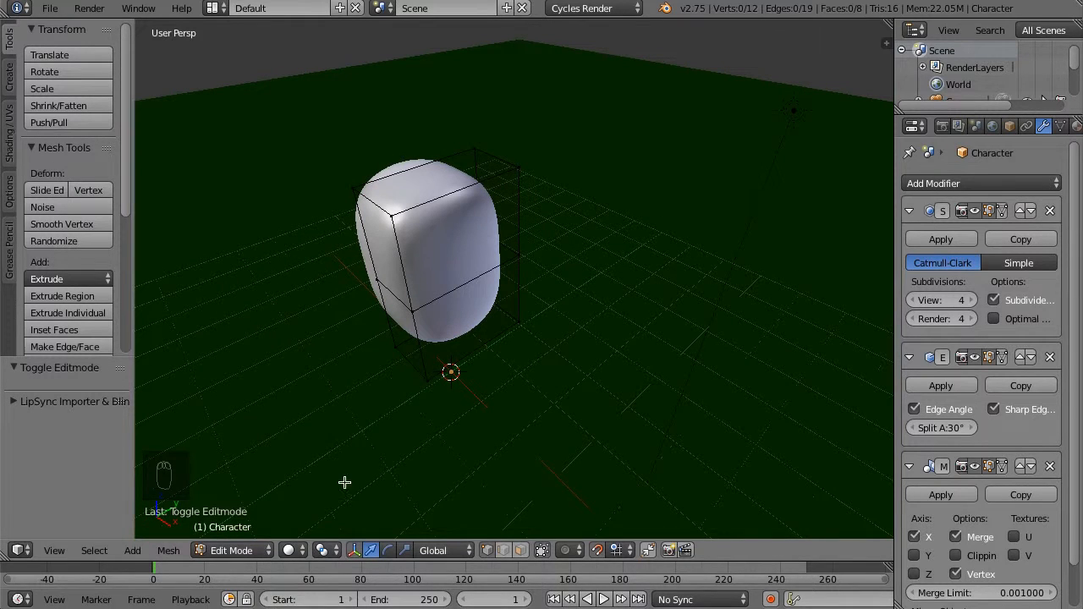
{"action": "left_click", "coordinate": [520, 550]}
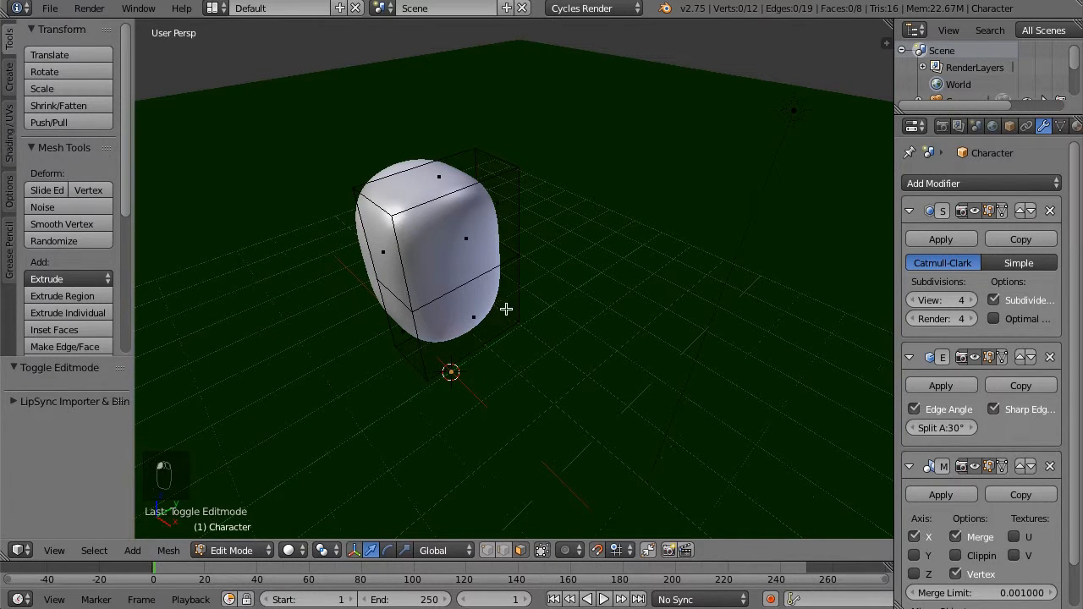
{"action": "right_click", "coordinate": [465, 237]}
{"action": "scroll", "coordinate": [465, 237], "scroll_direction": "up", "scroll_amount": 2}
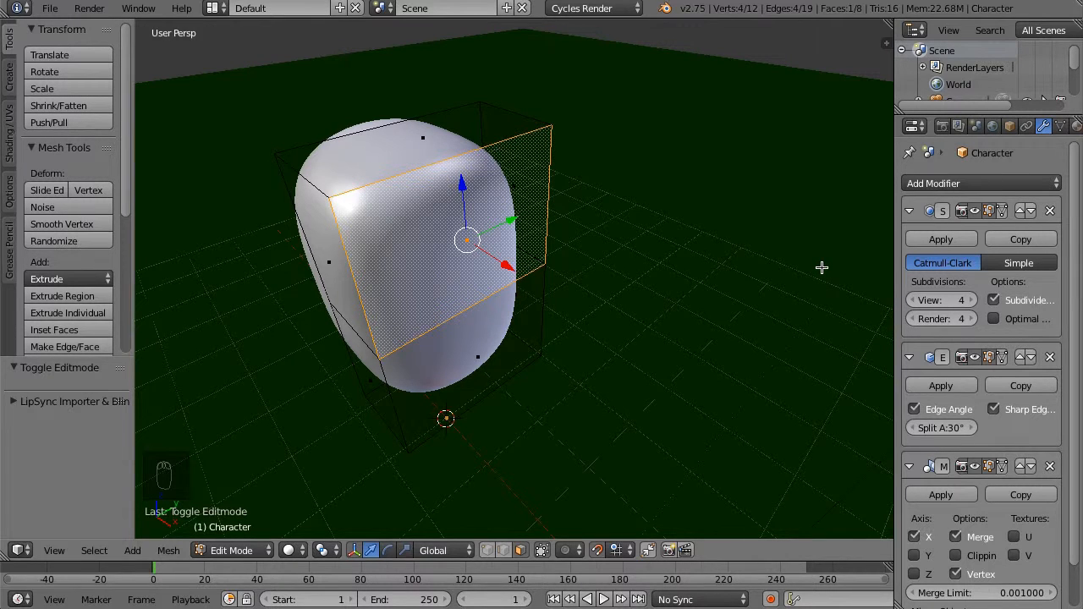
{"action": "key", "text": "i"}
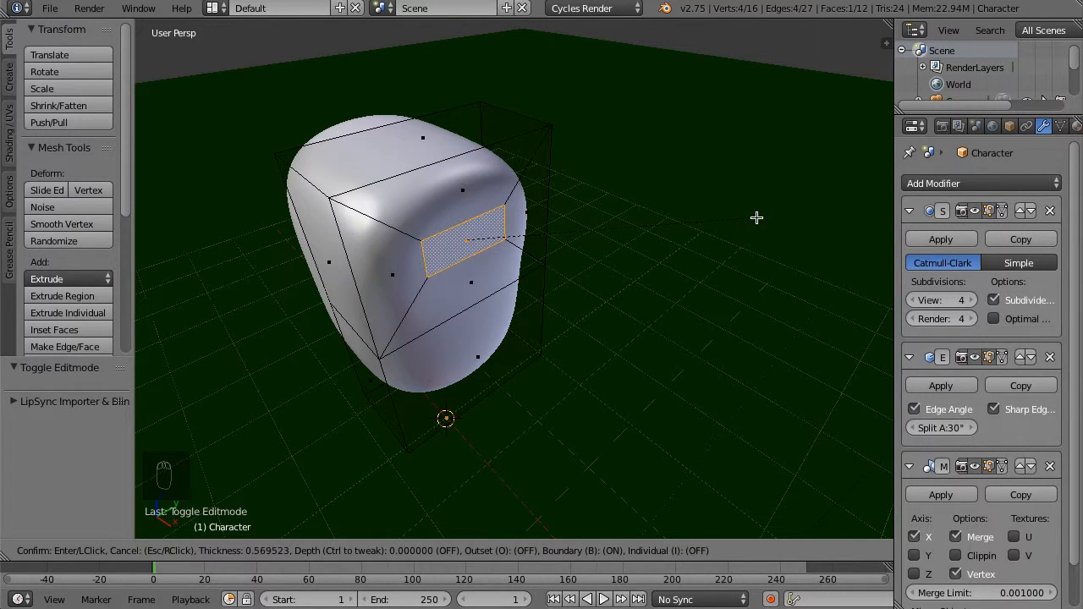
{"action": "left_click", "coordinate": [756, 218]}
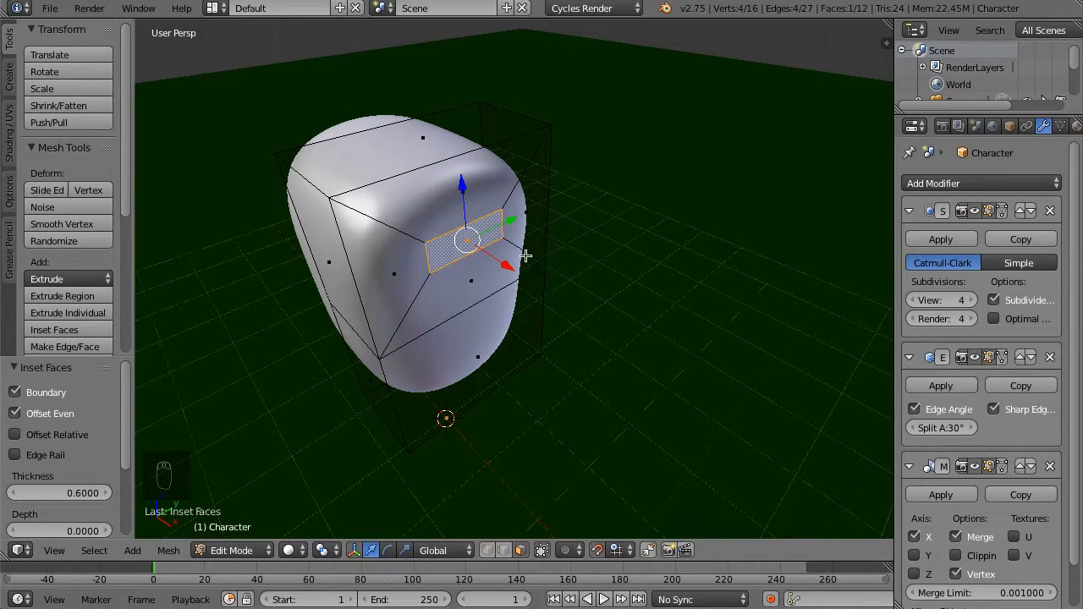
Scale the inset face to 0.4 along the Y axis, using a wireframe right-side view.
{"action": "key", "text": "KP_3"}
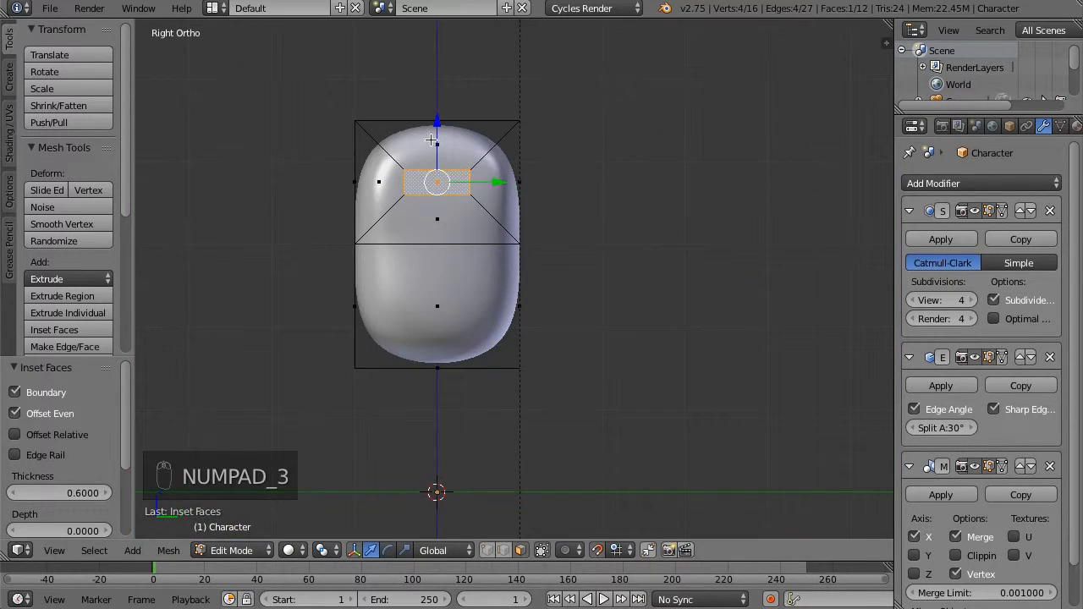
{"action": "scroll", "coordinate": [432, 139], "scroll_direction": "up", "scroll_amount": 7}
{"action": "key", "text": "z"}
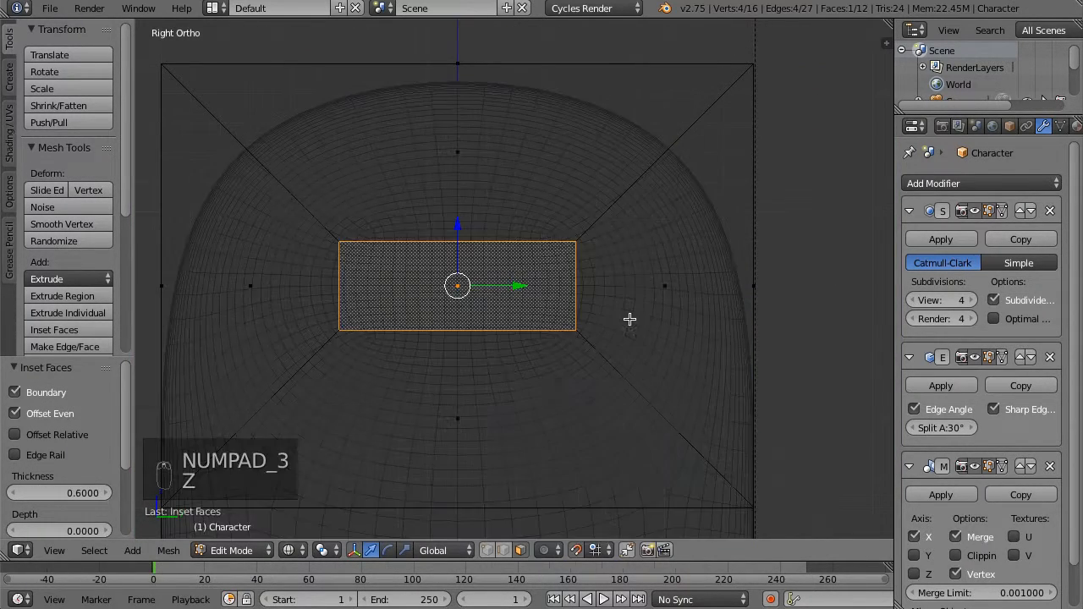
{"action": "scroll", "coordinate": [554, 308], "scroll_direction": "up", "scroll_amount": 2}
{"action": "scroll", "coordinate": [482, 302], "scroll_direction": "up", "scroll_amount": 1}
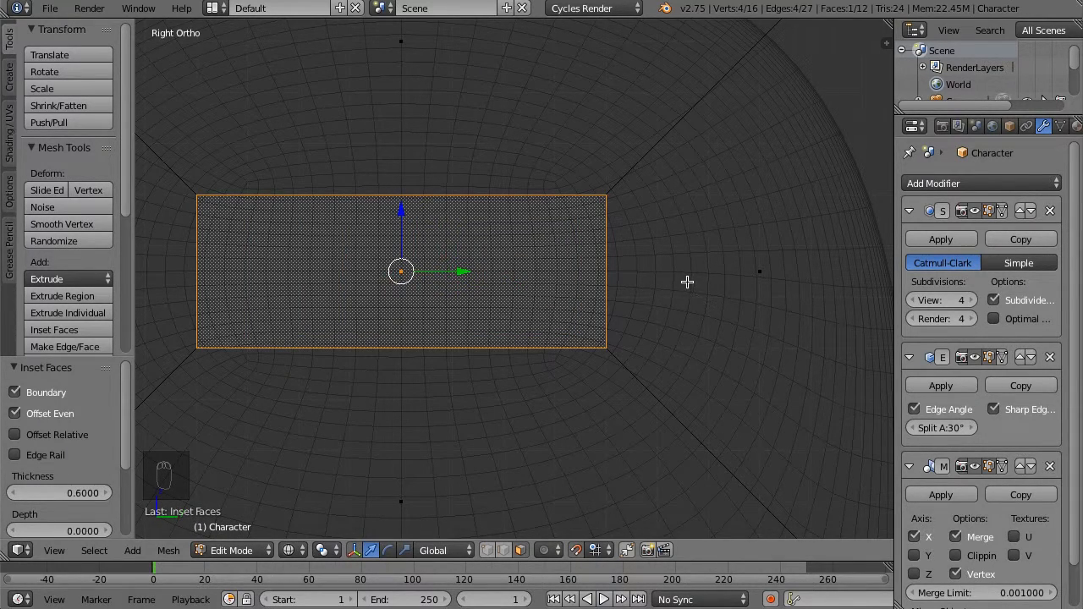
{"action": "key", "text": "s"}
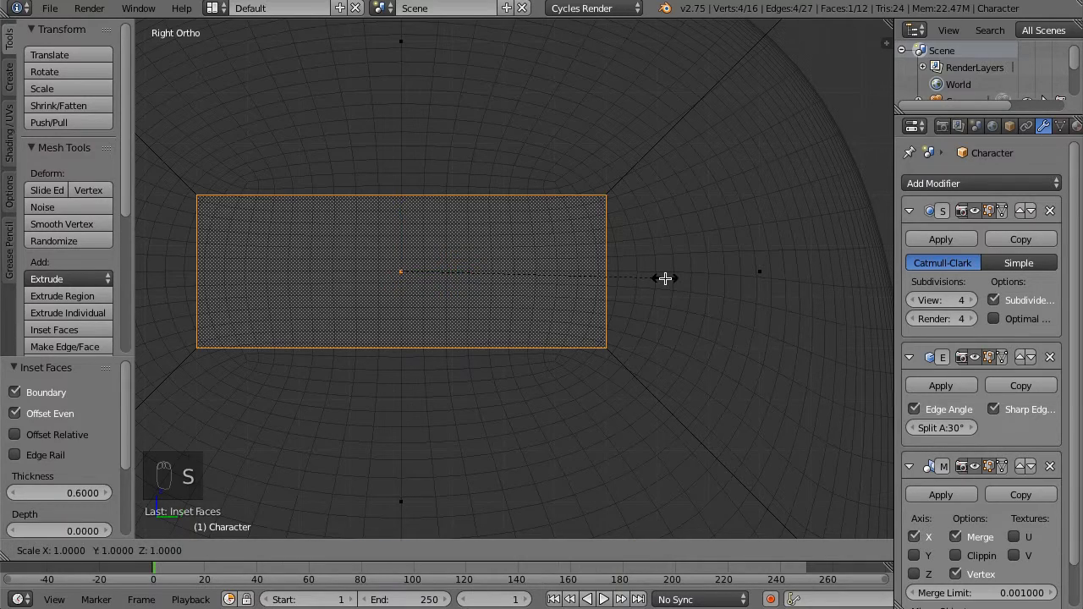
{"action": "key", "text": "y"}
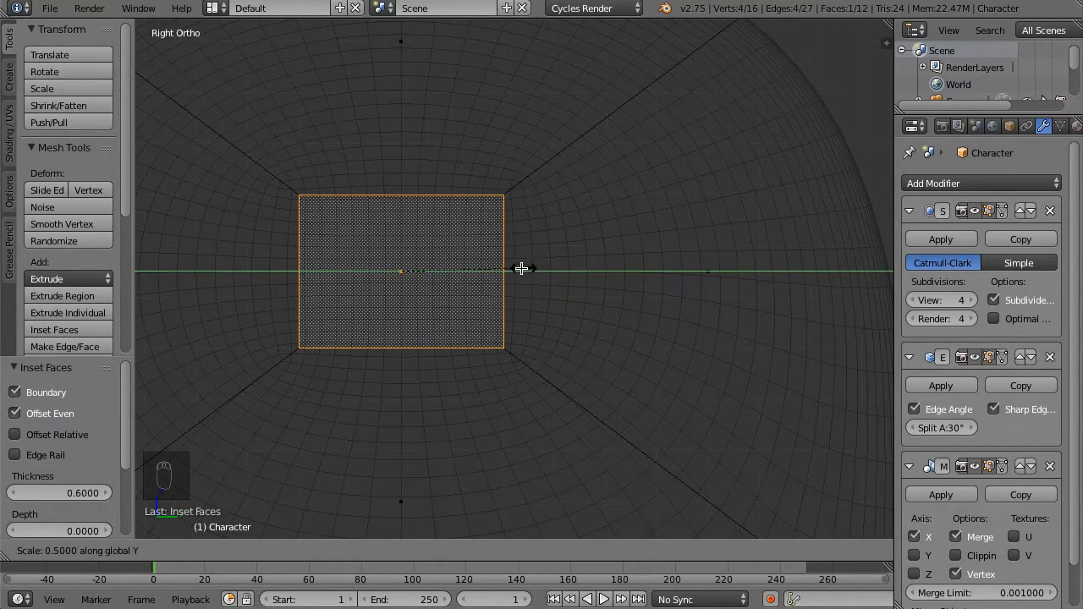
{"action": "left_click", "coordinate": [505, 264]}
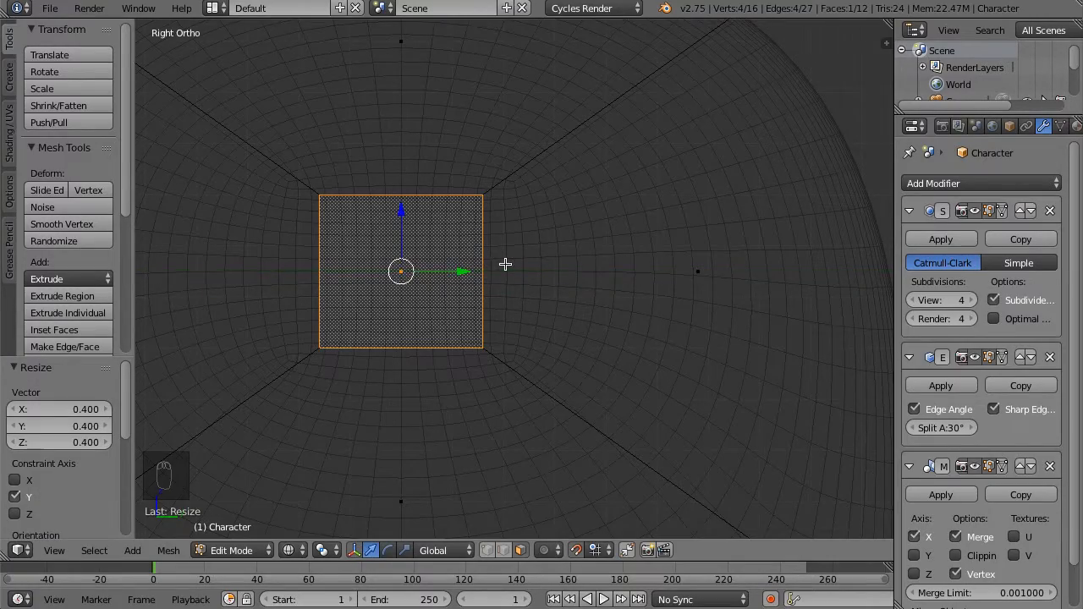
Extrude the narrowed inset face 2 units outward along X in solid front view to form an arm.
{"action": "mouse_move", "coordinate": [505, 264]}
{"action": "middle_mouse_down"}
{"action": "mouse_move", "coordinate": [584, 296]}
{"action": "mouse_move", "coordinate": [580, 307]}
{"action": "mouse_move", "coordinate": [697, 341]}
{"action": "mouse_move", "coordinate": [749, 308]}
{"action": "mouse_move", "coordinate": [711, 298]}
{"action": "mouse_move", "coordinate": [719, 338]}
{"action": "mouse_move", "coordinate": [700, 312]}
{"action": "middle_mouse_up"}
{"action": "scroll", "coordinate": [584, 294], "scroll_direction": "down", "scroll_amount": 10}
{"action": "key", "text": "z"}
{"action": "key", "text": "KP_1"}
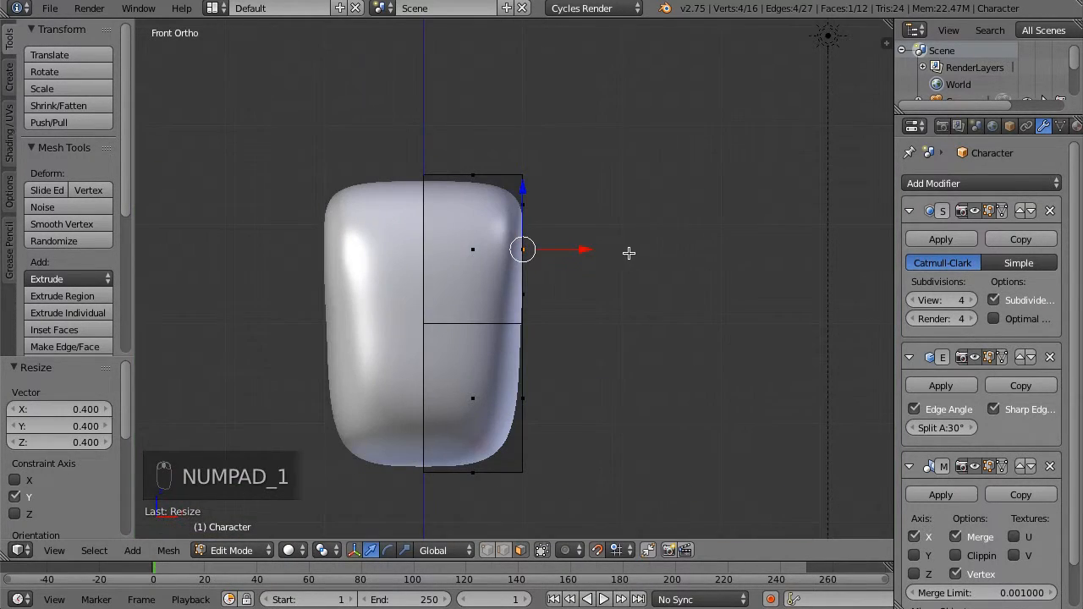
{"action": "scroll", "coordinate": [629, 252], "scroll_direction": "up", "scroll_amount": 3}
{"action": "scroll", "coordinate": [730, 271], "scroll_direction": "down", "scroll_amount": 4}
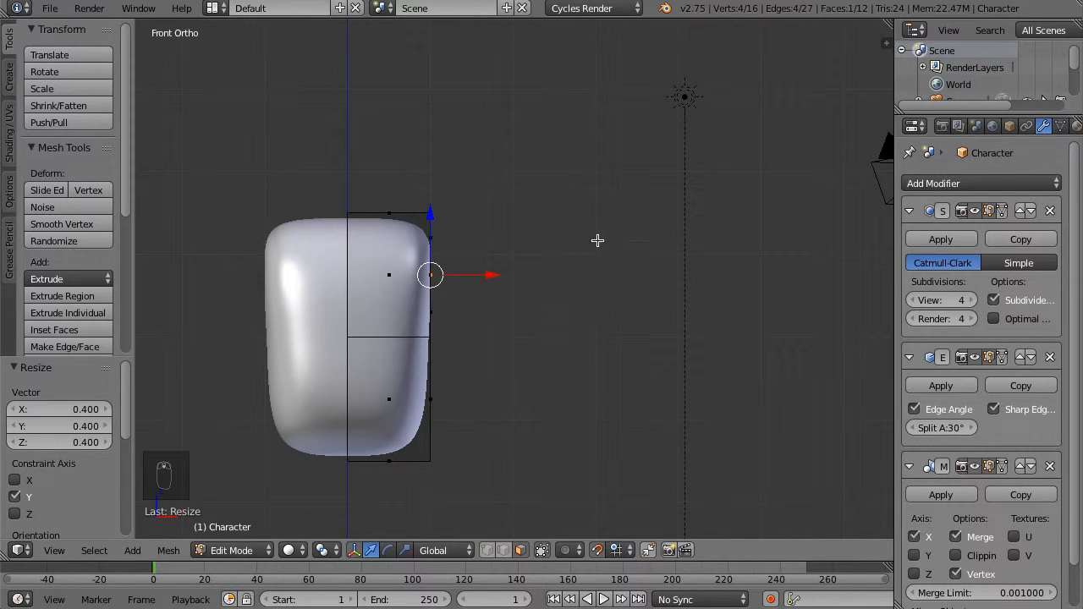
{"action": "key", "text": "e"}
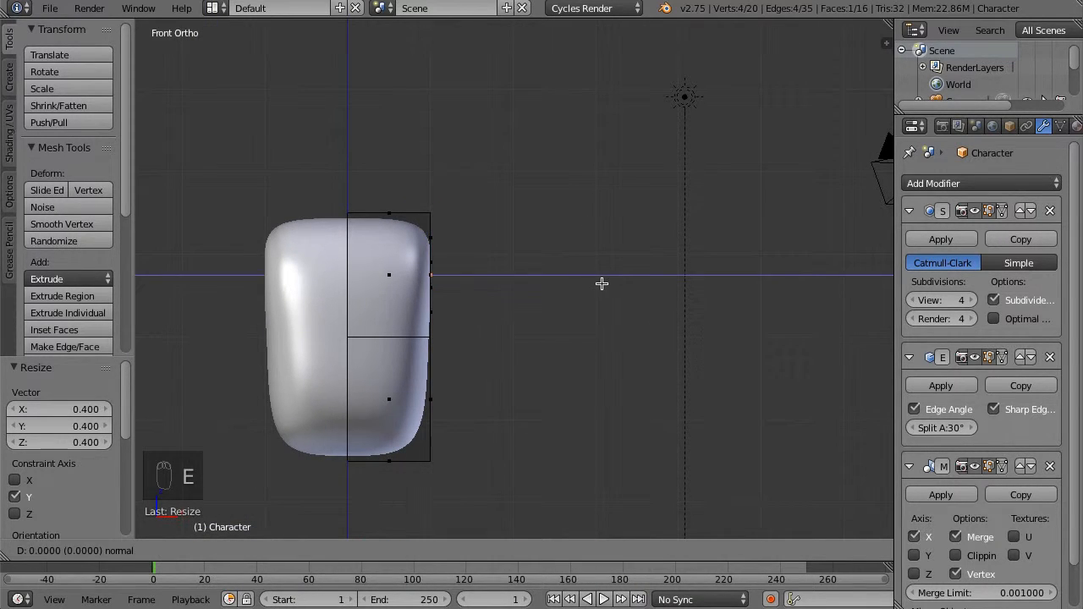
{"action": "left_click", "coordinate": [768, 280]}
Show the object properties and set the Mean Crease of the arm's end-face edges to 1.00.
{"action": "scroll", "coordinate": [661, 284], "scroll_direction": "up", "scroll_amount": 10}
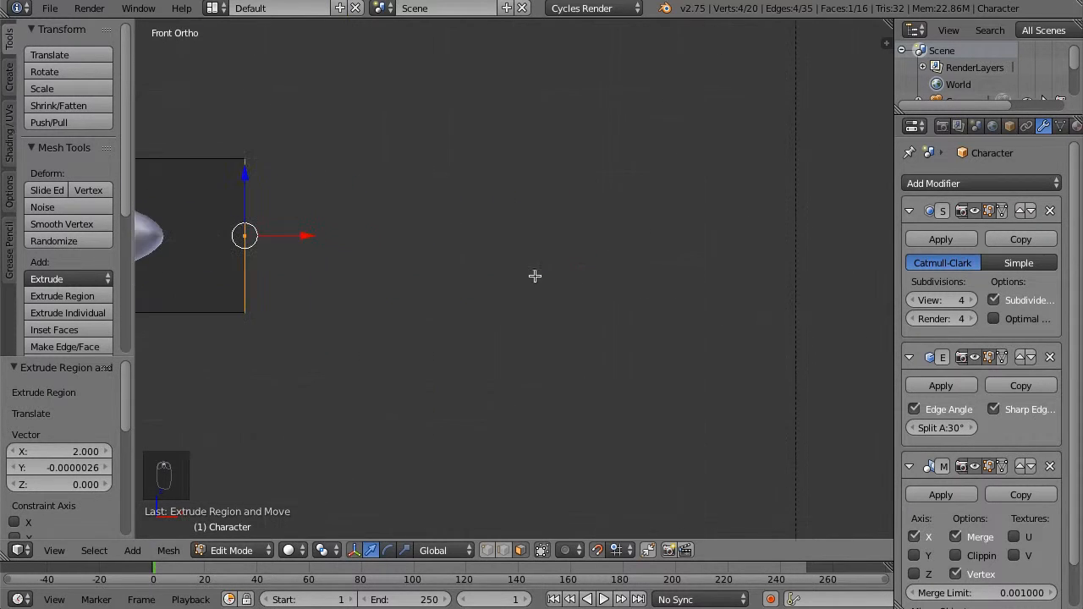
{"action": "scroll", "coordinate": [279, 258], "scroll_direction": "down", "scroll_amount": 8}
{"action": "middle_click_drag", "start_coordinate": [305, 254], "coordinate": [390, 229]}
{"action": "scroll", "coordinate": [390, 230], "scroll_direction": "up", "scroll_amount": 4}
{"action": "middle_click_drag", "start_coordinate": [490, 261], "coordinate": [502, 324]}
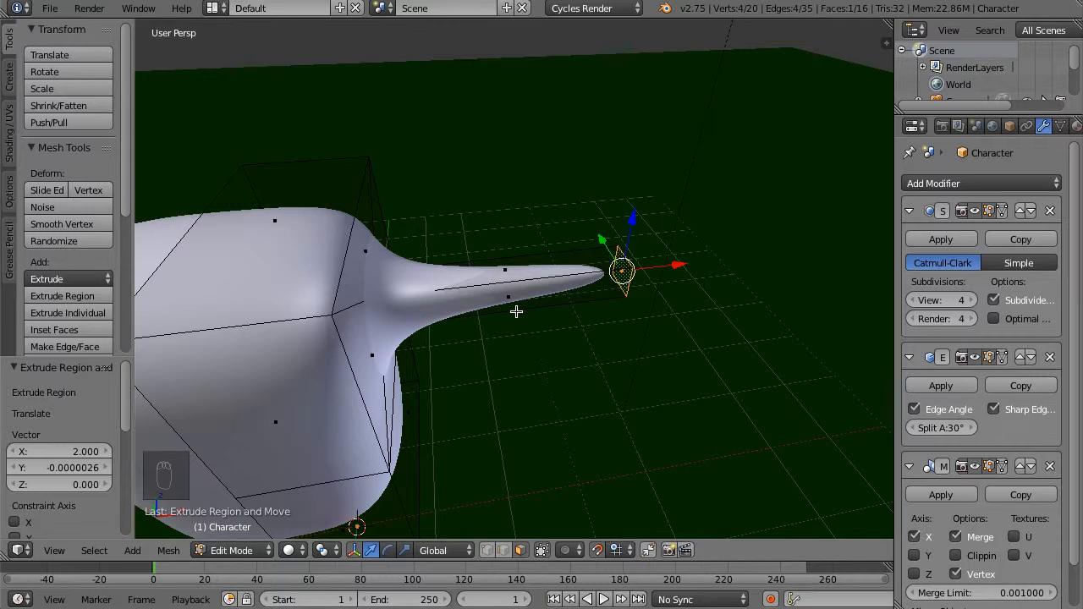
{"action": "key", "text": "n"}
{"action": "left_click_drag", "start_coordinate": [775, 219], "coordinate": [871, 219]}
{"action": "middle_click_drag", "start_coordinate": [546, 218], "coordinate": [361, 162]}
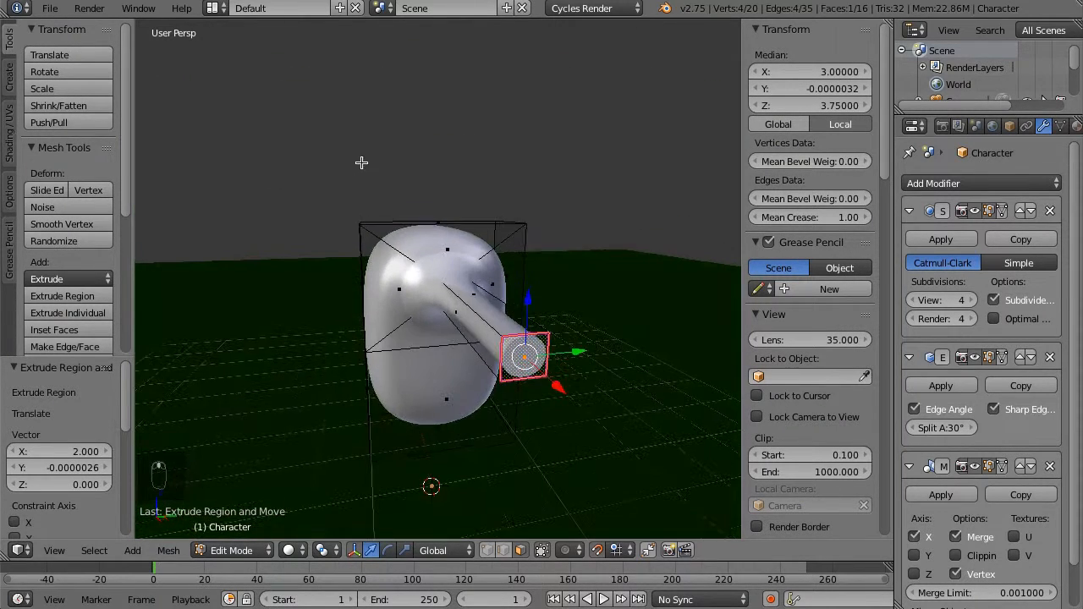
{"action": "scroll", "coordinate": [554, 359], "scroll_direction": "up", "scroll_amount": 3}
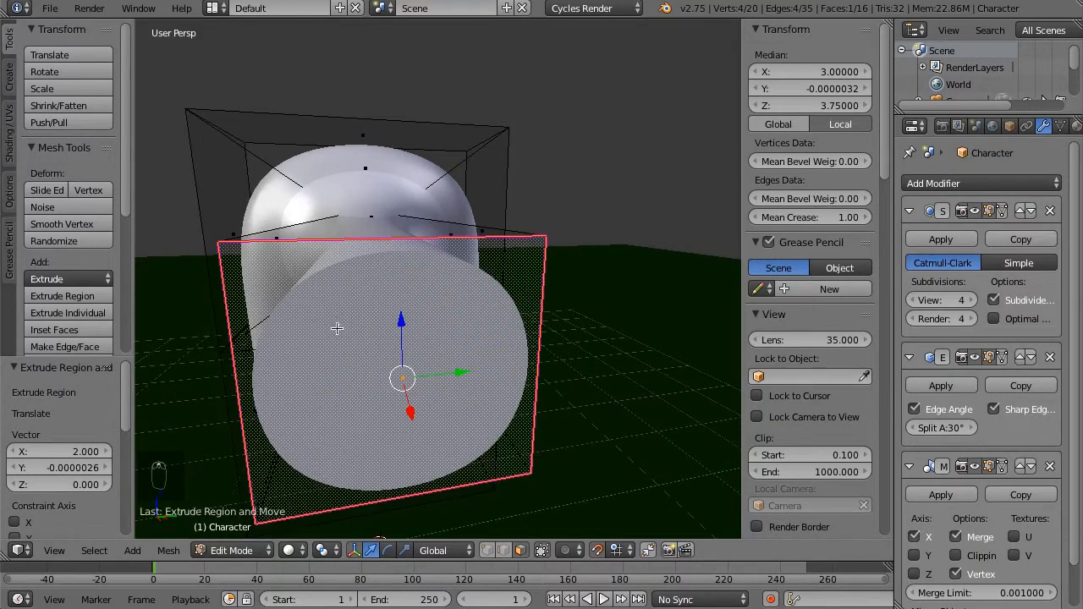
Add one loop cut around the middle of the arm, leaving it centred, and check the mirrored arms.
{"action": "middle_click_drag", "start_coordinate": [338, 329], "coordinate": [439, 364]}
{"action": "scroll", "coordinate": [454, 336], "scroll_direction": "down", "scroll_amount": 4}
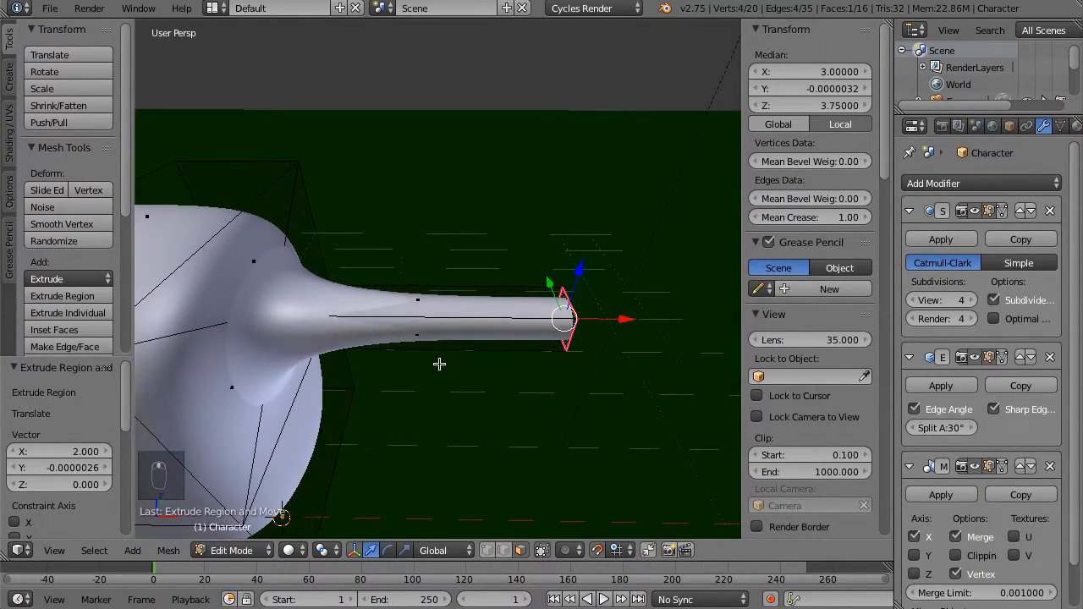
{"action": "key", "text": "ctrl+r"}
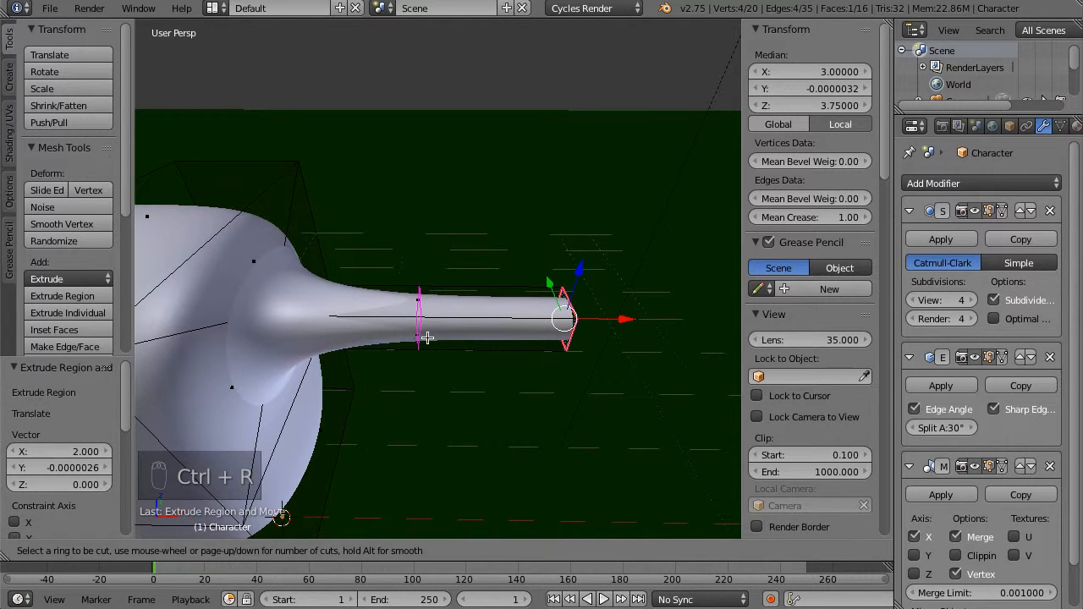
{"action": "left_click", "coordinate": [427, 338]}
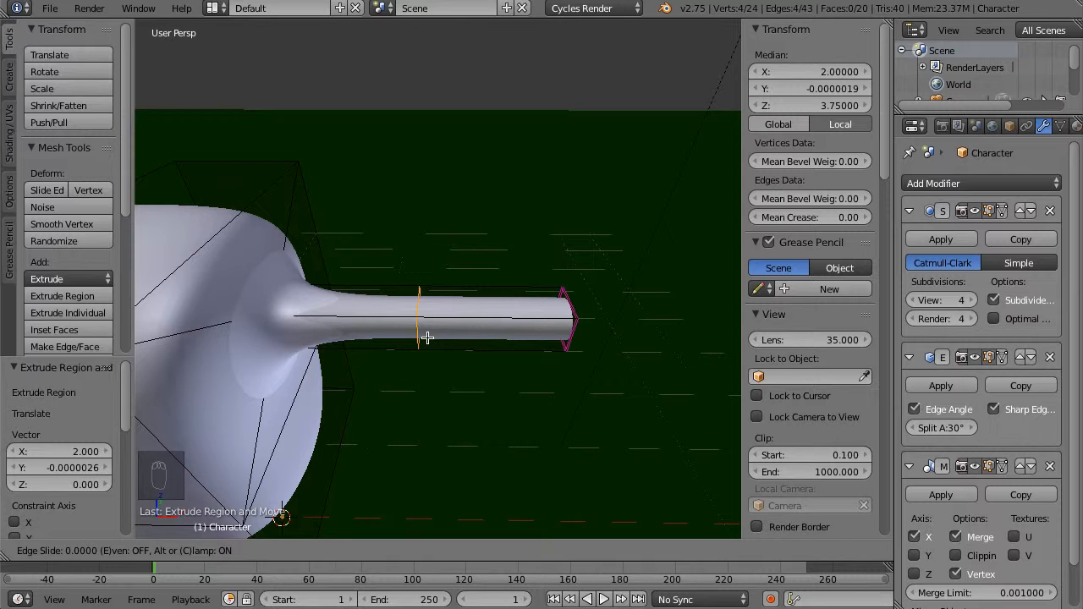
{"action": "left_click", "coordinate": [427, 338]}
{"action": "scroll", "coordinate": [363, 344], "scroll_direction": "down", "scroll_amount": 4}
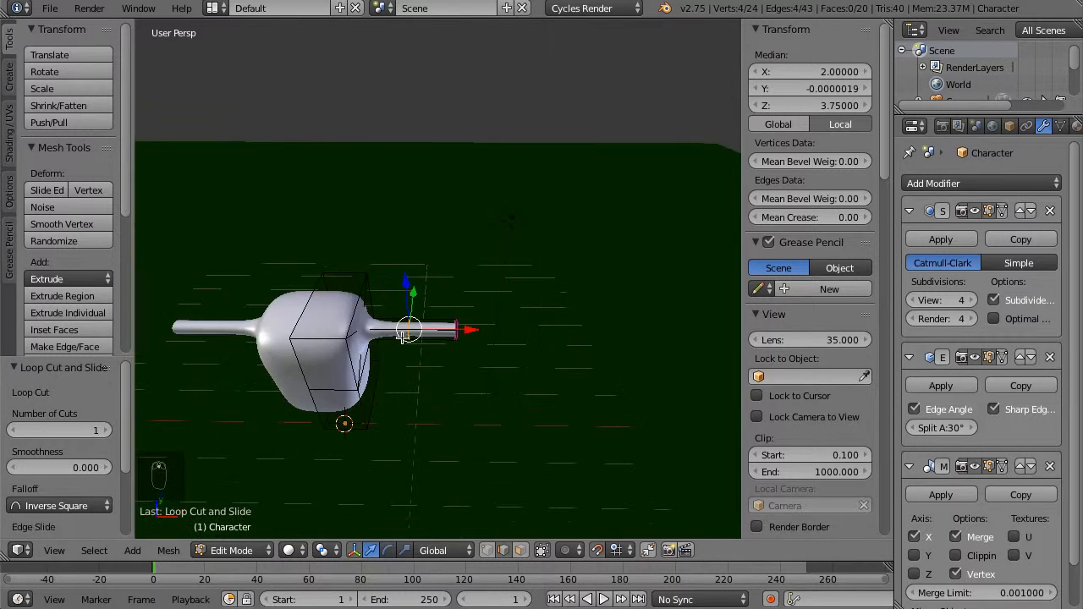
{"action": "middle_click_drag", "start_coordinate": [360, 352], "coordinate": [398, 324]}
{"action": "scroll", "coordinate": [398, 325], "scroll_direction": "up", "scroll_amount": 8}
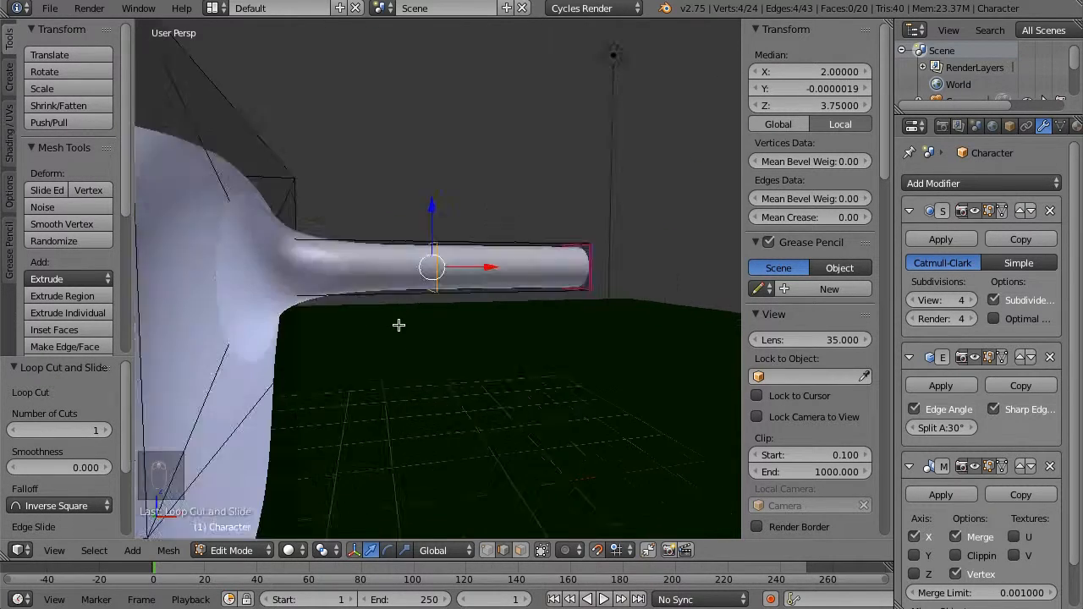
{"action": "scroll", "coordinate": [398, 259], "scroll_direction": "down", "scroll_amount": 2}
{"action": "scroll", "coordinate": [436, 278], "scroll_direction": "down", "scroll_amount": 4}
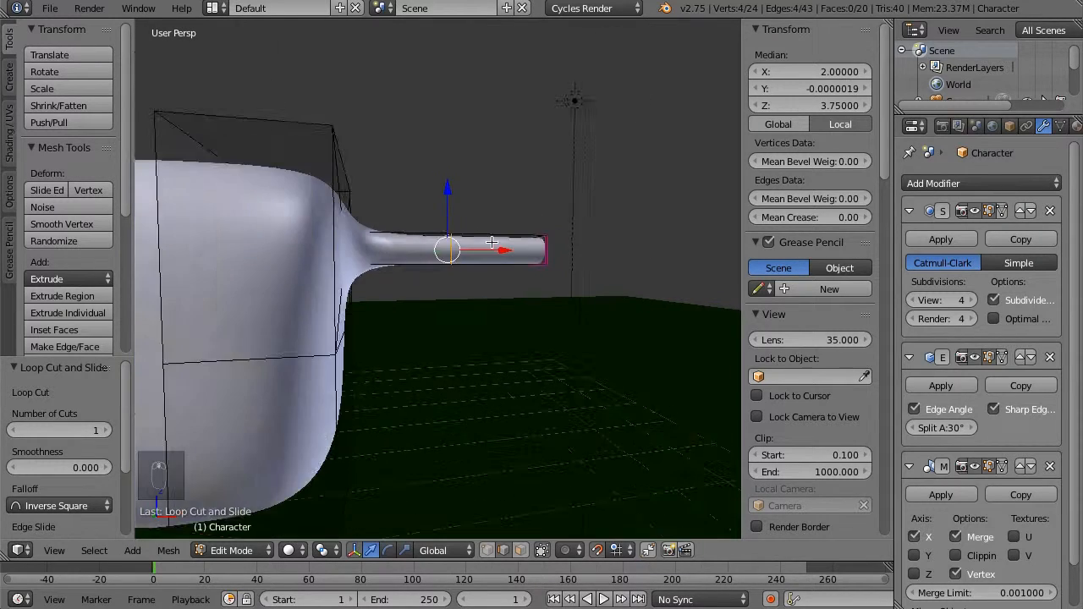
Inset the bottom face of the character's body with a thickness of 0.4.
{"action": "middle_click_drag", "start_coordinate": [493, 239], "coordinate": [404, 279]}
{"action": "middle_click_drag", "start_coordinate": [538, 328], "coordinate": [519, 301]}
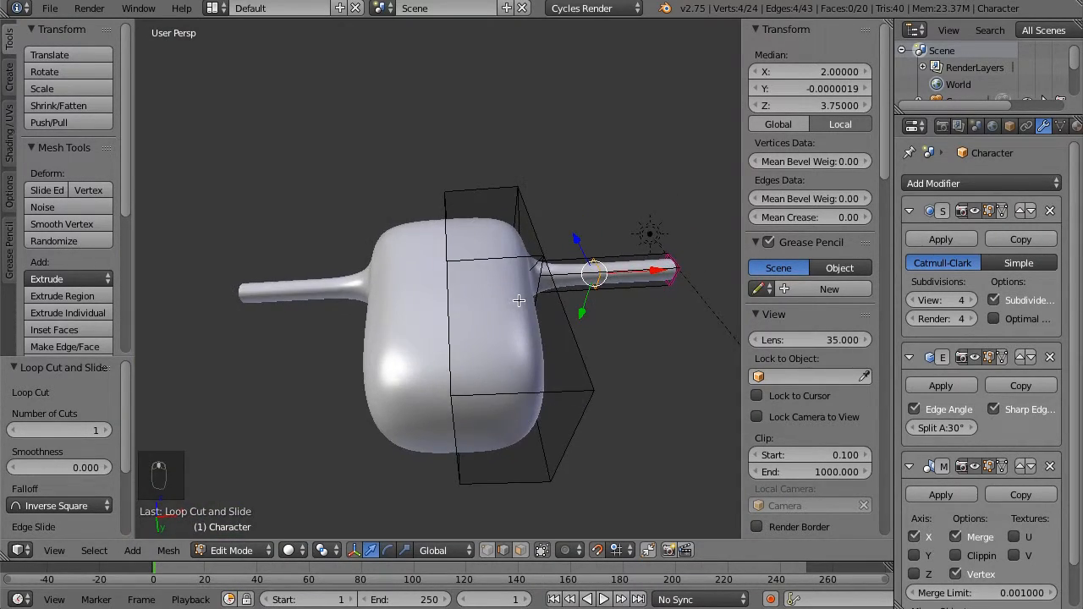
{"action": "right_click", "coordinate": [524, 456]}
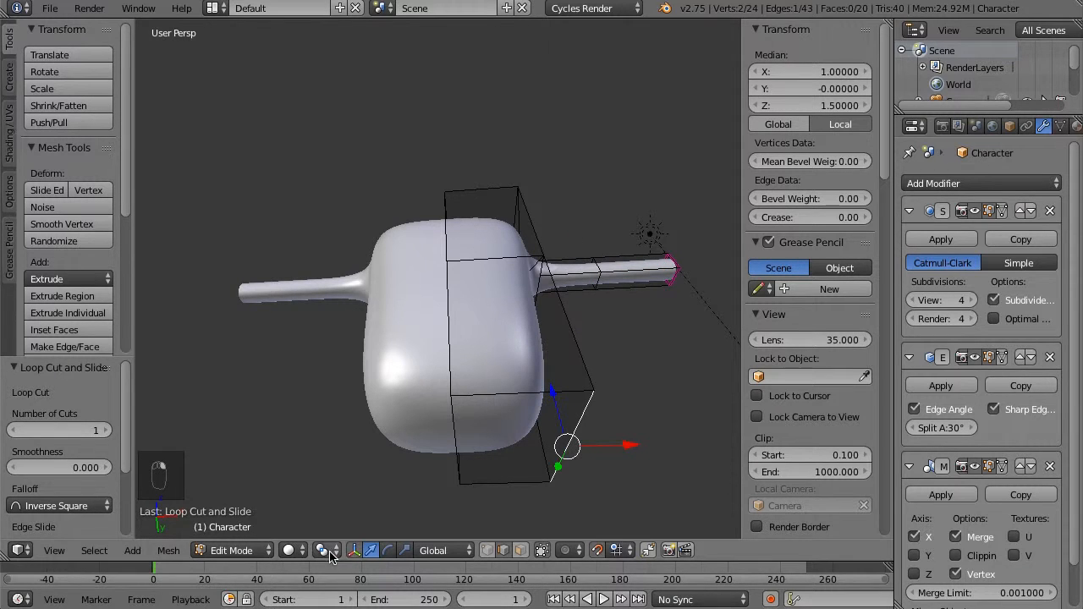
{"action": "key", "text": "a"}
{"action": "right_click", "coordinate": [513, 442]}
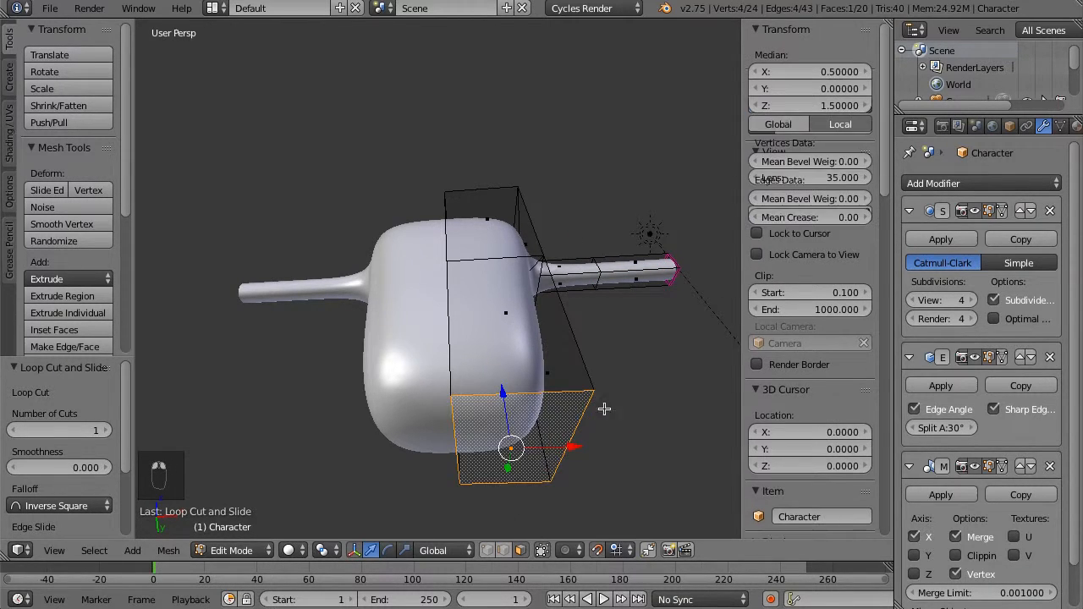
{"action": "middle_click_drag", "start_coordinate": [513, 442], "coordinate": [430, 367]}
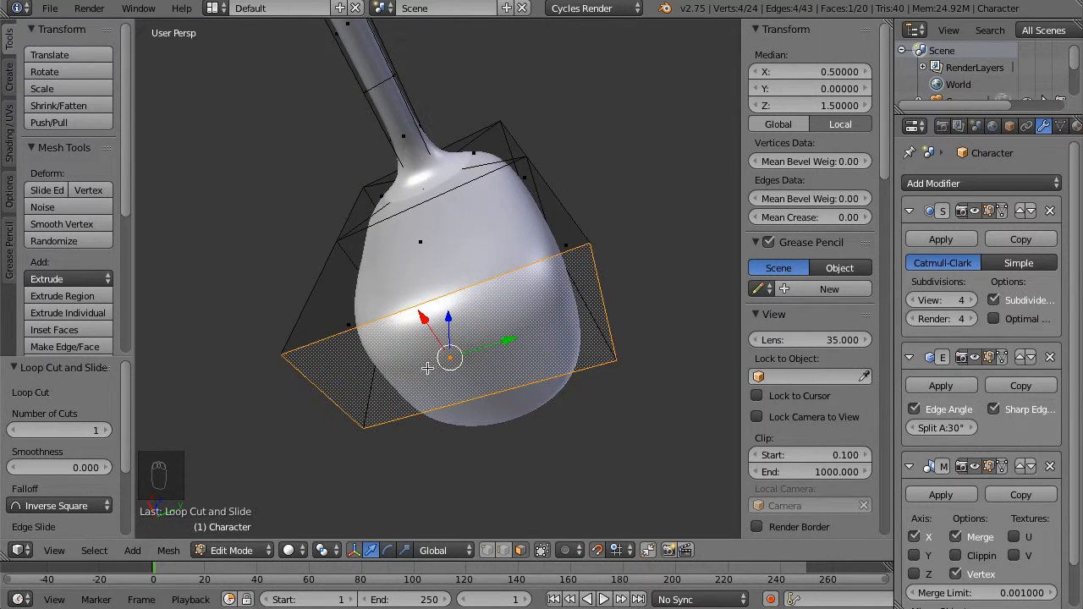
{"action": "key", "text": "i"}
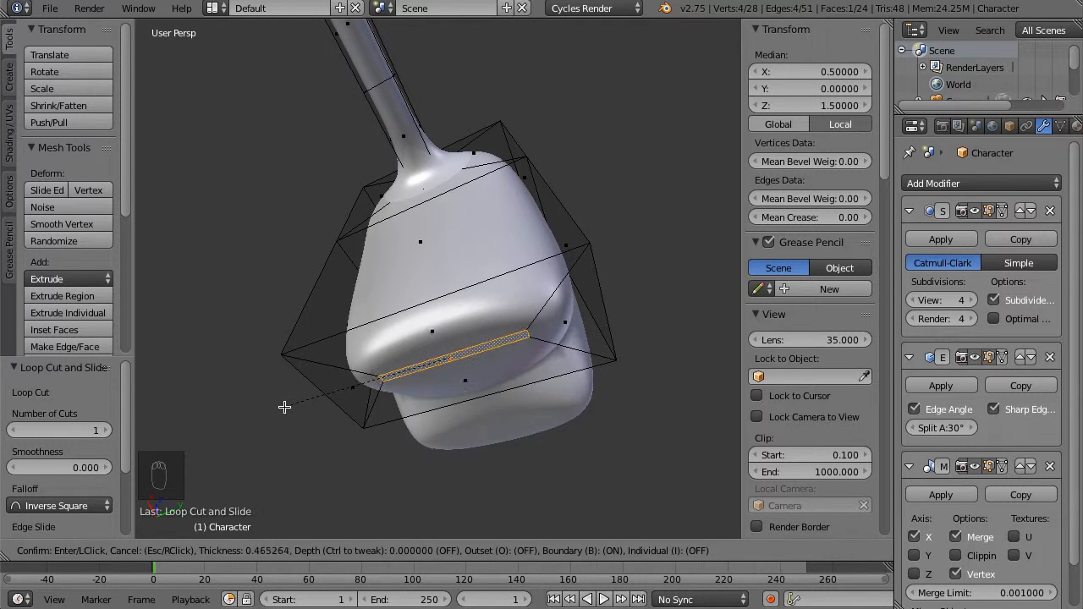
{"action": "type", "text": ".5"}
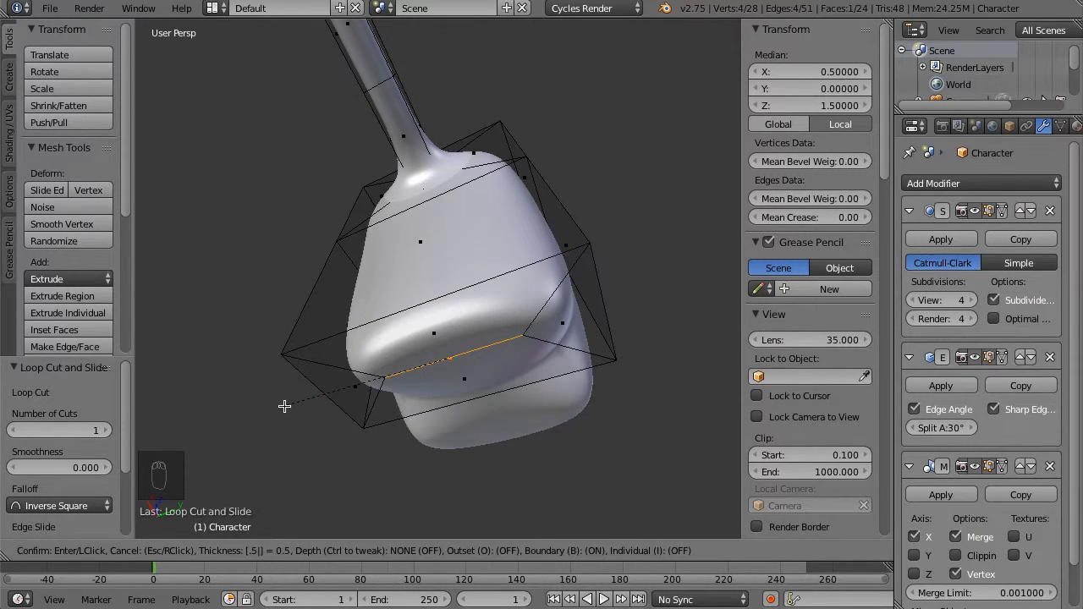
{"action": "key", "text": "BackSpace"}
{"action": "type", "text": "4"}
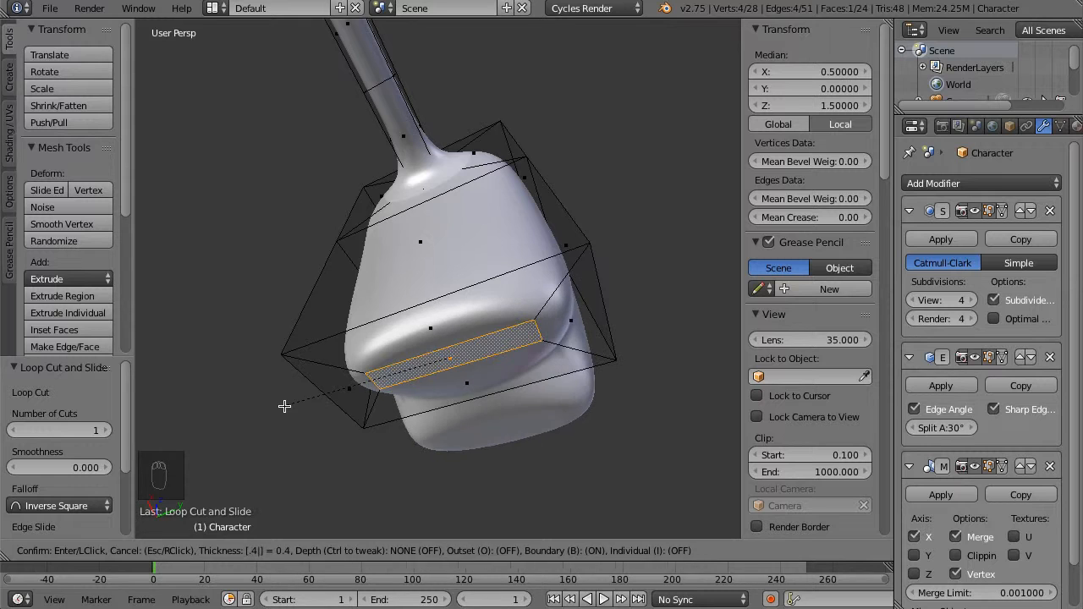
{"action": "key", "text": "Return"}
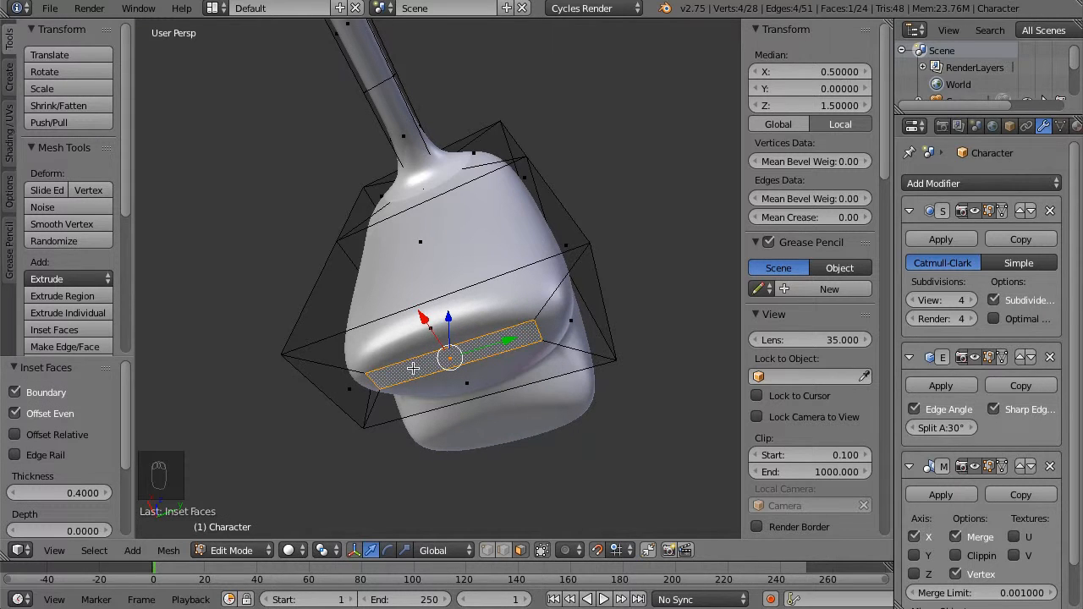
Leave Edit Mode and move the Ground plane to the second layer.
{"action": "middle_click_drag", "start_coordinate": [413, 368], "coordinate": [288, 425]}
{"action": "key", "text": "Tab"}
{"action": "right_click", "coordinate": [287, 423]}
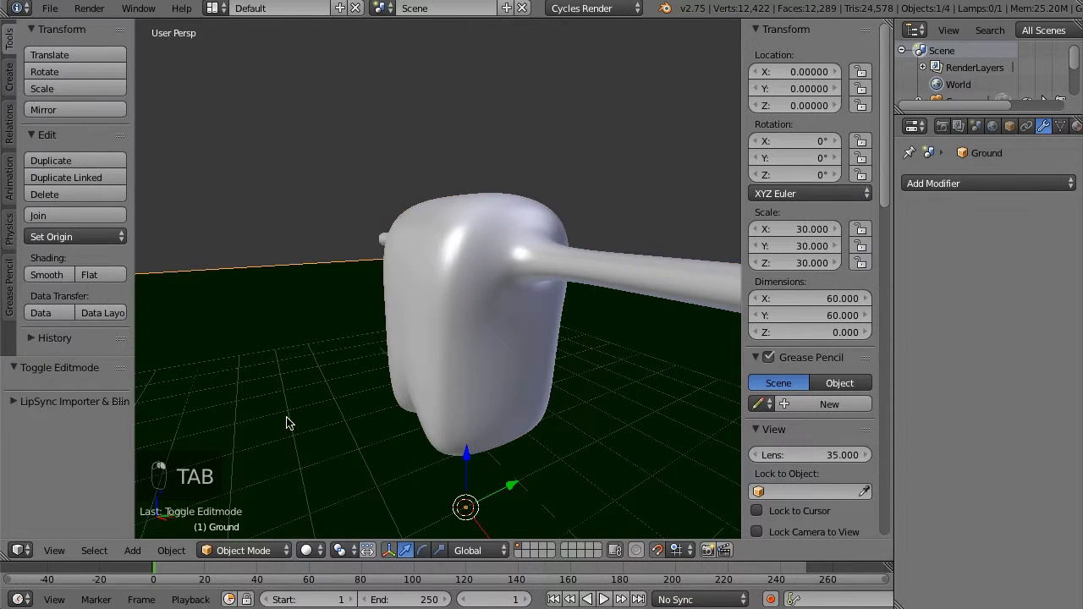
{"action": "key", "text": "m"}
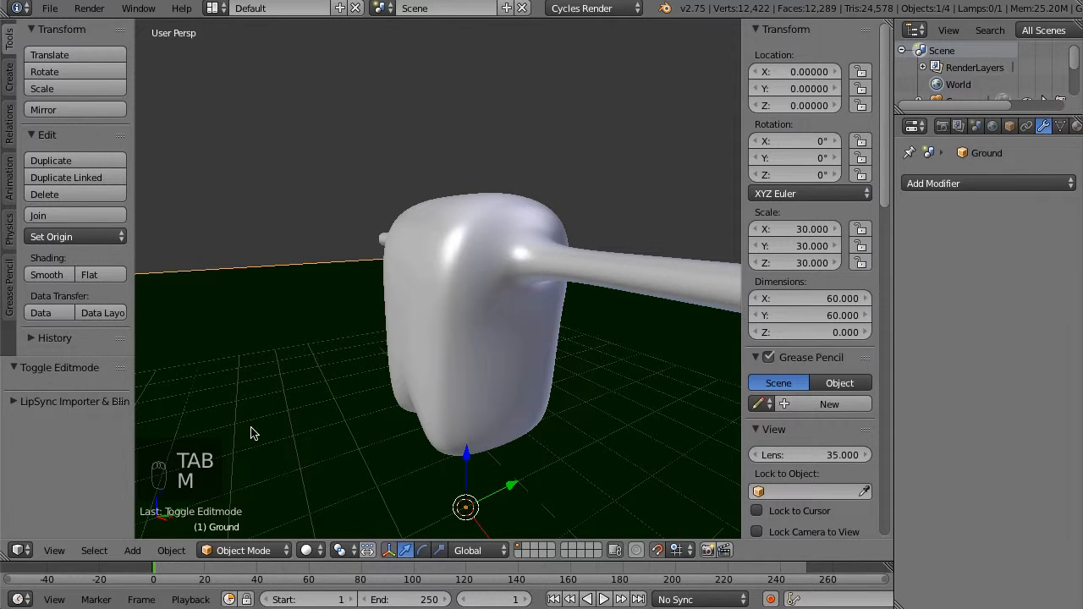
{"action": "key", "text": "m"}
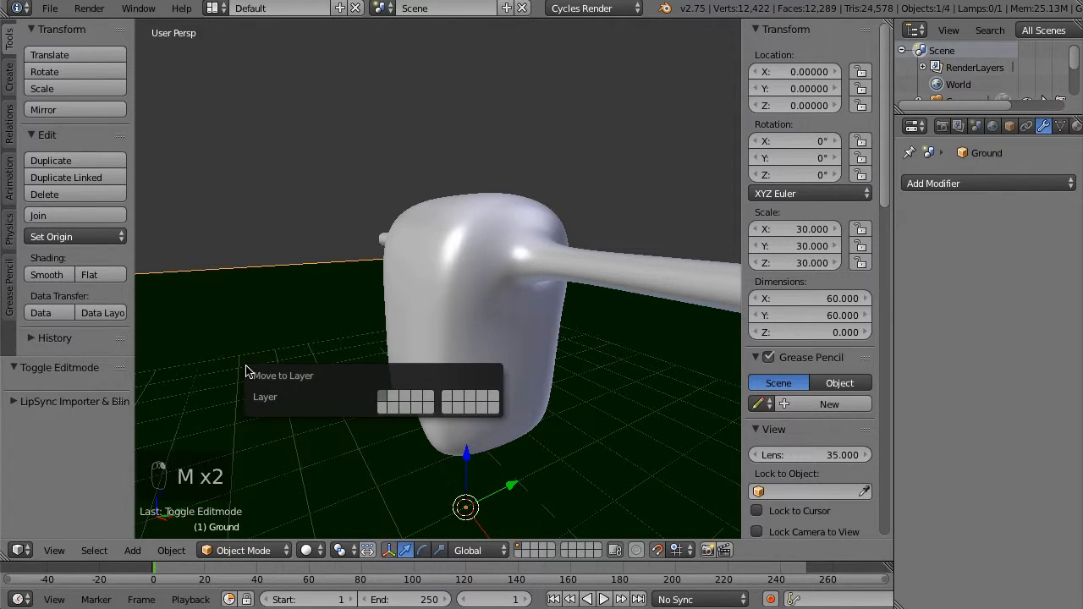
{"action": "left_click", "coordinate": [394, 398]}
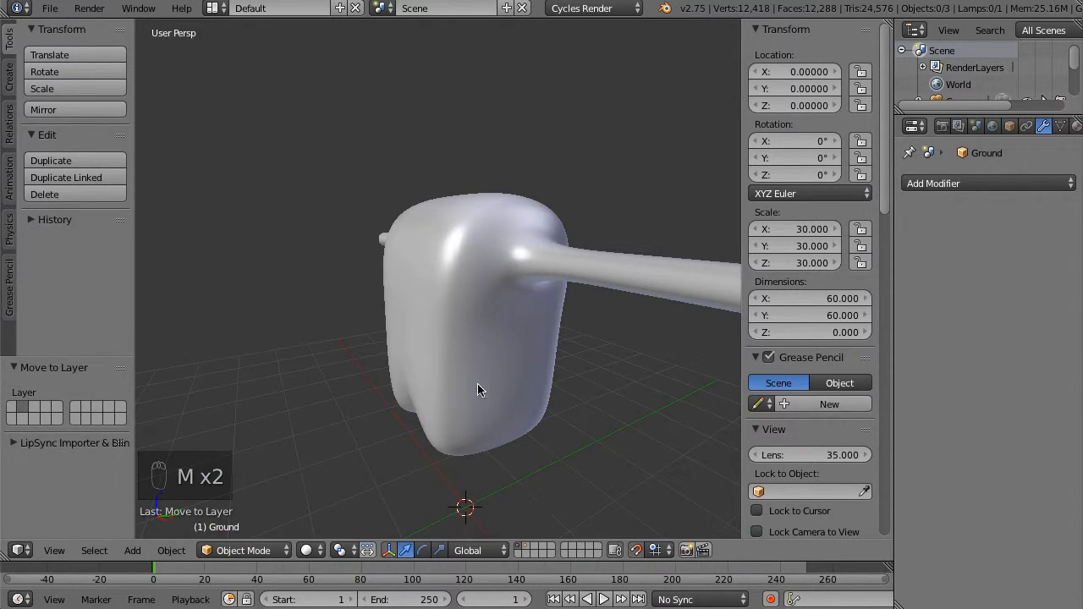
Scale the character's inset bottom face to 0.2 along the Y axis, working in the bottom orthographic view.
{"action": "right_click", "coordinate": [479, 392]}
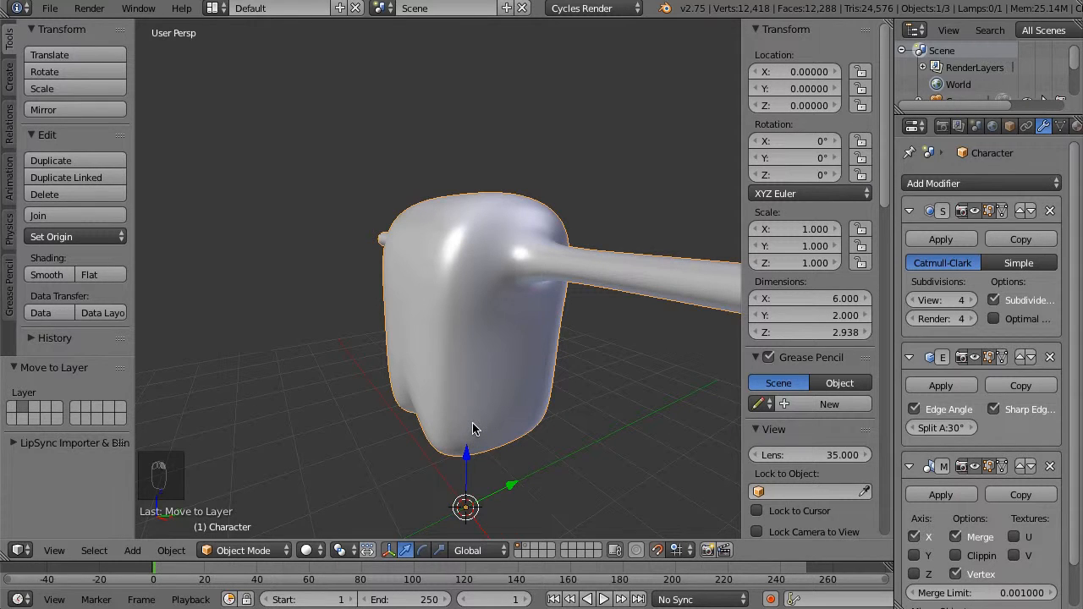
{"action": "key", "text": "Tab"}
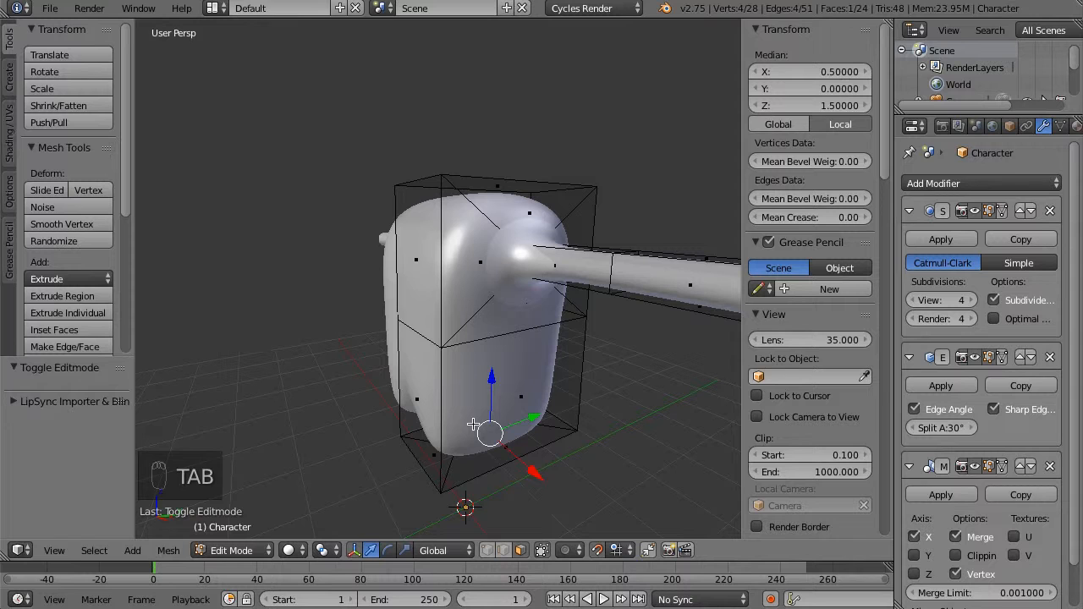
{"action": "key", "text": "ctrl+KP_7"}
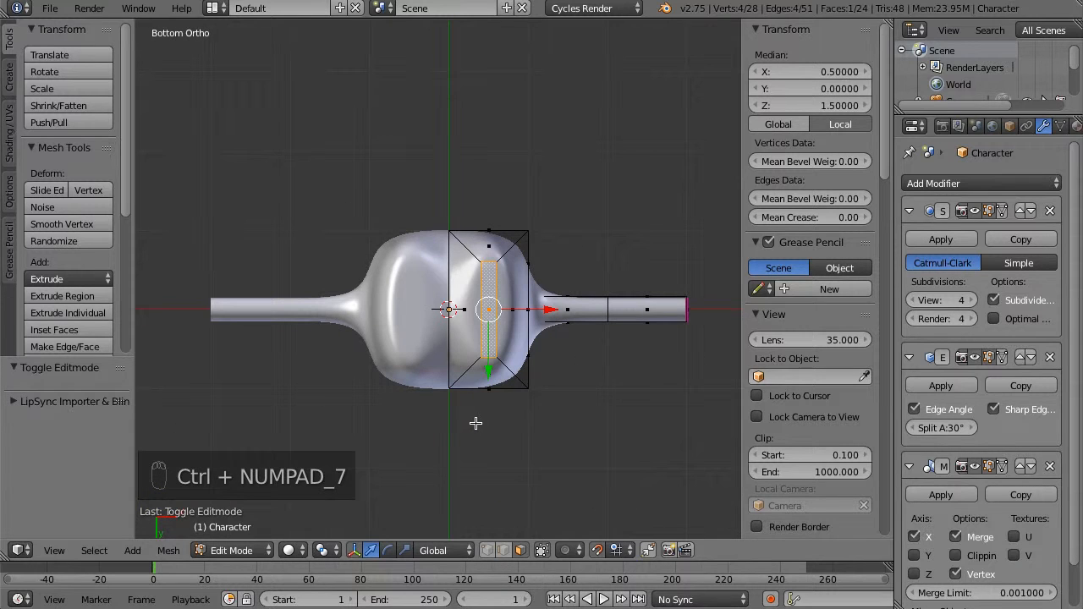
{"action": "scroll", "coordinate": [523, 252], "scroll_direction": "up", "scroll_amount": 4}
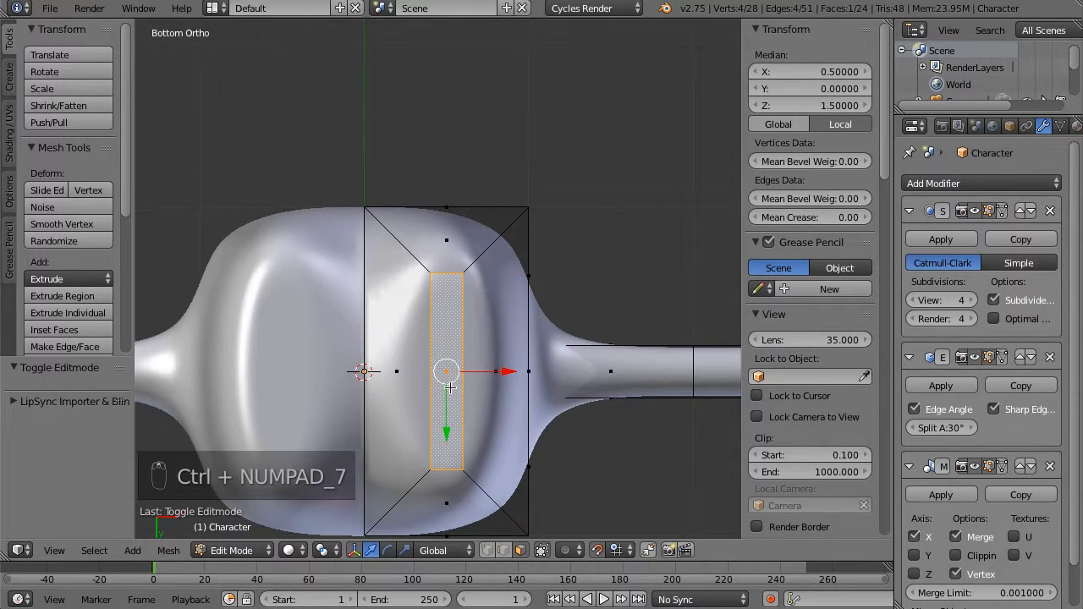
{"action": "middle_click_drag", "start_coordinate": [451, 387], "coordinate": [499, 318], "text": "shift"}
{"action": "key", "text": "KP_7"}
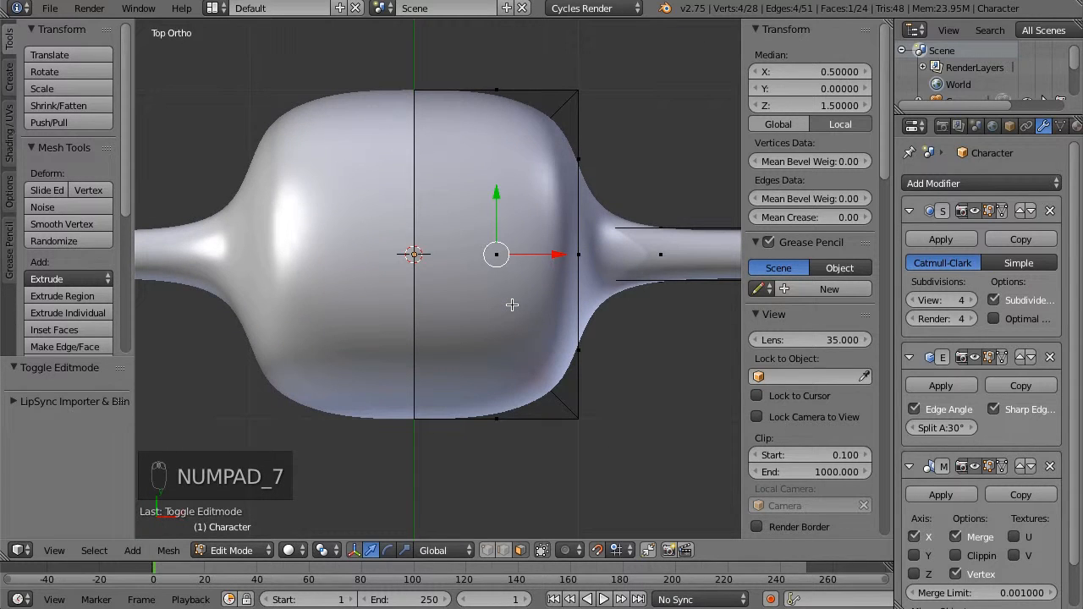
{"action": "key", "text": "ctrl+KP_7"}
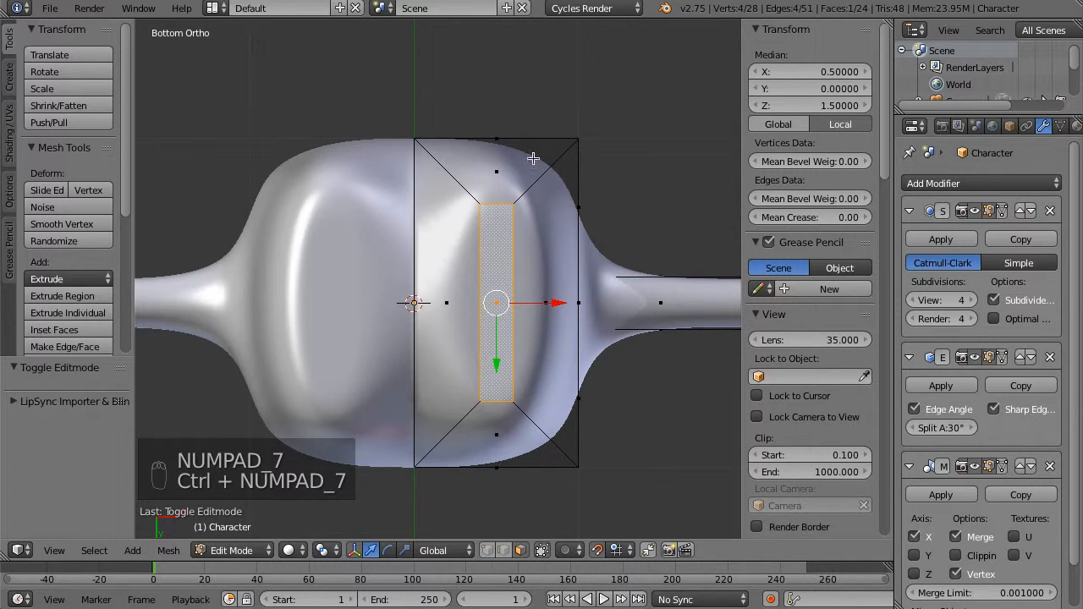
{"action": "scroll", "coordinate": [530, 260], "scroll_direction": "up", "scroll_amount": 2}
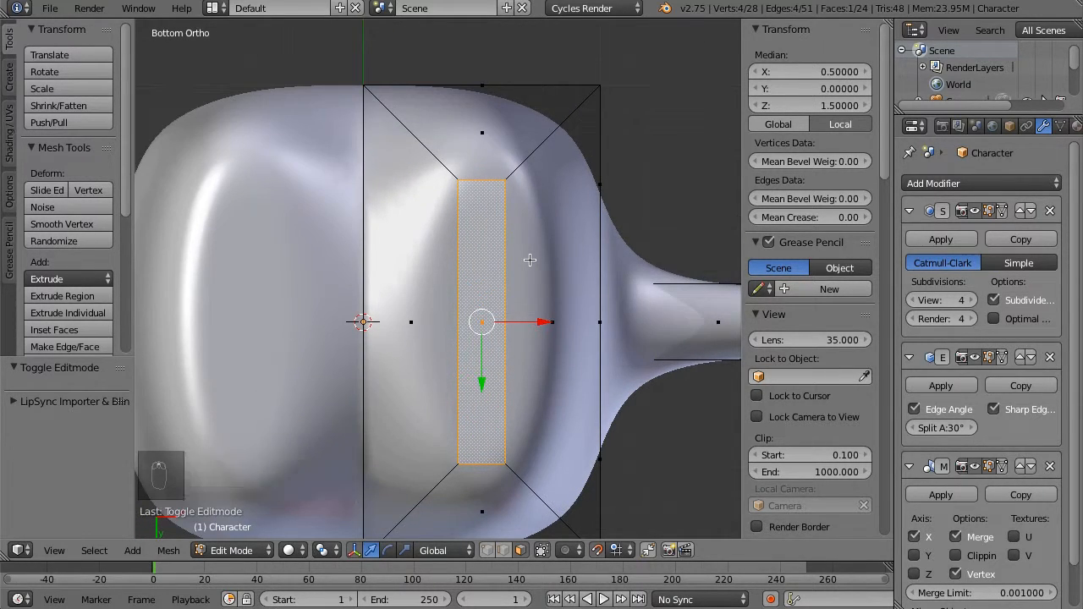
{"action": "key", "text": "s"}
{"action": "key", "text": "y"}
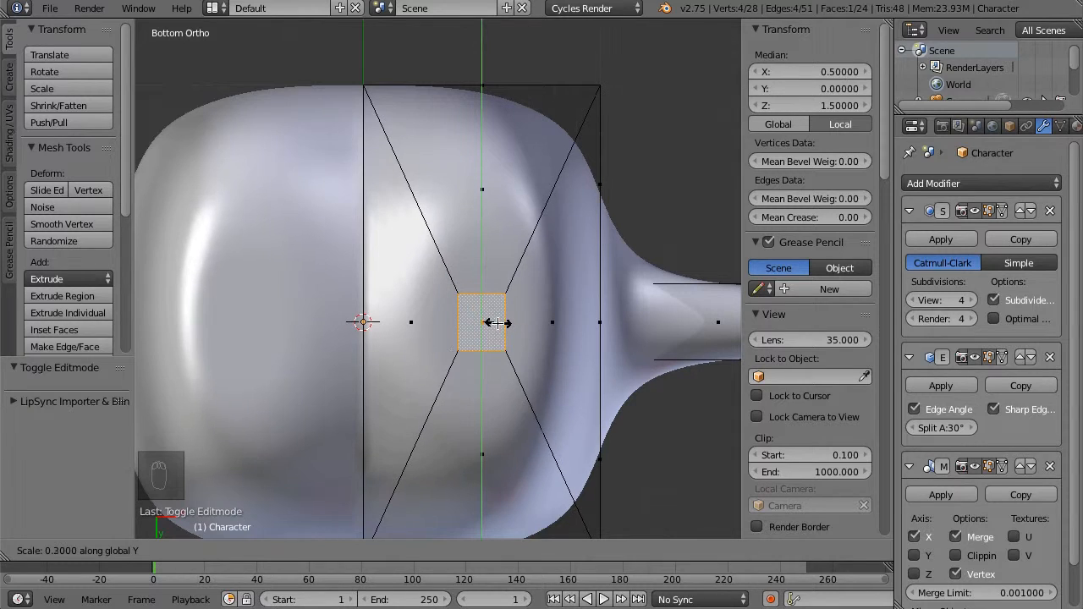
{"action": "left_click", "coordinate": [494, 322]}
Extrude the inset bottom face 1.5 units downward in front view to form a leg, with its end edges' Mean Crease at 1.00.
{"action": "middle_click_drag", "start_coordinate": [478, 158], "coordinate": [490, 227]}
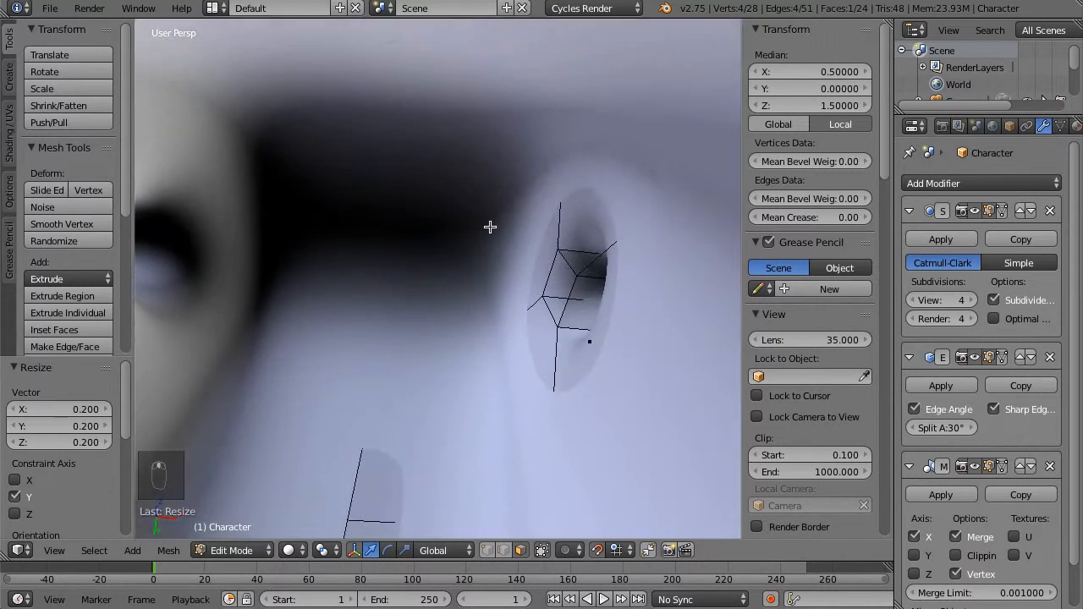
{"action": "key", "text": "KP_1"}
{"action": "scroll", "coordinate": [476, 508], "scroll_direction": "down", "scroll_amount": 8}
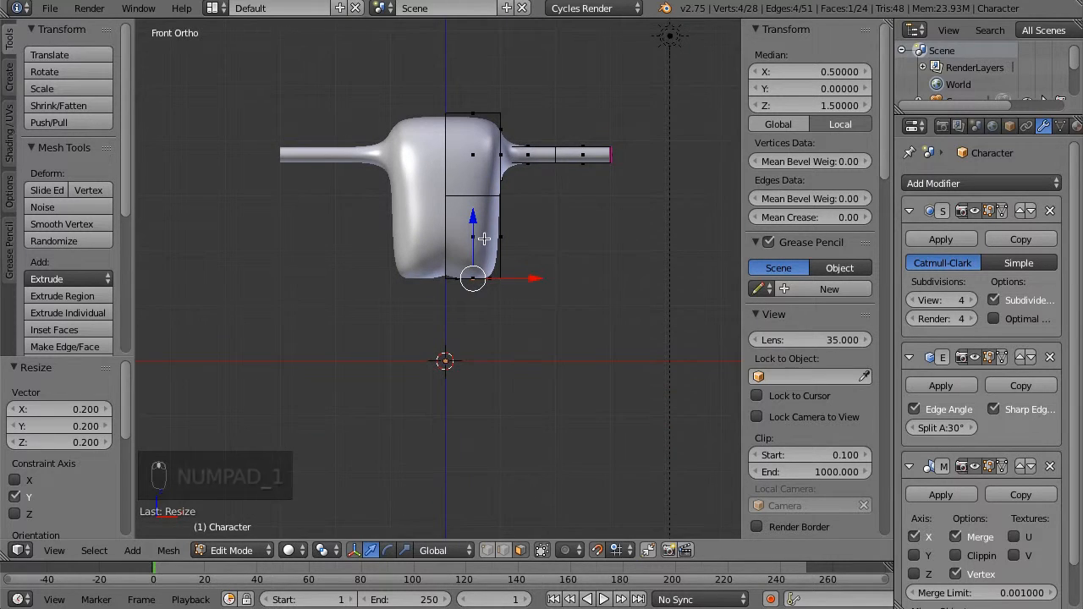
{"action": "scroll", "coordinate": [487, 258], "scroll_direction": "up", "scroll_amount": 4}
{"action": "key", "text": "e"}
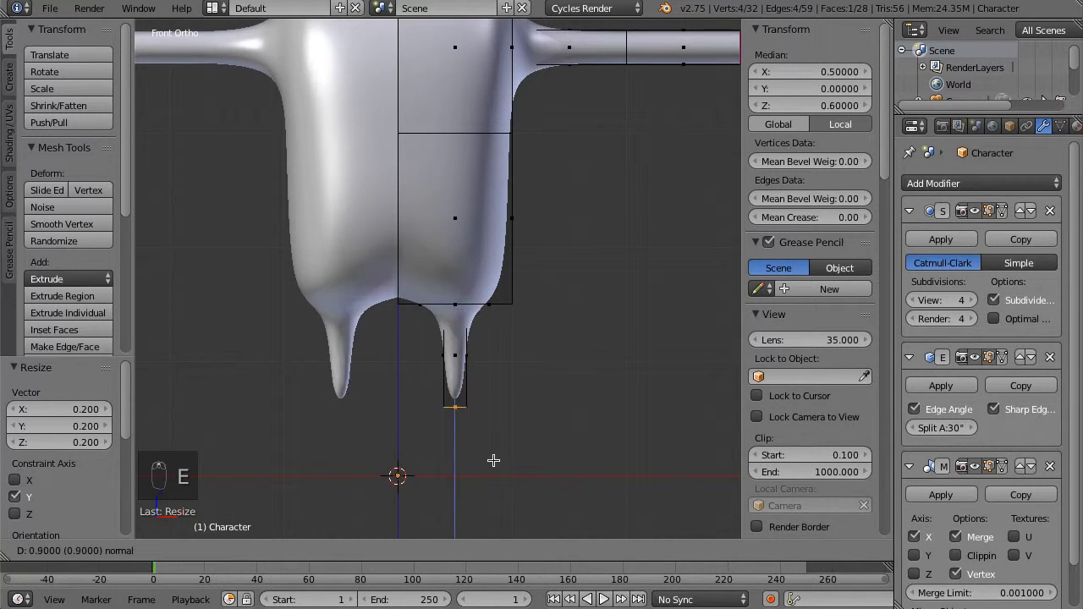
{"action": "left_click", "coordinate": [493, 475]}
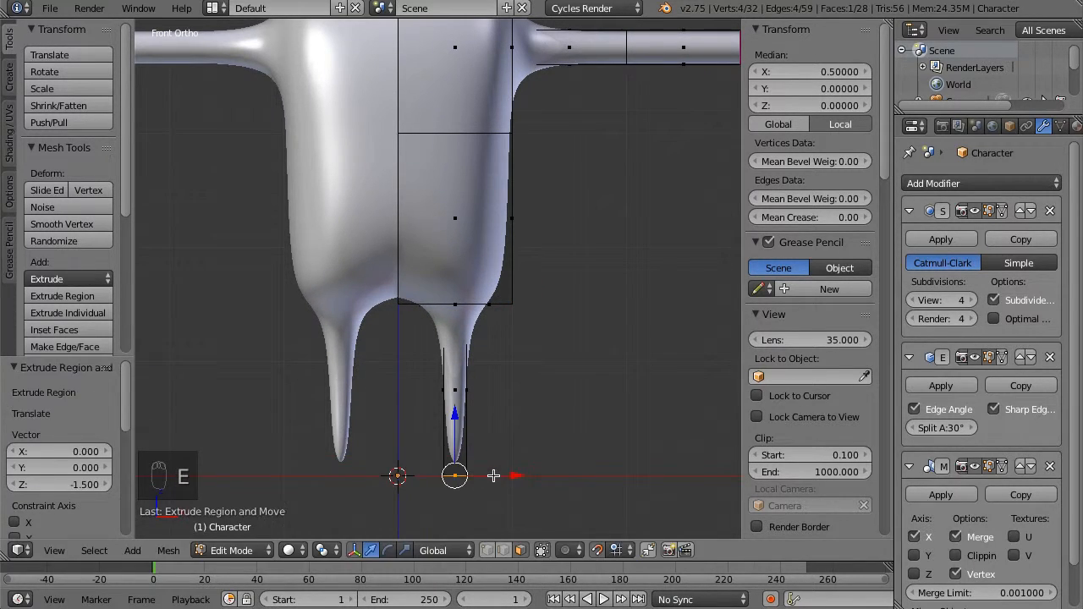
{"action": "left_click_drag", "start_coordinate": [782, 220], "coordinate": [872, 220]}
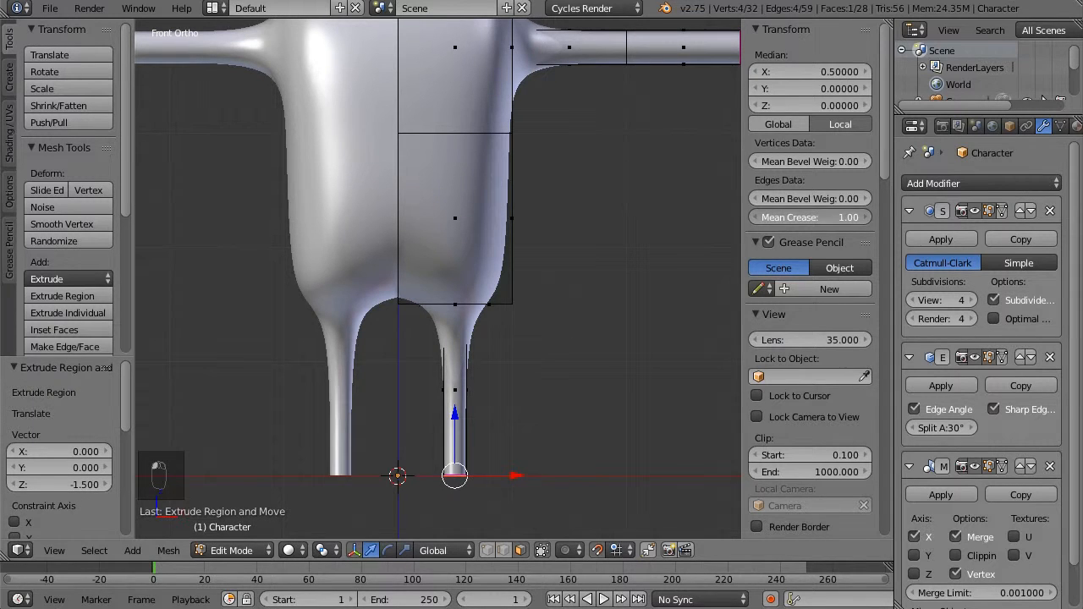
Add one loop cut around the middle of the leg, leaving it centred.
{"action": "key", "text": "ctrl+r"}
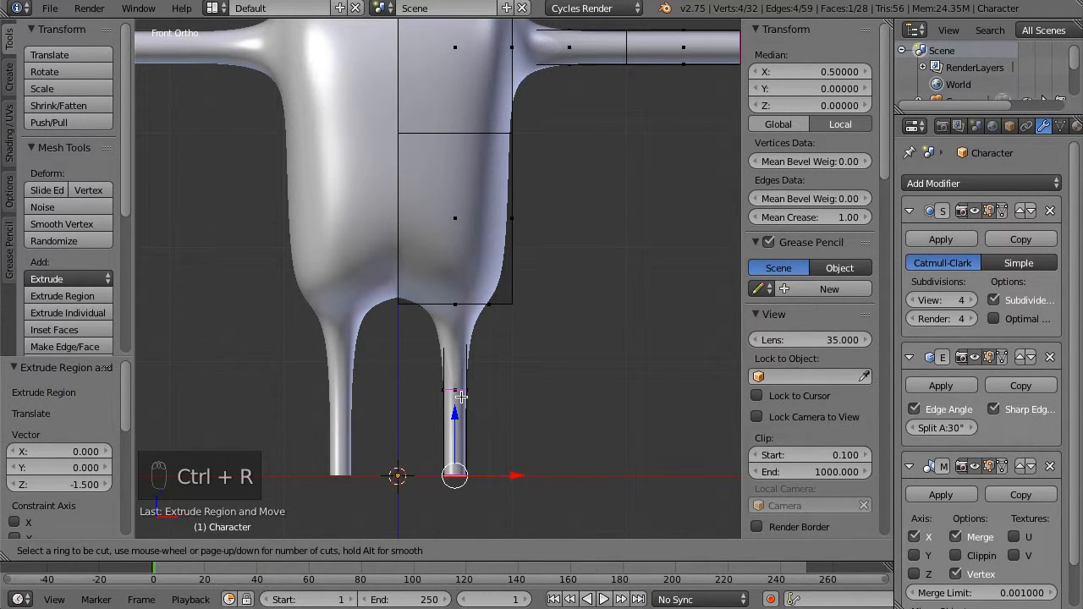
{"action": "left_click", "coordinate": [454, 390]}
{"action": "right_click", "coordinate": [454, 389]}
Select the character's entire mesh and remove its Mirror modifier.
{"action": "middle_click_drag", "start_coordinate": [450, 240], "coordinate": [508, 253]}
{"action": "key", "text": "a"}
{"action": "key", "text": "a"}
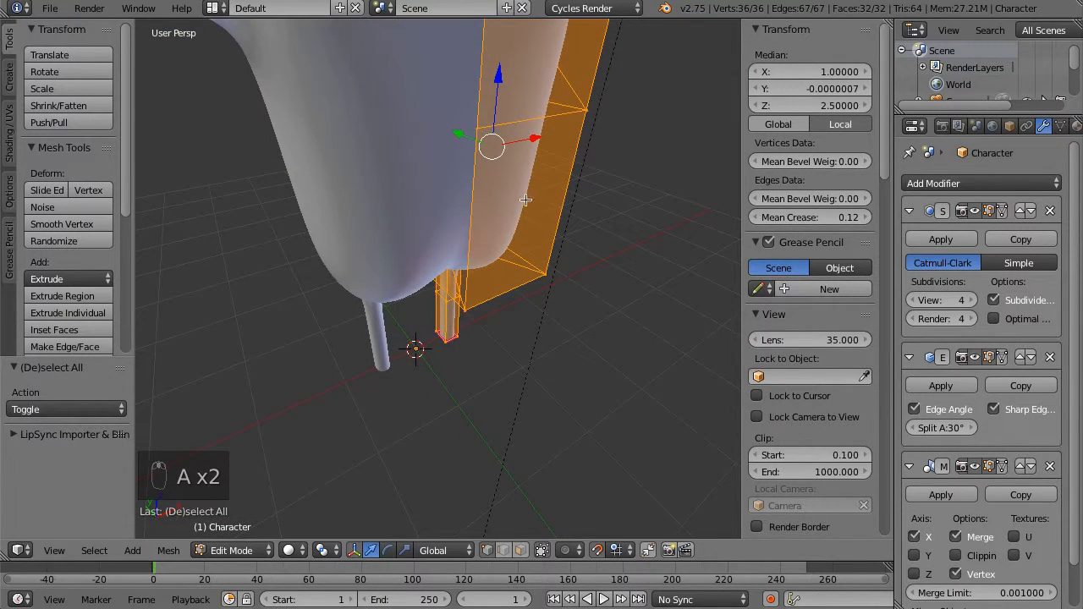
{"action": "scroll", "coordinate": [452, 218], "scroll_direction": "down", "scroll_amount": 7}
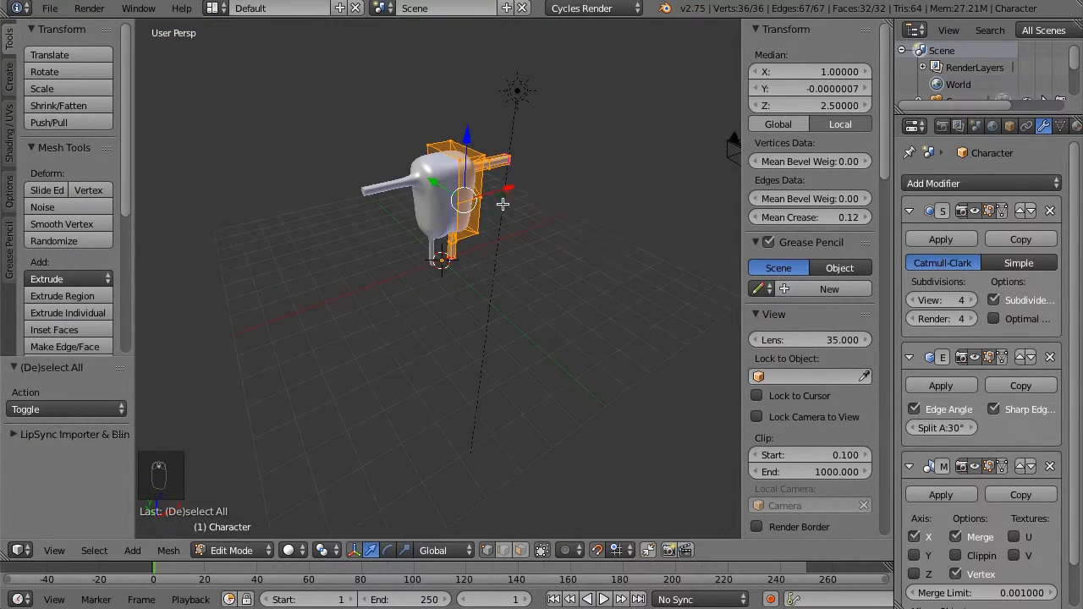
{"action": "scroll", "coordinate": [499, 212], "scroll_direction": "up", "scroll_amount": 5}
{"action": "middle_click_drag", "start_coordinate": [629, 198], "coordinate": [593, 272]}
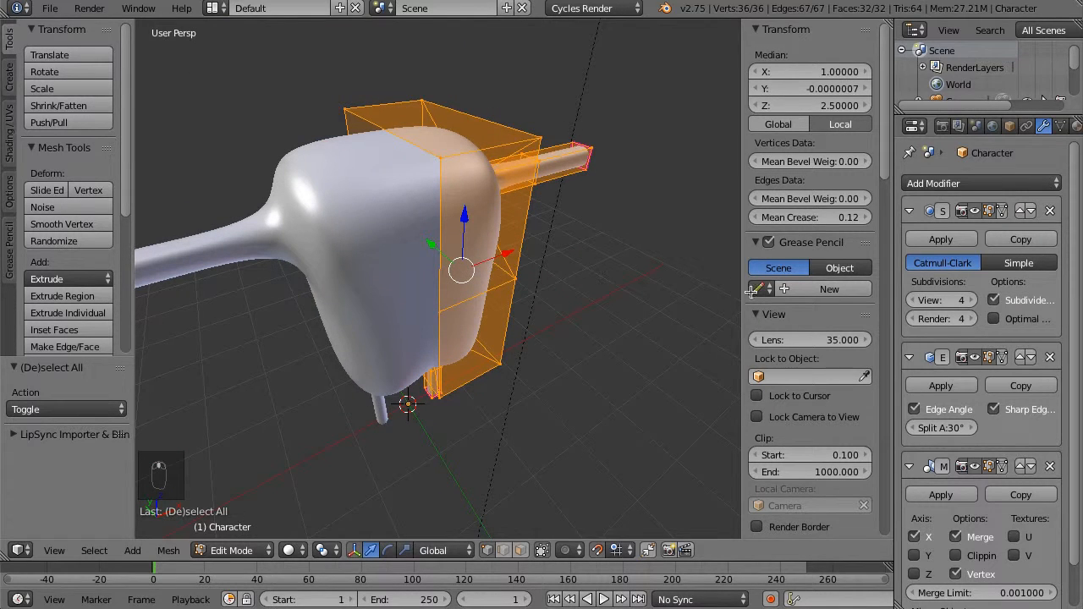
{"action": "scroll", "coordinate": [964, 480], "scroll_direction": "down", "scroll_amount": 2}
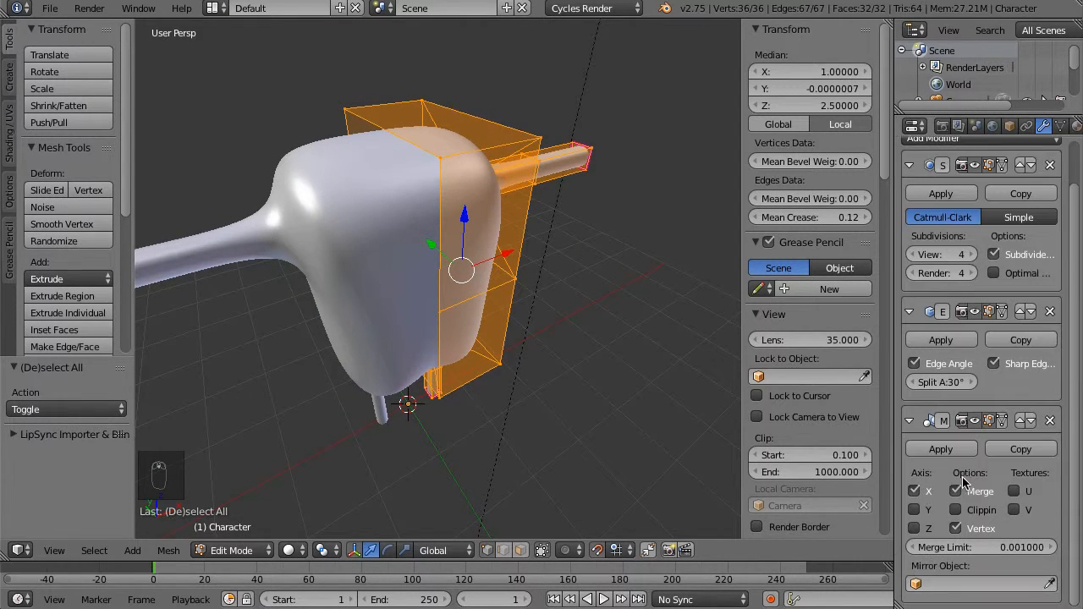
{"action": "left_click", "coordinate": [1050, 421]}
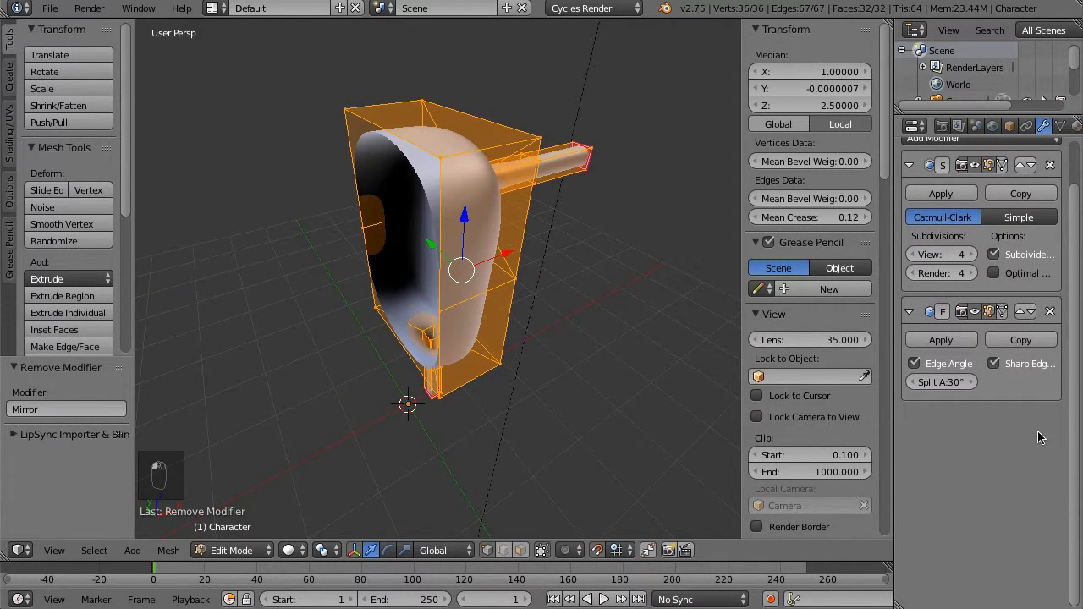
{"action": "middle_click_drag", "start_coordinate": [350, 280], "coordinate": [372, 249]}
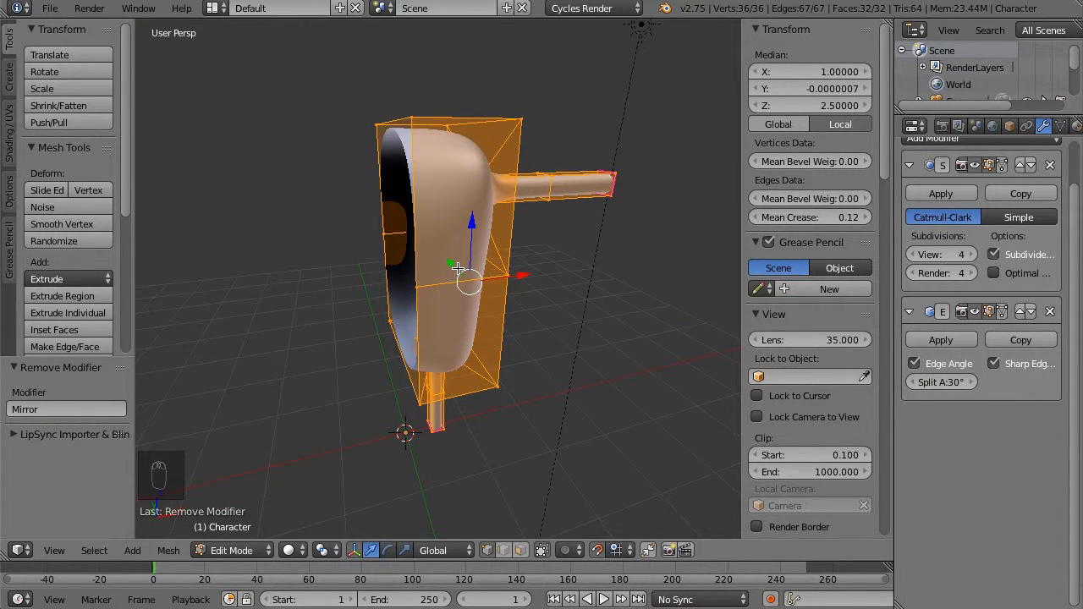
Duplicate the selected half of the character in place, keeping the copy at its original position.
{"action": "key", "text": "shift+d"}
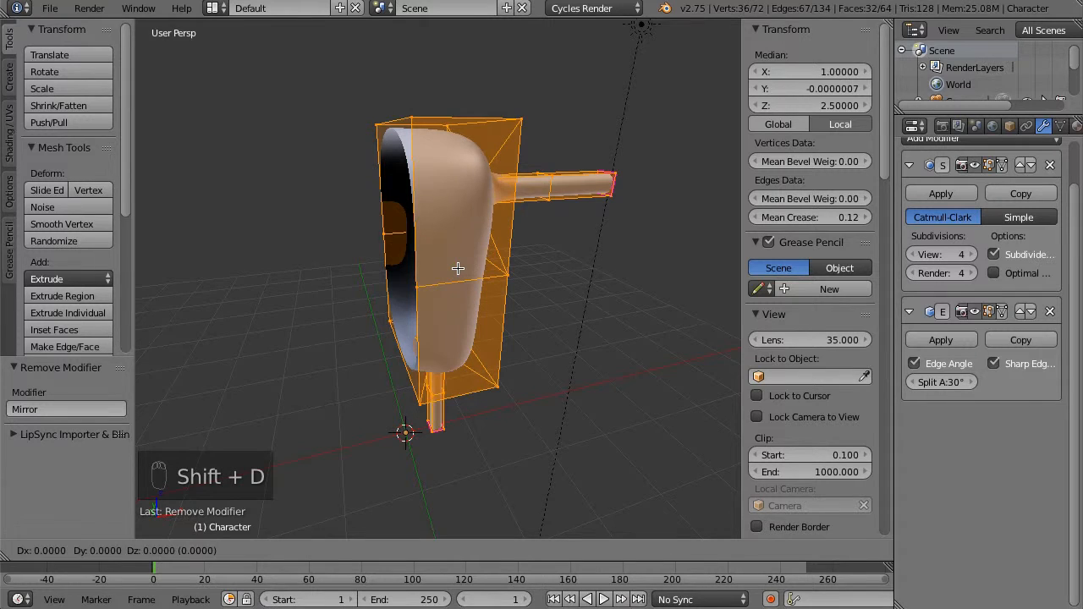
{"action": "left_click", "coordinate": [458, 268]}
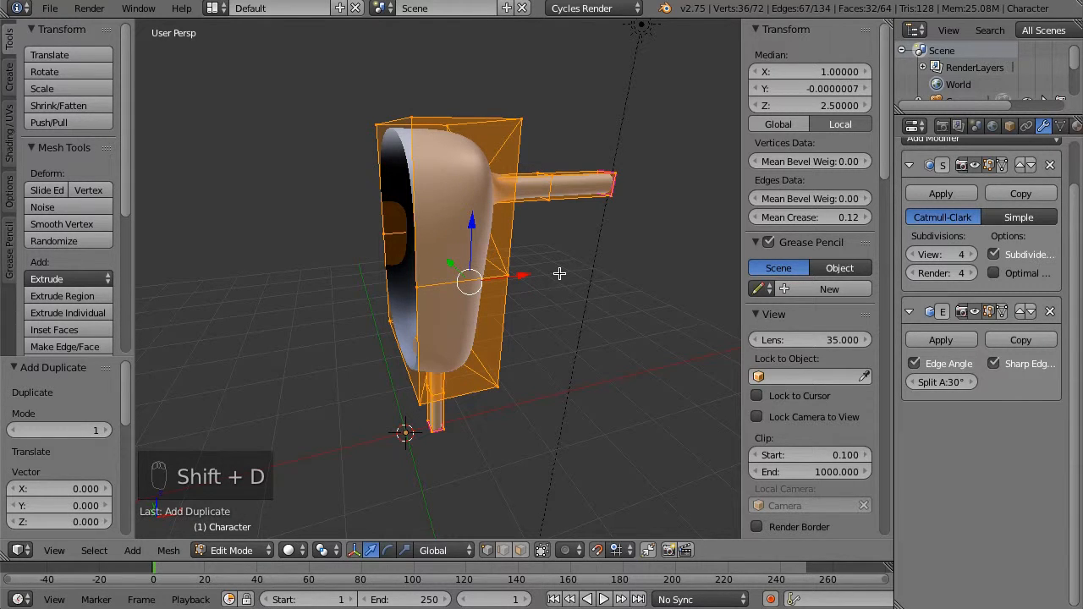
{"action": "key", "text": "g"}
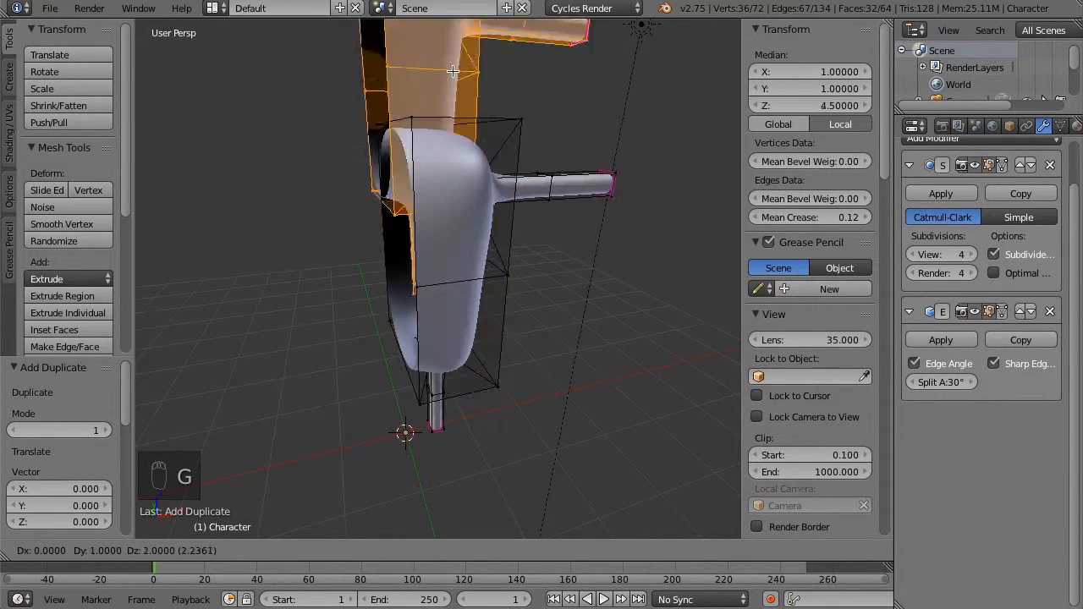
{"action": "right_click", "coordinate": [520, 179]}
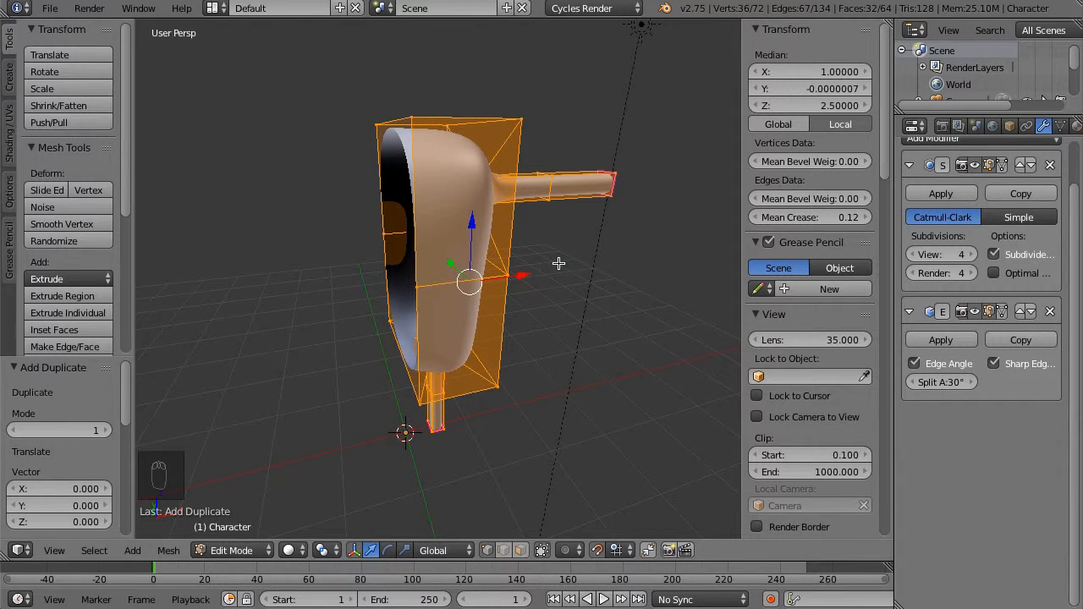
Mirror the duplicated half of the character mesh.
{"action": "left_click", "coordinate": [169, 551]}
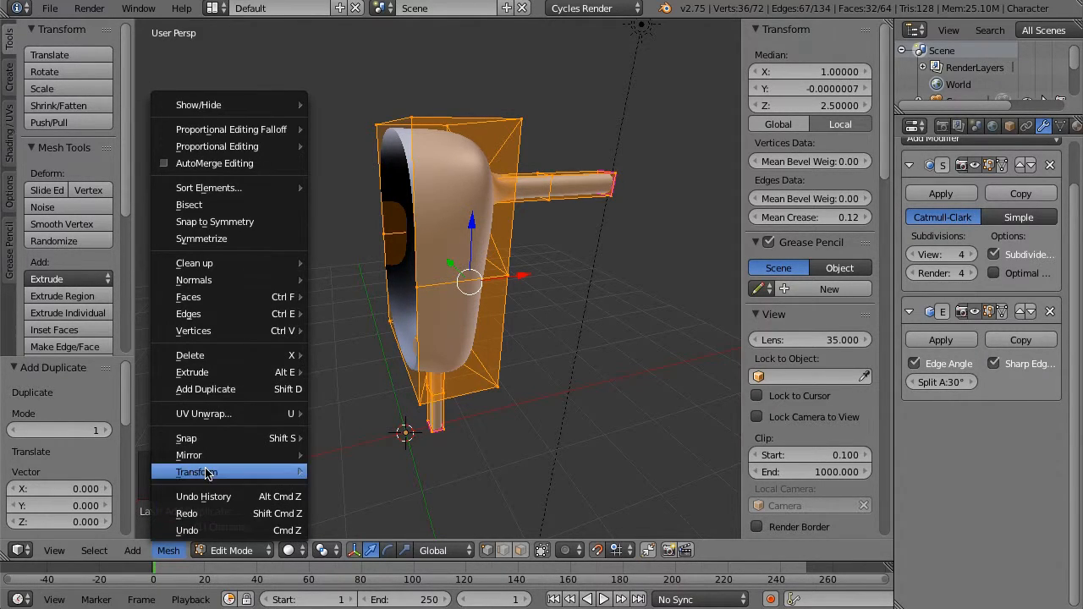
{"action": "mouse_move", "coordinate": [208, 472]}
{"action": "mouse_move", "coordinate": [222, 455]}
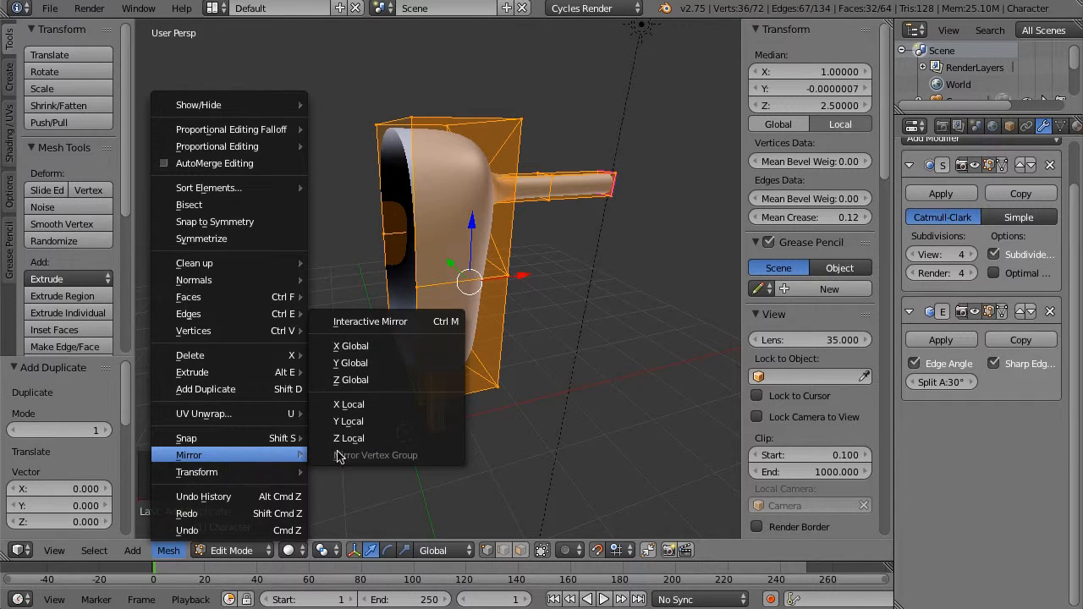
{"action": "left_click", "coordinate": [411, 324]}
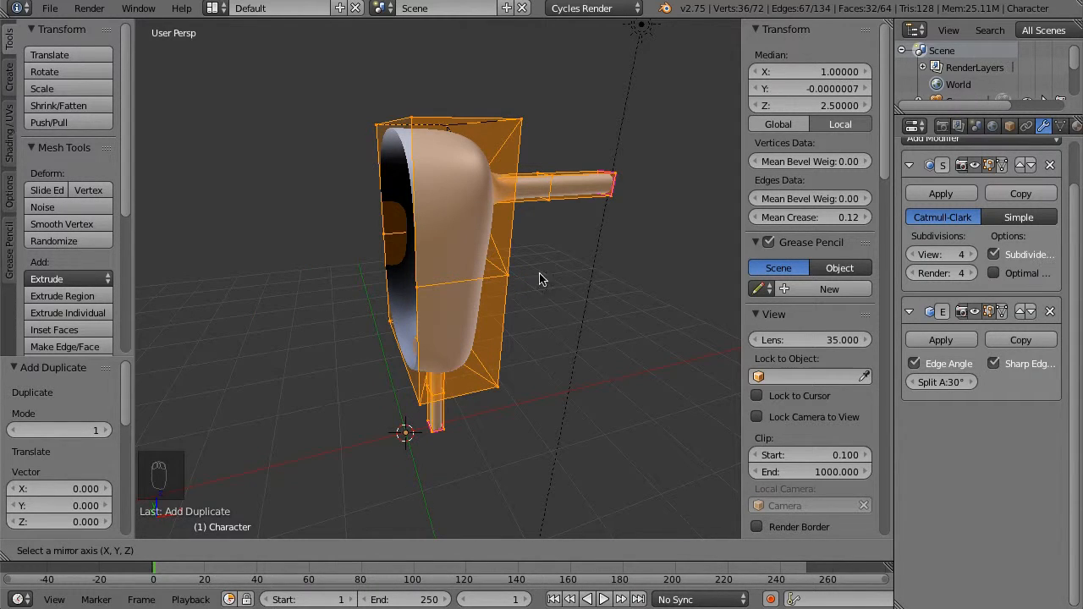
{"action": "key", "text": "x"}
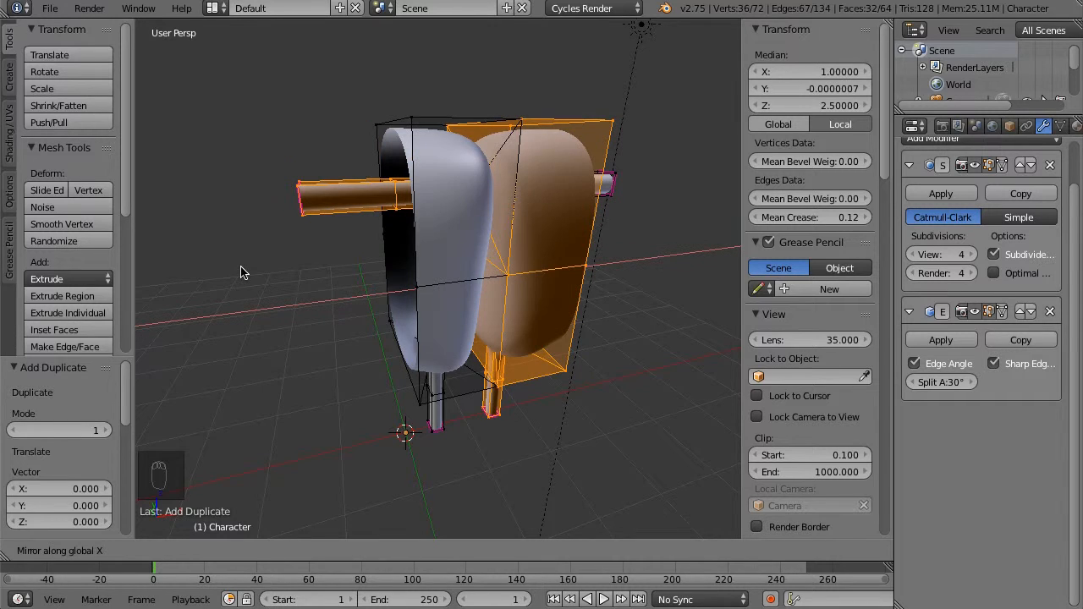
{"action": "key", "text": "y"}
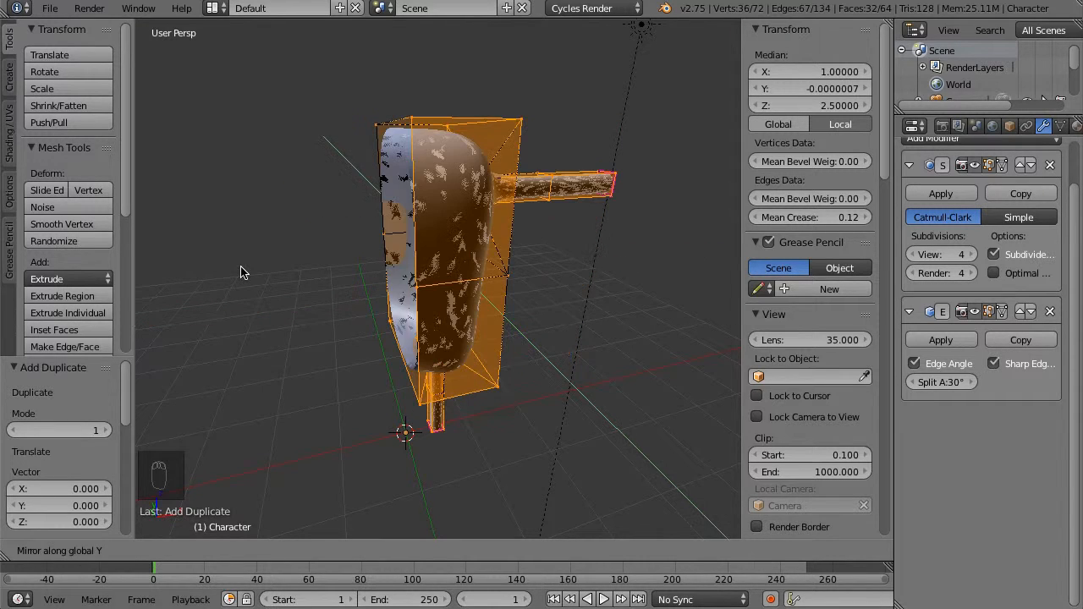
{"action": "left_click", "coordinate": [242, 272]}
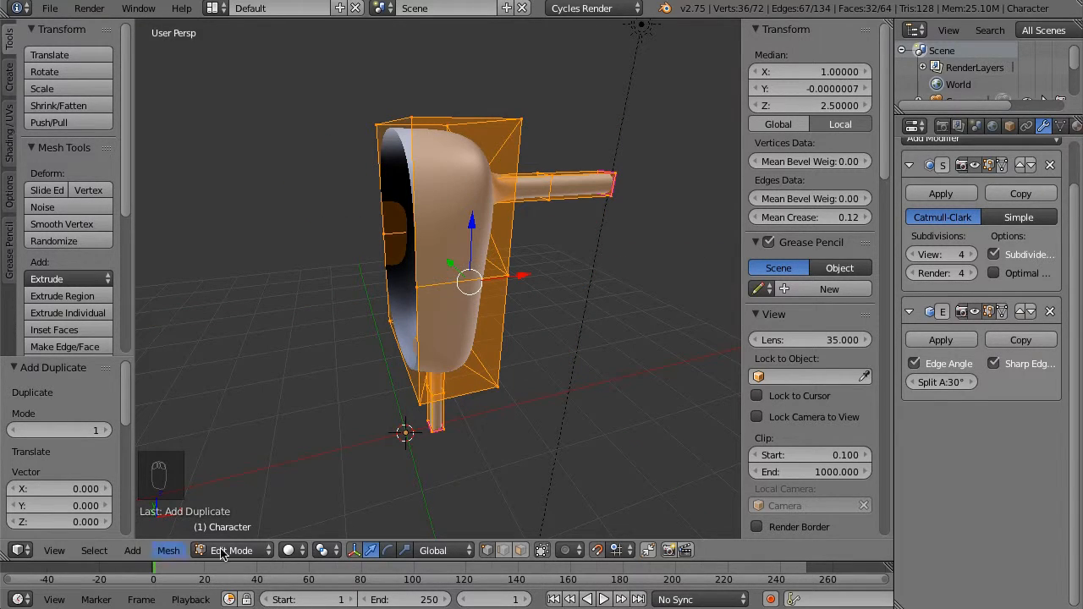
Set the pivot point to the 3D Cursor and mirror the duplicated body half along the global X axis.
{"action": "left_click", "coordinate": [328, 551]}
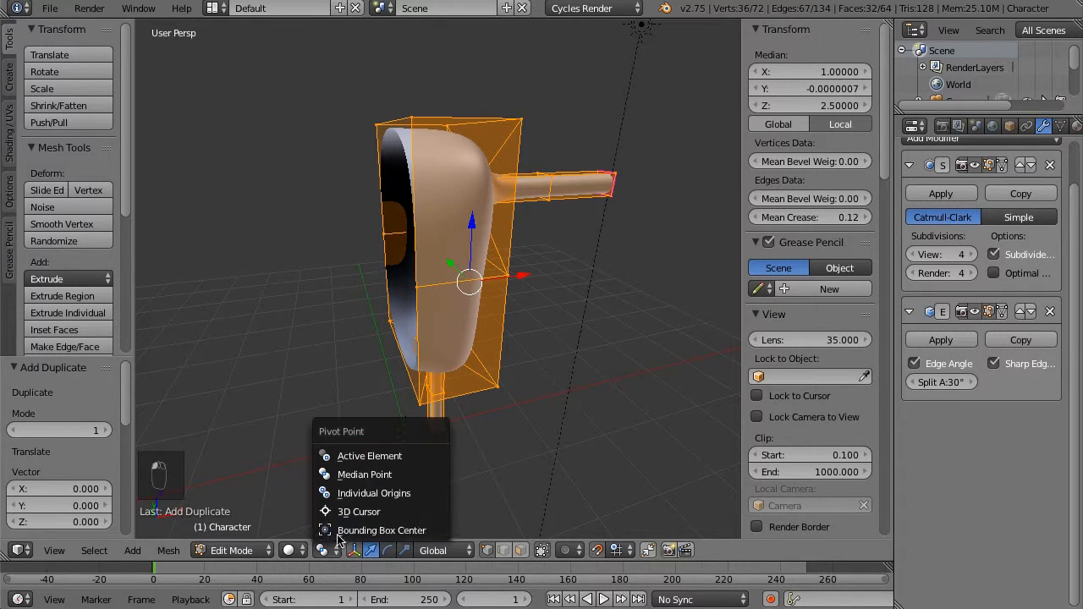
{"action": "left_click", "coordinate": [366, 493]}
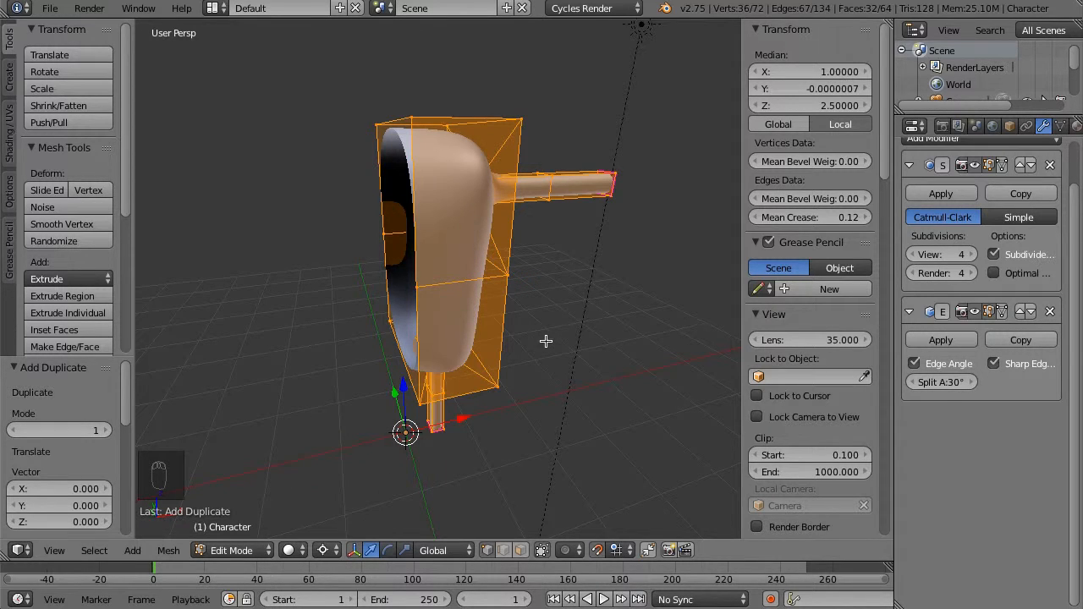
{"action": "key", "text": "ctrl+m"}
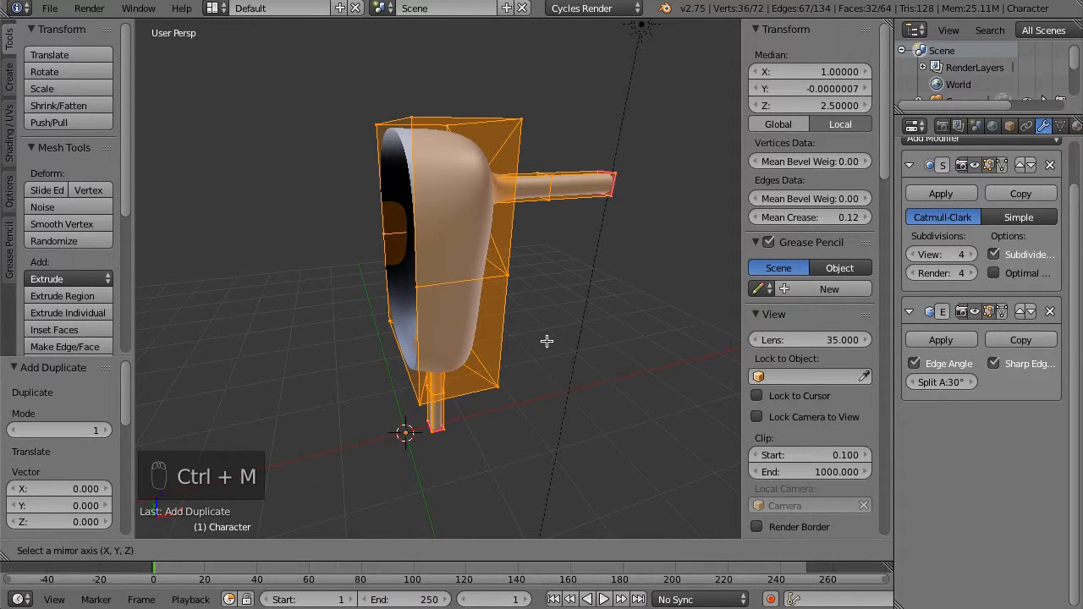
{"action": "key", "text": "x"}
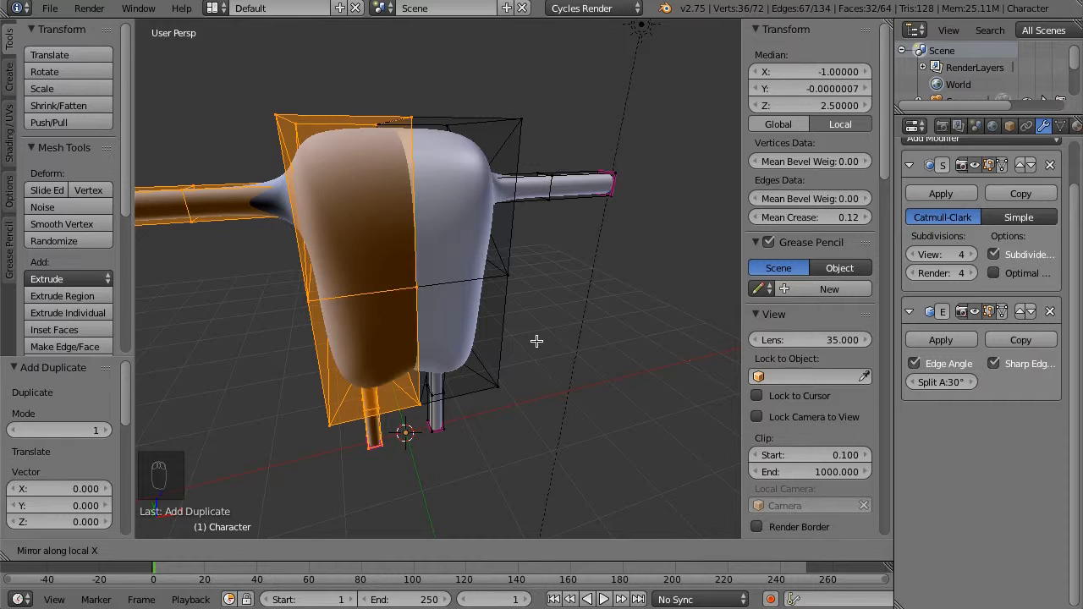
{"action": "key", "text": "y"}
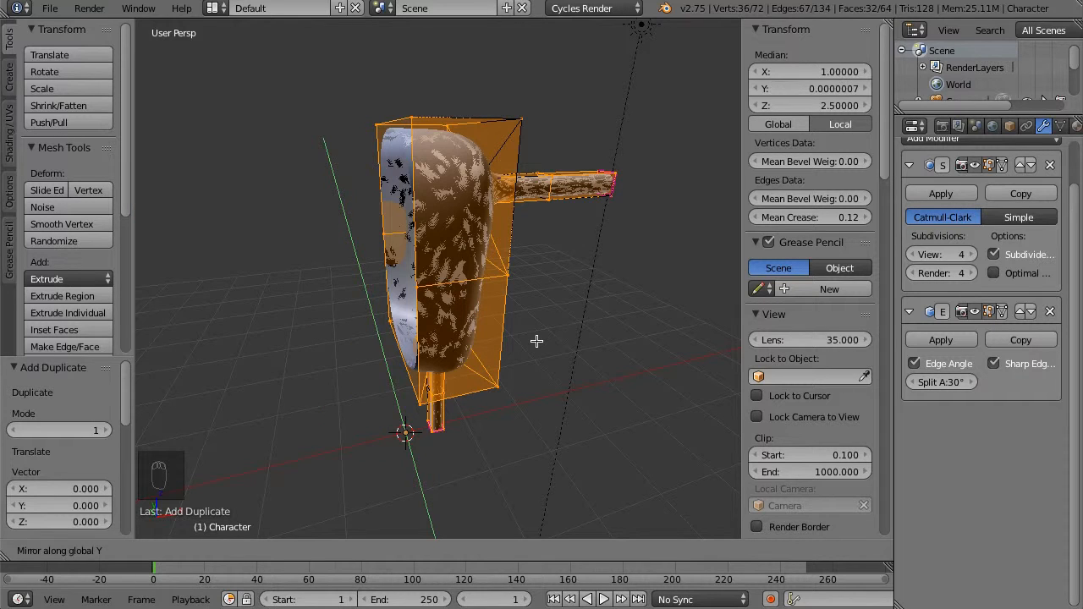
{"action": "key", "text": "z"}
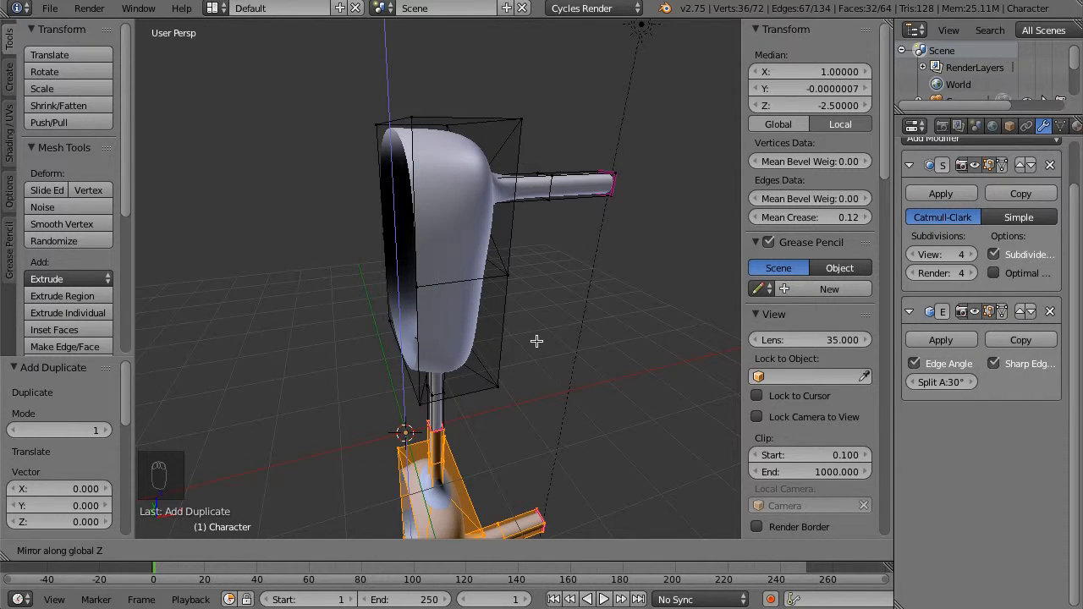
{"action": "key", "text": "x"}
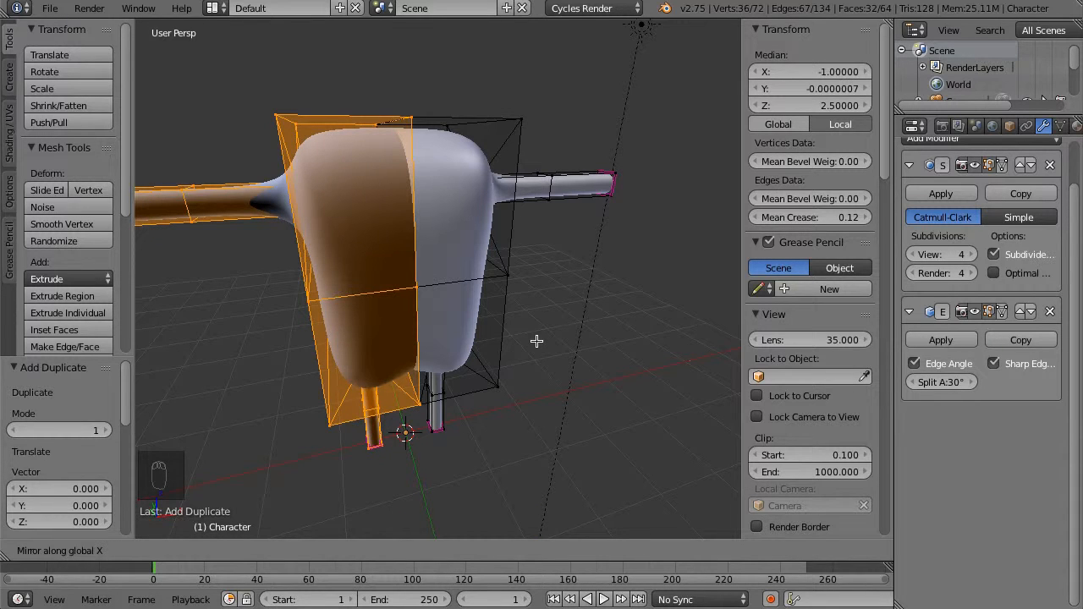
{"action": "left_click", "coordinate": [537, 341]}
Select the whole mesh and merge the overlapping seam vertices with Remove Doubles.
{"action": "key", "text": "a"}
{"action": "key", "text": "a"}
{"action": "key", "text": "a"}
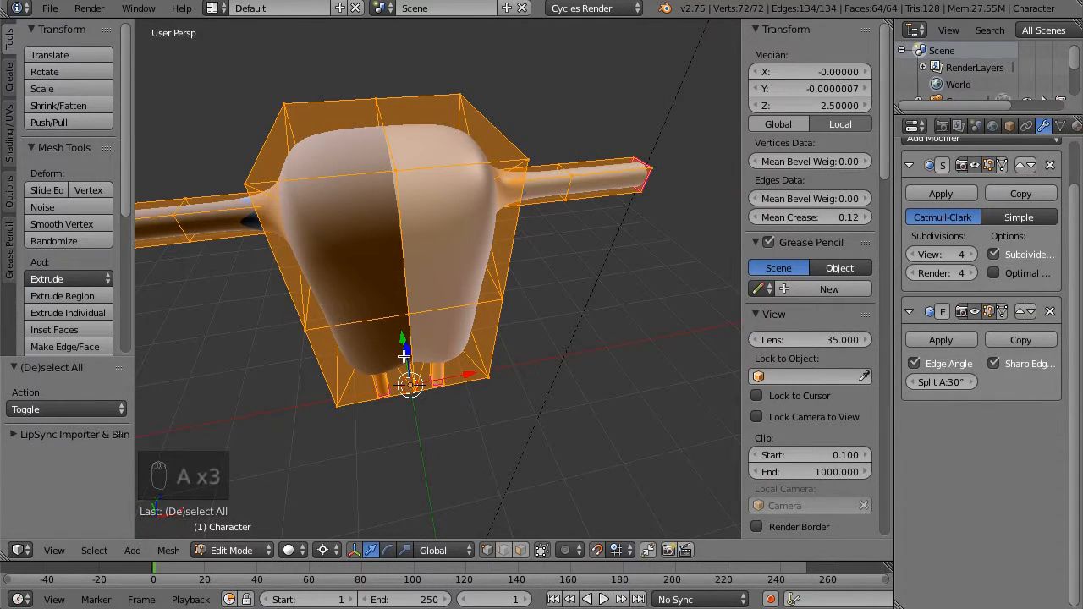
{"action": "scroll", "coordinate": [81, 212], "scroll_direction": "down", "scroll_amount": 6}
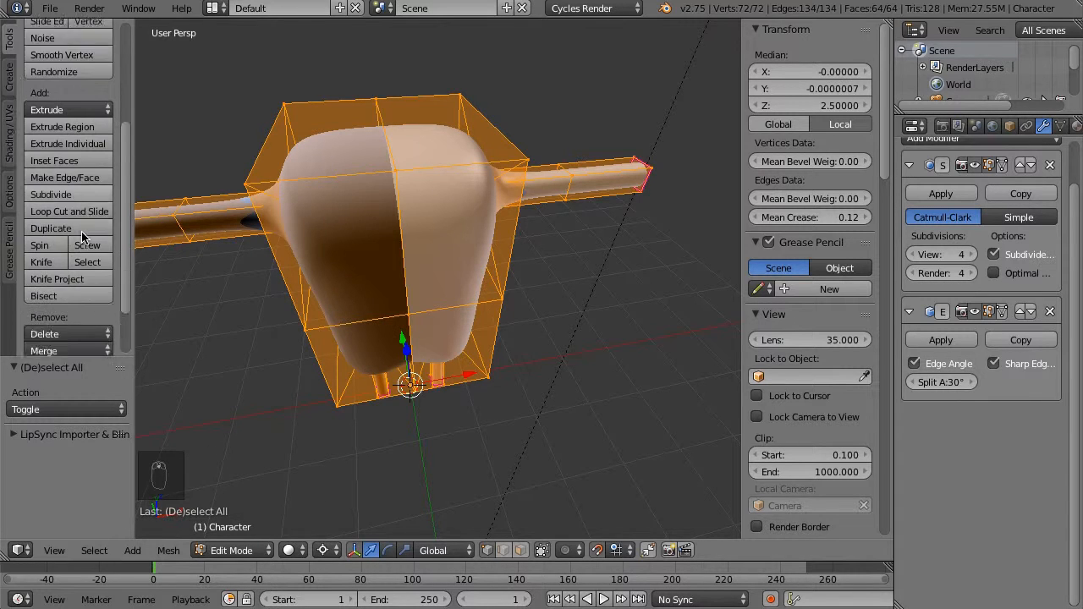
{"action": "left_click", "coordinate": [67, 302]}
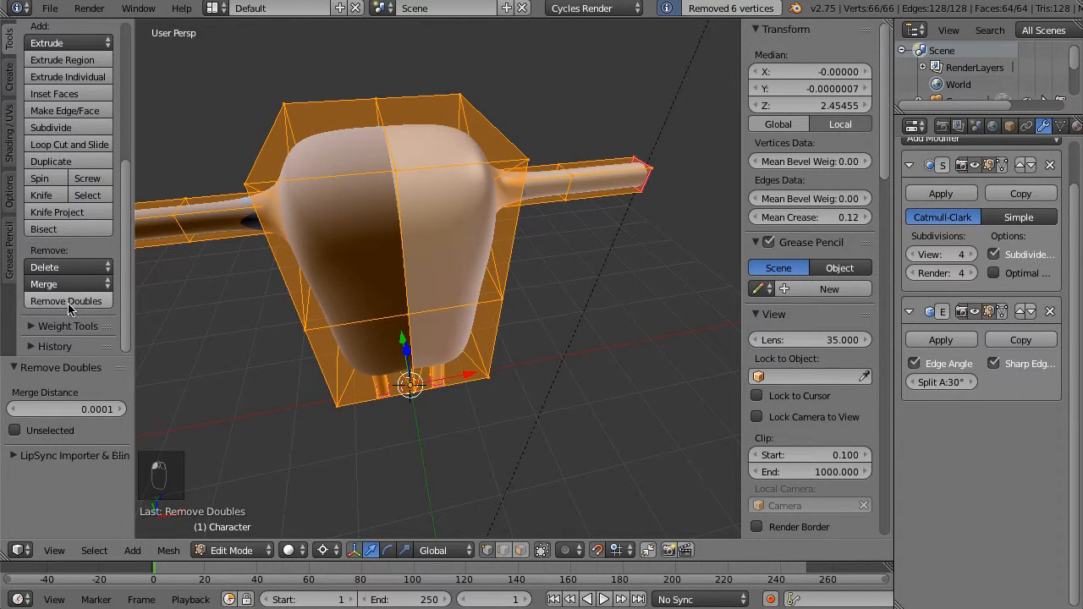
Recalculate the normals of the whole mesh to face outside.
{"action": "middle_click_drag", "start_coordinate": [398, 397], "coordinate": [290, 484]}
{"action": "left_click", "coordinate": [168, 551]}
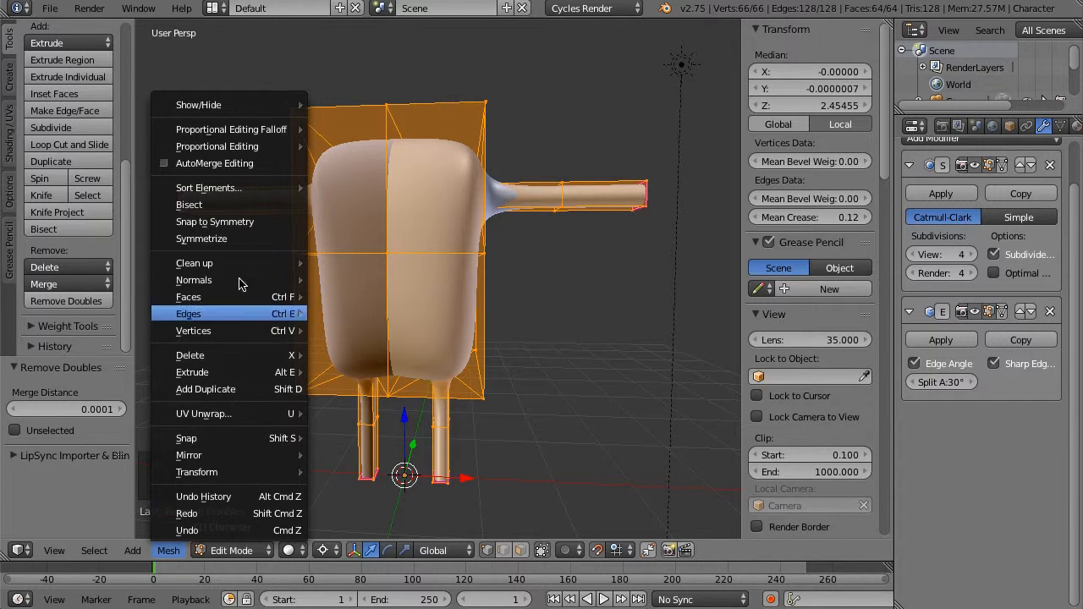
{"action": "mouse_move", "coordinate": [246, 282]}
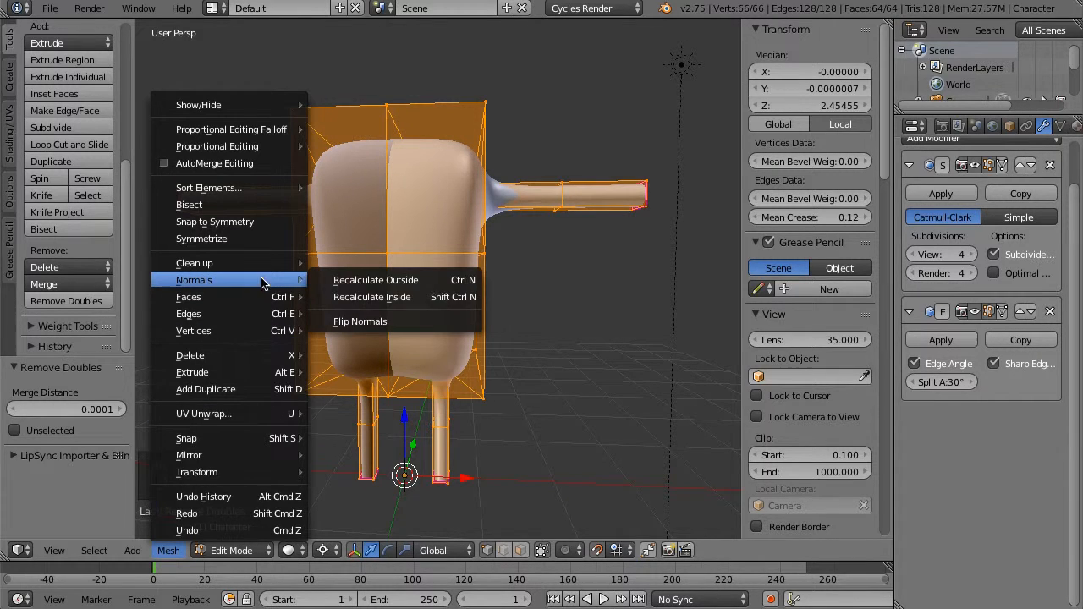
{"action": "left_click", "coordinate": [368, 285]}
{"action": "middle_click_drag", "start_coordinate": [358, 269], "coordinate": [358, 219]}
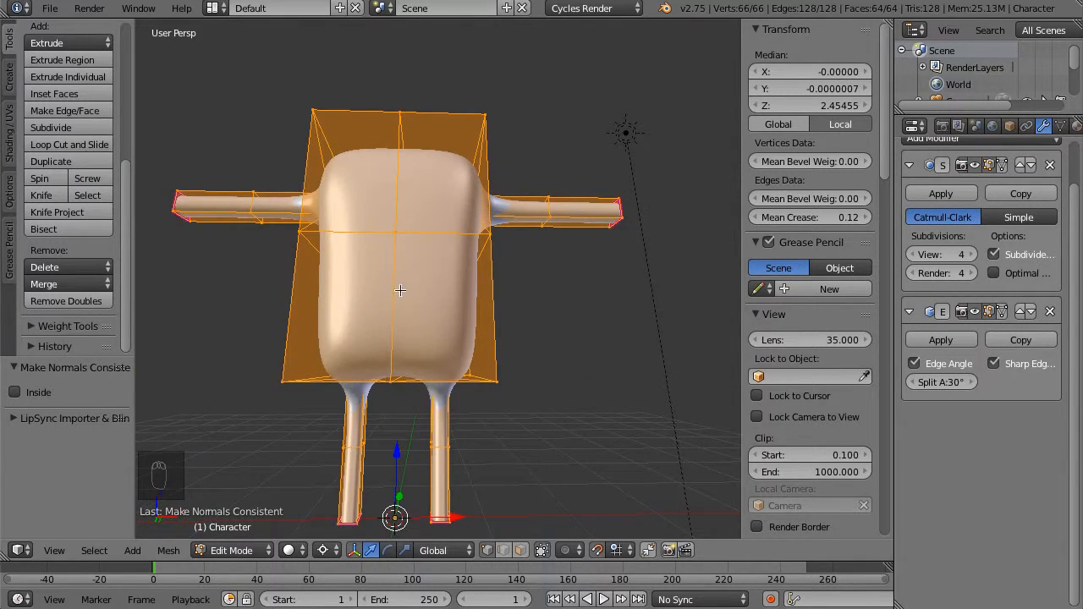
Select the four outer corner vertices at the underside of the character's body.
{"action": "middle_click_drag", "start_coordinate": [400, 290], "coordinate": [389, 232]}
{"action": "right_click", "coordinate": [276, 276]}
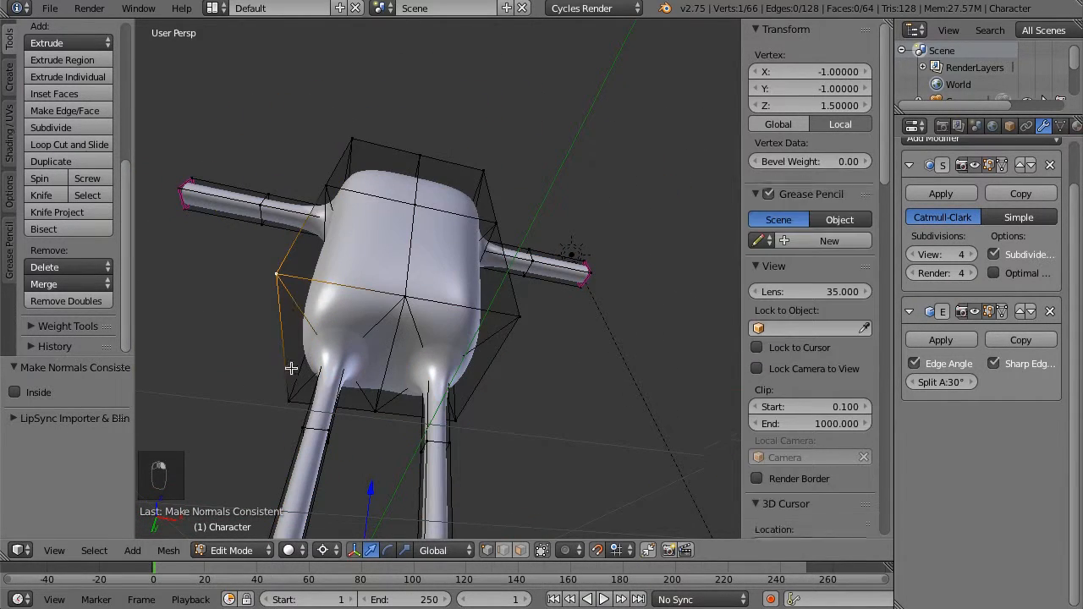
{"action": "right_click", "coordinate": [449, 445], "text": "shift"}
{"action": "right_click", "coordinate": [458, 421], "text": "shift"}
{"action": "right_click", "coordinate": [520, 322], "text": "shift"}
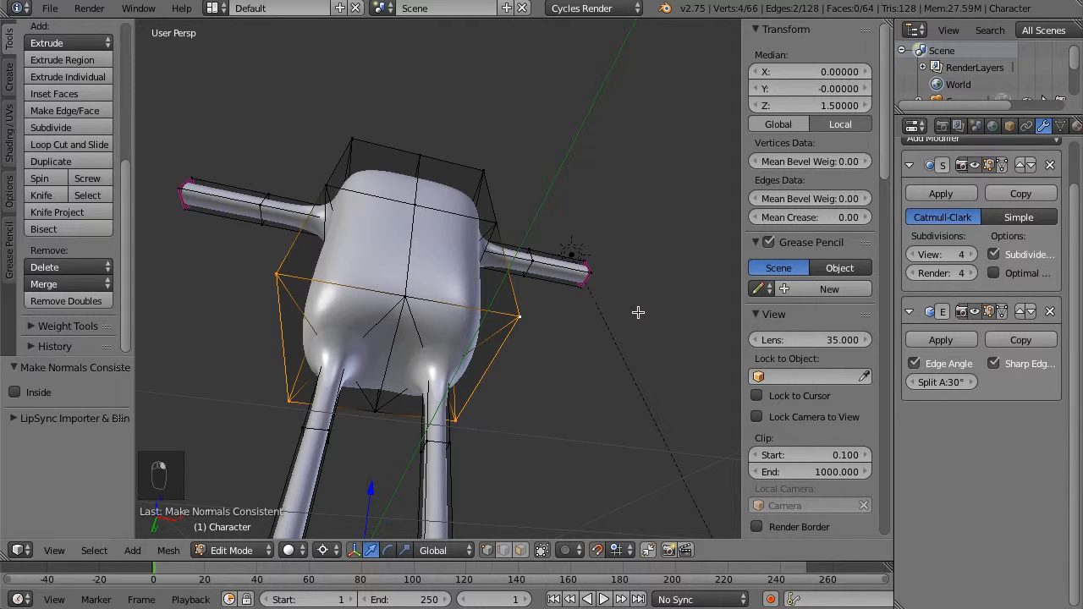
{"action": "key", "text": "s"}
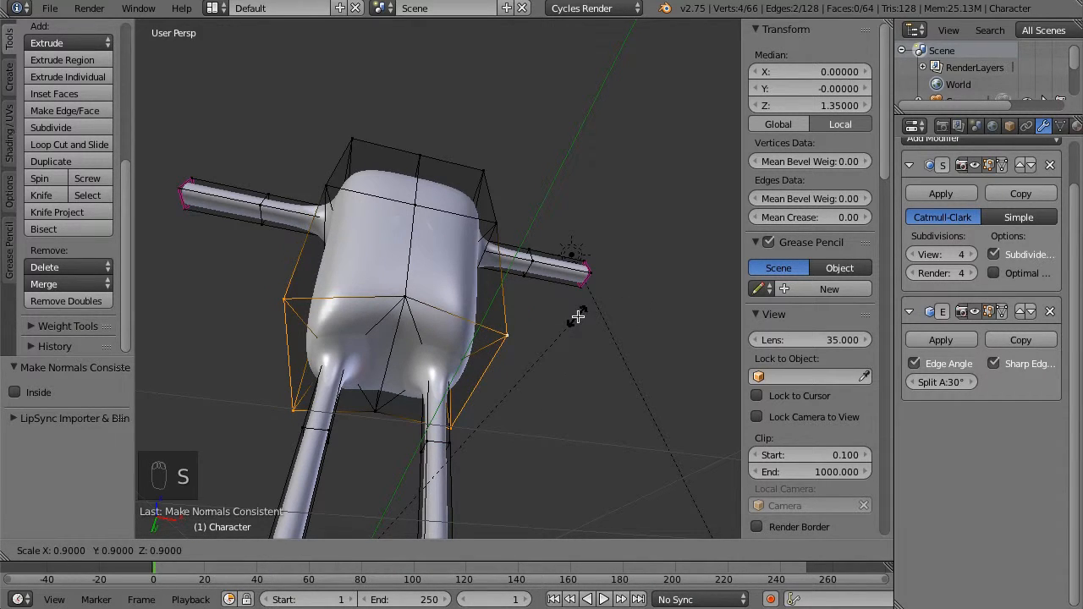
{"action": "key", "text": "shift+z"}
{"action": "key", "text": "shift+z"}
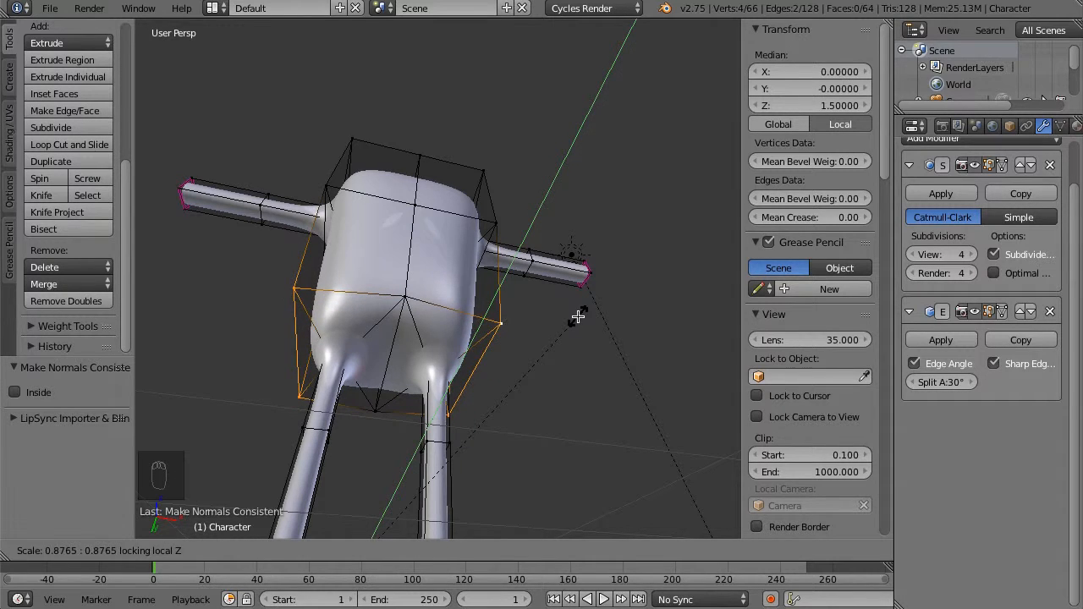
{"action": "key", "text": "Escape"}
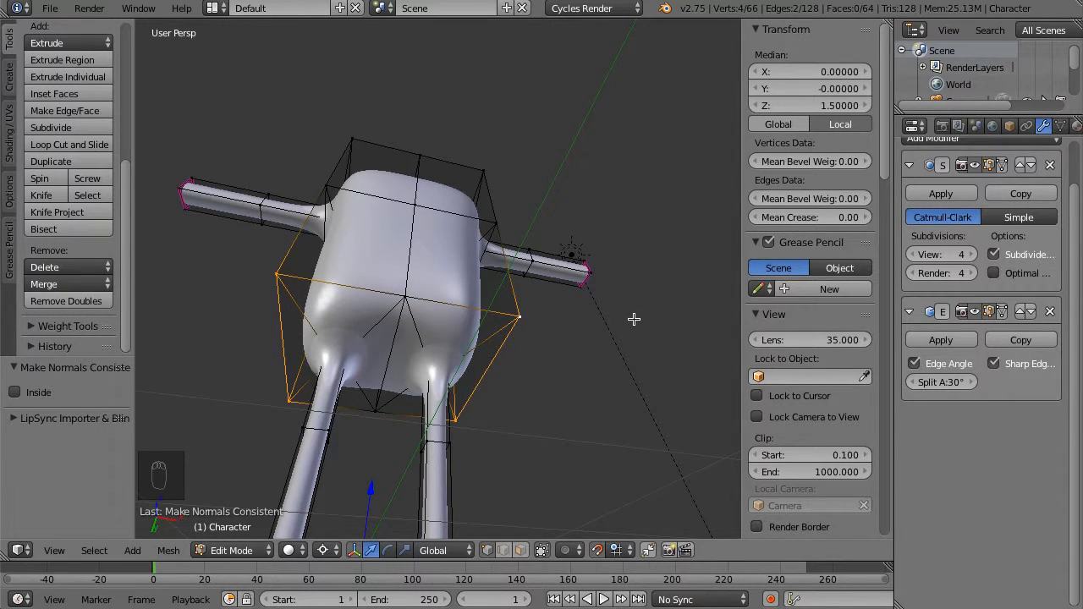
Scale the four selected bottom corner vertices to 0.8 in X and Y, leaving out the global Z axis.
{"action": "key", "text": "s"}
{"action": "key", "text": "shift+z"}
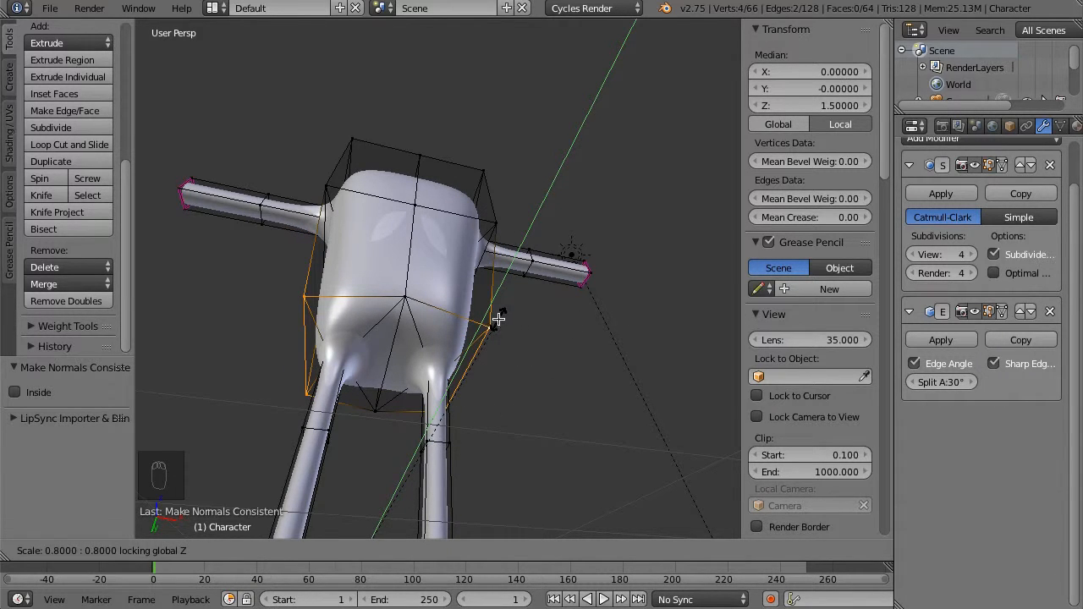
{"action": "left_click", "coordinate": [498, 319]}
Select the front and back middle vertices at the body's underside and scale them to 0.8 along global Y.
{"action": "middle_click_drag", "start_coordinate": [498, 319], "coordinate": [526, 306]}
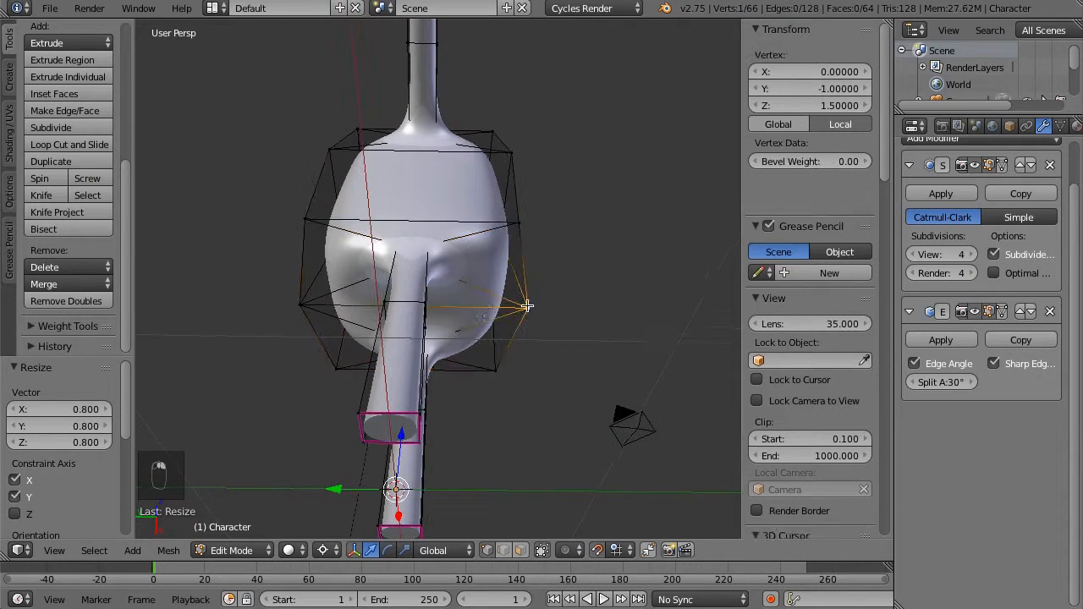
{"action": "right_click", "coordinate": [300, 306], "text": "shift"}
{"action": "middle_click_drag", "start_coordinate": [376, 406], "coordinate": [409, 267]}
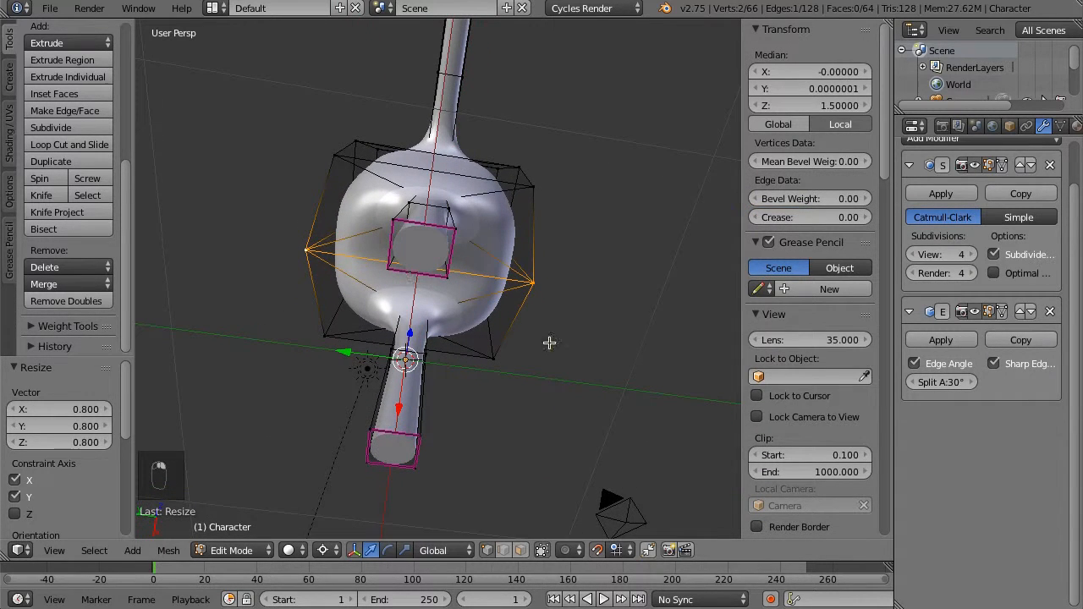
{"action": "key", "text": "s"}
{"action": "key", "text": "y"}
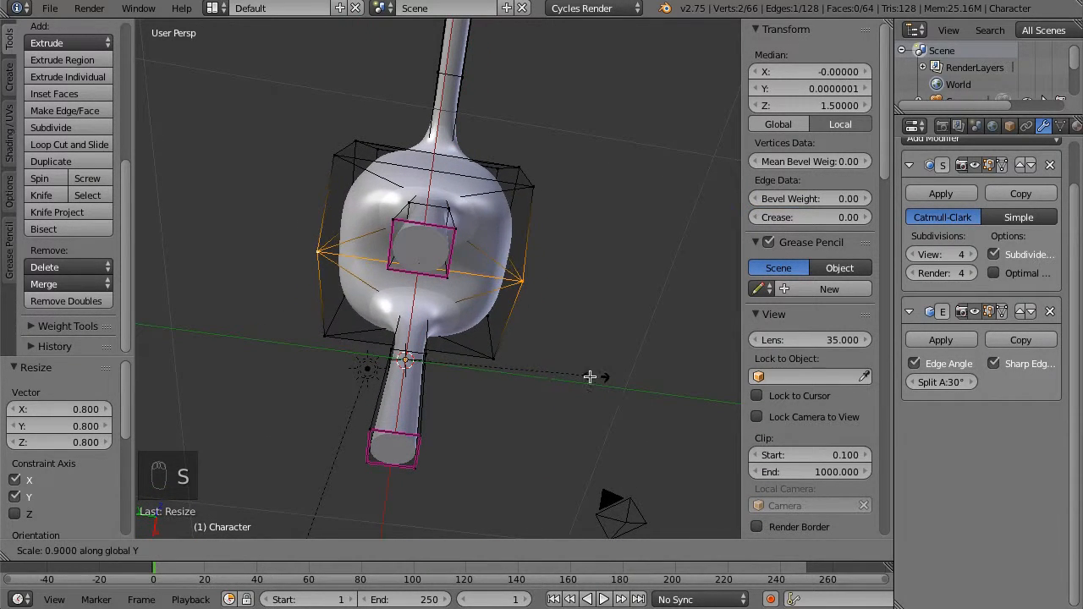
{"action": "left_click", "coordinate": [569, 374]}
Select the horizontal edge loop around the middle of the body and scale it to 1.2 in X and Y, leaving out Z.
{"action": "middle_click_drag", "start_coordinate": [609, 248], "coordinate": [249, 380]}
{"action": "scroll", "coordinate": [309, 309], "scroll_direction": "down", "scroll_amount": 2}
{"action": "middle_click_drag", "start_coordinate": [265, 281], "coordinate": [342, 317]}
{"action": "right_click", "coordinate": [352, 302]}
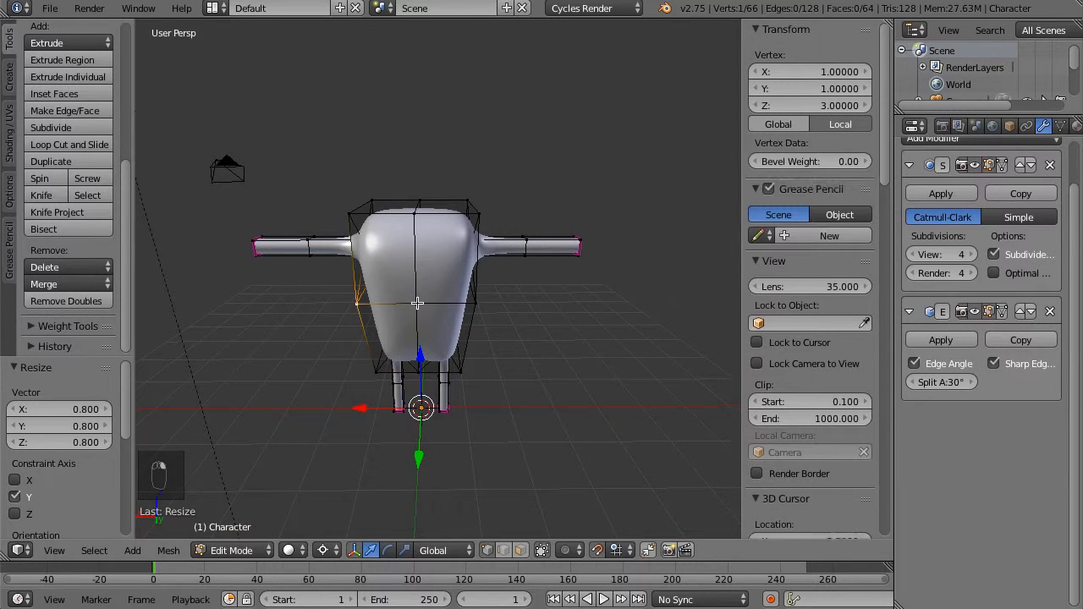
{"action": "right_click", "coordinate": [423, 298], "text": "alt"}
{"action": "right_click", "coordinate": [458, 307], "text": "alt"}
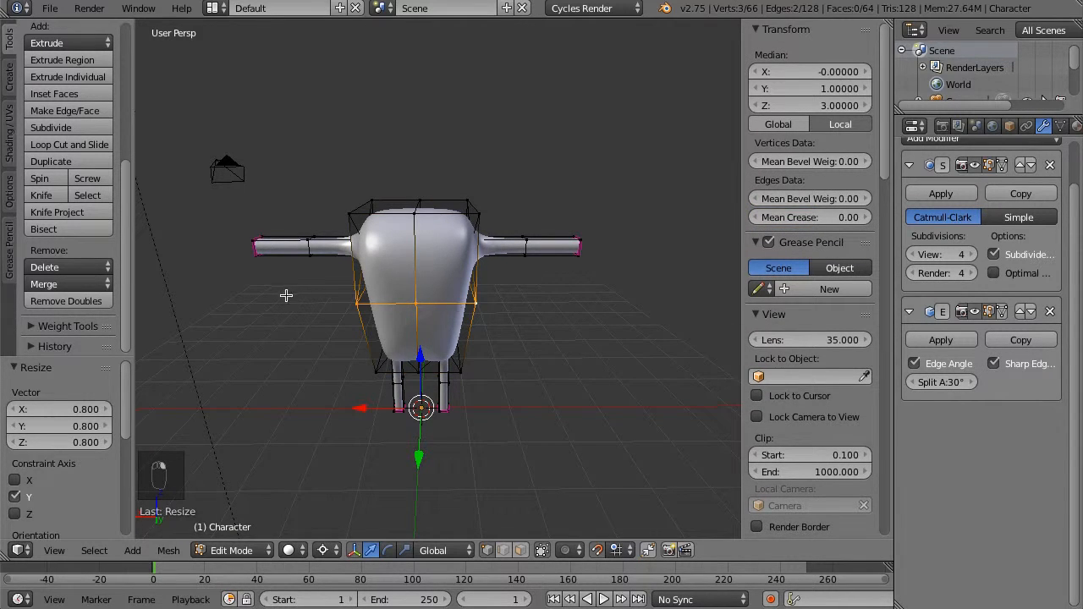
{"action": "middle_click_drag", "start_coordinate": [286, 296], "coordinate": [411, 295]}
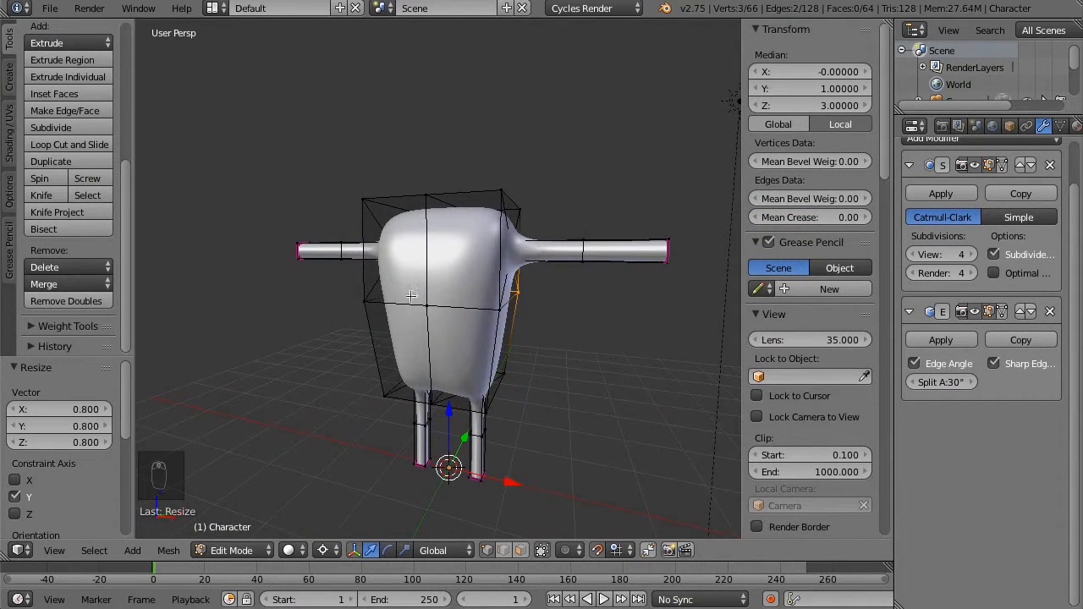
{"action": "right_click", "coordinate": [399, 305], "text": "alt"}
{"action": "mouse_move", "coordinate": [313, 281]}
{"action": "middle_mouse_down"}
{"action": "mouse_move", "coordinate": [462, 285]}
{"action": "mouse_move", "coordinate": [290, 280]}
{"action": "mouse_move", "coordinate": [322, 287]}
{"action": "middle_mouse_up"}
{"action": "key", "text": "s"}
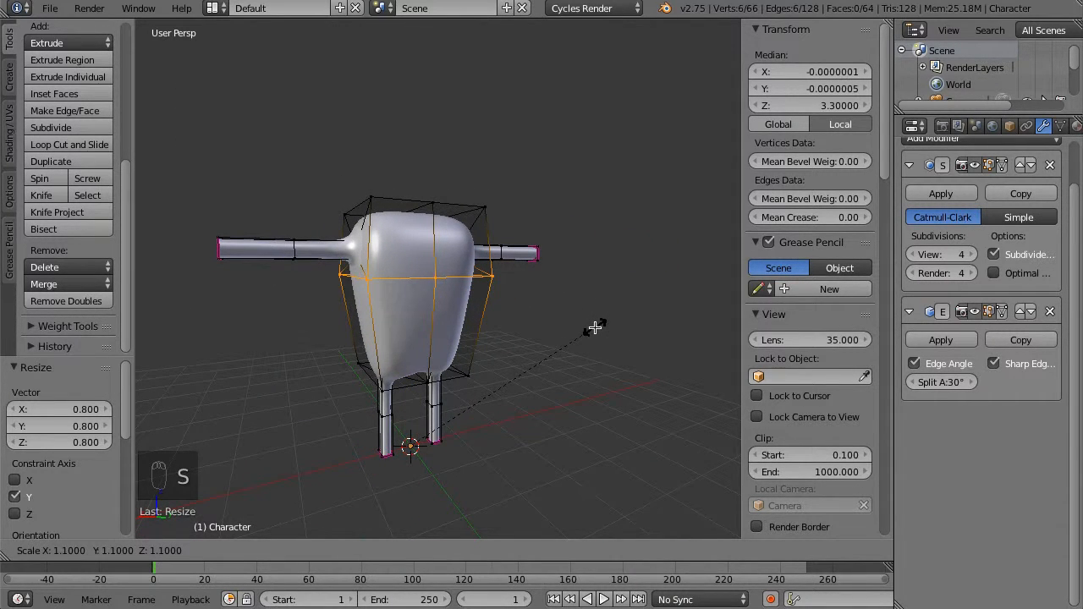
{"action": "key", "text": "shift+z"}
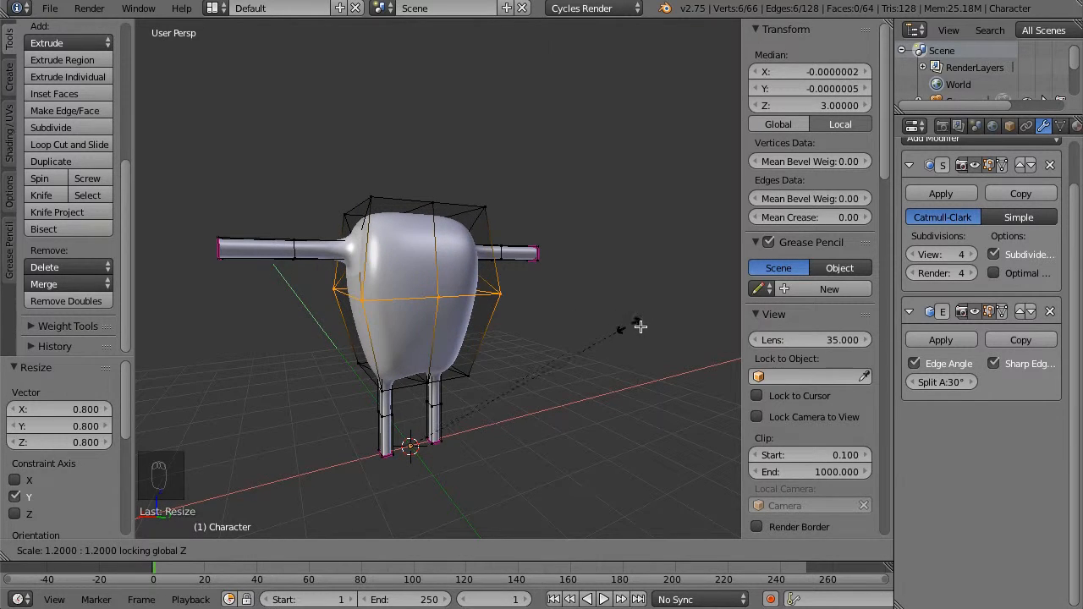
{"action": "left_click", "coordinate": [624, 323]}
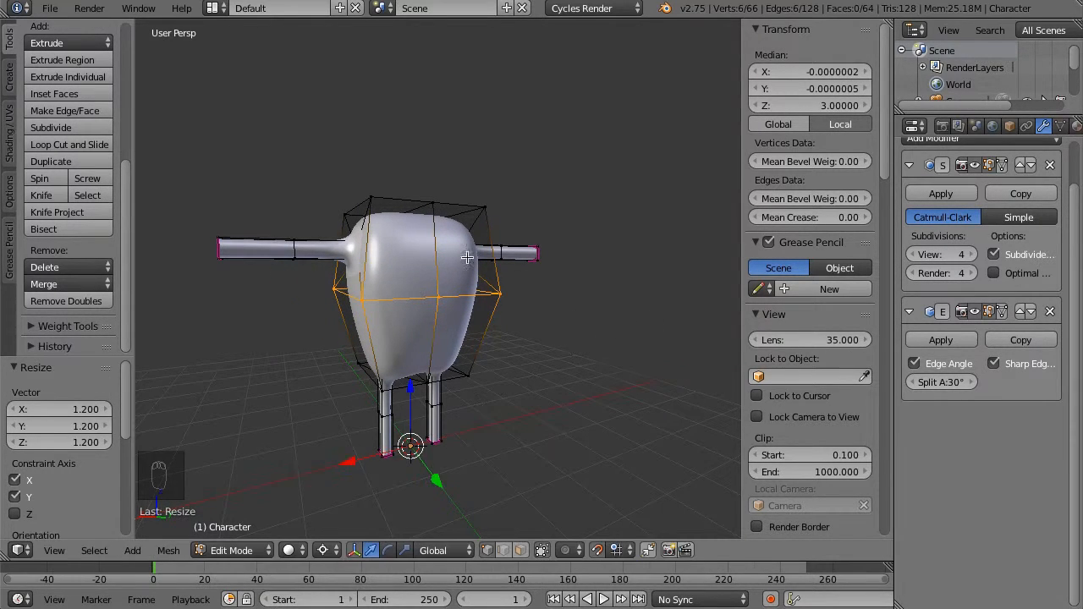
Deselect all vertices of the character mesh.
{"action": "middle_click_drag", "start_coordinate": [305, 206], "coordinate": [370, 253]}
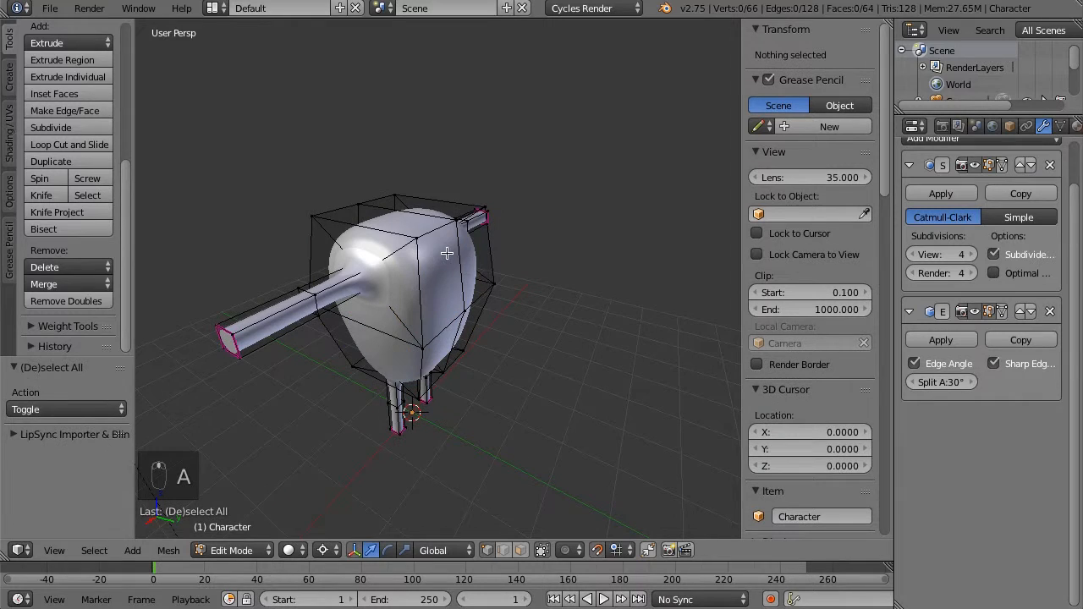
{"action": "scroll", "coordinate": [986, 398], "scroll_direction": "up", "scroll_amount": 2}
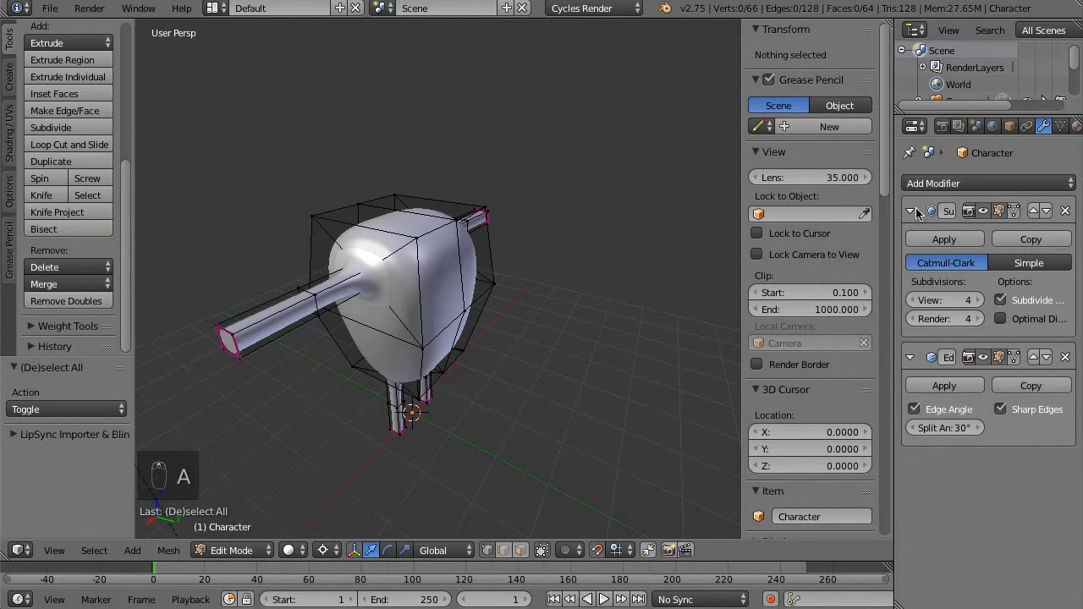
Leave Edit Mode and apply the Subsurf modifier to the character mesh.
{"action": "left_click", "coordinate": [946, 240]}
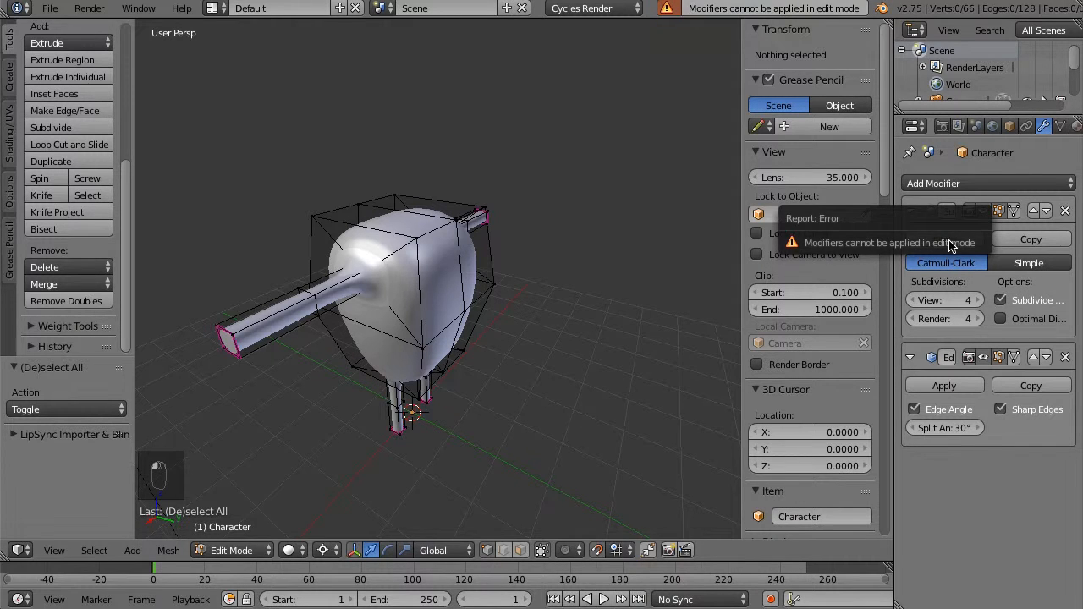
{"action": "key", "text": "Tab"}
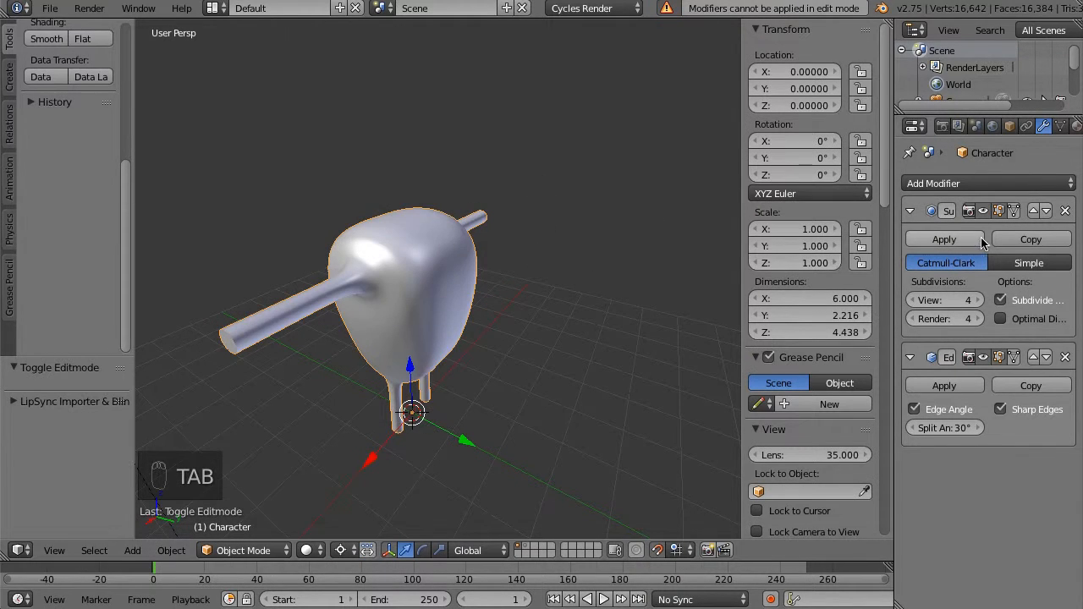
{"action": "left_click", "coordinate": [945, 240]}
Inspect the smoothed body surface, the shoulder area and the flat end cap of the arm.
{"action": "scroll", "coordinate": [395, 274], "scroll_direction": "up", "scroll_amount": 5}
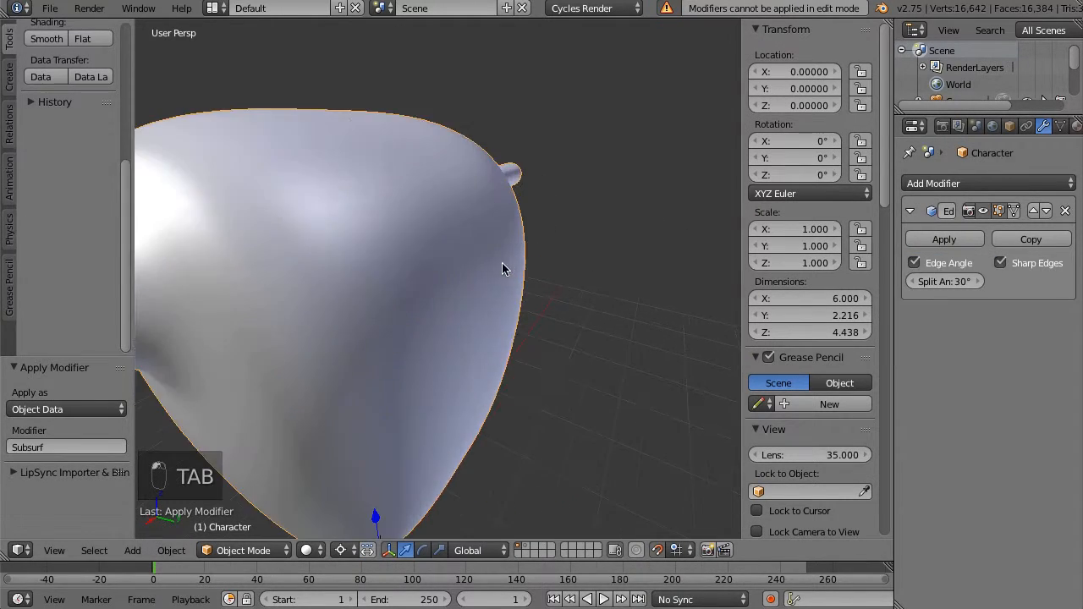
{"action": "scroll", "coordinate": [445, 275], "scroll_direction": "down", "scroll_amount": 4}
{"action": "middle_click_drag", "start_coordinate": [337, 361], "coordinate": [404, 364]}
{"action": "scroll", "coordinate": [401, 361], "scroll_direction": "up", "scroll_amount": 4}
{"action": "scroll", "coordinate": [394, 355], "scroll_direction": "down", "scroll_amount": 5}
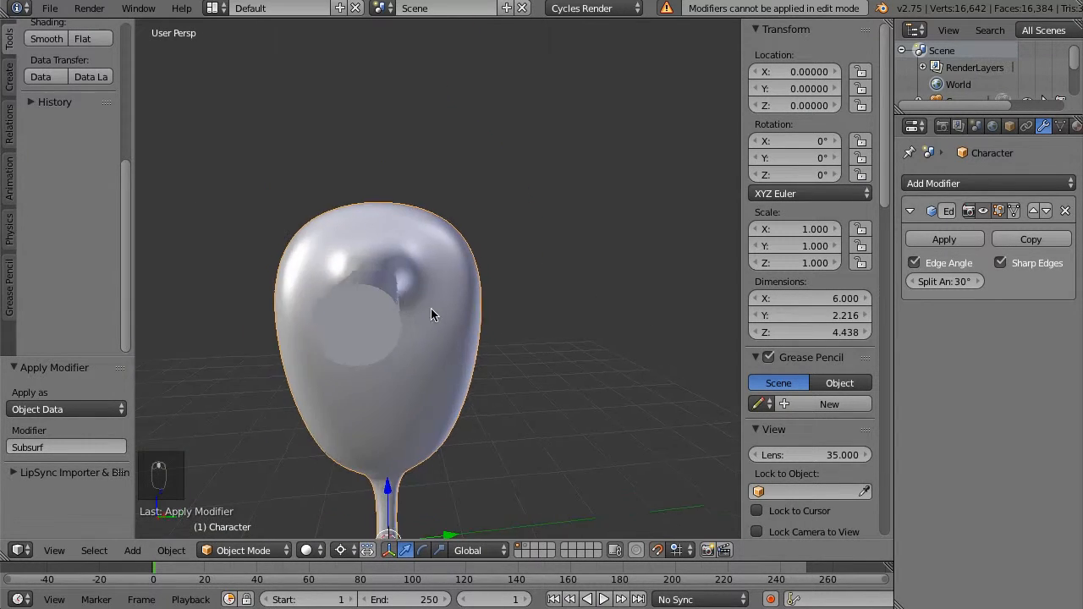
{"action": "middle_click_drag", "start_coordinate": [435, 314], "coordinate": [527, 259]}
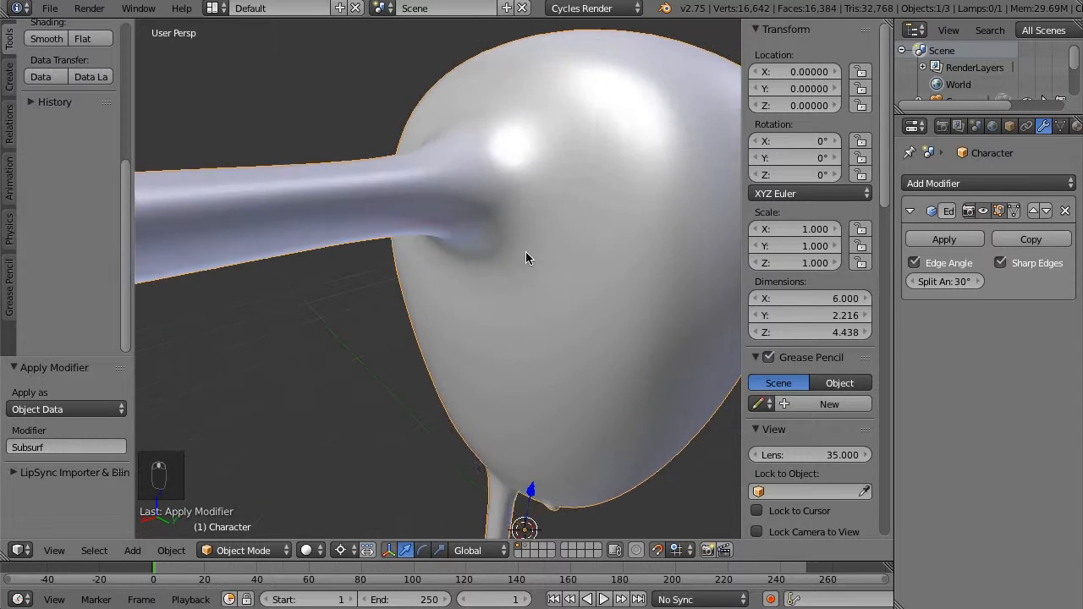
{"action": "scroll", "coordinate": [496, 282], "scroll_direction": "up", "scroll_amount": 4}
{"action": "middle_click_drag", "start_coordinate": [331, 285], "coordinate": [465, 291]}
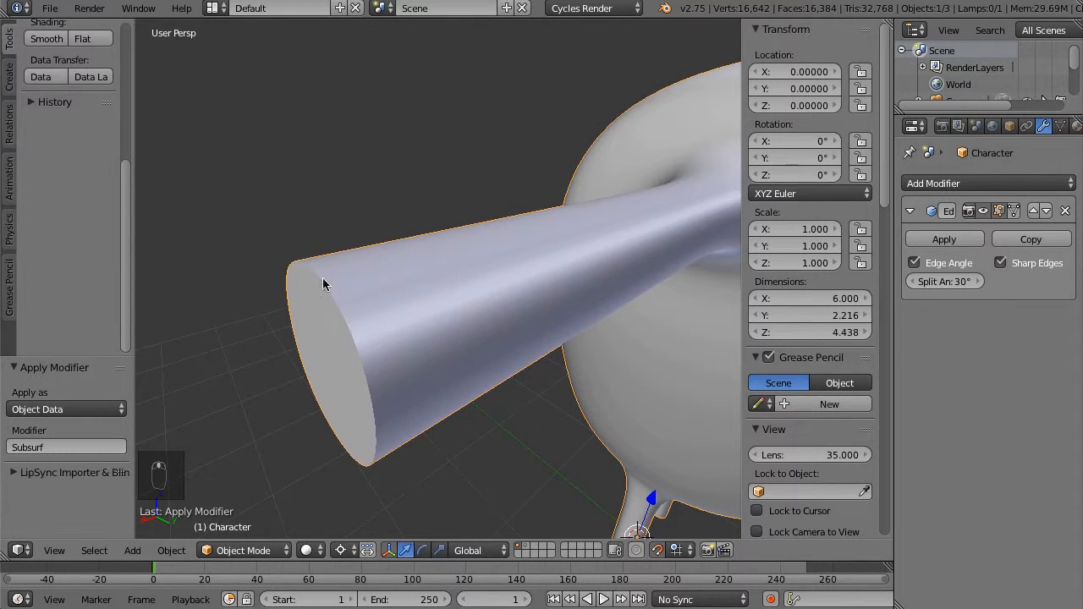
Compare the arm end's shading with the EdgeSplit modifier hidden and shown, and remove that modifier from the character.
{"action": "left_click", "coordinate": [997, 212]}
{"action": "left_click", "coordinate": [984, 211]}
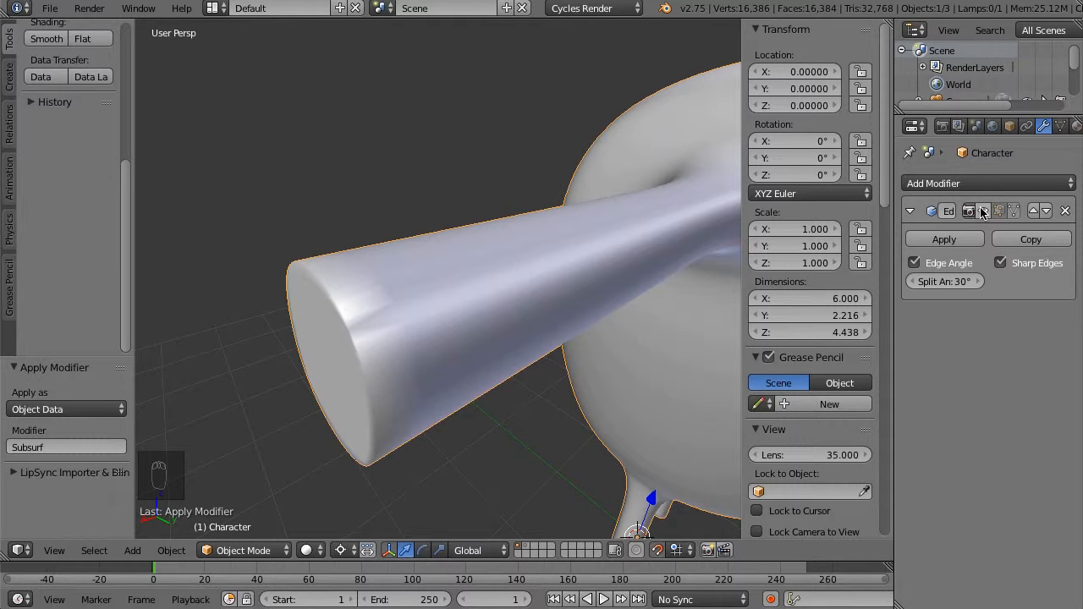
{"action": "left_click", "coordinate": [983, 212]}
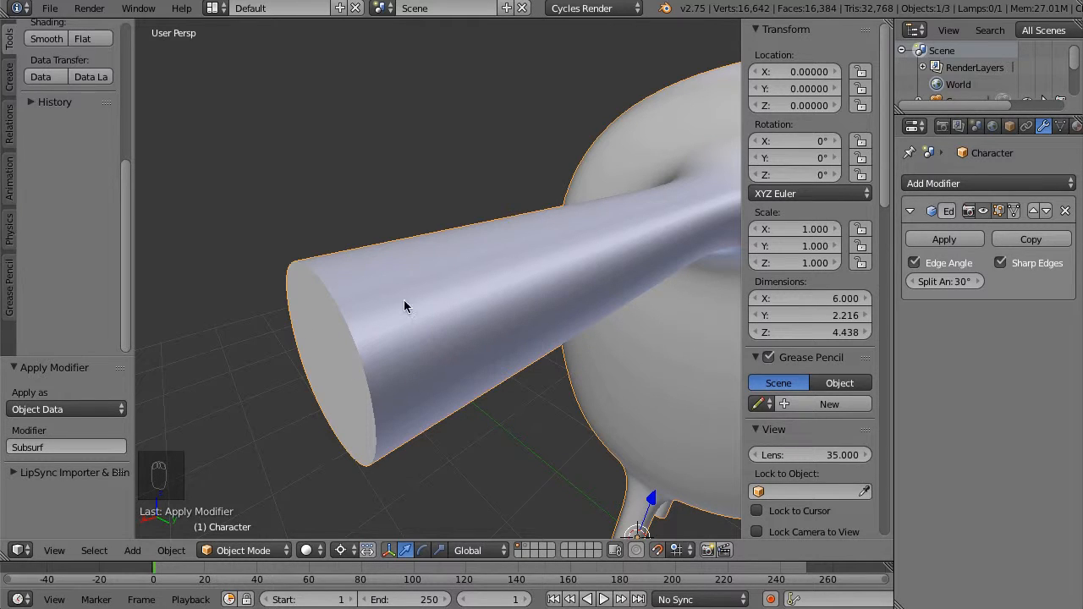
{"action": "left_click", "coordinate": [1065, 210]}
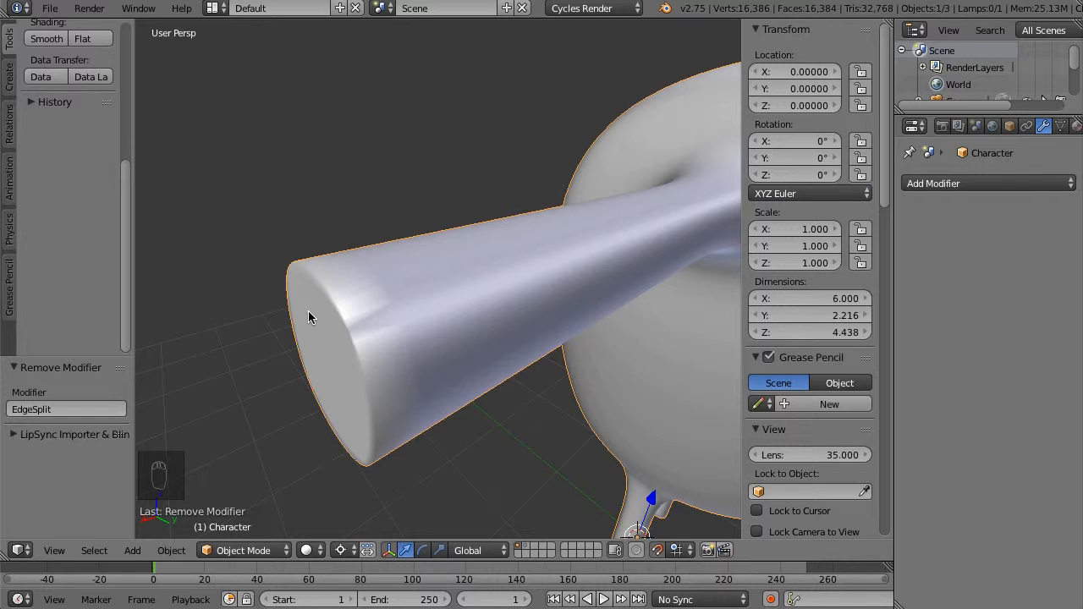
Enter Edit Mode and examine the dense mesh on the body and at the end of the positive-X arm.
{"action": "key", "text": "Tab"}
{"action": "scroll", "coordinate": [242, 303], "scroll_direction": "down", "scroll_amount": 8}
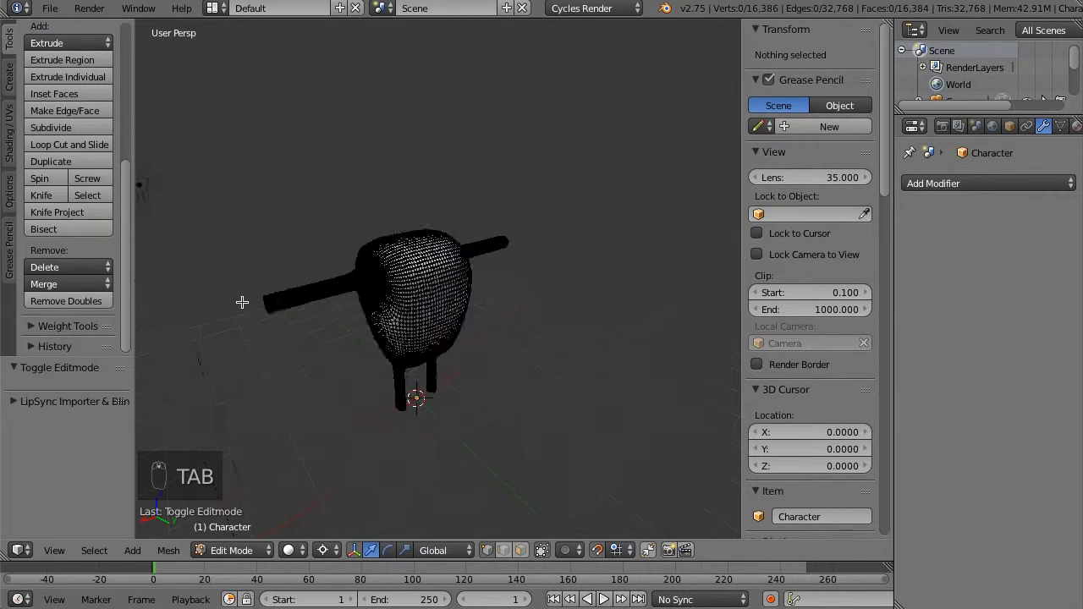
{"action": "scroll", "coordinate": [425, 292], "scroll_direction": "up", "scroll_amount": 10}
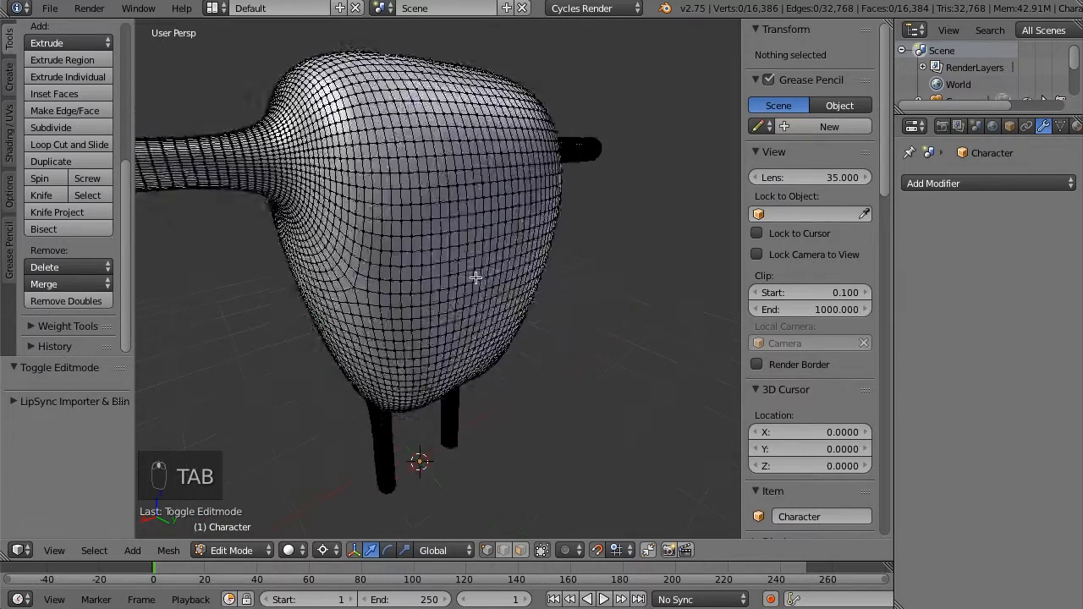
{"action": "right_click", "coordinate": [447, 289]}
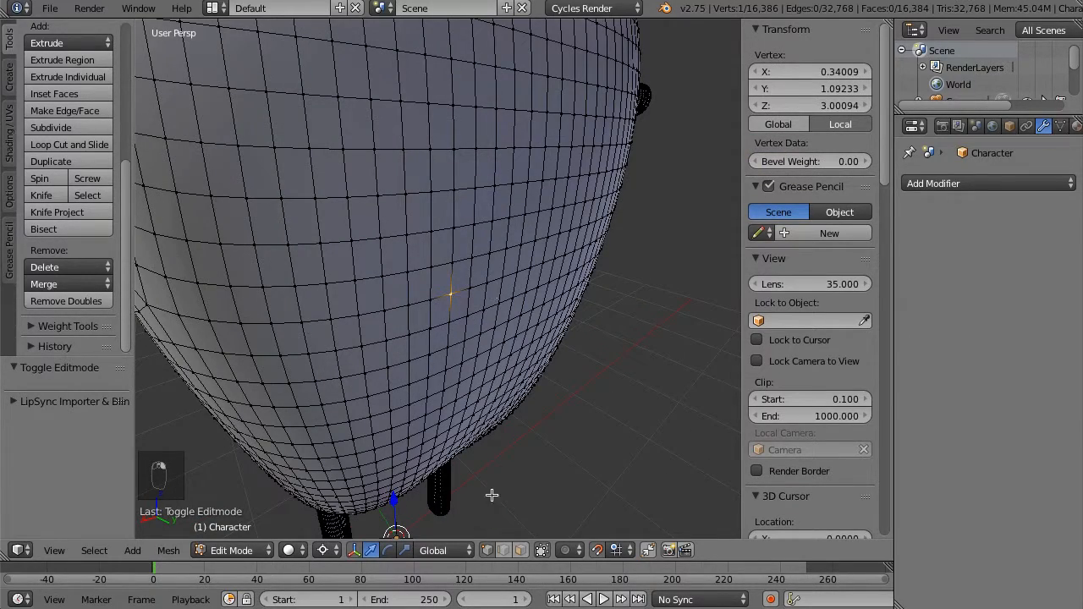
{"action": "scroll", "coordinate": [407, 315], "scroll_direction": "down", "scroll_amount": 5}
{"action": "middle_click_drag", "start_coordinate": [435, 314], "coordinate": [490, 303]}
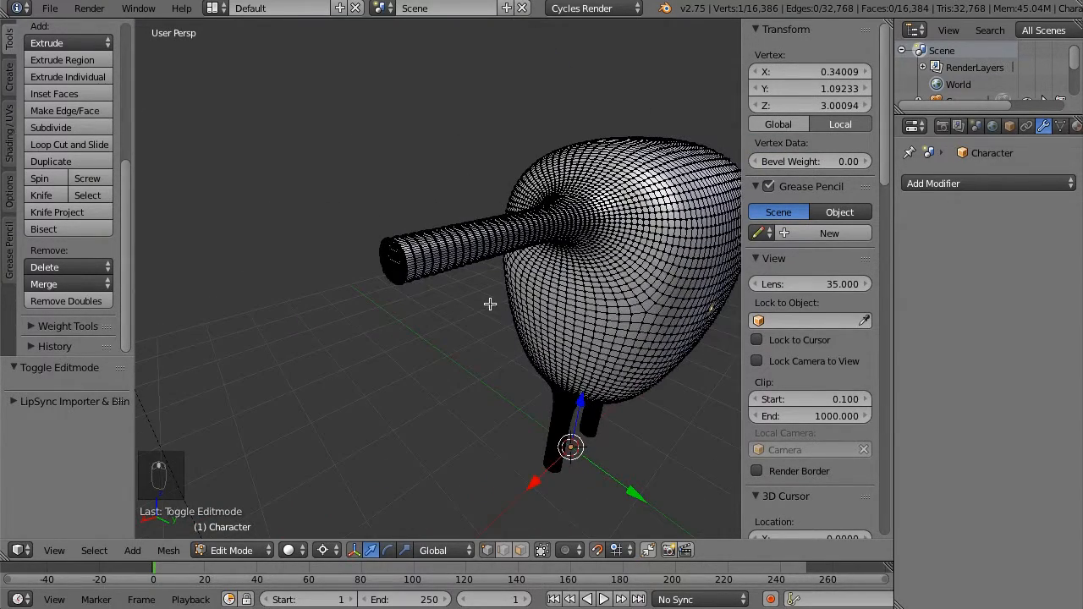
{"action": "scroll", "coordinate": [359, 269], "scroll_direction": "up", "scroll_amount": 4}
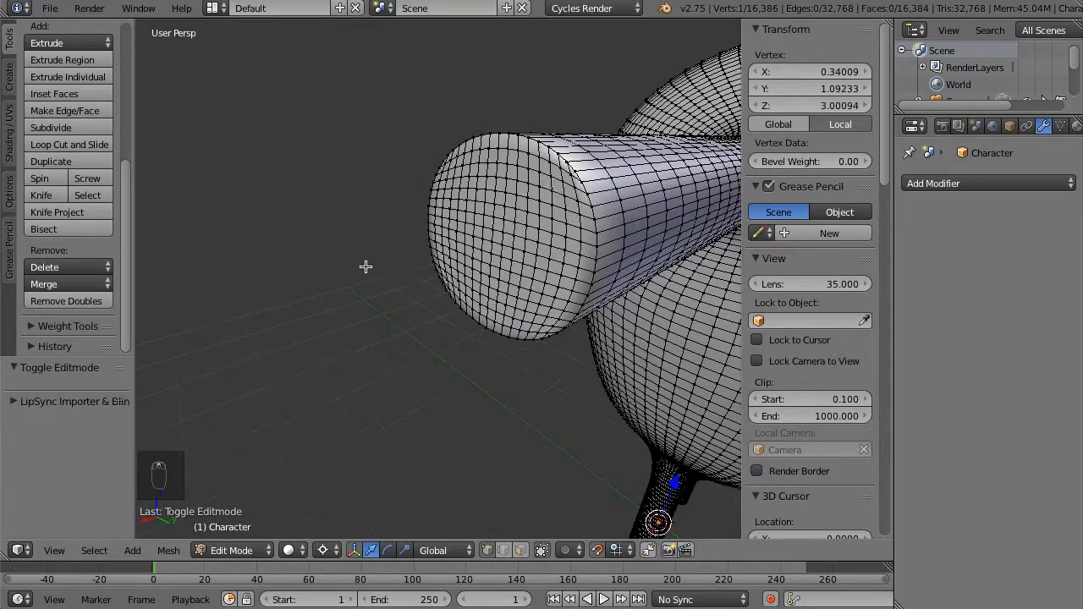
{"action": "middle_click_drag", "start_coordinate": [572, 192], "coordinate": [533, 243]}
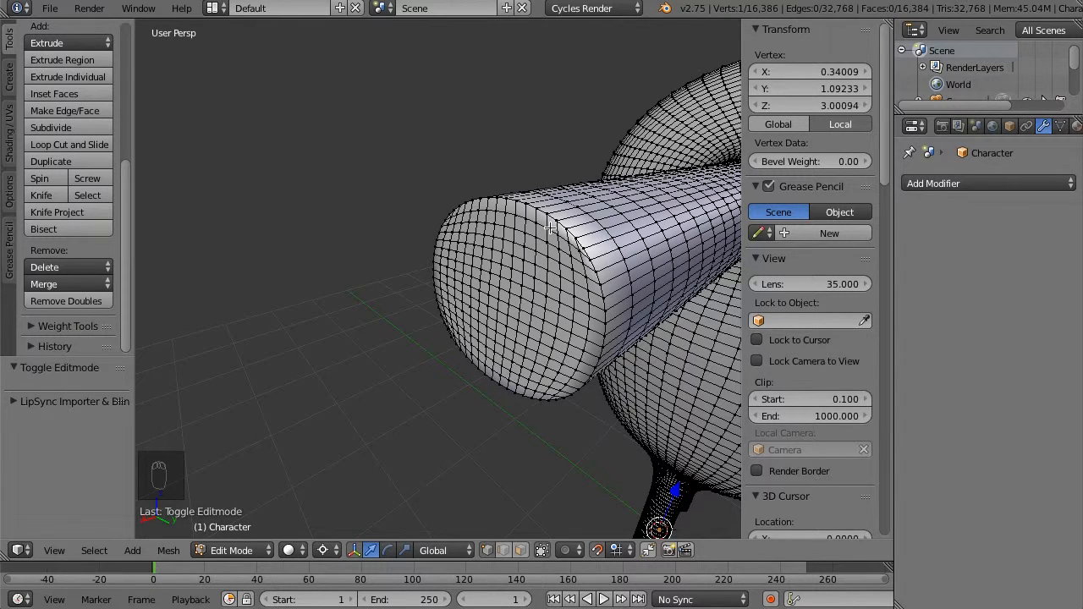
Circle-select the vertices along the upper and side portions of the positive-X arm's end rim, deselecting the stray one.
{"action": "key", "text": "KP_3"}
{"action": "middle_click_drag", "start_coordinate": [652, 174], "coordinate": [481, 261], "text": "shift"}
{"action": "middle_click_drag", "start_coordinate": [562, 202], "coordinate": [430, 269]}
{"action": "scroll", "coordinate": [345, 374], "scroll_direction": "up", "scroll_amount": 4}
{"action": "scroll", "coordinate": [435, 212], "scroll_direction": "down", "scroll_amount": 1}
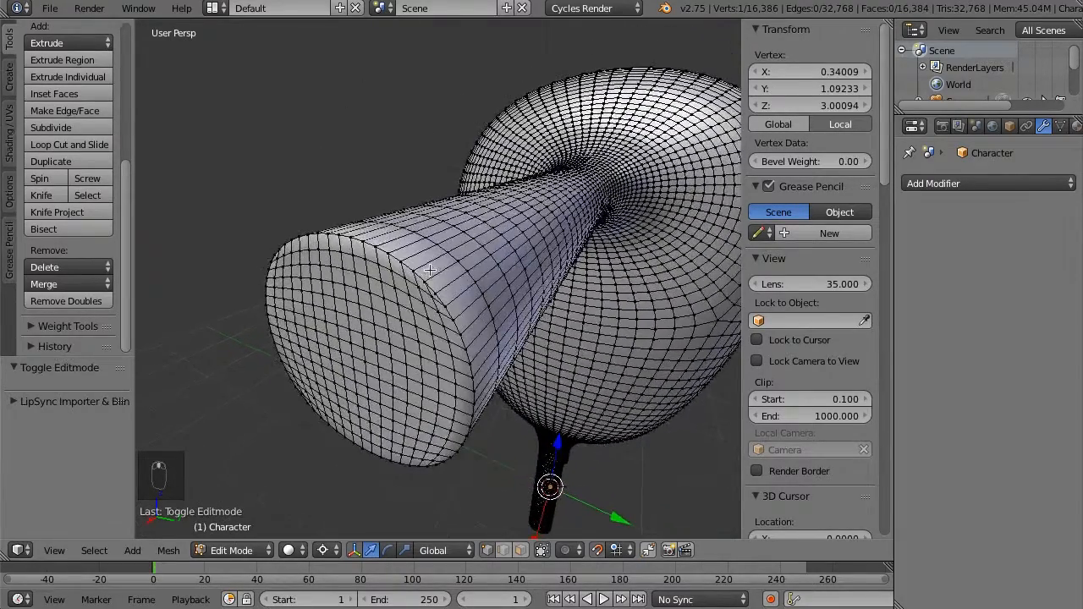
{"action": "key", "text": "c"}
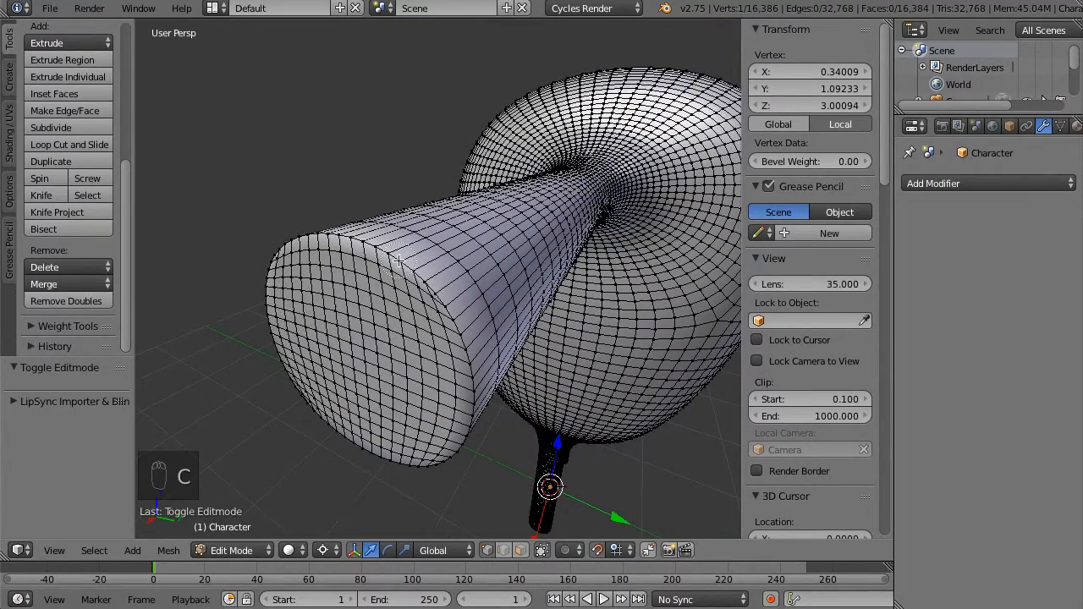
{"action": "mouse_move", "coordinate": [367, 247]}
{"action": "left_mouse_down"}
{"action": "mouse_move", "coordinate": [335, 238]}
{"action": "mouse_move", "coordinate": [274, 250]}
{"action": "mouse_move", "coordinate": [267, 354]}
{"action": "mouse_move", "coordinate": [289, 384]}
{"action": "left_mouse_up"}
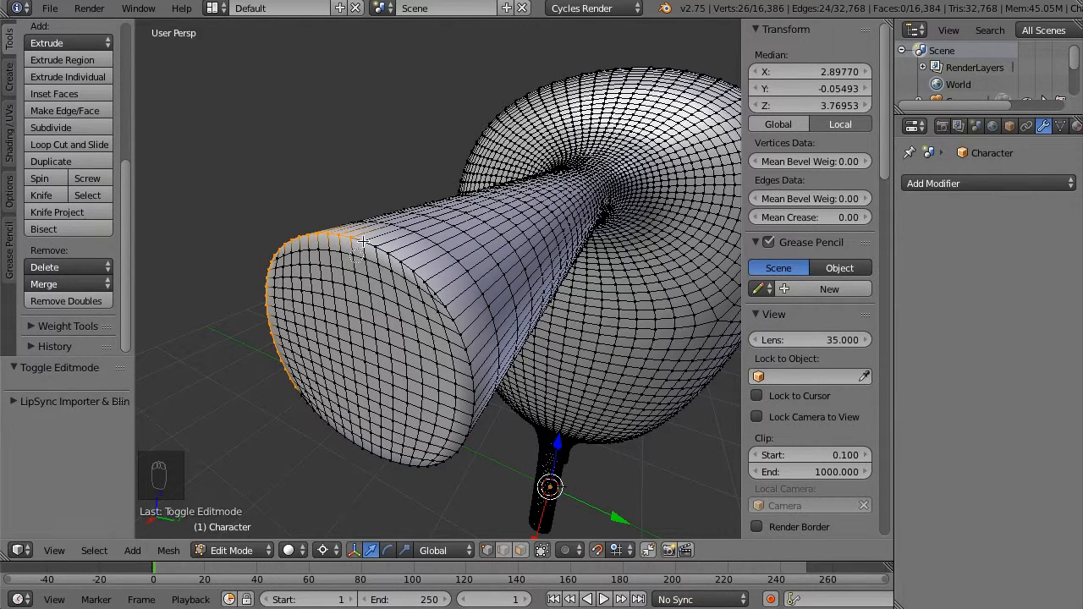
{"action": "mouse_move", "coordinate": [362, 241]}
{"action": "left_mouse_down"}
{"action": "mouse_move", "coordinate": [435, 289]}
{"action": "mouse_move", "coordinate": [477, 383]}
{"action": "mouse_move", "coordinate": [466, 439]}
{"action": "mouse_move", "coordinate": [446, 468]}
{"action": "mouse_move", "coordinate": [427, 468]}
{"action": "left_mouse_up"}
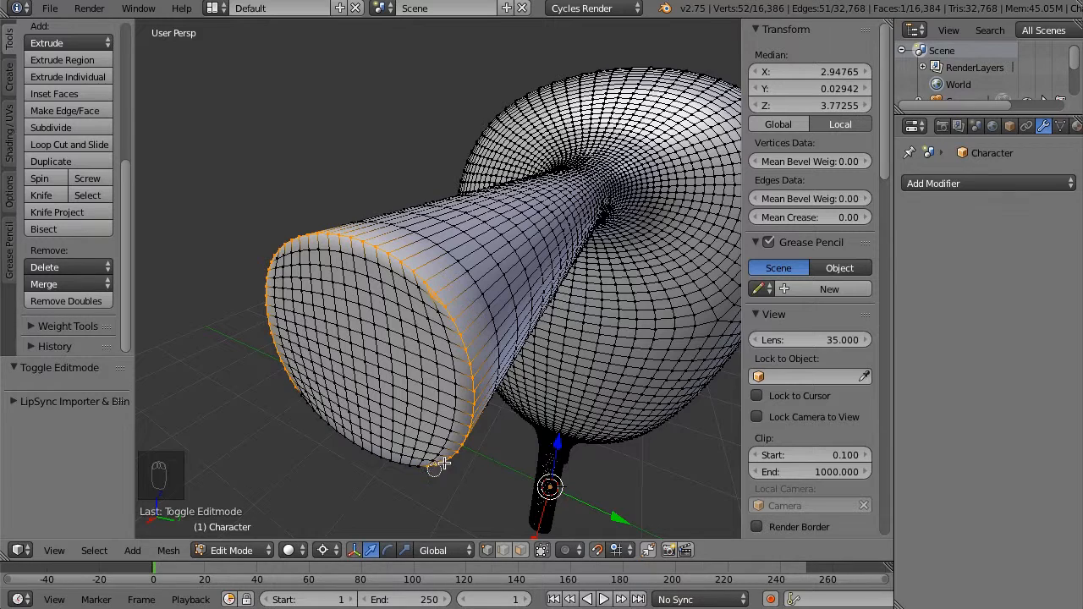
{"action": "middle_click", "coordinate": [427, 300]}
Add the remaining underside vertices to the positive-X arm's rim selection and deselect the surplus vertices beside the loop.
{"action": "middle_click_drag", "start_coordinate": [387, 471], "coordinate": [474, 348]}
{"action": "middle_click_drag", "start_coordinate": [496, 207], "coordinate": [508, 291]}
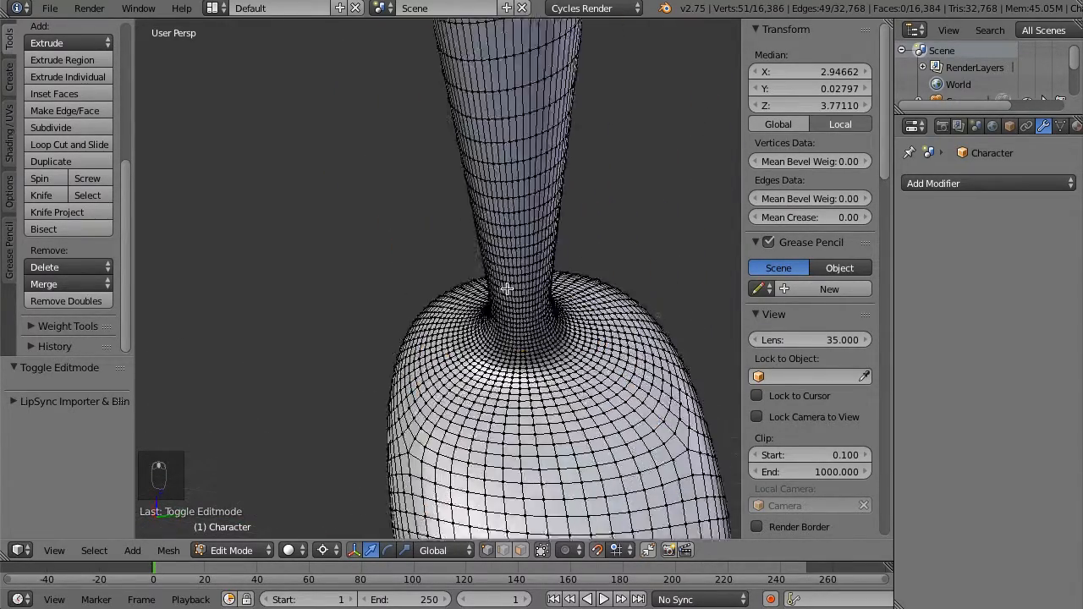
{"action": "middle_click_drag", "start_coordinate": [536, 90], "coordinate": [545, 193]}
{"action": "scroll", "coordinate": [549, 296], "scroll_direction": "up", "scroll_amount": 3}
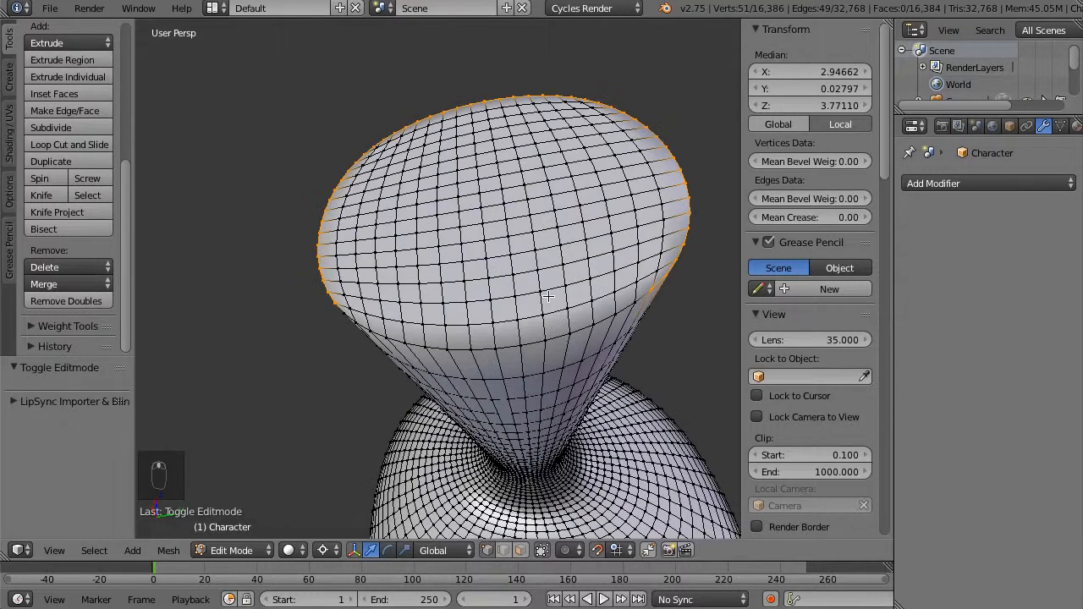
{"action": "key", "text": "c"}
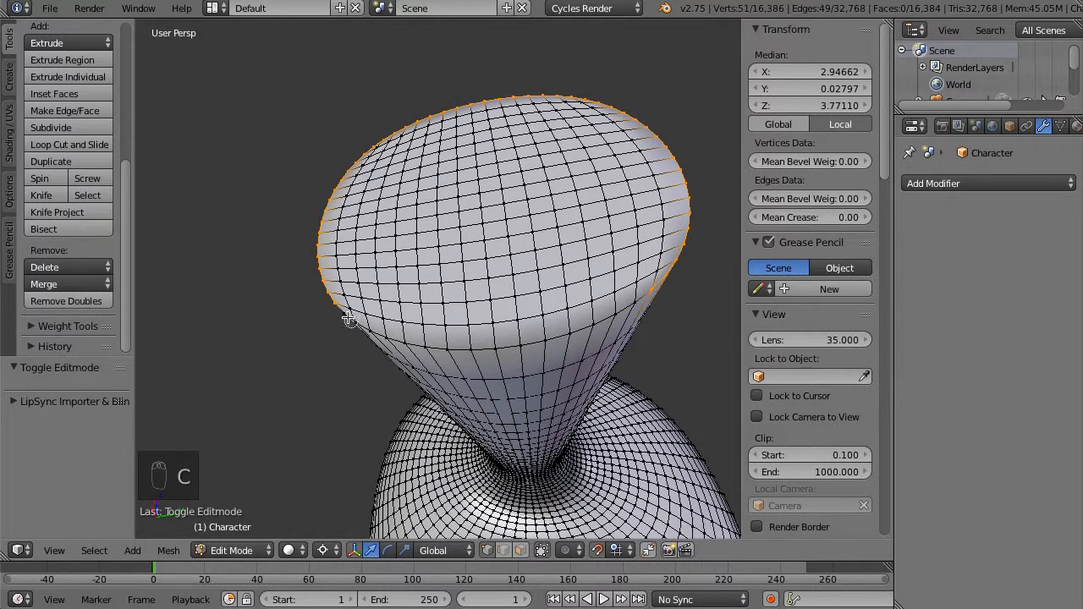
{"action": "mouse_move", "coordinate": [345, 316]}
{"action": "left_mouse_down"}
{"action": "mouse_move", "coordinate": [369, 318]}
{"action": "mouse_move", "coordinate": [376, 347]}
{"action": "mouse_move", "coordinate": [377, 337]}
{"action": "mouse_move", "coordinate": [414, 334]}
{"action": "mouse_move", "coordinate": [474, 345]}
{"action": "mouse_move", "coordinate": [415, 346]}
{"action": "mouse_move", "coordinate": [500, 347]}
{"action": "mouse_move", "coordinate": [595, 326]}
{"action": "mouse_move", "coordinate": [643, 298]}
{"action": "left_mouse_up"}
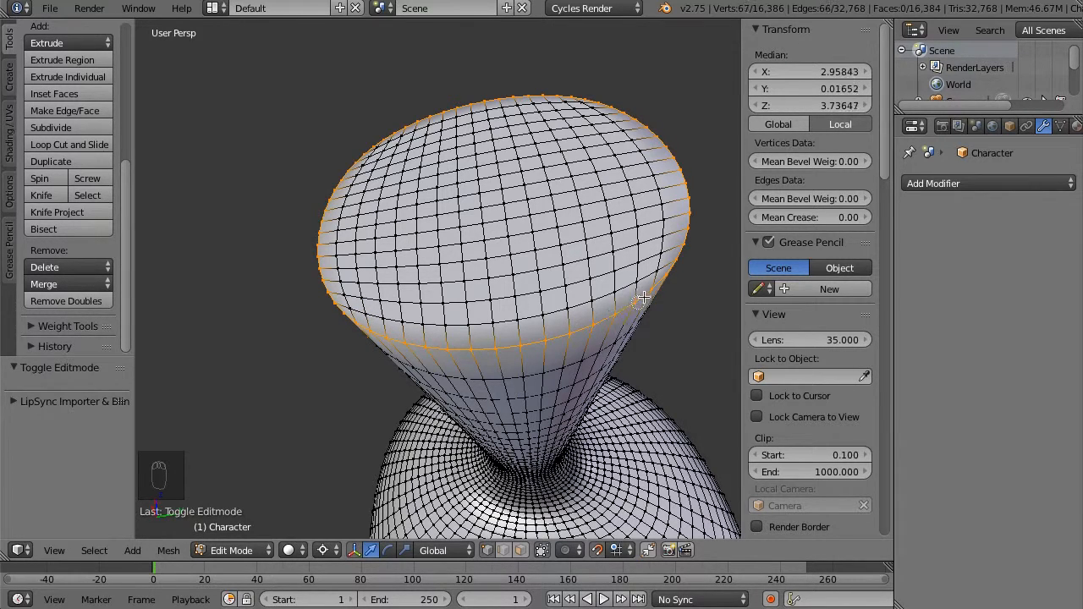
{"action": "middle_click_drag", "start_coordinate": [522, 375], "coordinate": [439, 344]}
{"action": "right_click", "coordinate": [673, 238], "text": "shift"}
{"action": "right_click", "coordinate": [415, 338], "text": "shift"}
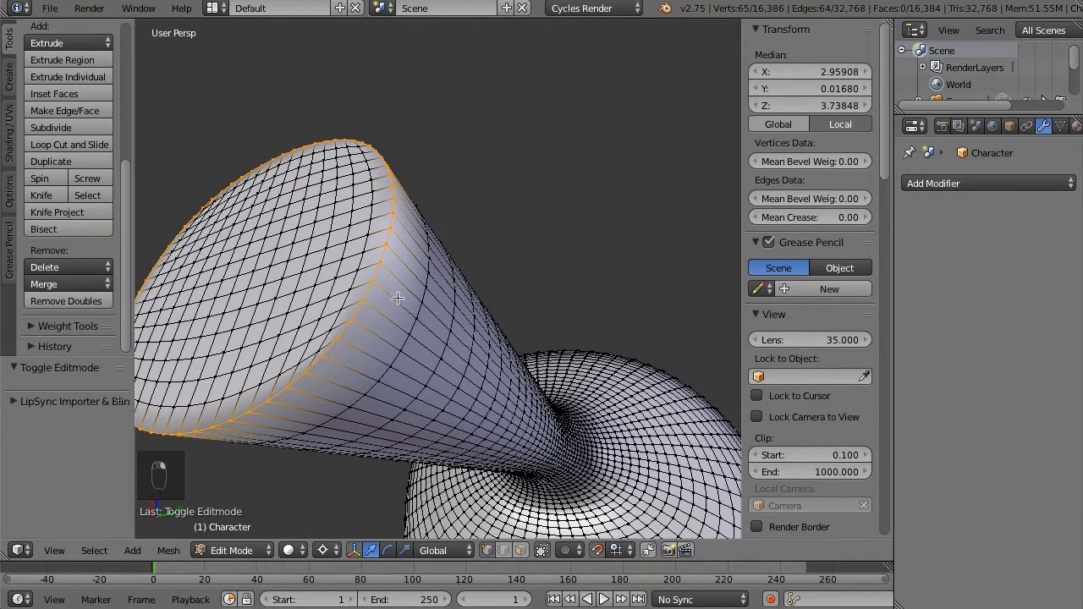
Bevel the positive-X arm's end rim with 4 segments and an offset of about 0.0045, and check the shading in Object Mode.
{"action": "key", "text": "ctrl+b"}
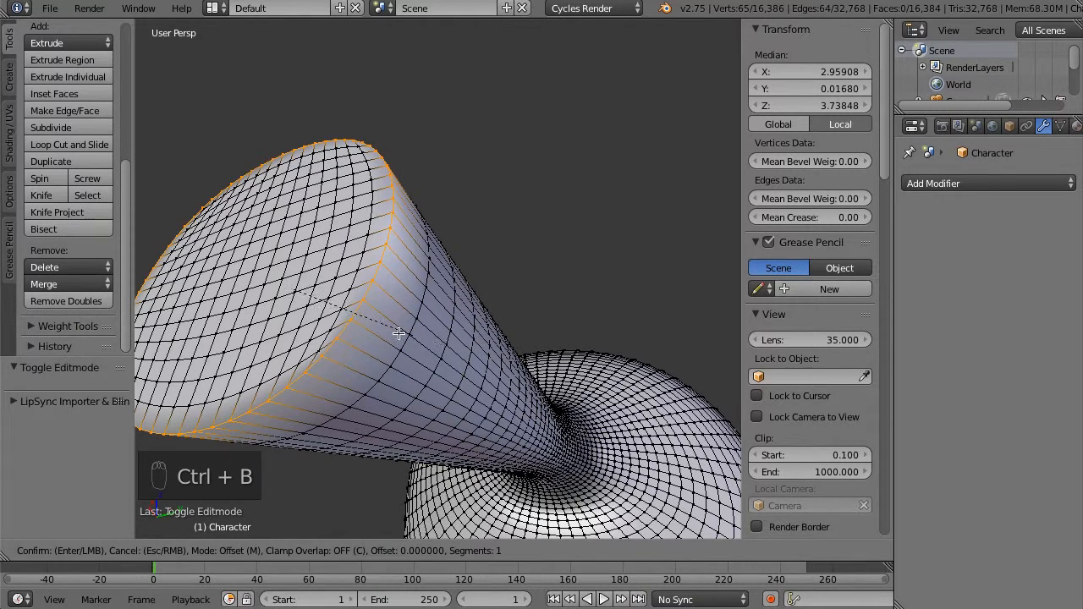
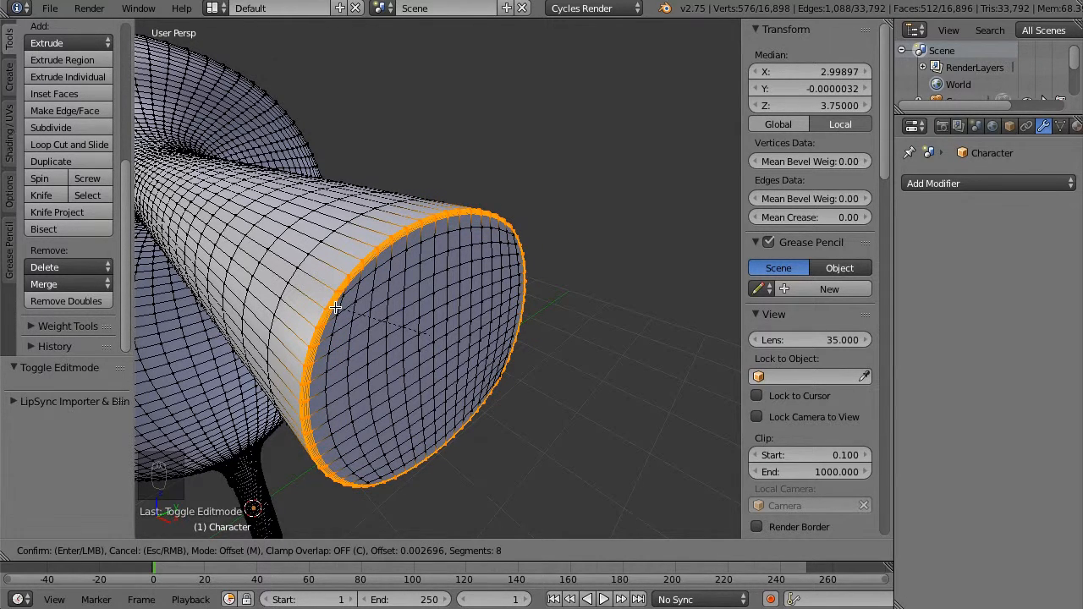
{"action": "scroll", "coordinate": [335, 308], "scroll_direction": "up", "scroll_amount": 1}
{"action": "scroll", "coordinate": [335, 308], "scroll_direction": "down", "scroll_amount": 2}
{"action": "scroll", "coordinate": [335, 308], "scroll_direction": "down", "scroll_amount": 1}
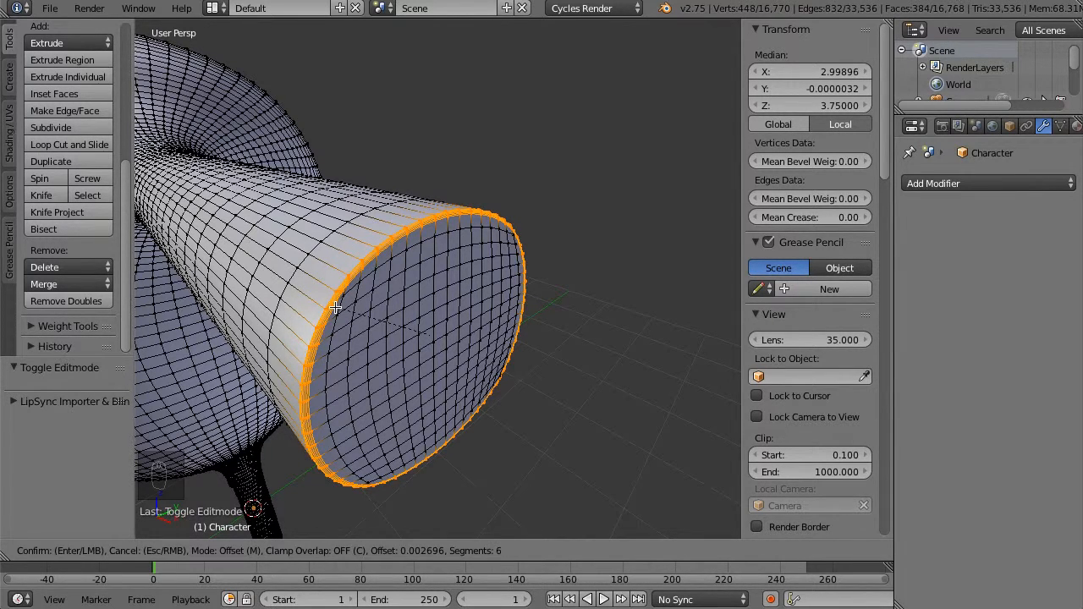
{"action": "scroll", "coordinate": [335, 308], "scroll_direction": "down", "scroll_amount": 2}
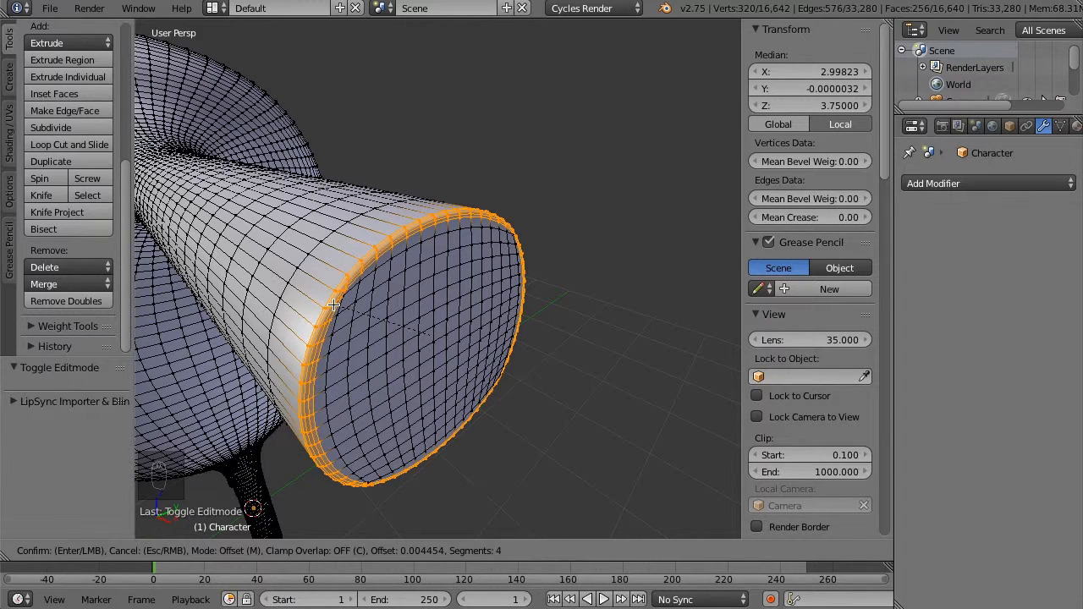
{"action": "left_click", "coordinate": [335, 304]}
{"action": "middle_click_drag", "start_coordinate": [386, 308], "coordinate": [415, 309]}
{"action": "key", "text": "Tab"}
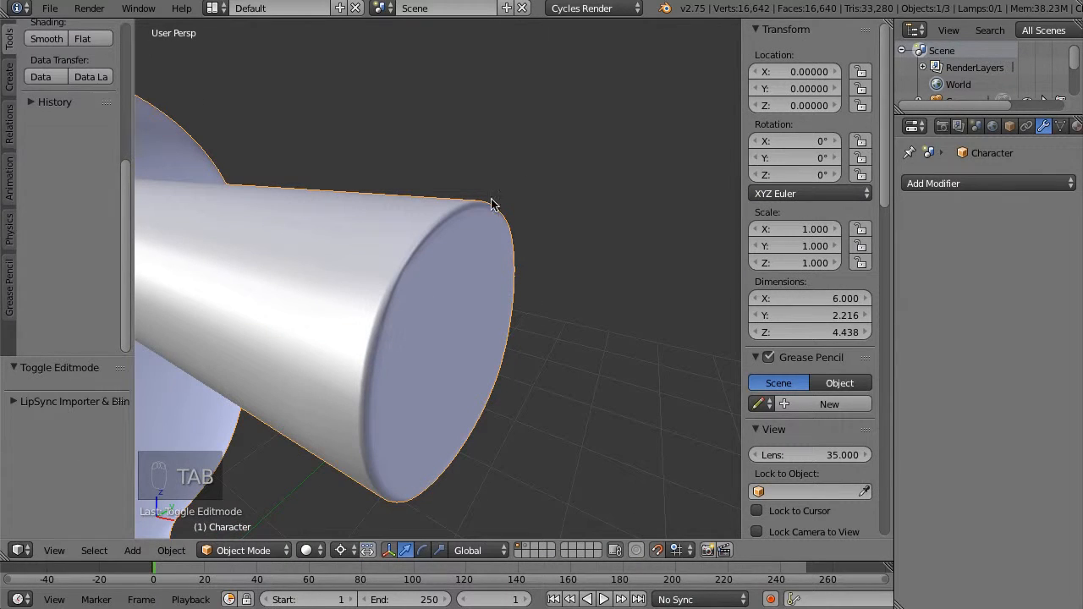
{"action": "middle_click_drag", "start_coordinate": [440, 261], "coordinate": [467, 259]}
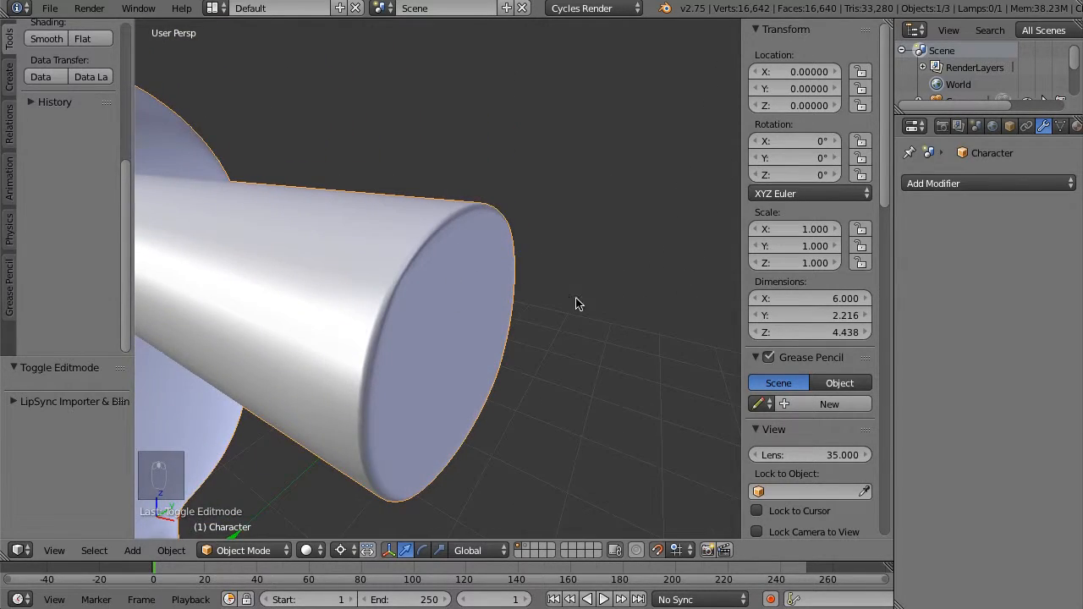
{"action": "scroll", "coordinate": [578, 305], "scroll_direction": "down", "scroll_amount": 6}
Return to Edit Mode, deselect everything and circle-select the first part of the negative-X arm's end rim.
{"action": "key", "text": "Tab"}
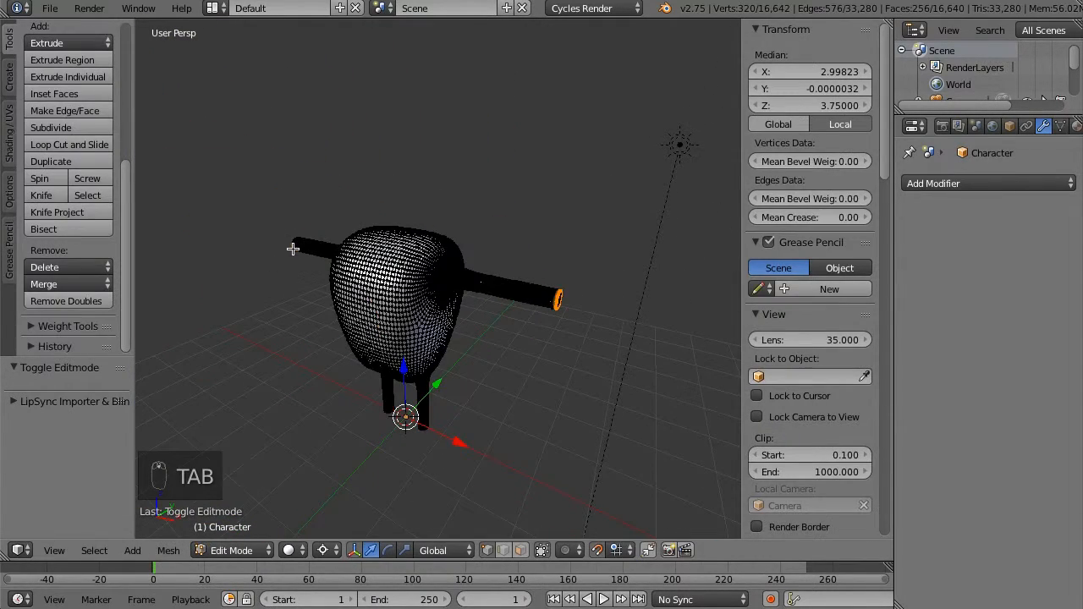
{"action": "middle_click_drag", "start_coordinate": [293, 248], "coordinate": [559, 270]}
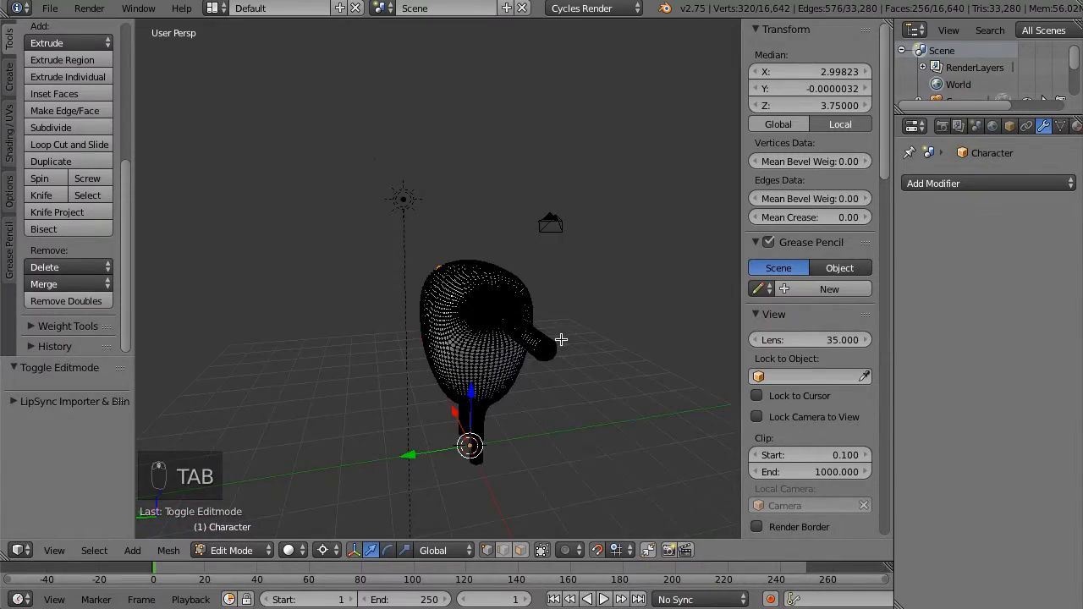
{"action": "middle_click_drag", "start_coordinate": [561, 340], "coordinate": [270, 330]}
{"action": "scroll", "coordinate": [496, 288], "scroll_direction": "up", "scroll_amount": 4}
{"action": "key", "text": "c"}
{"action": "key", "text": "a"}
{"action": "key", "text": "c"}
{"action": "mouse_move", "coordinate": [258, 331]}
{"action": "left_mouse_down"}
{"action": "mouse_move", "coordinate": [413, 407]}
{"action": "mouse_move", "coordinate": [206, 407]}
{"action": "mouse_move", "coordinate": [413, 414]}
{"action": "left_mouse_up"}
{"action": "right_click", "coordinate": [413, 410]}
Complete the vertex selection around the negative-X arm's end rim and deselect the extra vertices next to the loop.
{"action": "mouse_move", "coordinate": [413, 406]}
{"action": "middle_mouse_down"}
{"action": "mouse_move", "coordinate": [503, 373]}
{"action": "mouse_move", "coordinate": [491, 350]}
{"action": "middle_mouse_up"}
{"action": "key", "text": "c"}
{"action": "right_click", "coordinate": [491, 348]}
{"action": "mouse_move", "coordinate": [491, 348]}
{"action": "middle_mouse_down"}
{"action": "mouse_move", "coordinate": [467, 308]}
{"action": "mouse_move", "coordinate": [406, 283]}
{"action": "middle_mouse_up"}
{"action": "key", "text": "c"}
{"action": "mouse_move", "coordinate": [510, 158]}
{"action": "middle_mouse_down"}
{"action": "mouse_move", "coordinate": [534, 197]}
{"action": "mouse_move", "coordinate": [637, 188]}
{"action": "middle_mouse_up"}
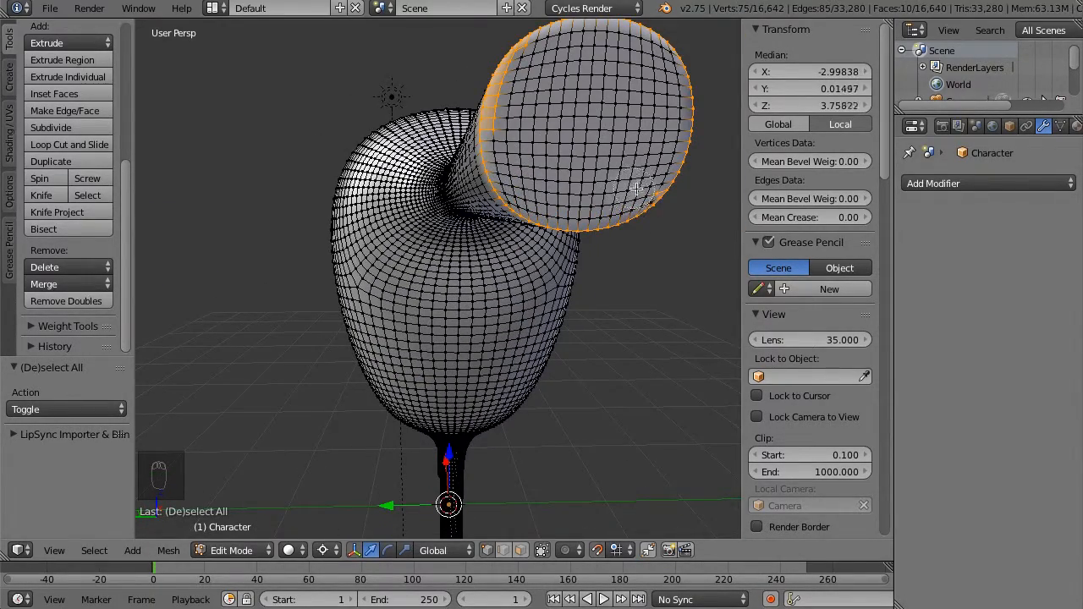
{"action": "middle_click_drag", "start_coordinate": [510, 127], "coordinate": [519, 52]}
{"action": "middle_click_drag", "start_coordinate": [632, 74], "coordinate": [615, 101]}
{"action": "key", "text": "c"}
{"action": "middle_click_drag", "start_coordinate": [376, 394], "coordinate": [377, 416]}
{"action": "mouse_move", "coordinate": [389, 415]}
{"action": "middle_mouse_down"}
{"action": "mouse_move", "coordinate": [370, 389]}
{"action": "mouse_move", "coordinate": [382, 391]}
{"action": "middle_mouse_up"}
Bevel the negative-X arm's end rim with 4 segments and an offset of about 0.0044, and clear the selection.
{"action": "key", "text": "ctrl+r"}
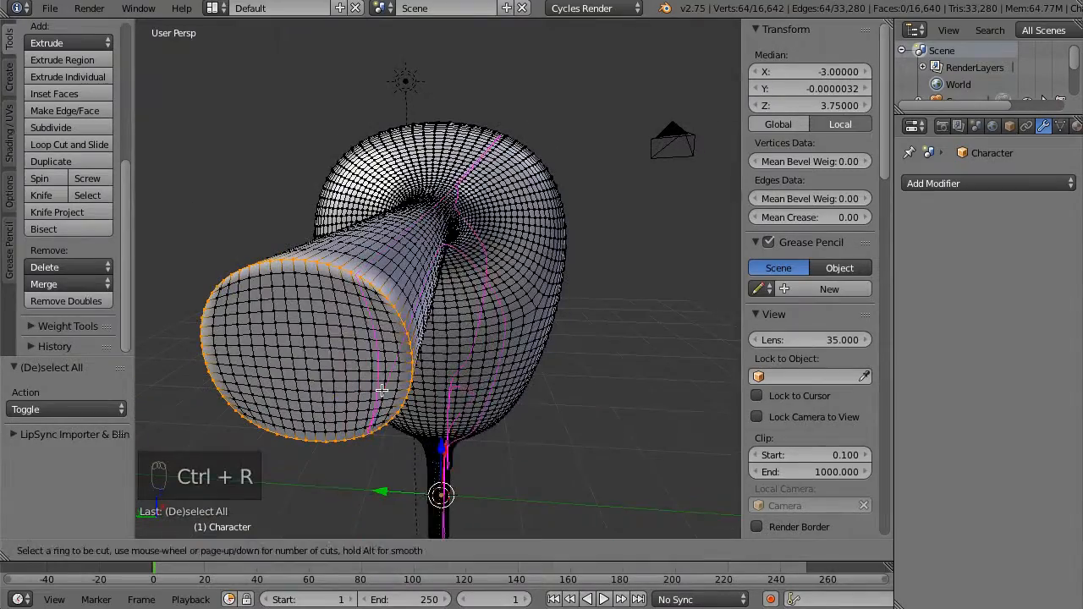
{"action": "right_click", "coordinate": [382, 390]}
{"action": "key", "text": "ctrl+b"}
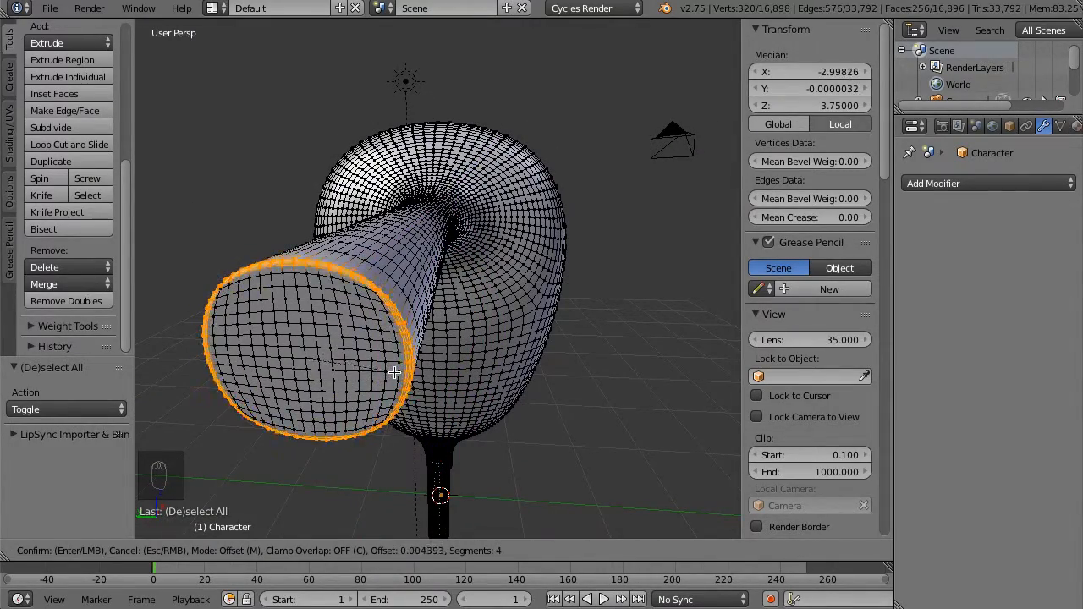
{"action": "left_click", "coordinate": [399, 375]}
{"action": "key", "text": "a"}
{"action": "key", "text": "a"}
{"action": "key", "text": "a"}
Select the vertex loop around the negative-X leg's end rim and deselect the stray vertices beside it.
{"action": "middle_click_drag", "start_coordinate": [423, 499], "coordinate": [329, 246]}
{"action": "scroll", "coordinate": [343, 255], "scroll_direction": "up", "scroll_amount": 3}
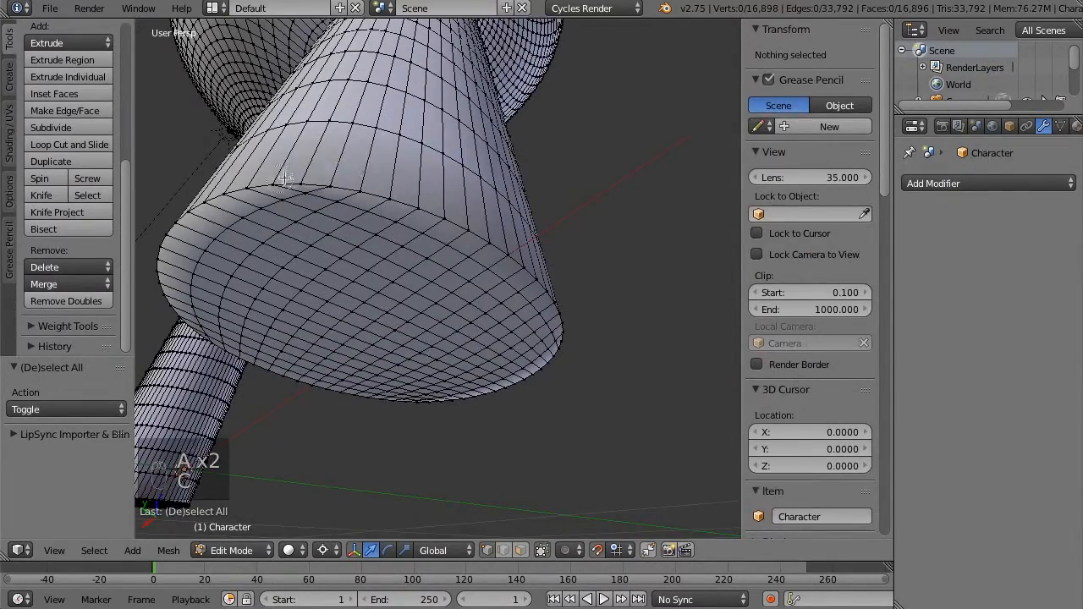
{"action": "right_click", "coordinate": [566, 324], "text": "alt"}
{"action": "middle_click_drag", "start_coordinate": [170, 270], "coordinate": [491, 286]}
{"action": "right_click", "coordinate": [371, 256], "text": "alt+shift"}
{"action": "left_click_drag", "start_coordinate": [371, 257], "coordinate": [412, 307]}
{"action": "right_click", "coordinate": [414, 296]}
{"action": "scroll", "coordinate": [413, 290], "scroll_direction": "up", "scroll_amount": 2}
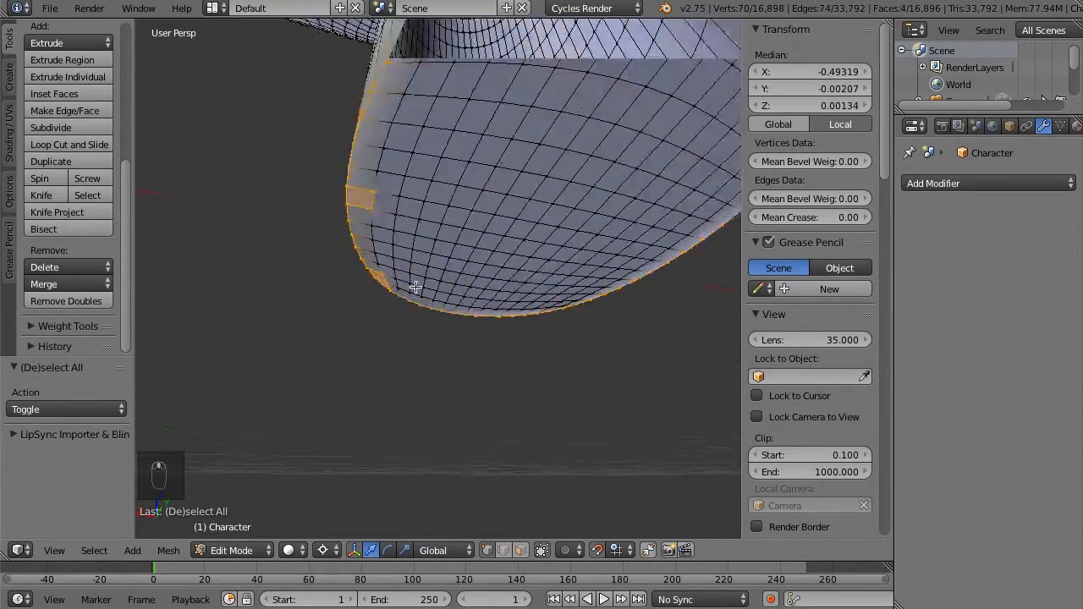
{"action": "key", "text": "c"}
{"action": "middle_click_drag", "start_coordinate": [401, 281], "coordinate": [380, 186]}
{"action": "right_click", "coordinate": [378, 199]}
Bevel the negative-X leg's end rim with 4 segments and deselect everything.
{"action": "mouse_move", "coordinate": [379, 321]}
{"action": "middle_mouse_down"}
{"action": "mouse_move", "coordinate": [419, 436]}
{"action": "mouse_move", "coordinate": [411, 356]}
{"action": "middle_mouse_up"}
{"action": "key", "text": "ctrl+b"}
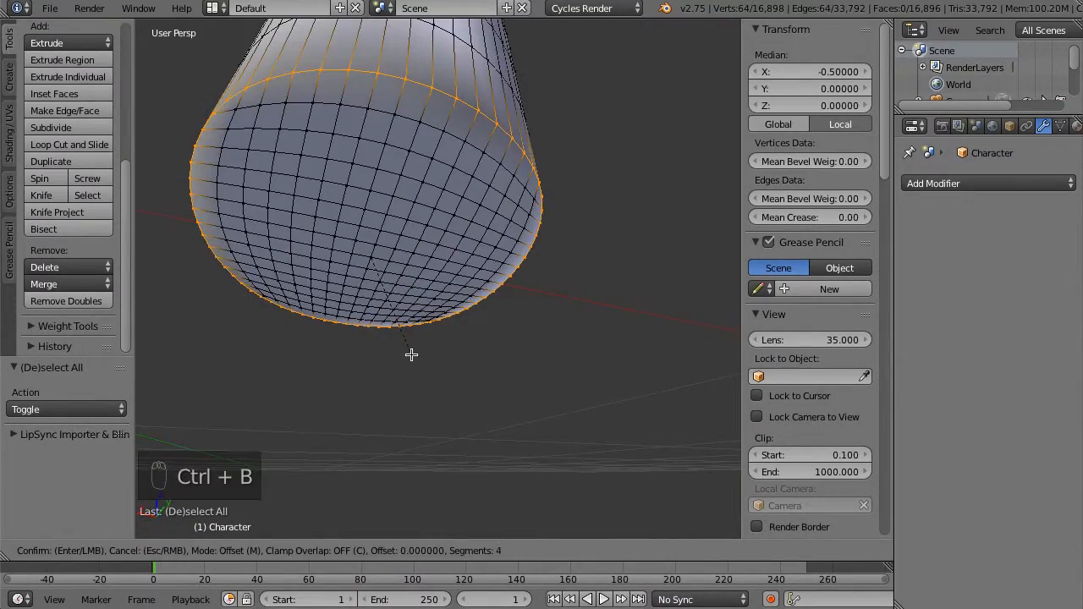
{"action": "left_click", "coordinate": [489, 284]}
{"action": "key", "text": "Escape"}
{"action": "key", "text": "a"}
Circle-select the vertices around the positive-X leg's end rim.
{"action": "mouse_move", "coordinate": [492, 288]}
{"action": "middle_mouse_down"}
{"action": "mouse_move", "coordinate": [398, 353]}
{"action": "mouse_move", "coordinate": [313, 319]}
{"action": "middle_mouse_up"}
{"action": "scroll", "coordinate": [314, 319], "scroll_direction": "up", "scroll_amount": 3}
{"action": "key", "text": "c"}
{"action": "mouse_move", "coordinate": [180, 223]}
{"action": "left_mouse_down"}
{"action": "mouse_move", "coordinate": [256, 205]}
{"action": "mouse_move", "coordinate": [316, 360]}
{"action": "mouse_move", "coordinate": [184, 223]}
{"action": "left_mouse_up"}
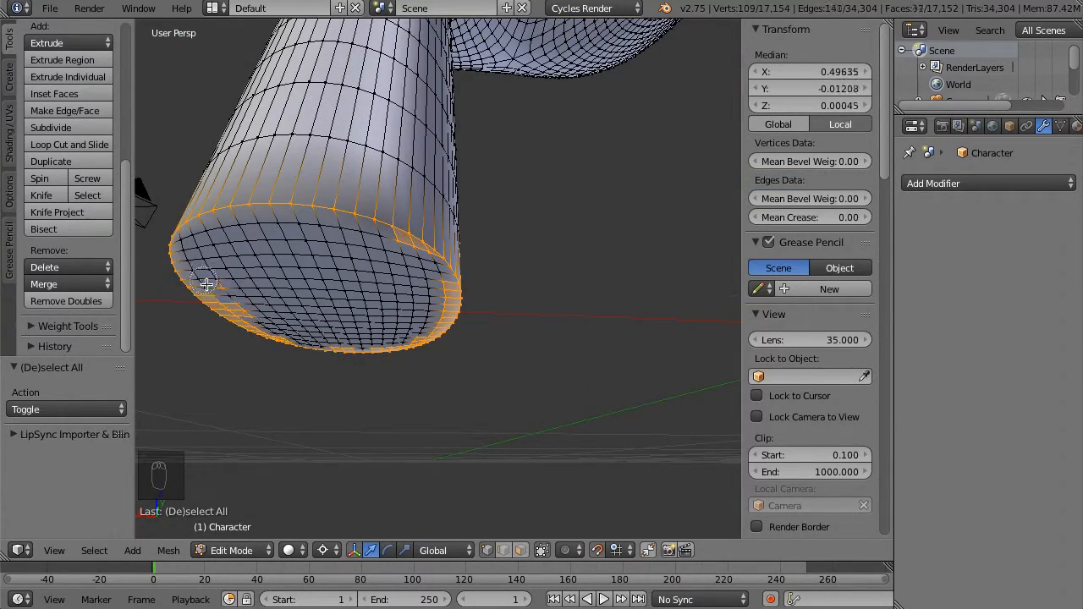
Deselect the surplus vertices beside the positive-X leg's rim so only the end loop stays selected.
{"action": "middle_click_drag", "start_coordinate": [205, 286], "coordinate": [292, 324]}
{"action": "middle_click_drag", "start_coordinate": [396, 245], "coordinate": [425, 257]}
{"action": "right_click", "coordinate": [423, 257]}
{"action": "scroll", "coordinate": [327, 419], "scroll_direction": "up", "scroll_amount": 2}
{"action": "key", "text": "c"}
{"action": "mouse_move", "coordinate": [546, 159]}
{"action": "middle_mouse_down"}
{"action": "mouse_move", "coordinate": [431, 308]}
{"action": "mouse_move", "coordinate": [450, 302]}
{"action": "mouse_move", "coordinate": [314, 327]}
{"action": "mouse_move", "coordinate": [259, 300]}
{"action": "mouse_move", "coordinate": [254, 322]}
{"action": "middle_mouse_up"}
{"action": "right_click", "coordinate": [254, 322]}
{"action": "scroll", "coordinate": [369, 335], "scroll_direction": "down", "scroll_amount": 8}
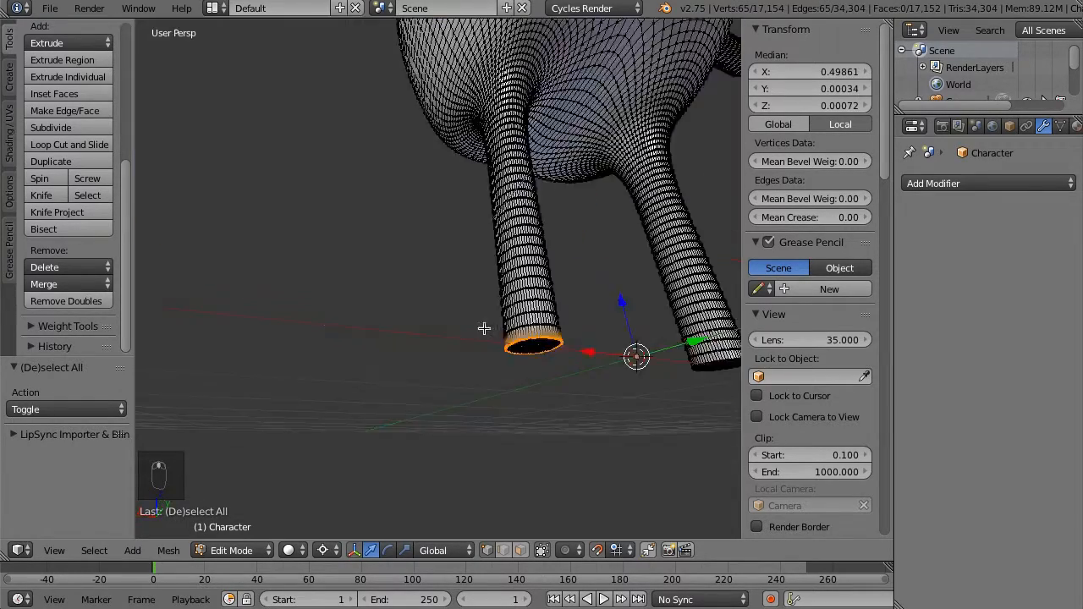
{"action": "key", "text": "c"}
{"action": "left_click", "coordinate": [441, 312]}
{"action": "middle_click_drag", "start_coordinate": [483, 329], "coordinate": [365, 317]}
{"action": "right_click", "coordinate": [440, 310]}
Bevel the positive-X leg's end rim with 4 segments and clear the selection.
{"action": "scroll", "coordinate": [407, 342], "scroll_direction": "up", "scroll_amount": 4}
{"action": "key", "text": "ctrl+b"}
{"action": "scroll", "coordinate": [423, 346], "scroll_direction": "up", "scroll_amount": 1}
{"action": "left_click", "coordinate": [426, 348]}
{"action": "key", "text": "Escape"}
{"action": "key", "text": "a"}
Return to Object Mode and check the shading of the bevelled leg end and the whole character.
{"action": "scroll", "coordinate": [424, 343], "scroll_direction": "down", "scroll_amount": 8}
{"action": "key", "text": "Tab"}
{"action": "scroll", "coordinate": [413, 310], "scroll_direction": "up", "scroll_amount": 8}
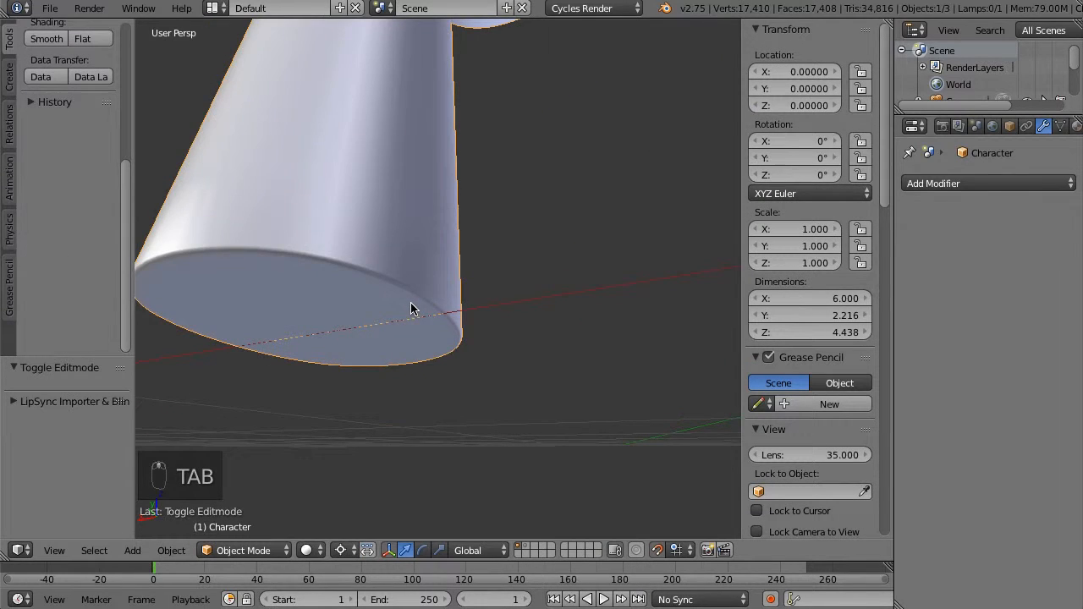
{"action": "scroll", "coordinate": [411, 309], "scroll_direction": "down", "scroll_amount": 8}
{"action": "middle_click_drag", "start_coordinate": [416, 252], "coordinate": [569, 243]}
{"action": "scroll", "coordinate": [353, 205], "scroll_direction": "down", "scroll_amount": 4}
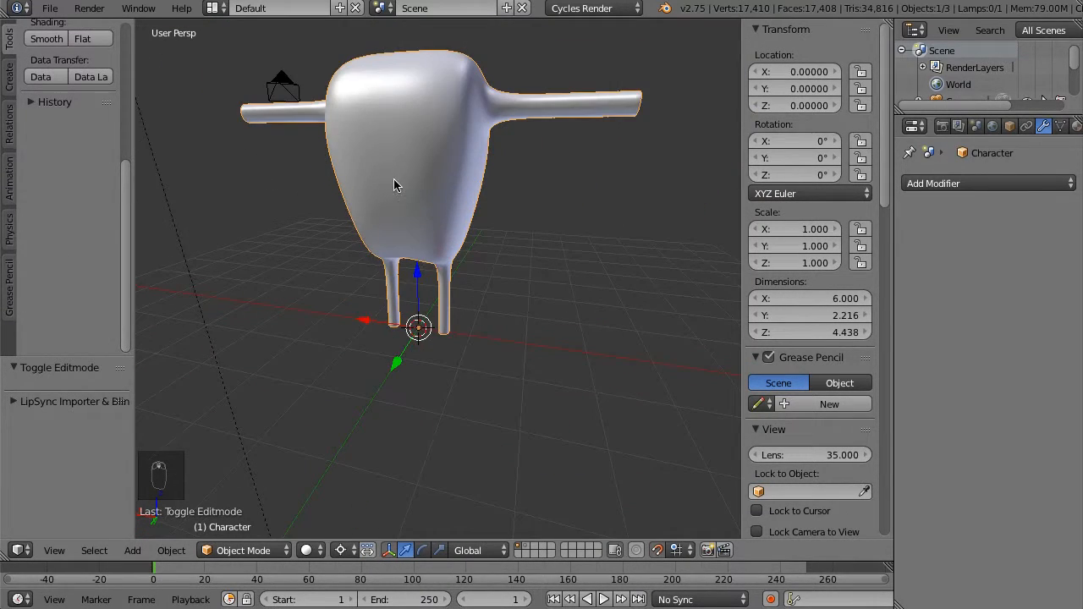
{"action": "middle_click_drag", "start_coordinate": [393, 182], "coordinate": [525, 195]}
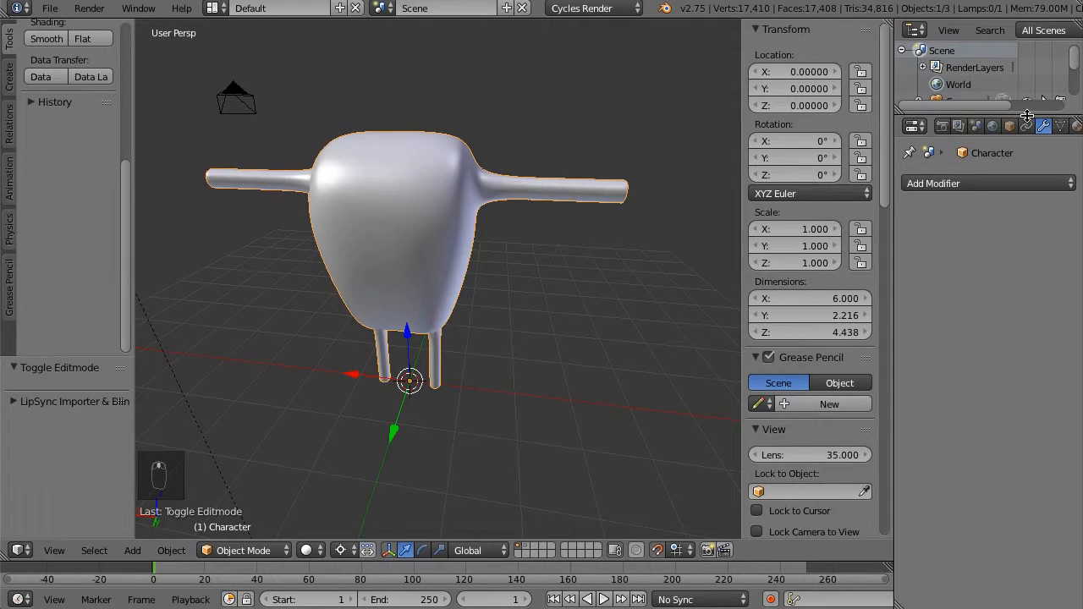
Show the character's material settings and enable nodes for its material.
{"action": "scroll", "coordinate": [1022, 127], "scroll_direction": "down", "scroll_amount": 2}
{"action": "scroll", "coordinate": [1007, 127], "scroll_direction": "down", "scroll_amount": 3}
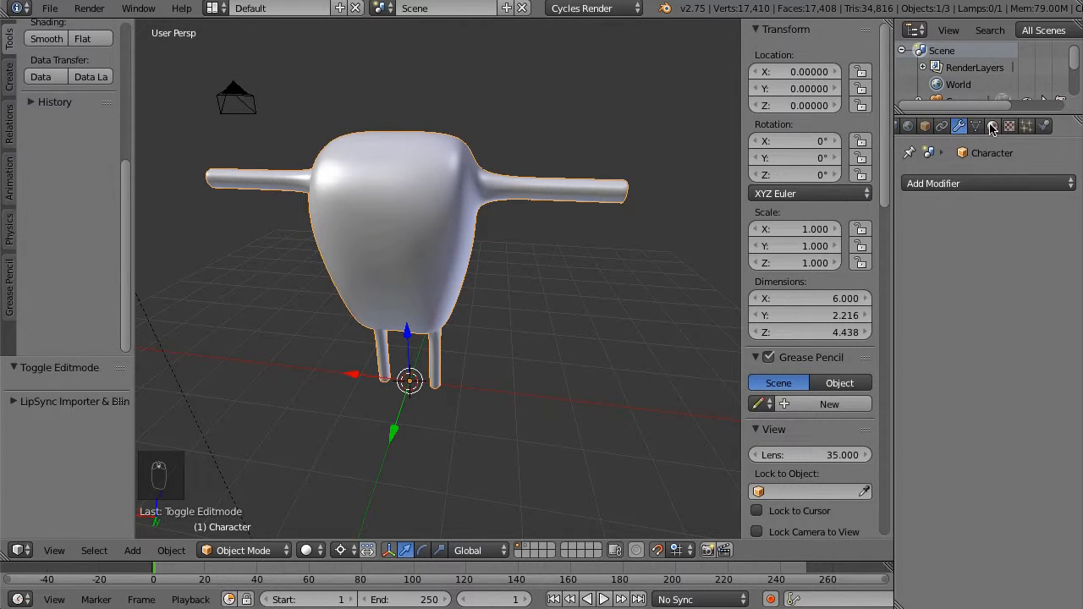
{"action": "left_click", "coordinate": [992, 126]}
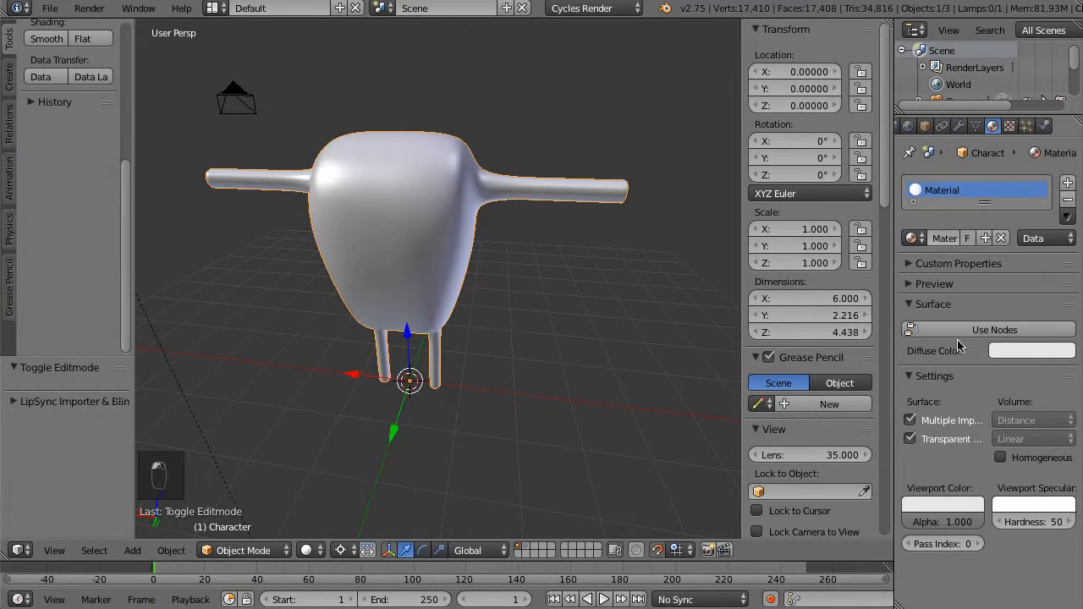
{"action": "left_click", "coordinate": [960, 332]}
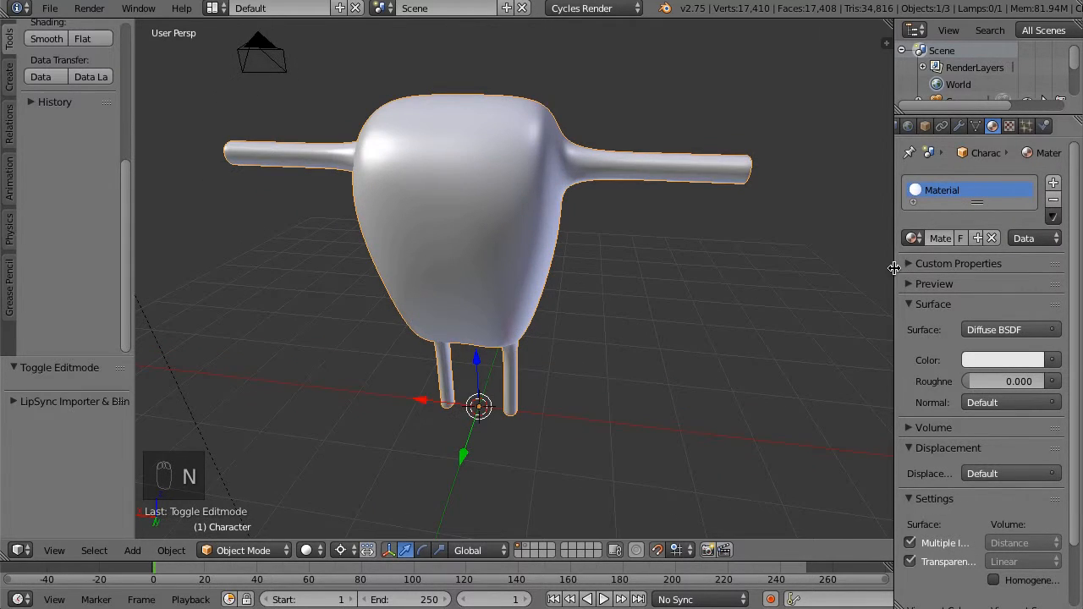
Widen the material settings area, rename the material Body and darken its diffuse colour to grey.
{"action": "left_click_drag", "start_coordinate": [895, 267], "coordinate": [729, 246]}
{"action": "left_click", "coordinate": [815, 238]}
{"action": "type", "text": "B"}
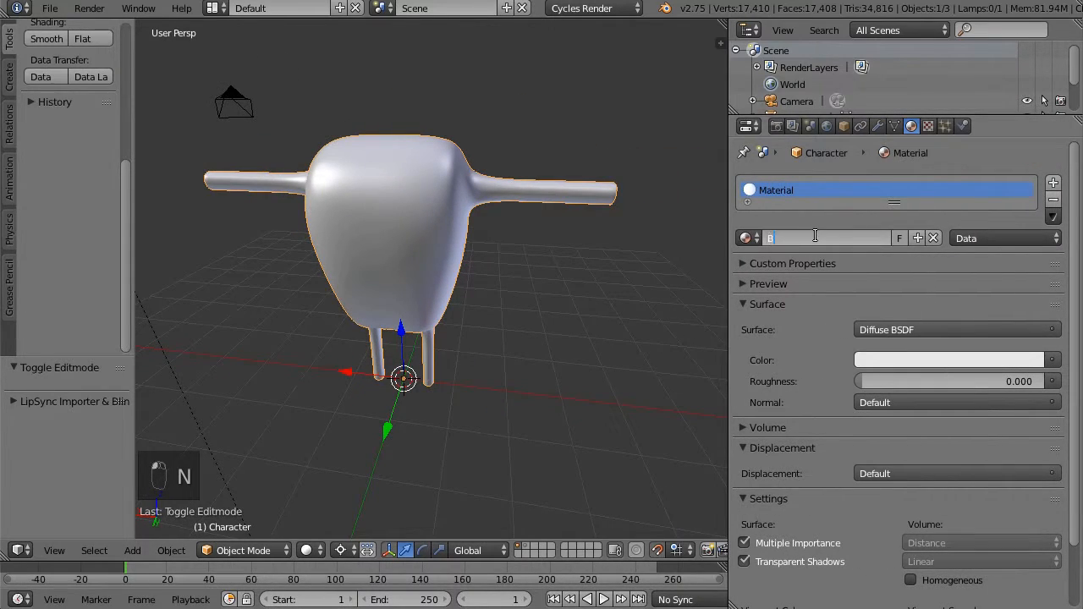
{"action": "type", "text": "ody"}
{"action": "key", "text": "Return"}
{"action": "left_click", "coordinate": [965, 359]}
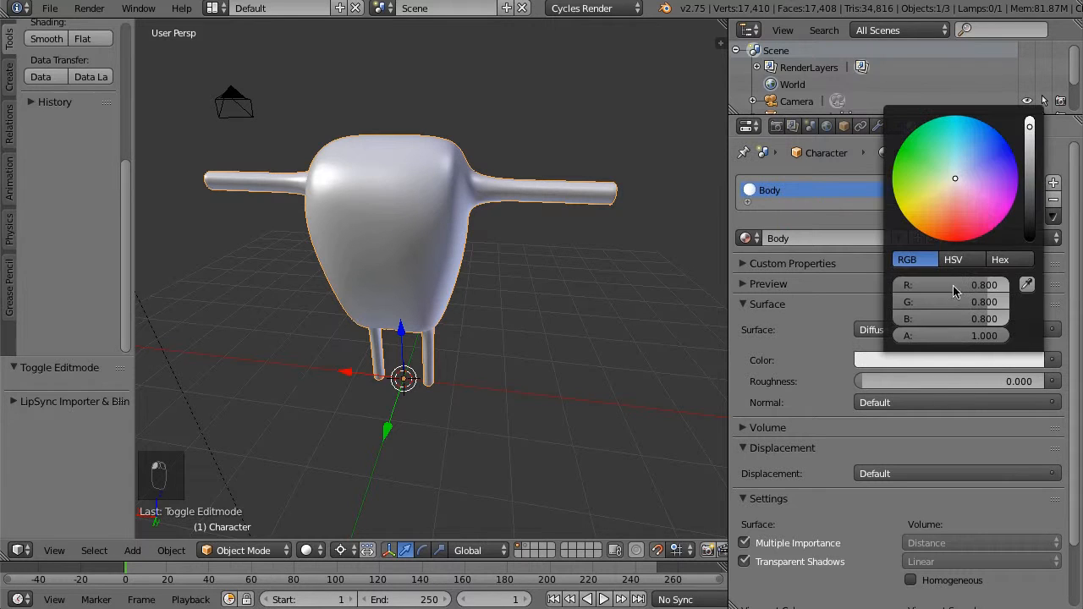
{"action": "left_click_drag", "start_coordinate": [1029, 184], "coordinate": [1029, 217]}
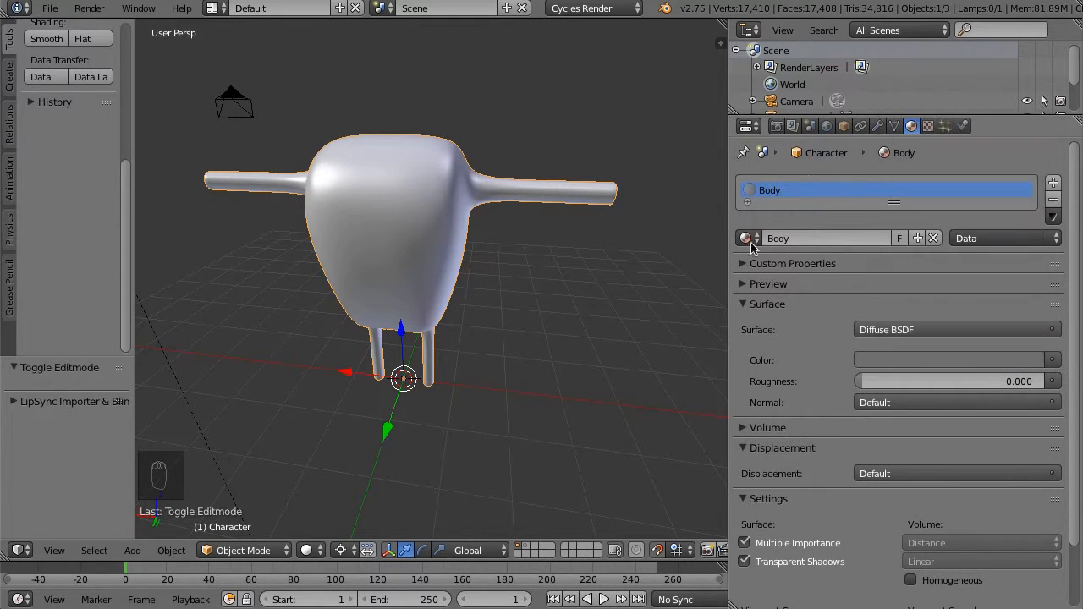
Change the Body material's surface to a Mix Shader combining Diffuse BSDF with Anisotropic BSDF.
{"action": "left_click", "coordinate": [899, 330]}
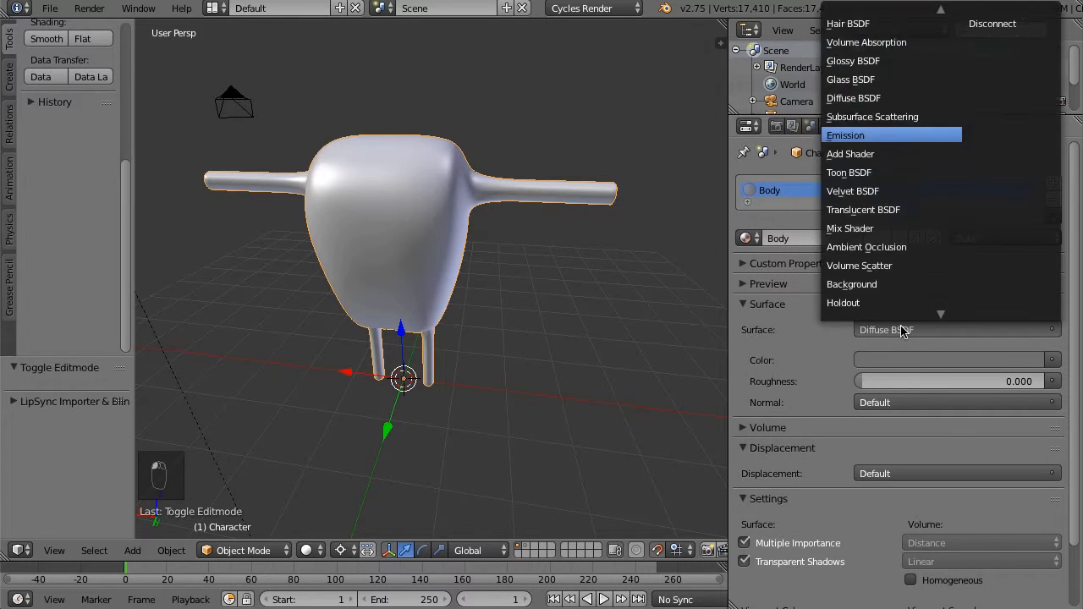
{"action": "scroll", "coordinate": [902, 330], "scroll_direction": "down", "scroll_amount": 5}
{"action": "scroll", "coordinate": [902, 330], "scroll_direction": "down", "scroll_amount": 3}
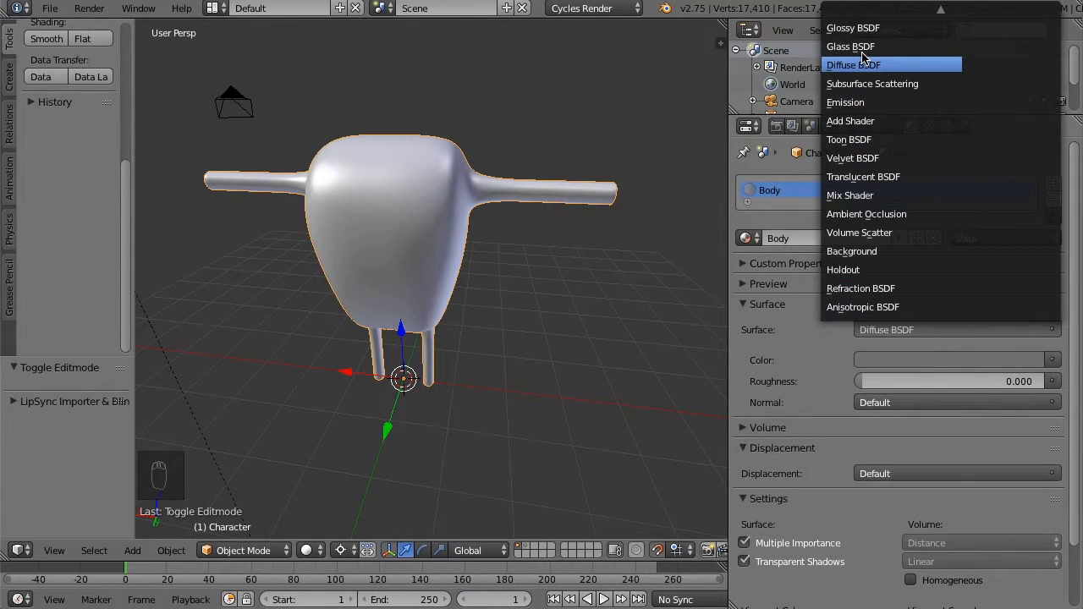
{"action": "key", "text": "m"}
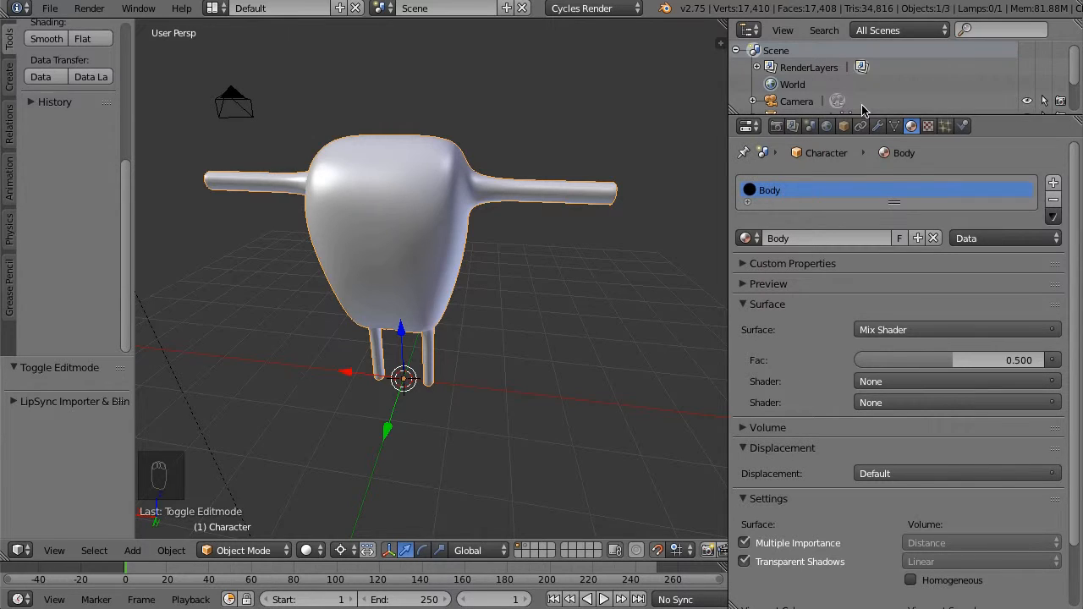
{"action": "left_click", "coordinate": [902, 382]}
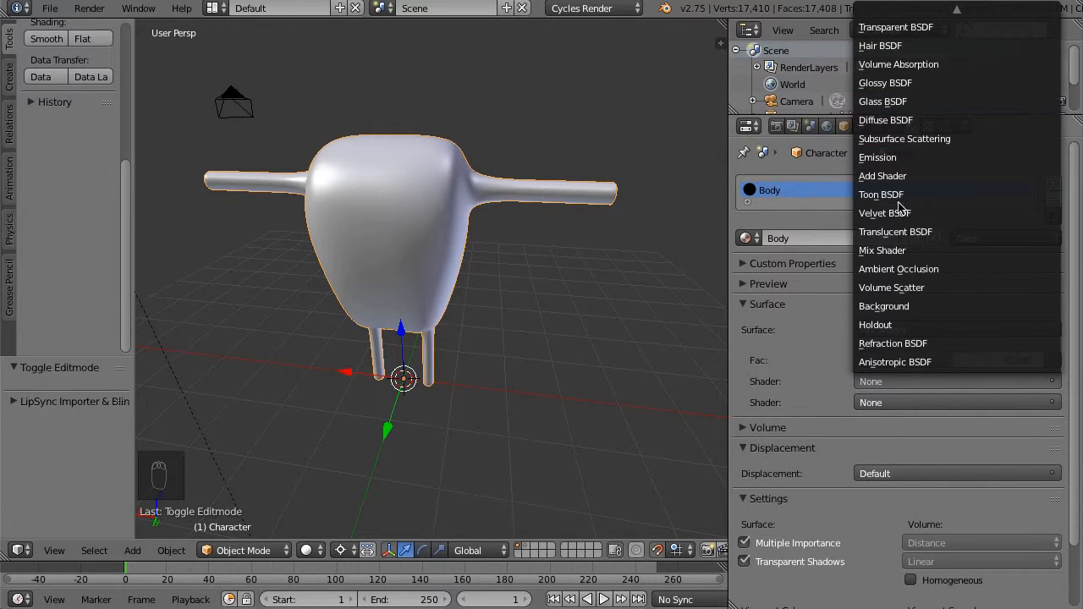
{"action": "key", "text": "d"}
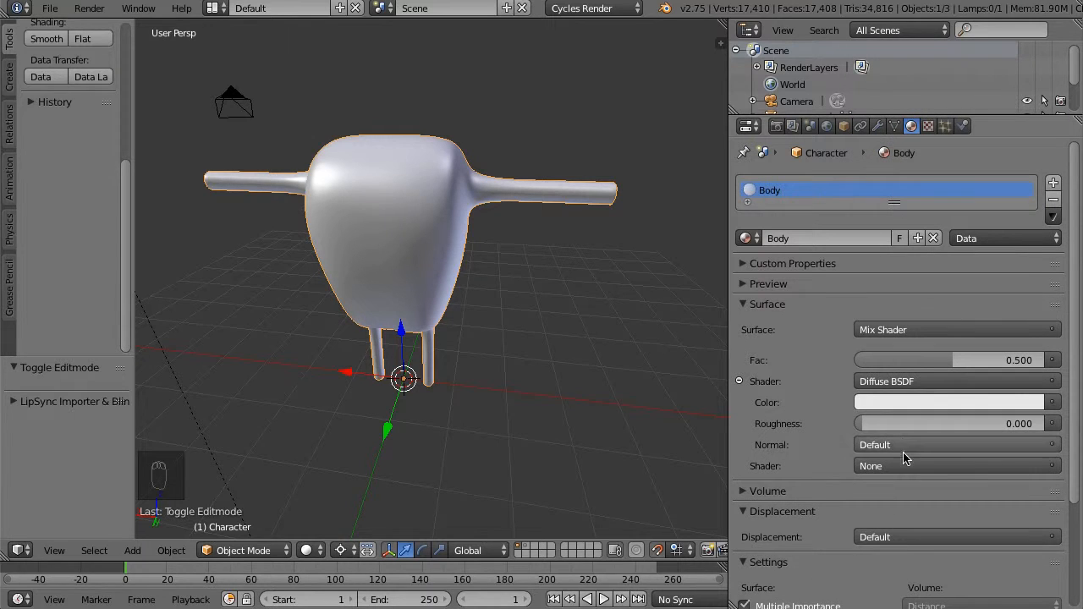
{"action": "left_click", "coordinate": [904, 466]}
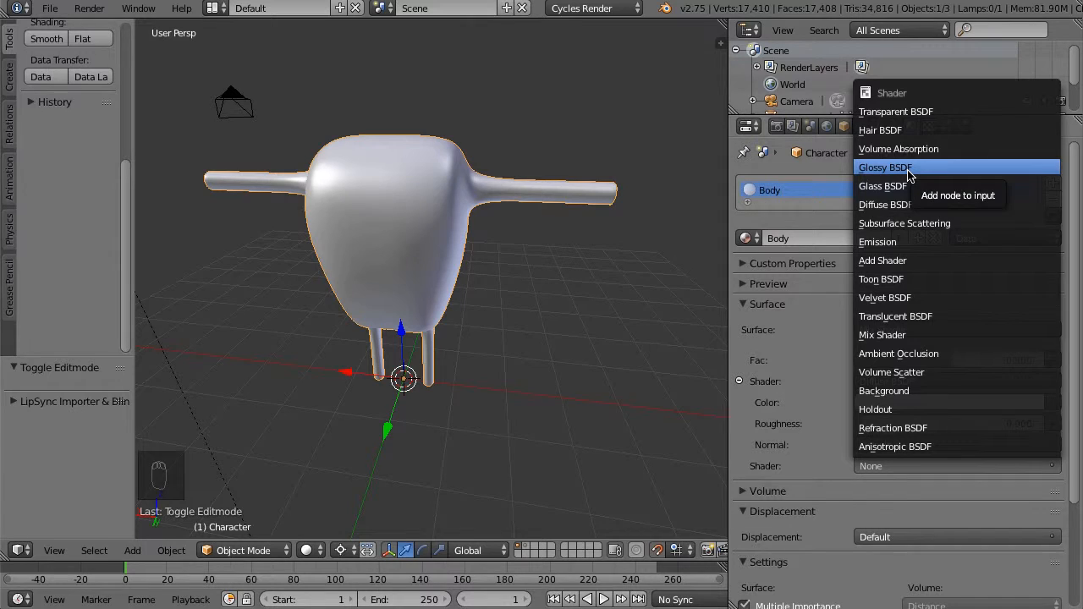
{"action": "left_click", "coordinate": [919, 448]}
Expand the material preview and darken the Diffuse BSDF colour to a grey of 0.142 in R, G and B.
{"action": "left_click", "coordinate": [804, 285]}
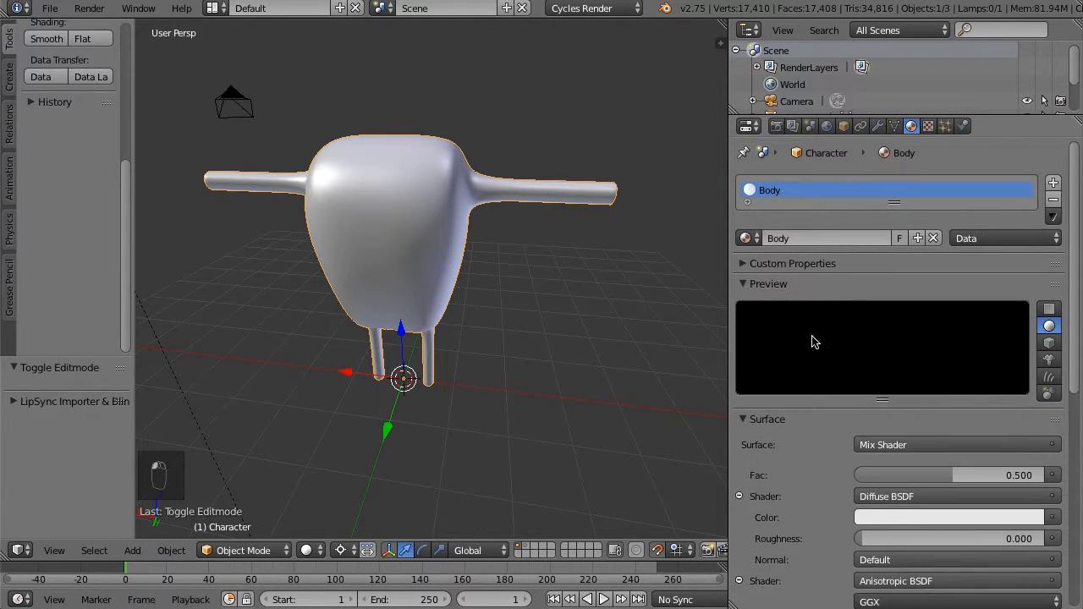
{"action": "scroll", "coordinate": [808, 347], "scroll_direction": "down", "scroll_amount": 4}
{"action": "scroll", "coordinate": [803, 354], "scroll_direction": "down", "scroll_amount": 1}
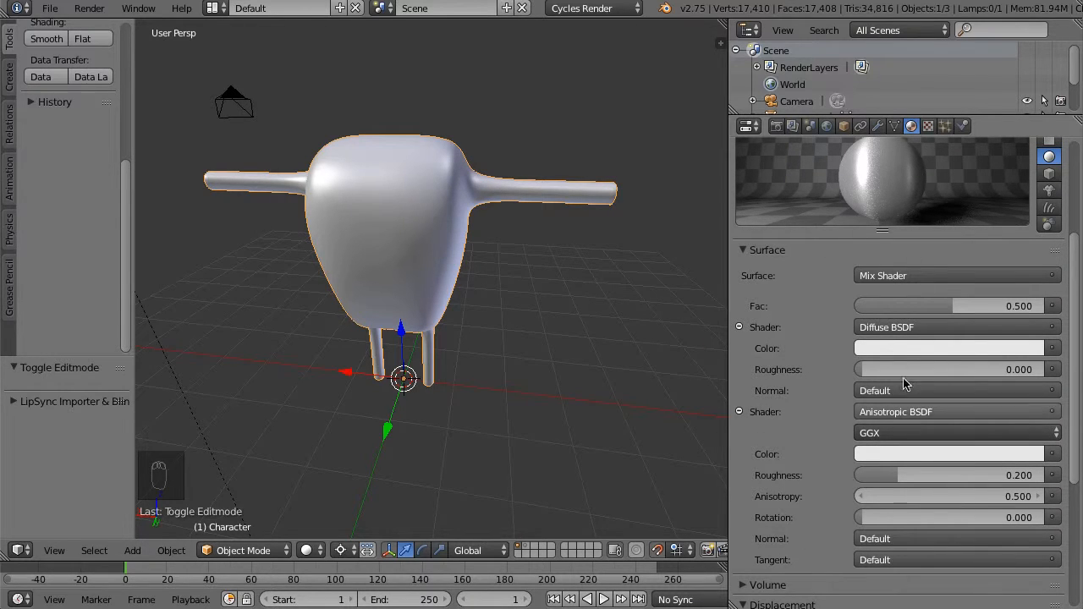
{"action": "left_click", "coordinate": [887, 350]}
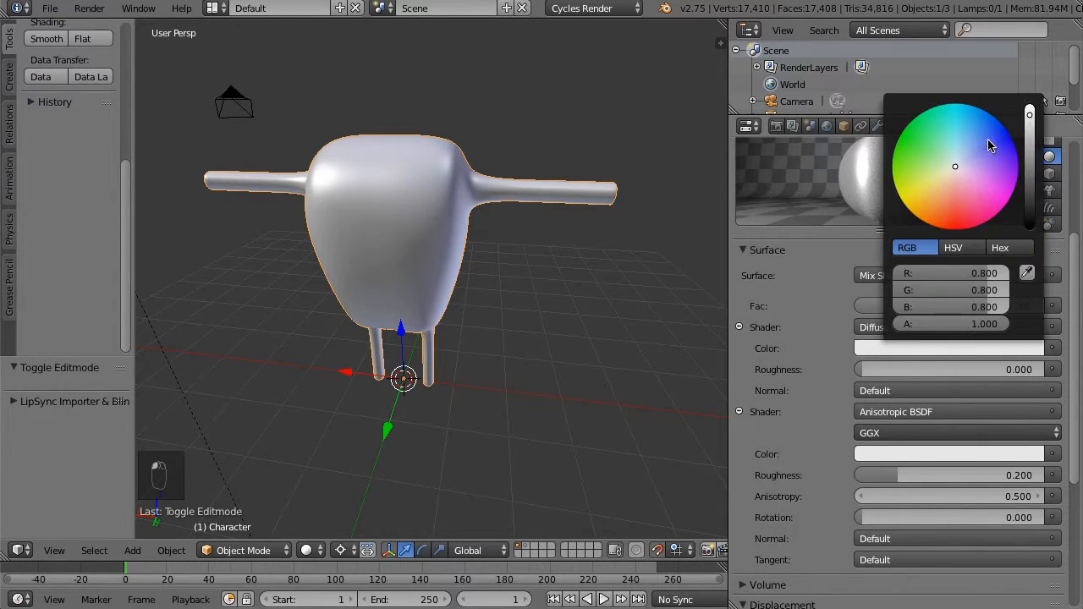
{"action": "left_click", "coordinate": [1030, 145]}
{"action": "left_click_drag", "start_coordinate": [1030, 146], "coordinate": [1030, 178]}
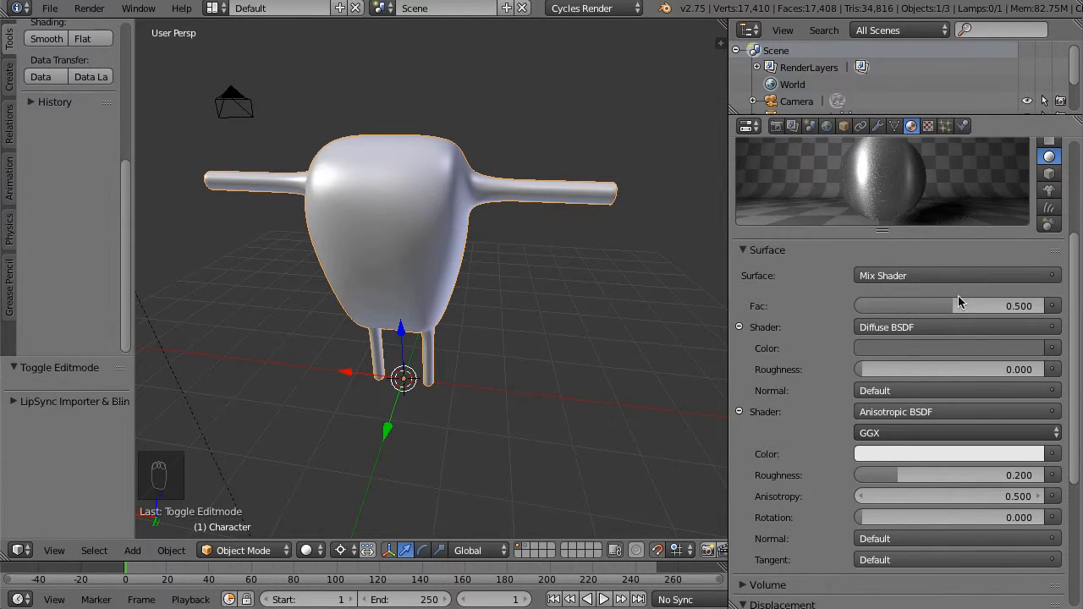
Try different Mix Shader factors against the material preview and leave the factor at 0.241.
{"action": "left_click_drag", "start_coordinate": [959, 302], "coordinate": [921, 311]}
{"action": "scroll", "coordinate": [894, 271], "scroll_direction": "up", "scroll_amount": 1}
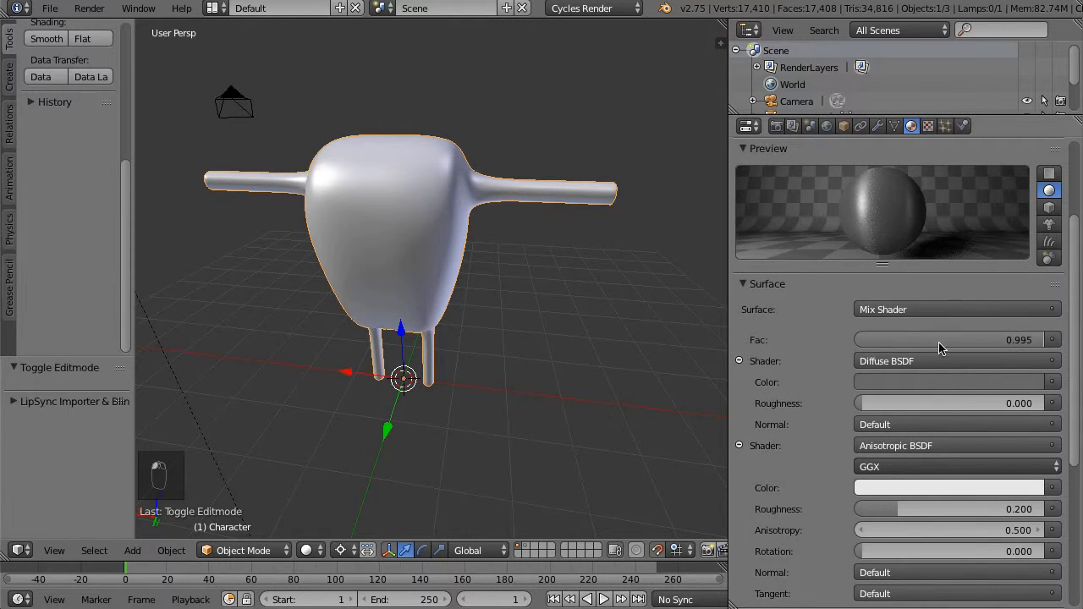
{"action": "left_click_drag", "start_coordinate": [941, 342], "coordinate": [969, 340]}
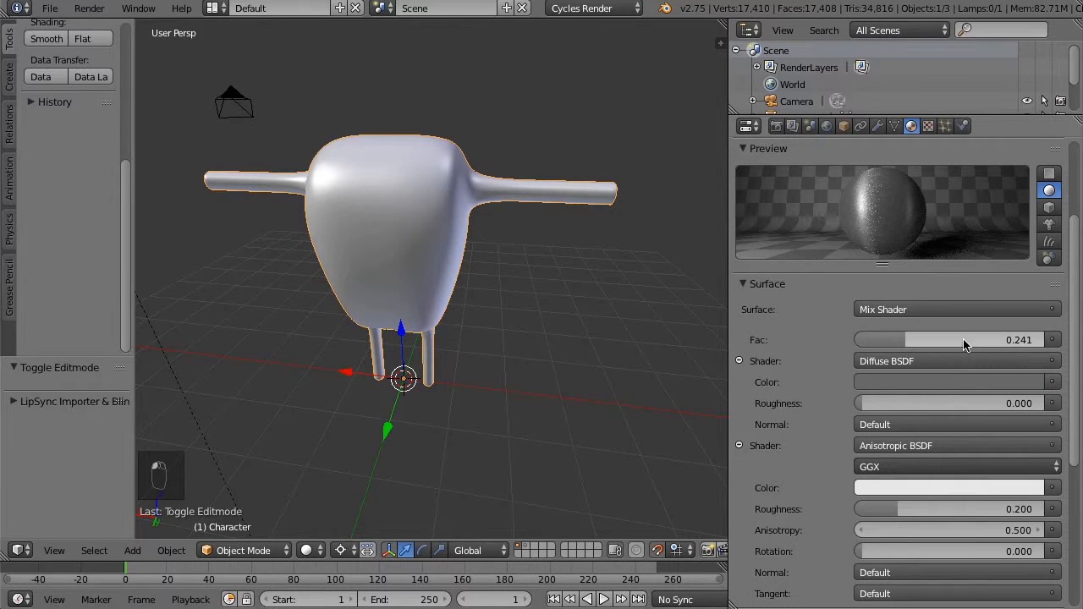
Switch the viewport to Rendered shading and show all scene layers.
{"action": "left_click", "coordinate": [308, 550]}
{"action": "left_click", "coordinate": [353, 440]}
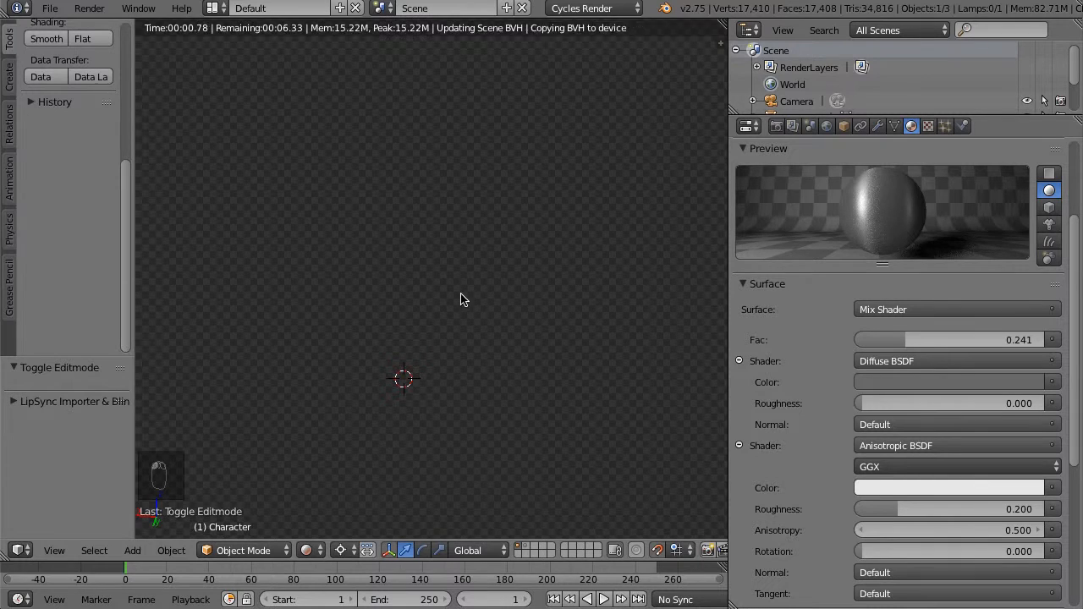
{"action": "key", "text": "grave"}
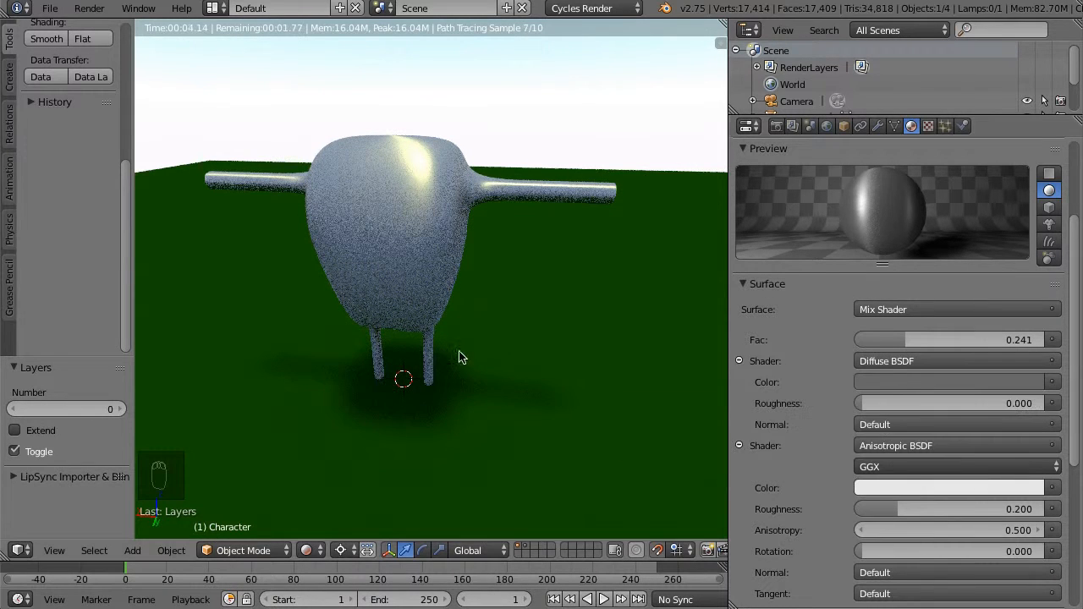
Darken the Diffuse BSDF colour to near black, set the mix factor to 0.25 and check the rendered character from another angle.
{"action": "left_click", "coordinate": [952, 384]}
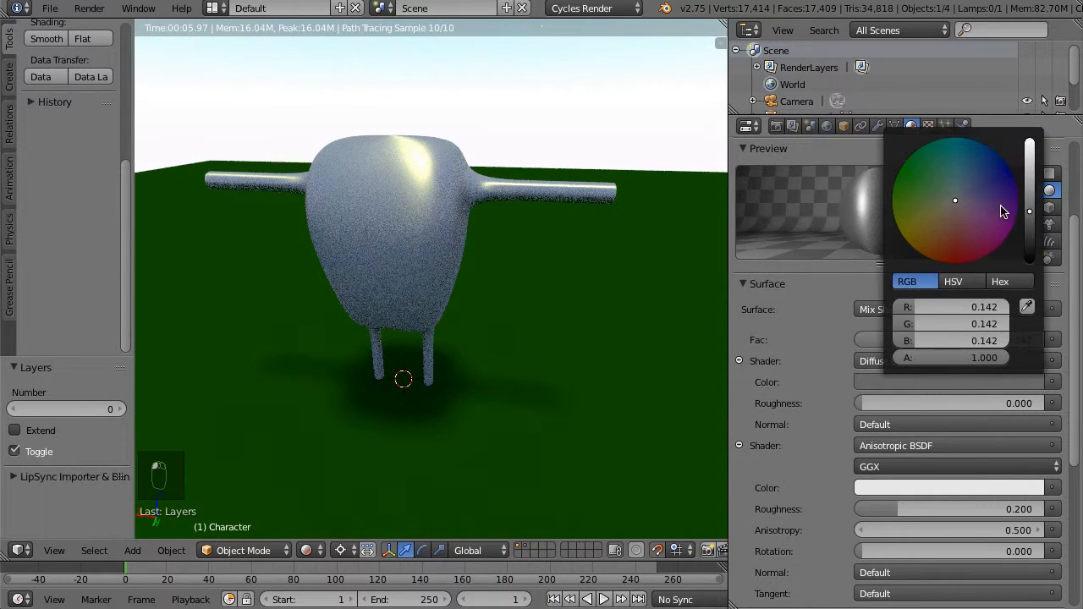
{"action": "left_click_drag", "start_coordinate": [1029, 219], "coordinate": [1030, 253]}
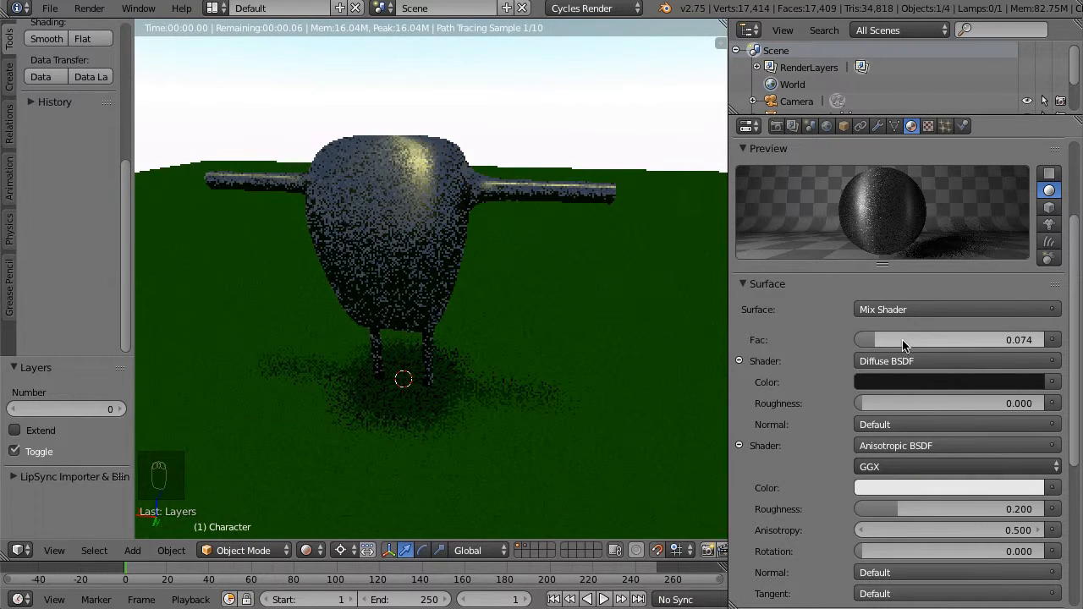
{"action": "left_click_drag", "start_coordinate": [904, 340], "coordinate": [896, 341]}
{"action": "left_click", "coordinate": [937, 339]}
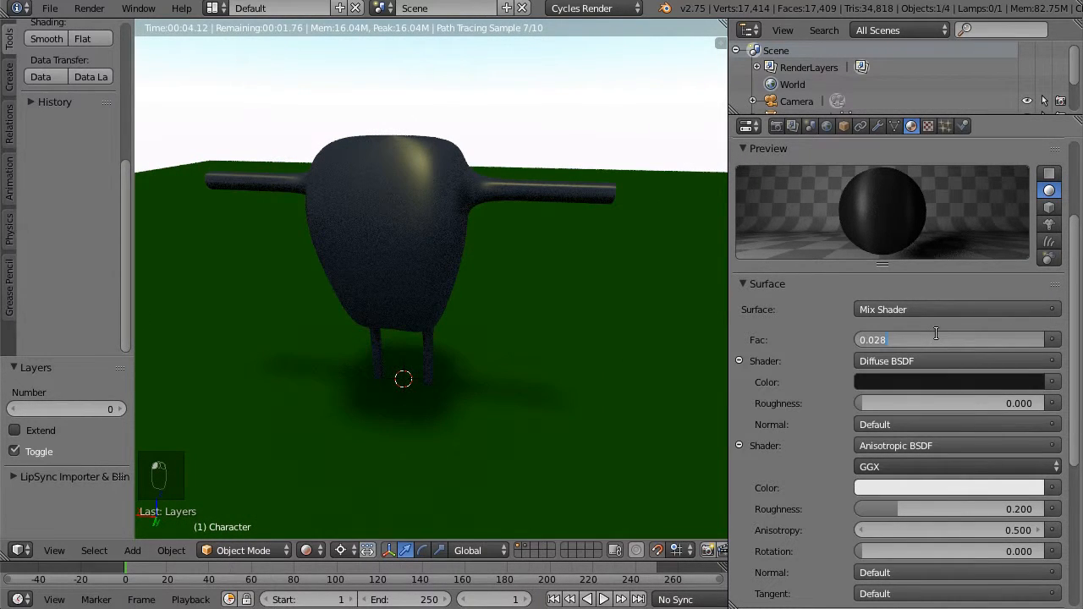
{"action": "type", "text": "0.25"}
{"action": "key", "text": "Return"}
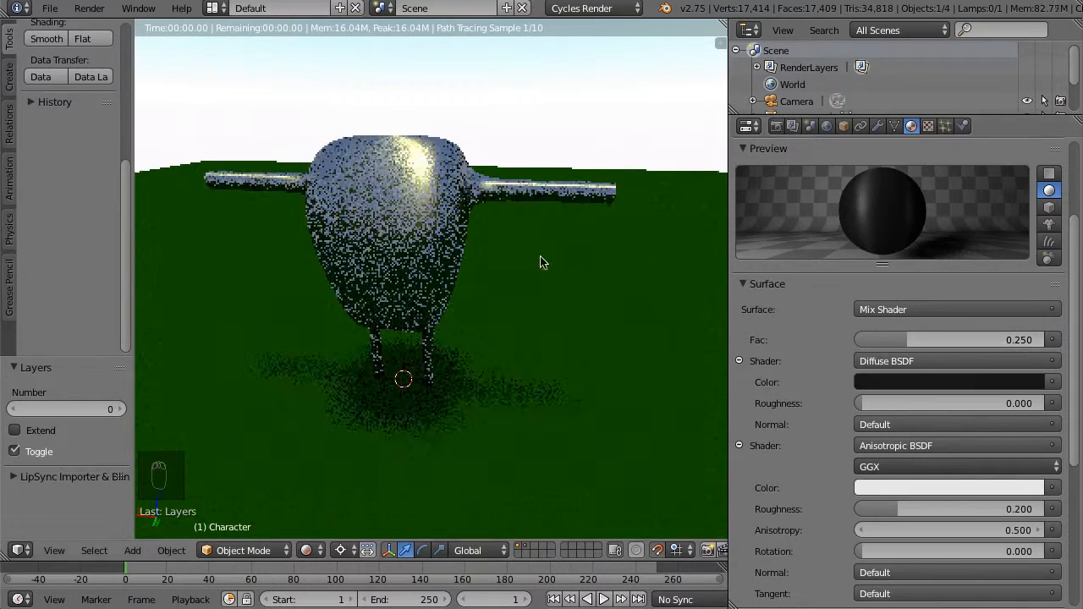
{"action": "mouse_move", "coordinate": [485, 245]}
{"action": "middle_mouse_down"}
{"action": "mouse_move", "coordinate": [558, 317]}
{"action": "mouse_move", "coordinate": [643, 314]}
{"action": "middle_mouse_up"}
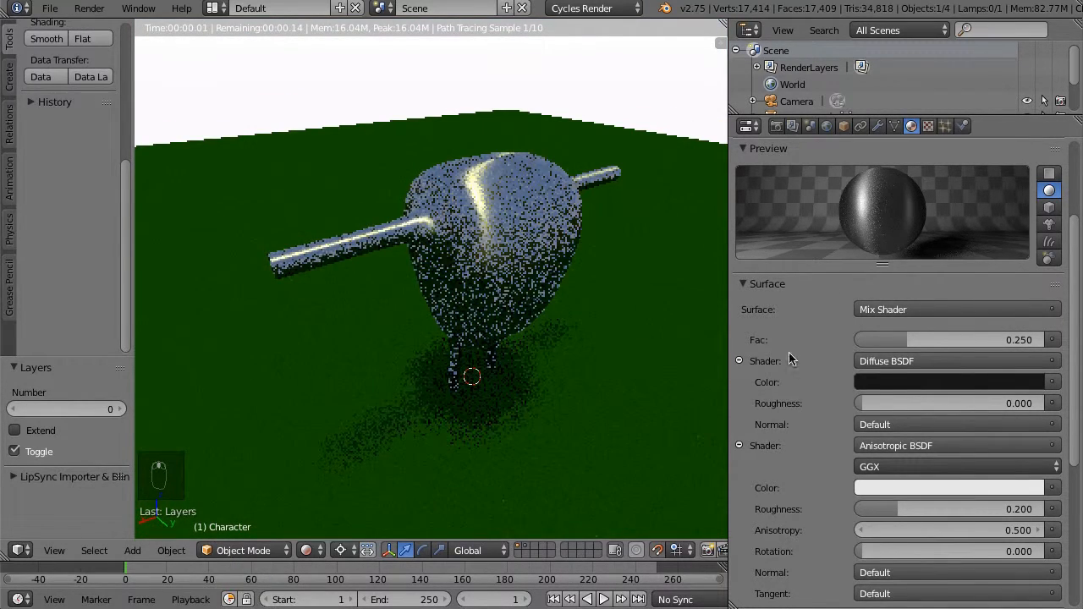
Set the Mix Shader factor to 0.025, lighten the Diffuse BSDF colour to dark grey and check the rendered character from another angle.
{"action": "left_click", "coordinate": [935, 340]}
{"action": "type", "text": ".02"}
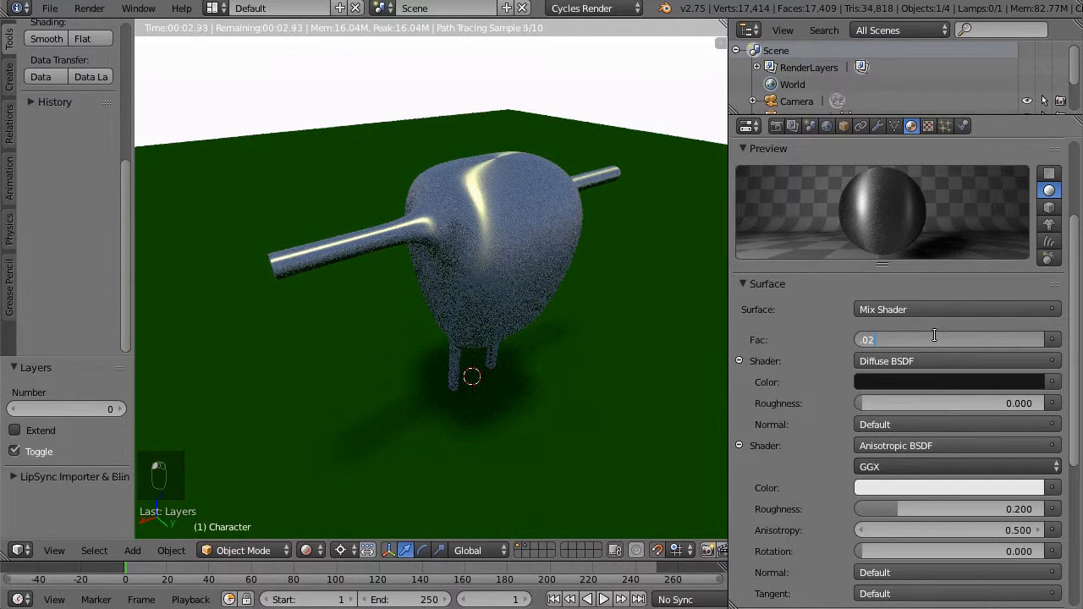
{"action": "type", "text": "5"}
{"action": "key", "text": "Return"}
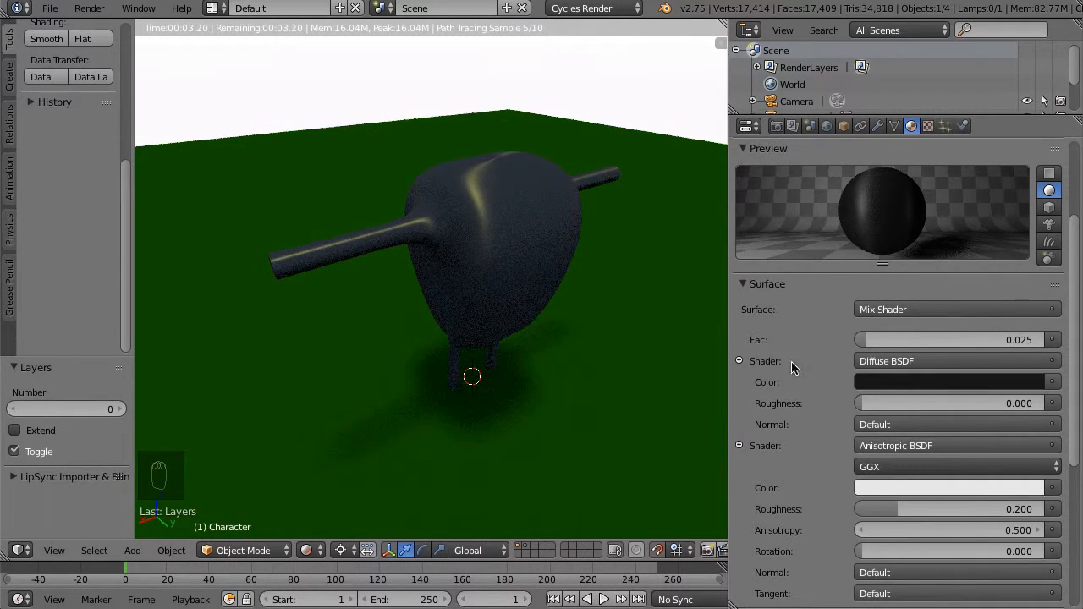
{"action": "left_click", "coordinate": [899, 382]}
{"action": "left_click", "coordinate": [1031, 247]}
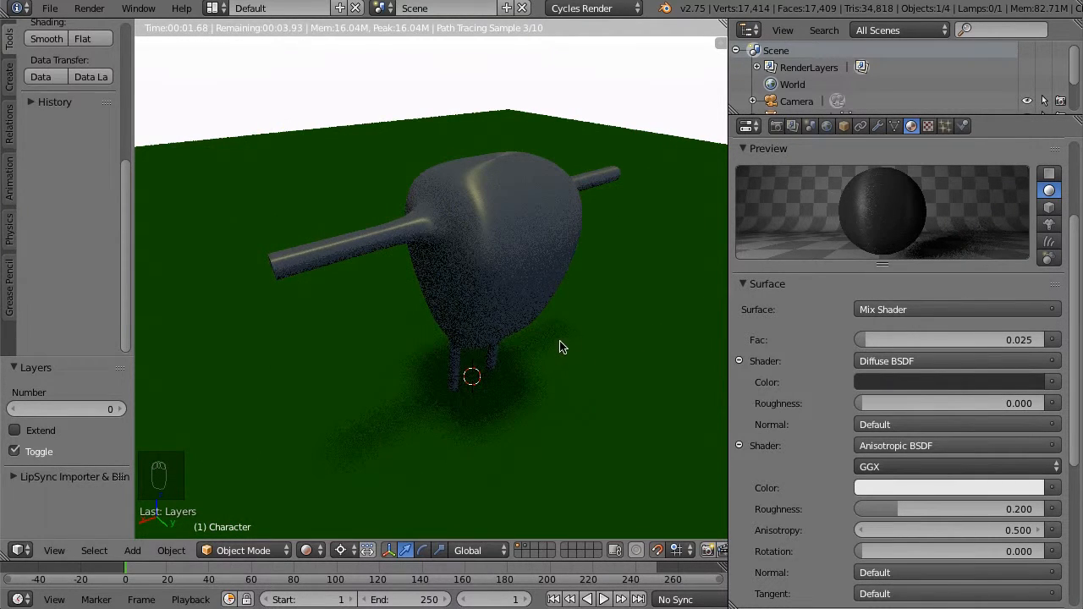
{"action": "middle_click_drag", "start_coordinate": [556, 339], "coordinate": [527, 320]}
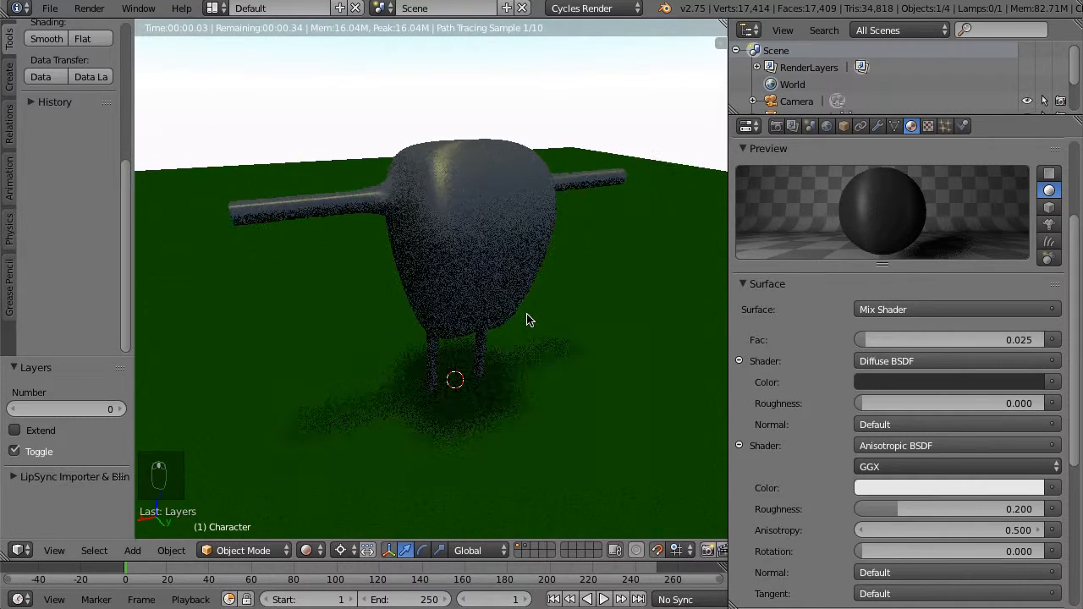
Show the render settings and switch the viewport back to Solid shading.
{"action": "left_click", "coordinate": [776, 126]}
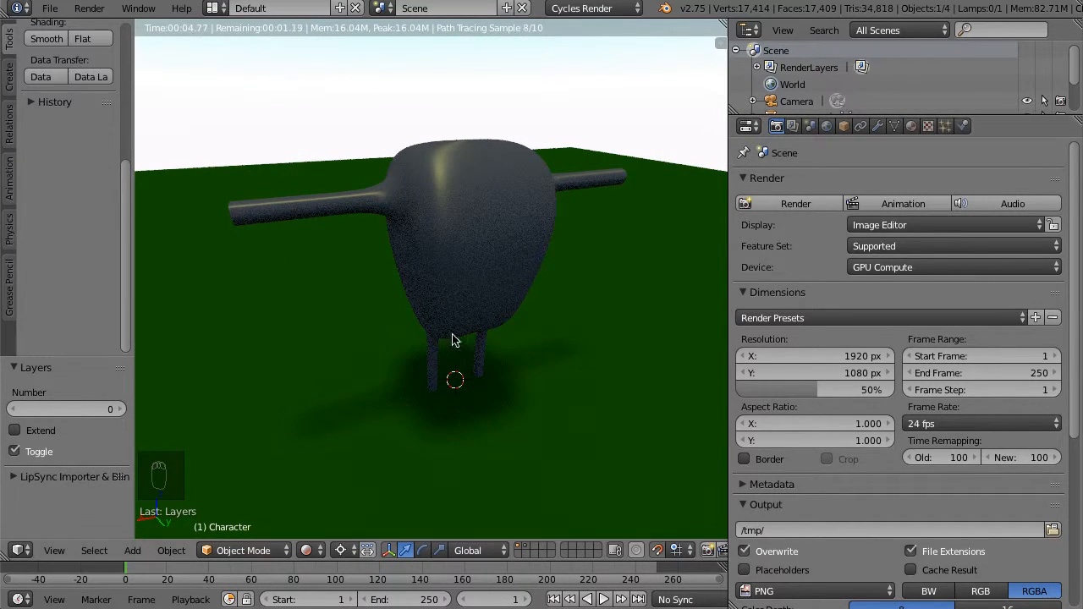
{"action": "left_click", "coordinate": [308, 551]}
{"action": "left_click", "coordinate": [330, 492]}
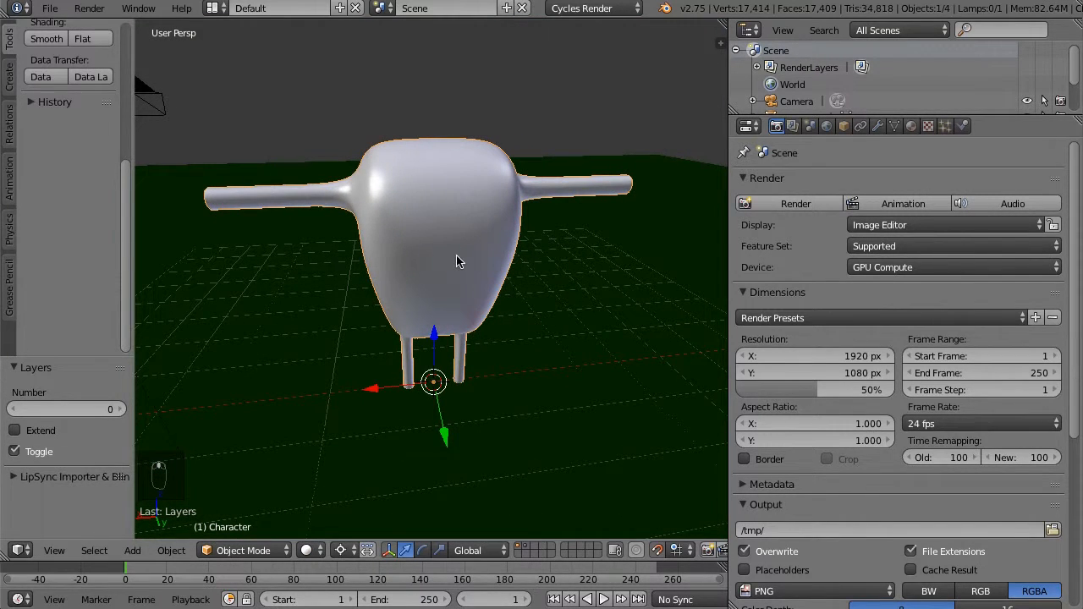
Add a UV sphere mesh at the 3D cursor and give it smooth shading.
{"action": "key", "text": "shift+a"}
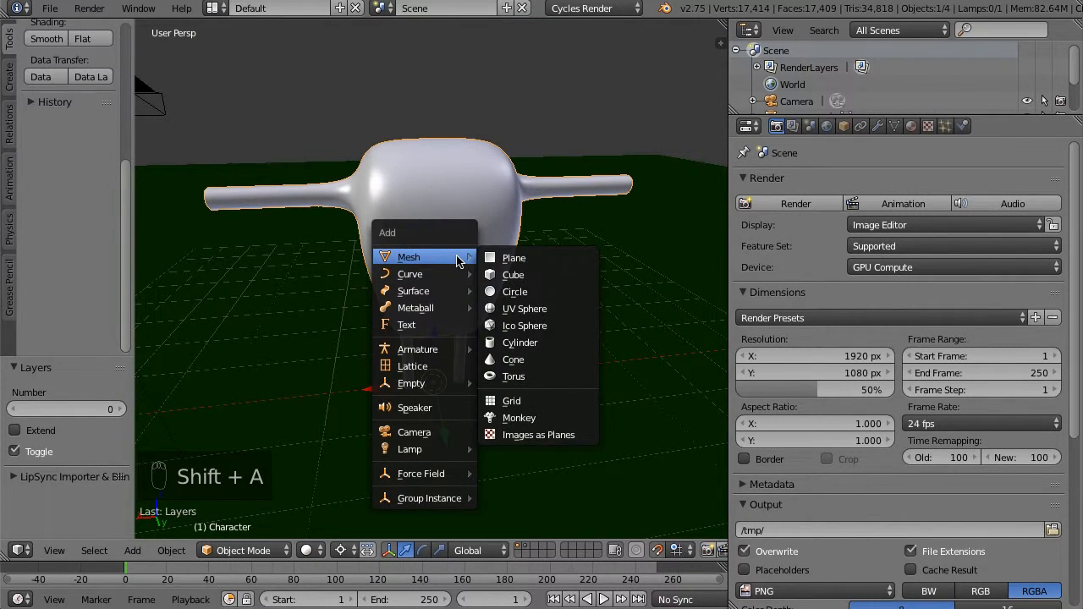
{"action": "left_click", "coordinate": [522, 309]}
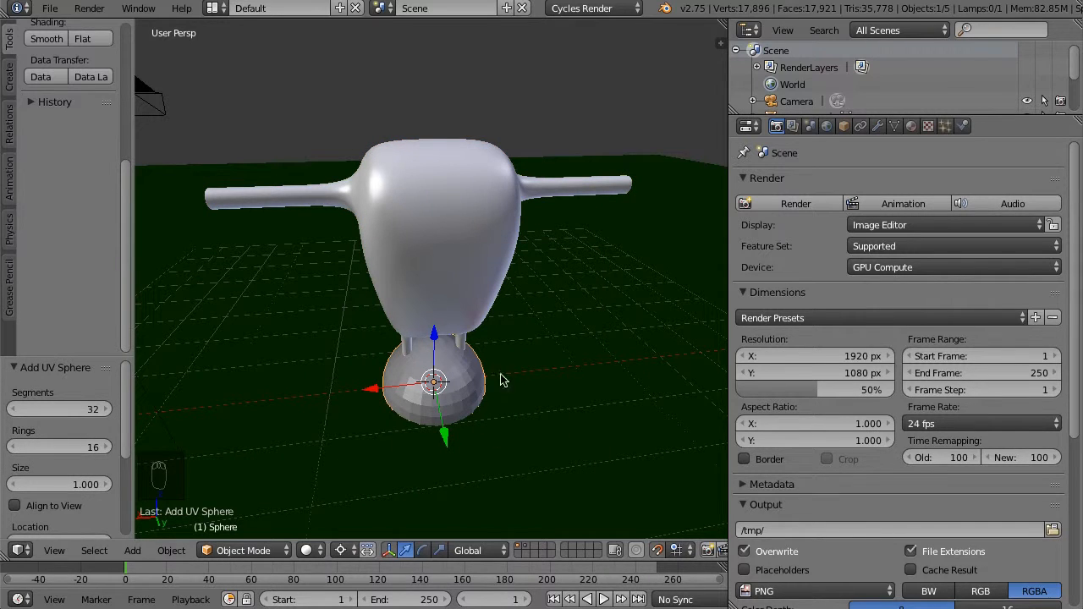
{"action": "scroll", "coordinate": [42, 148], "scroll_direction": "up", "scroll_amount": 6}
{"action": "left_click", "coordinate": [47, 275]}
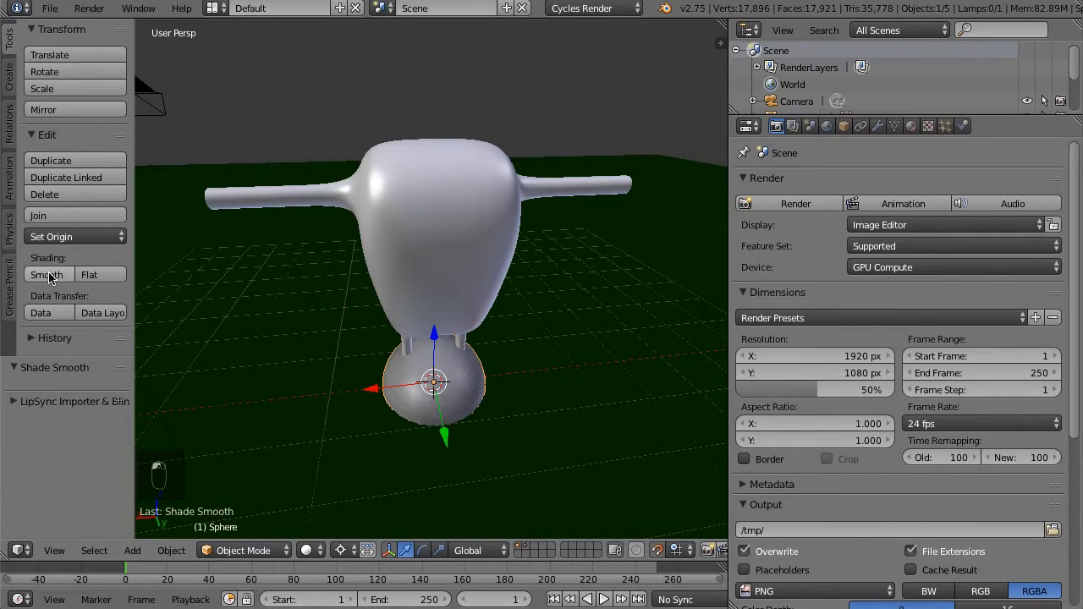
Create a new material for the sphere and name it Eye.
{"action": "left_click", "coordinate": [911, 126]}
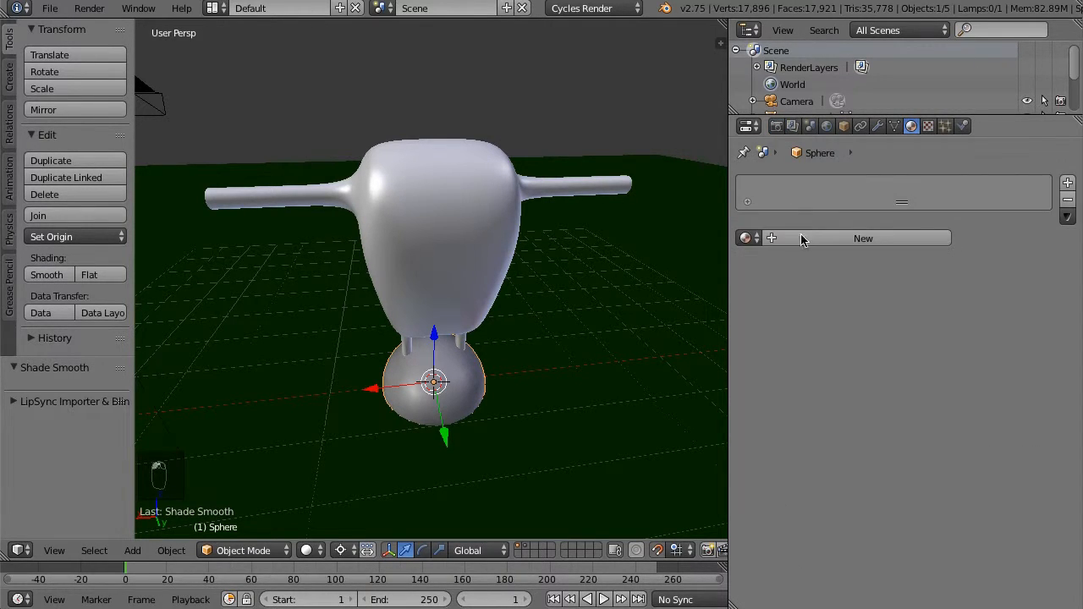
{"action": "left_click", "coordinate": [806, 240]}
{"action": "left_click", "coordinate": [810, 241]}
{"action": "type", "text": "Eye"}
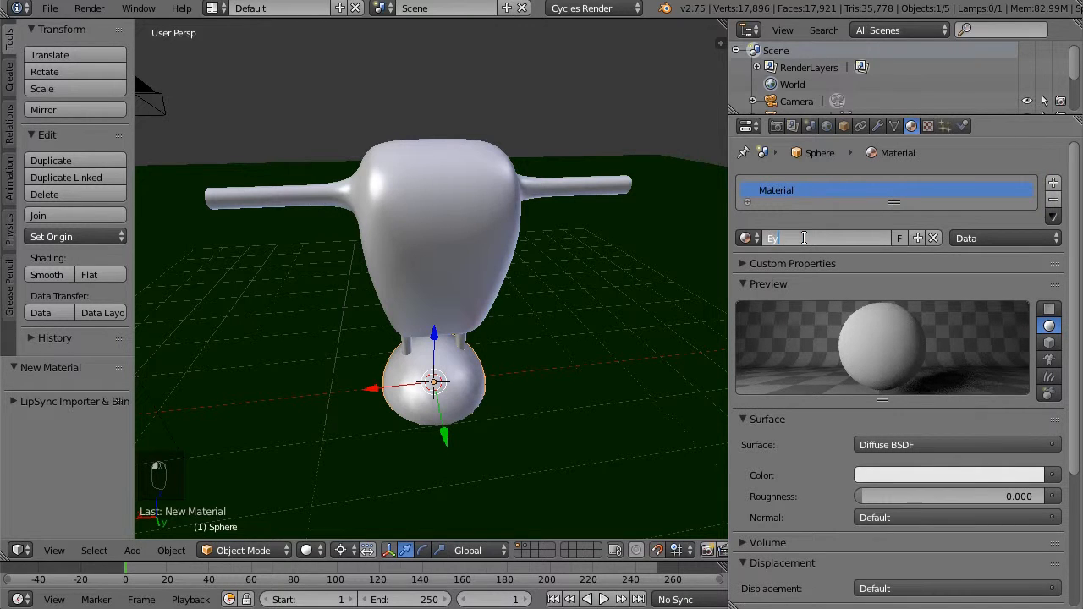
{"action": "key", "text": "Return"}
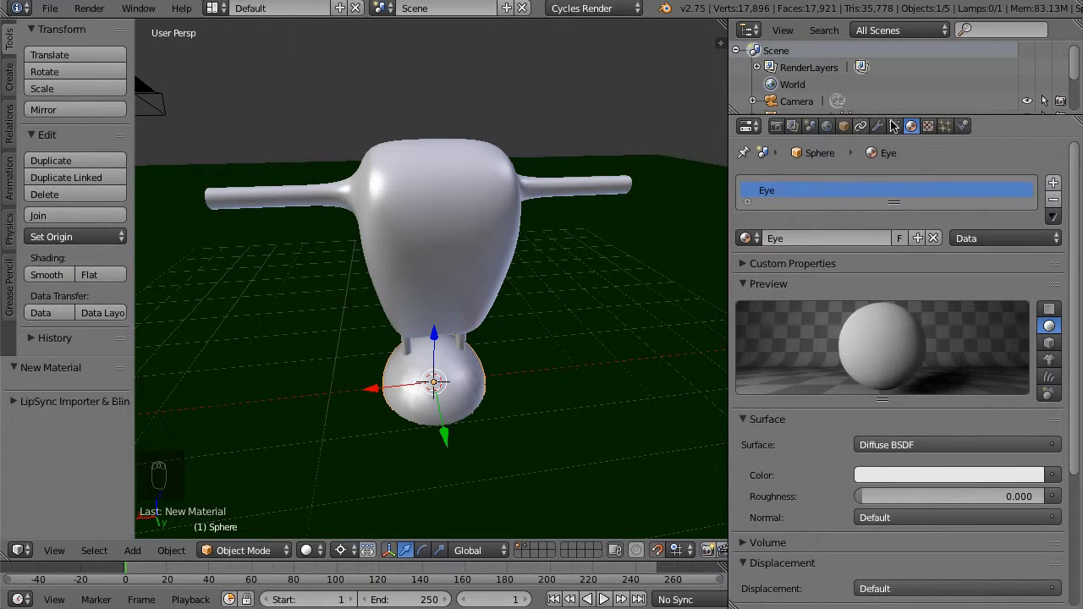
Rename the sphere object to Eye in its object properties.
{"action": "left_click", "coordinate": [844, 126]}
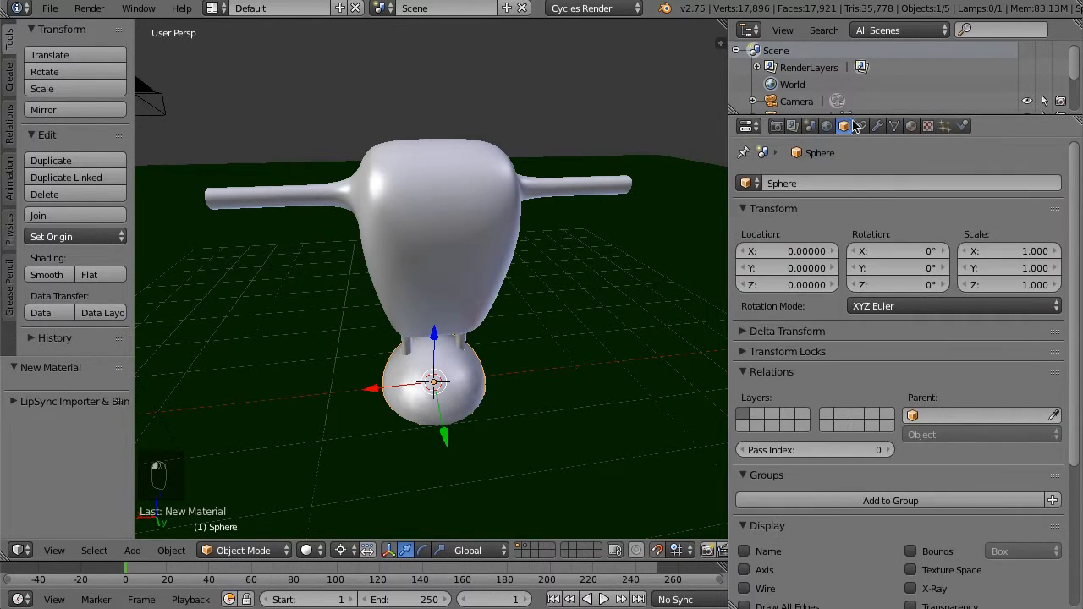
{"action": "left_click", "coordinate": [777, 190]}
{"action": "type", "text": "Eye"}
{"action": "key", "text": "Return"}
In front wireframe view, raise the eye to Z 4.0 in the upper body and change the pivot point to Median Point.
{"action": "key", "text": "KP_1"}
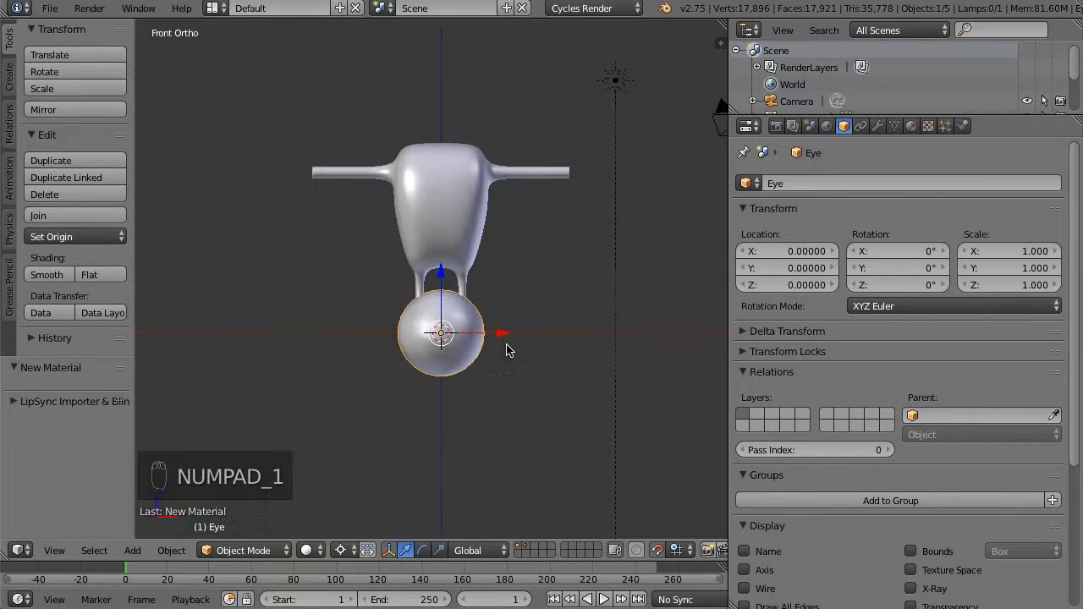
{"action": "scroll", "coordinate": [408, 154], "scroll_direction": "up", "scroll_amount": 2}
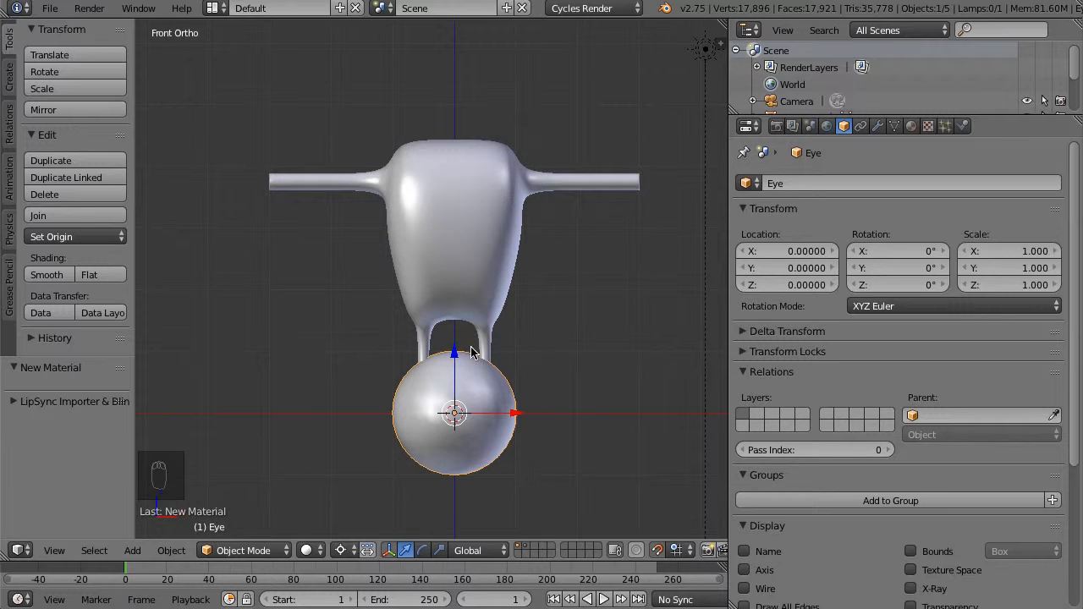
{"action": "left_click_drag", "start_coordinate": [455, 355], "coordinate": [455, 144]}
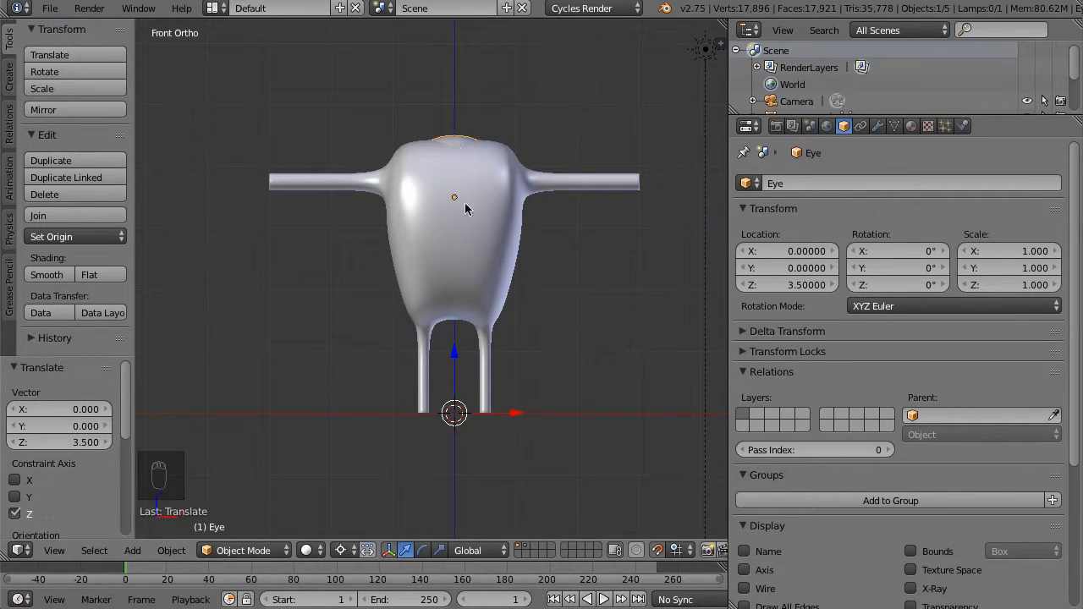
{"action": "scroll", "coordinate": [466, 137], "scroll_direction": "up", "scroll_amount": 1}
{"action": "key", "text": "z"}
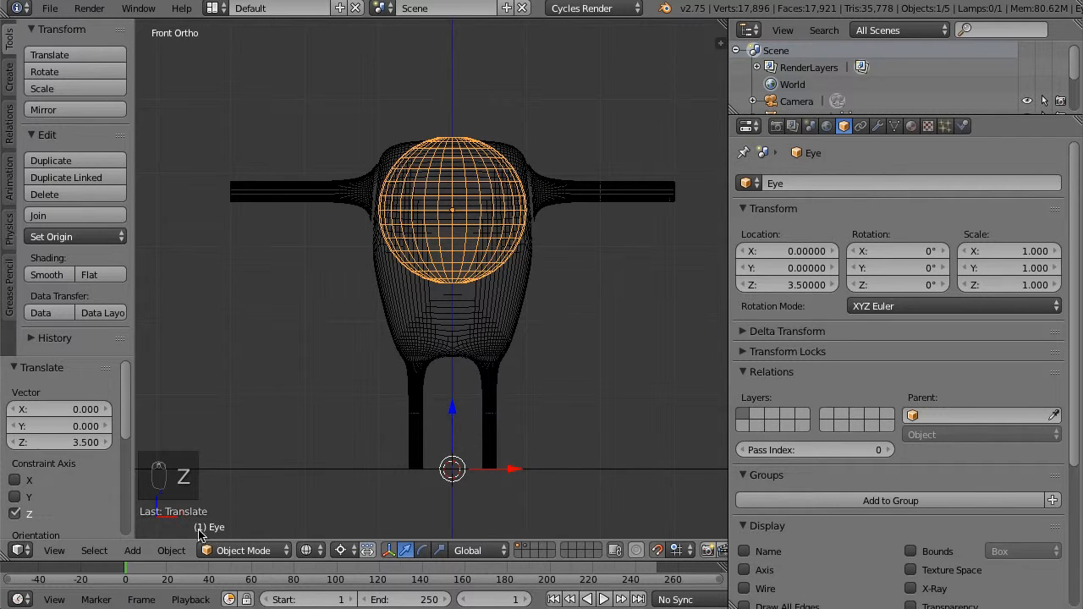
{"action": "left_click", "coordinate": [343, 550]}
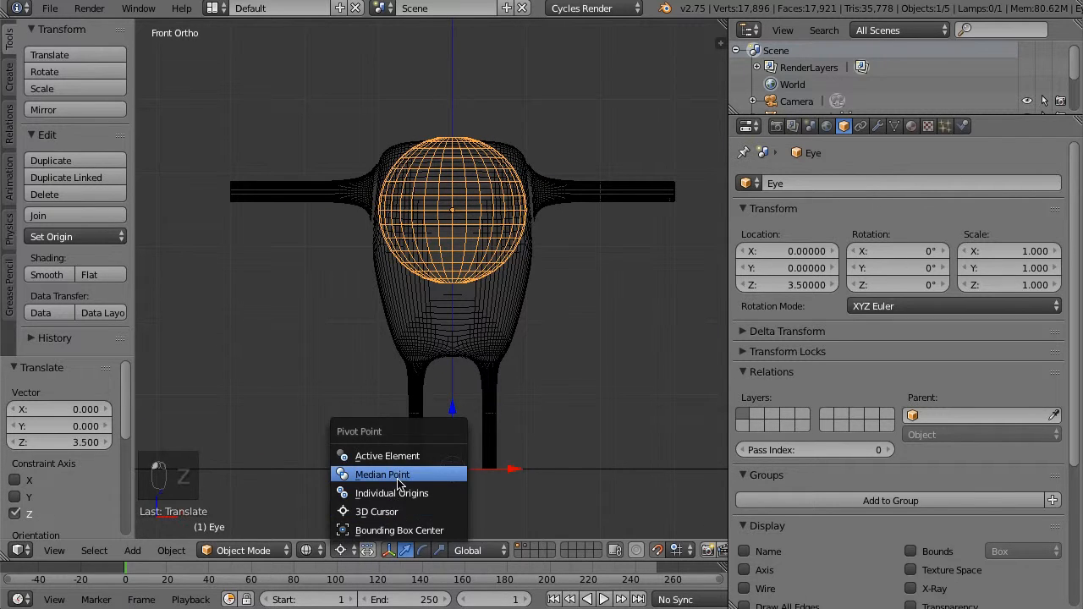
{"action": "left_click", "coordinate": [398, 478]}
{"action": "scroll", "coordinate": [462, 146], "scroll_direction": "up", "scroll_amount": 1}
{"action": "left_click_drag", "start_coordinate": [450, 164], "coordinate": [452, 125]}
Scale the eye to 0.3 and, in side view, move it to Y -0.7 at the front surface of the body.
{"action": "key", "text": "s"}
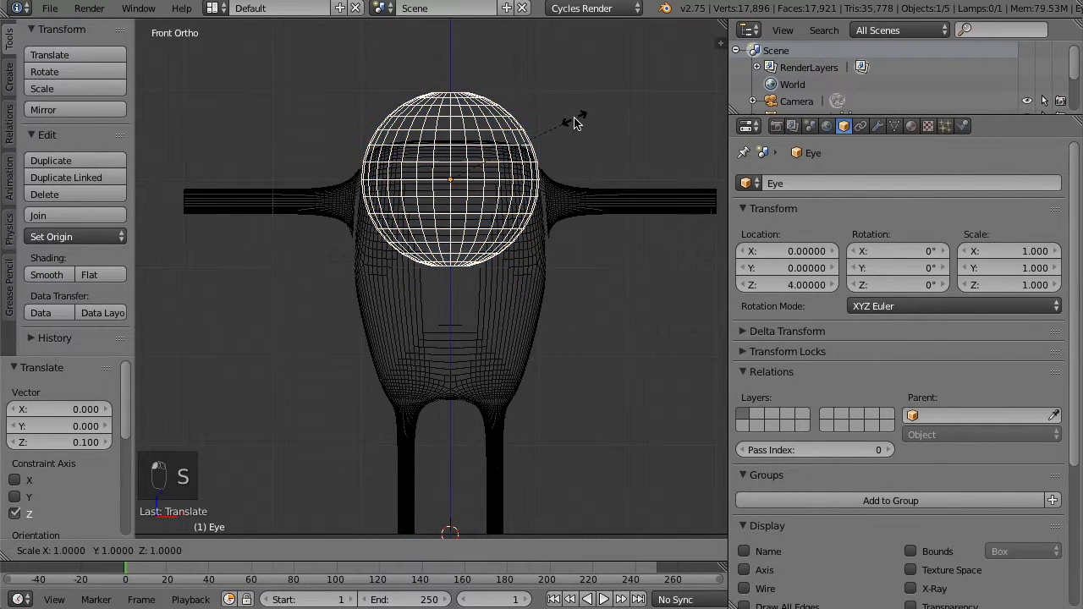
{"action": "left_click", "coordinate": [478, 159]}
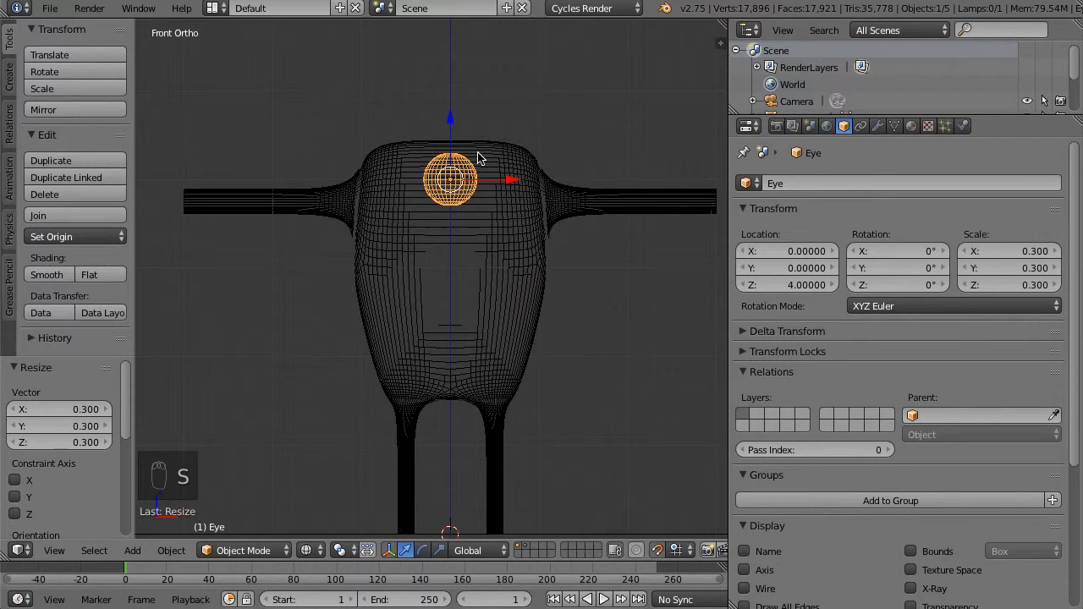
{"action": "key", "text": "KP_3"}
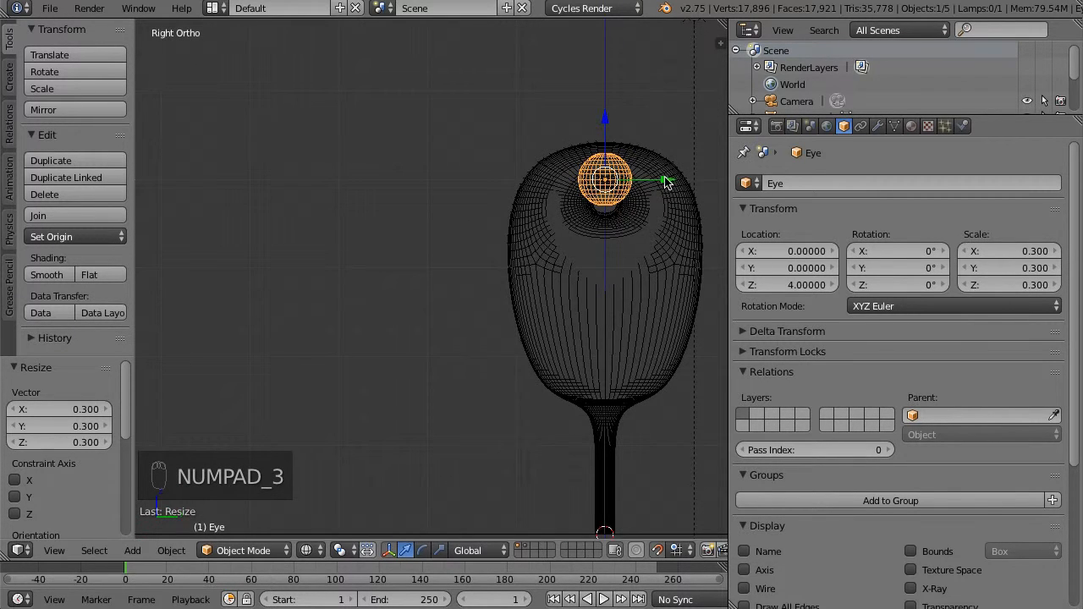
{"action": "left_click_drag", "start_coordinate": [666, 182], "coordinate": [605, 180]}
{"action": "scroll", "coordinate": [622, 147], "scroll_direction": "up", "scroll_amount": 4}
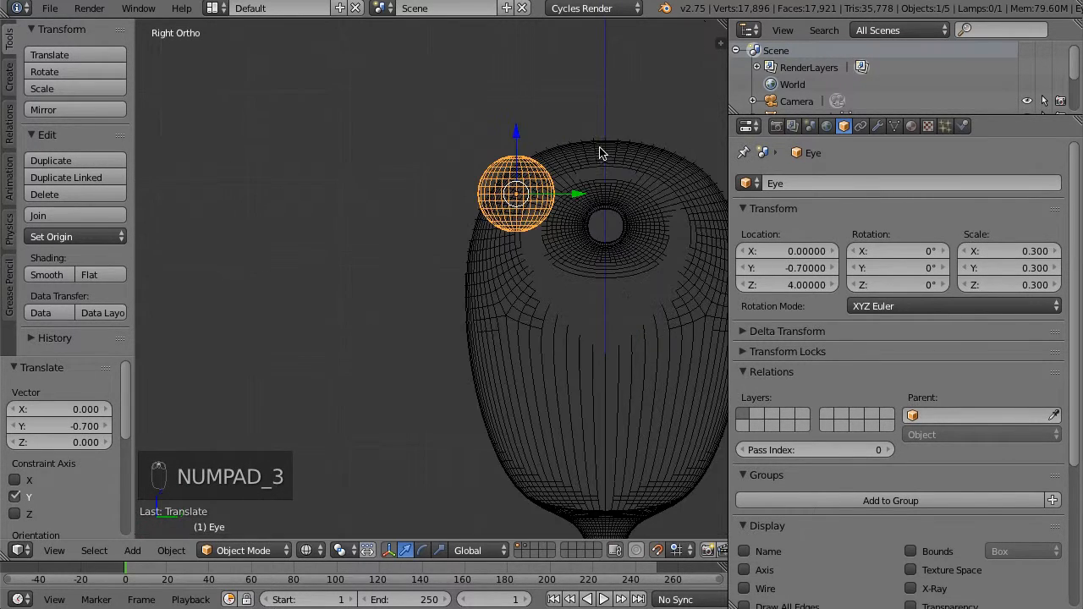
Rotate the eye 90° in side view so its pole faces forward, and inspect it in solid shading.
{"action": "type", "text": "r90"}
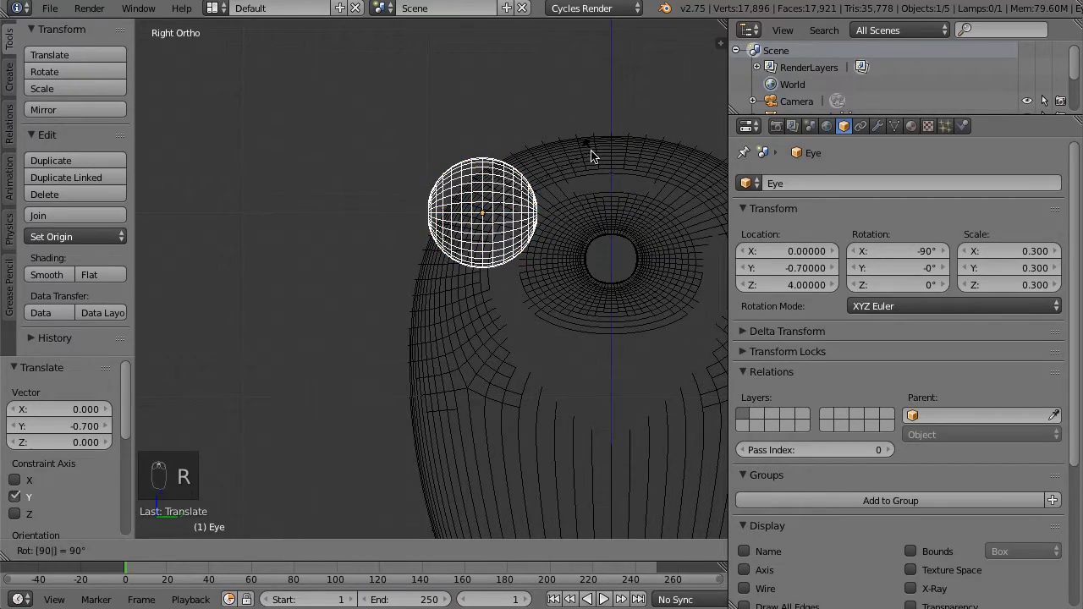
{"action": "key", "text": "Return"}
{"action": "middle_click_drag", "start_coordinate": [433, 237], "coordinate": [562, 299]}
{"action": "key", "text": "z"}
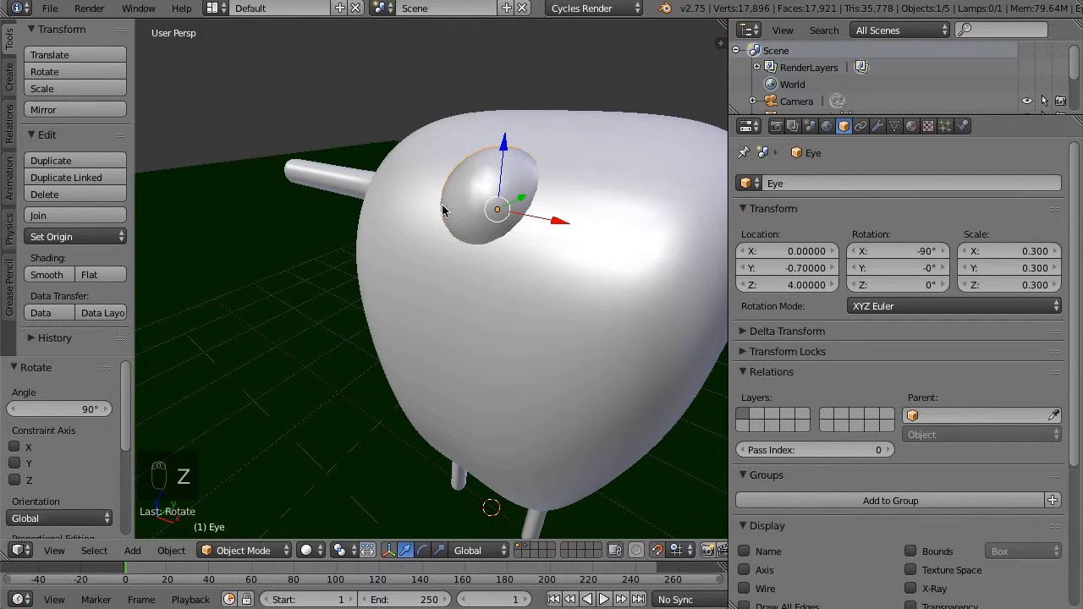
{"action": "middle_click_drag", "start_coordinate": [478, 226], "coordinate": [529, 224]}
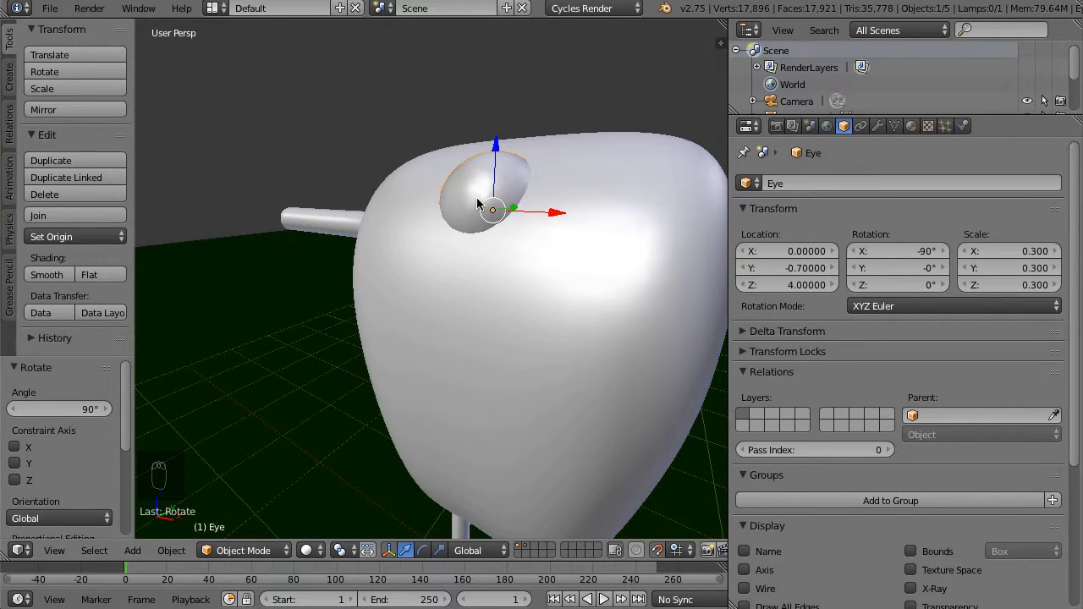
In Edit Mode, circle-select the pole and the two rings of faces around it on the front of the eye.
{"action": "key", "text": "Tab"}
{"action": "scroll", "coordinate": [472, 206], "scroll_direction": "up", "scroll_amount": 4}
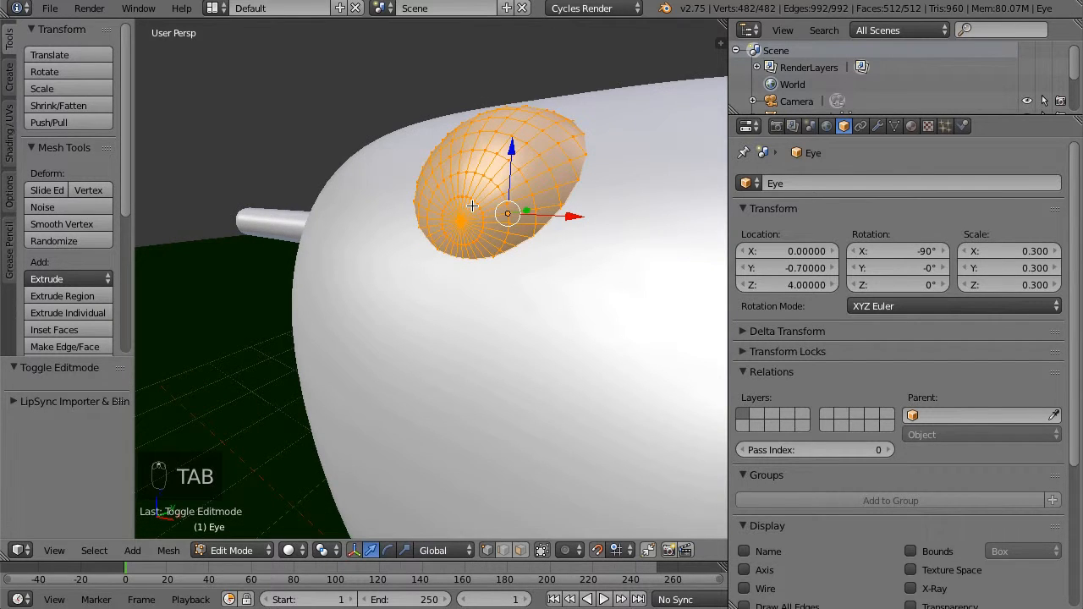
{"action": "key", "text": "a"}
{"action": "key", "text": "a"}
{"action": "key", "text": "c"}
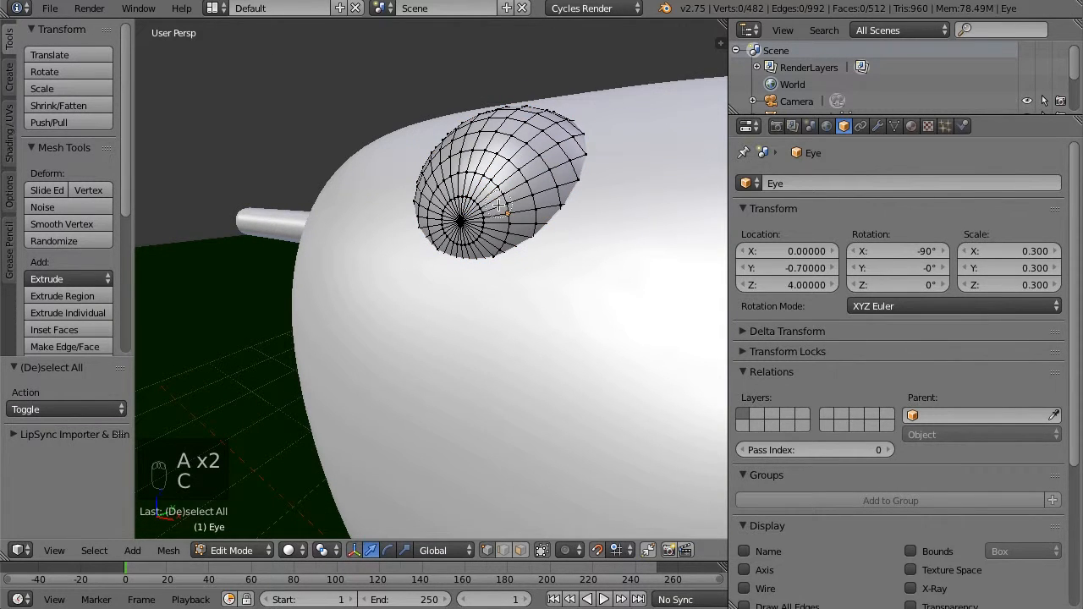
{"action": "left_click", "coordinate": [499, 203]}
{"action": "mouse_move", "coordinate": [499, 203]}
{"action": "left_mouse_down"}
{"action": "mouse_move", "coordinate": [479, 173]}
{"action": "mouse_move", "coordinate": [448, 199]}
{"action": "mouse_move", "coordinate": [455, 233]}
{"action": "mouse_move", "coordinate": [476, 251]}
{"action": "mouse_move", "coordinate": [497, 236]}
{"action": "mouse_move", "coordinate": [470, 205]}
{"action": "mouse_move", "coordinate": [491, 222]}
{"action": "mouse_move", "coordinate": [409, 193]}
{"action": "left_mouse_up"}
{"action": "middle_click_drag", "start_coordinate": [414, 181], "coordinate": [412, 202]}
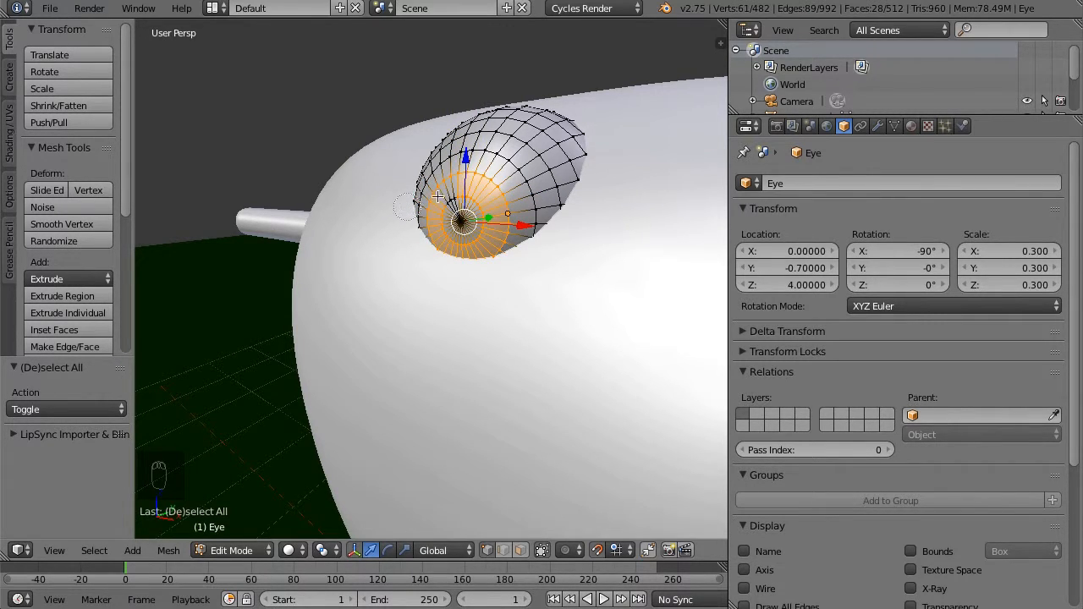
{"action": "left_click", "coordinate": [460, 211]}
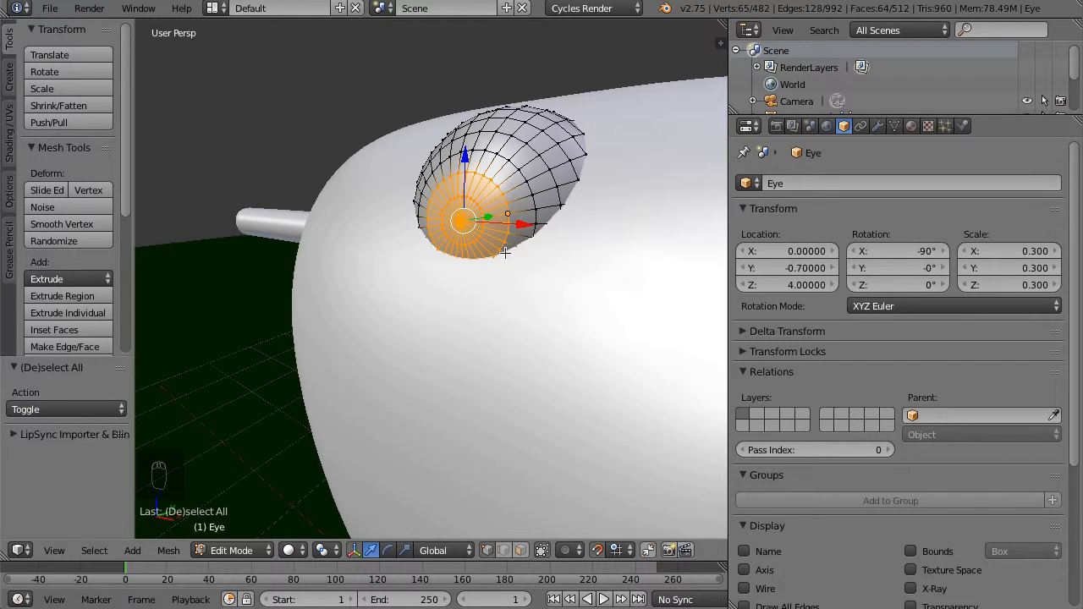
Add a second material slot to the eye with a new material named Pupil.
{"action": "left_click", "coordinate": [911, 125]}
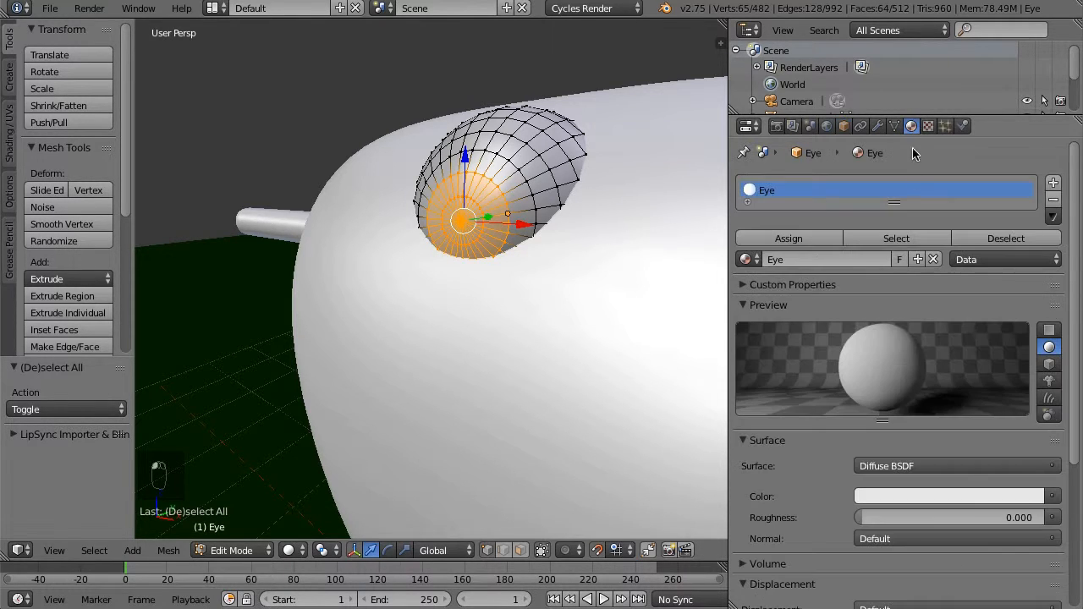
{"action": "left_click", "coordinate": [1053, 183]}
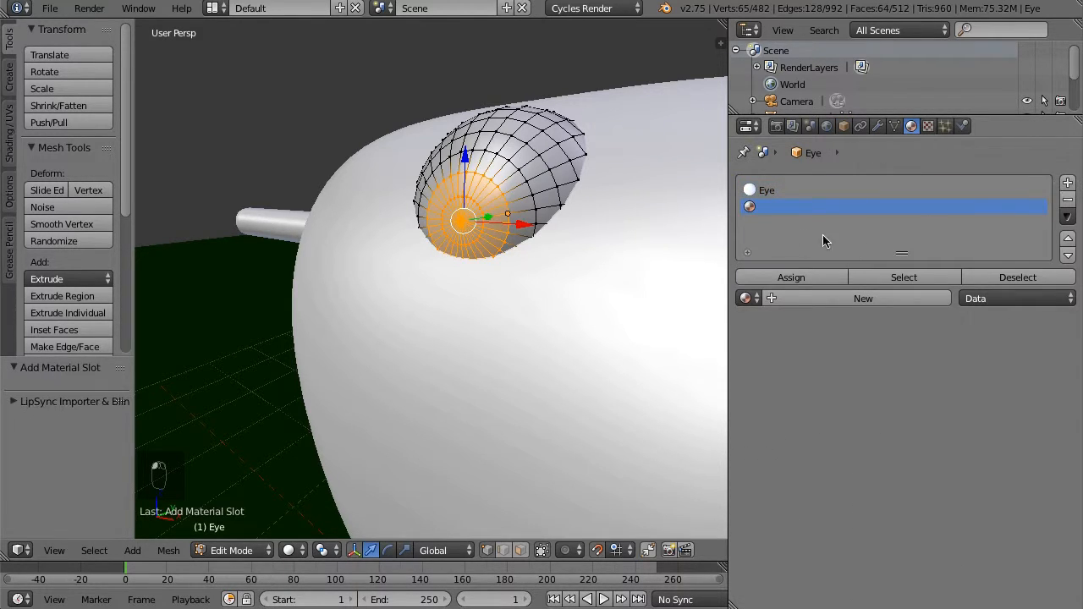
{"action": "left_click", "coordinate": [803, 299]}
{"action": "left_click", "coordinate": [802, 299]}
{"action": "key", "text": "BackSpace"}
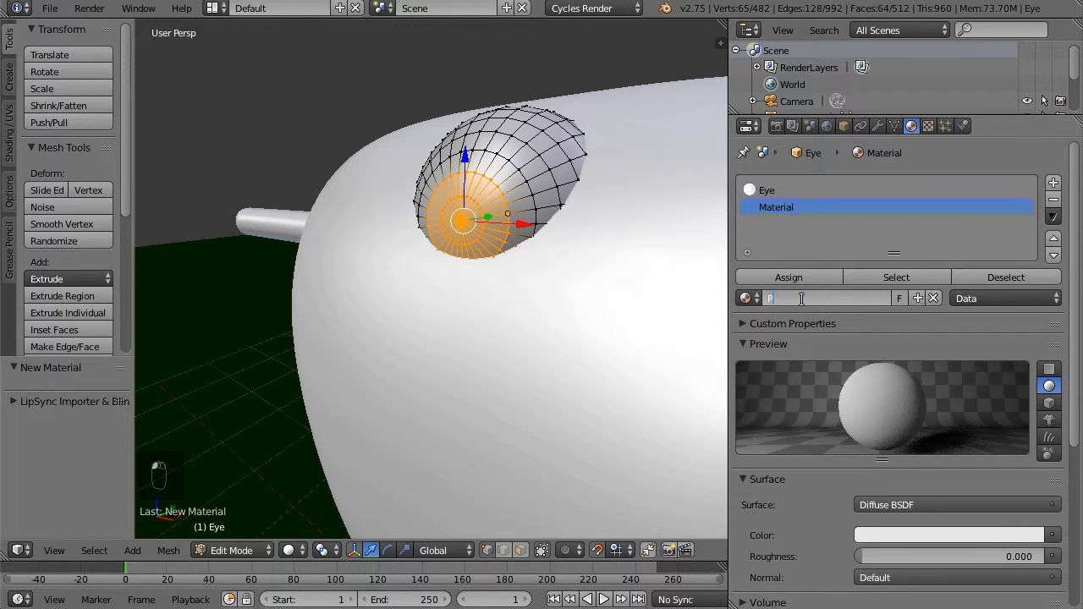
{"action": "type", "text": "Pupil"}
{"action": "key", "text": "Return"}
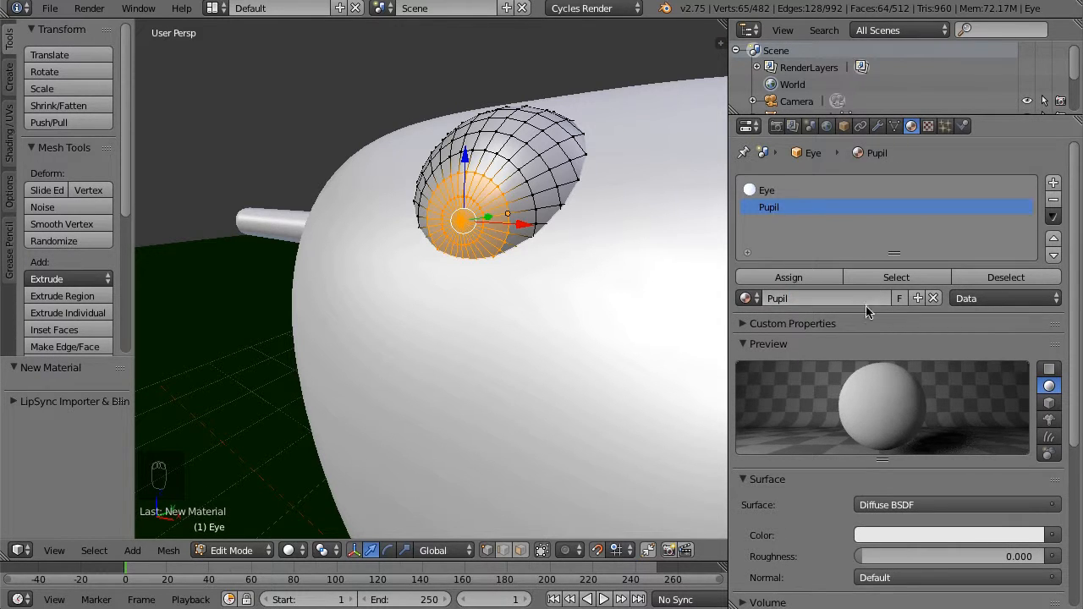
Colour the Pupil material's Diffuse BSDF bright red and assign it to the selected front faces.
{"action": "left_click", "coordinate": [905, 539]}
{"action": "left_click", "coordinate": [957, 351]}
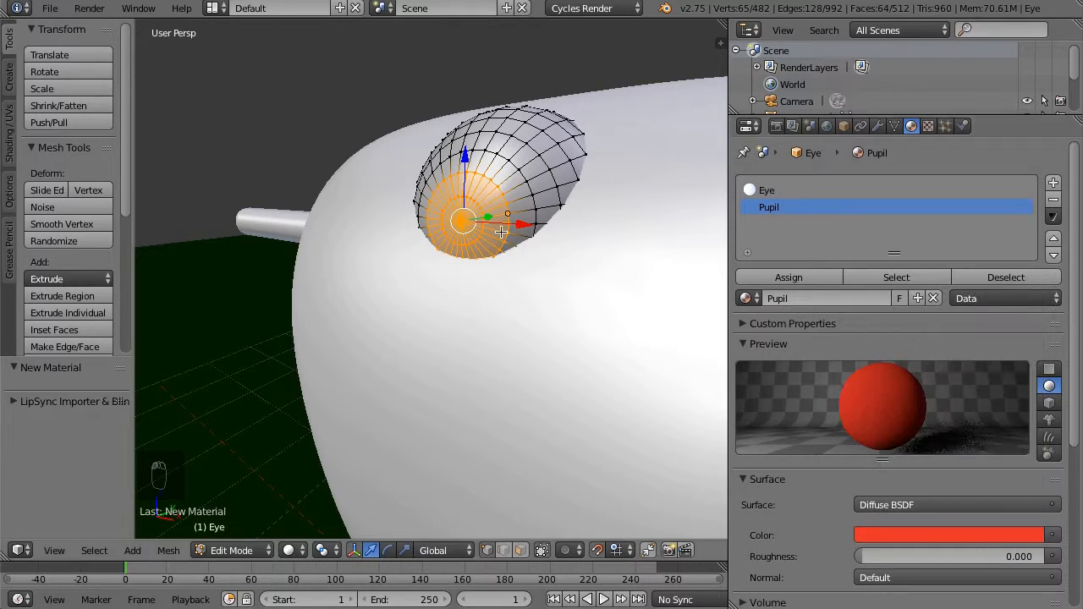
{"action": "left_click", "coordinate": [796, 277]}
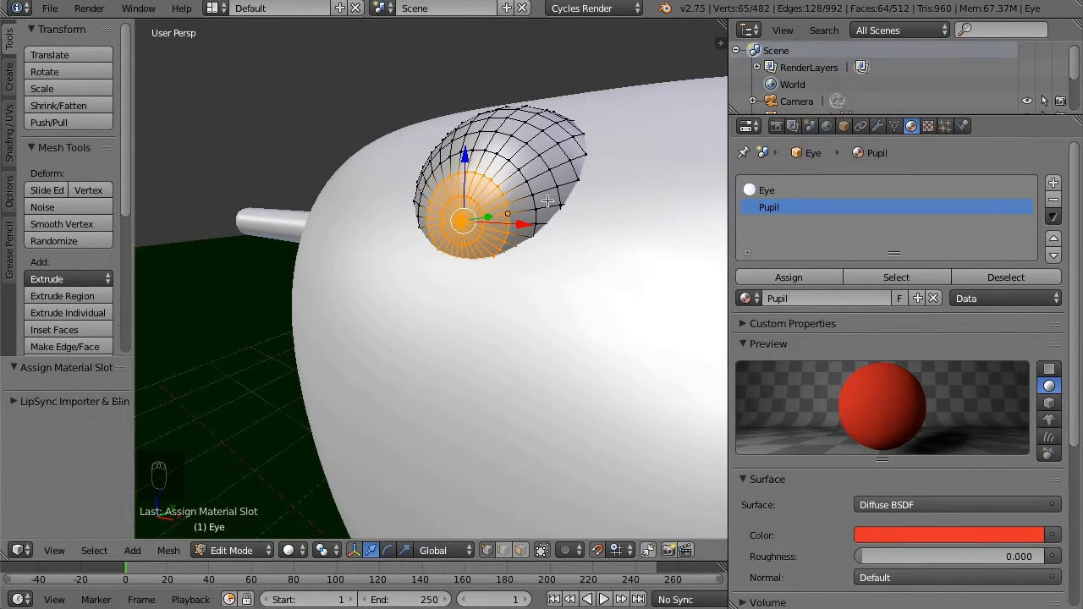
Set the Pupil material's viewport colour to the same red as its diffuse colour and deselect the eye mesh.
{"action": "scroll", "coordinate": [812, 303], "scroll_direction": "down", "scroll_amount": 7}
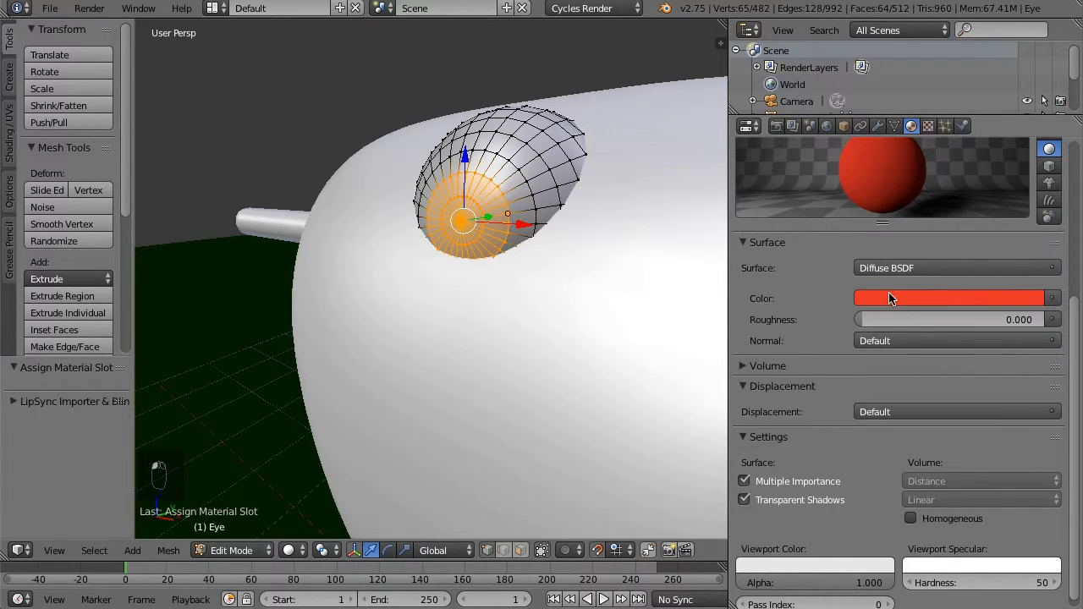
{"action": "left_click_drag", "start_coordinate": [829, 531], "coordinate": [826, 572]}
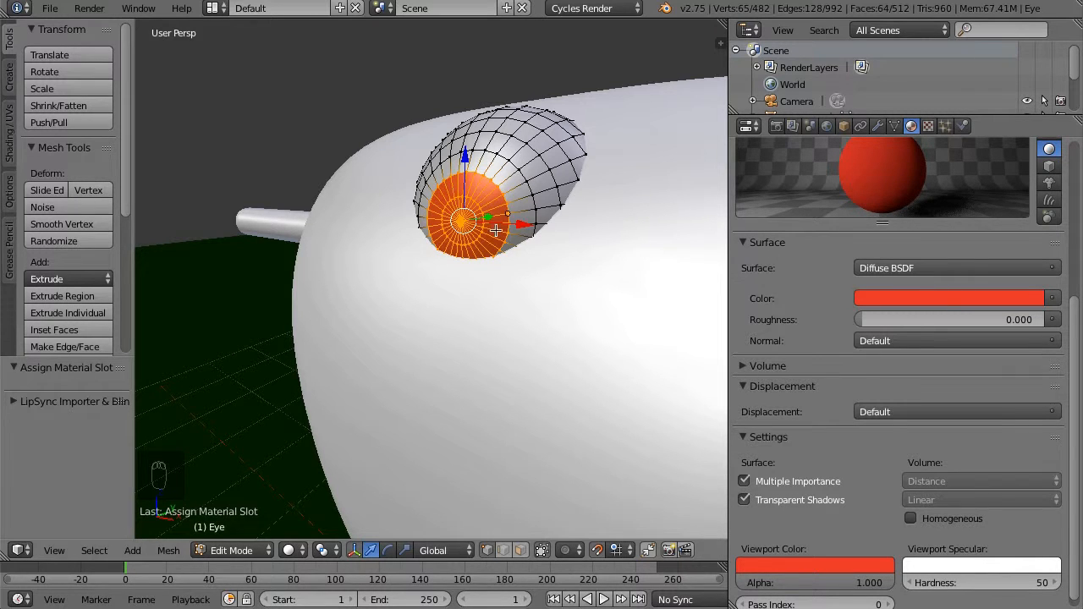
{"action": "key", "text": "a"}
Try a test render of the scene and look through the render settings.
{"action": "key", "text": "F12"}
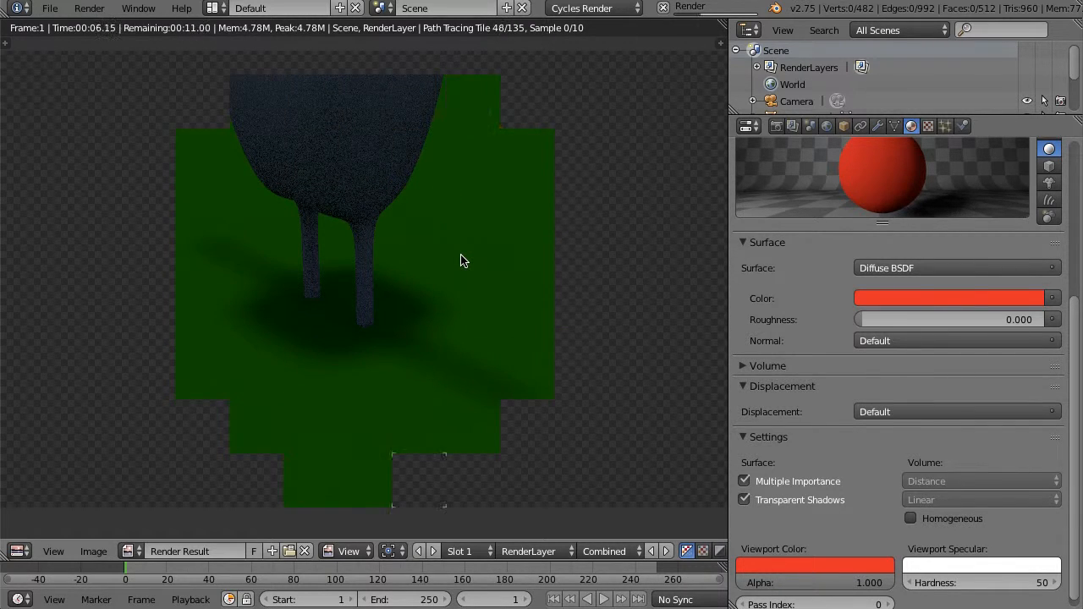
{"action": "key", "text": "Escape"}
{"action": "key", "text": "Escape"}
{"action": "left_click", "coordinate": [779, 125]}
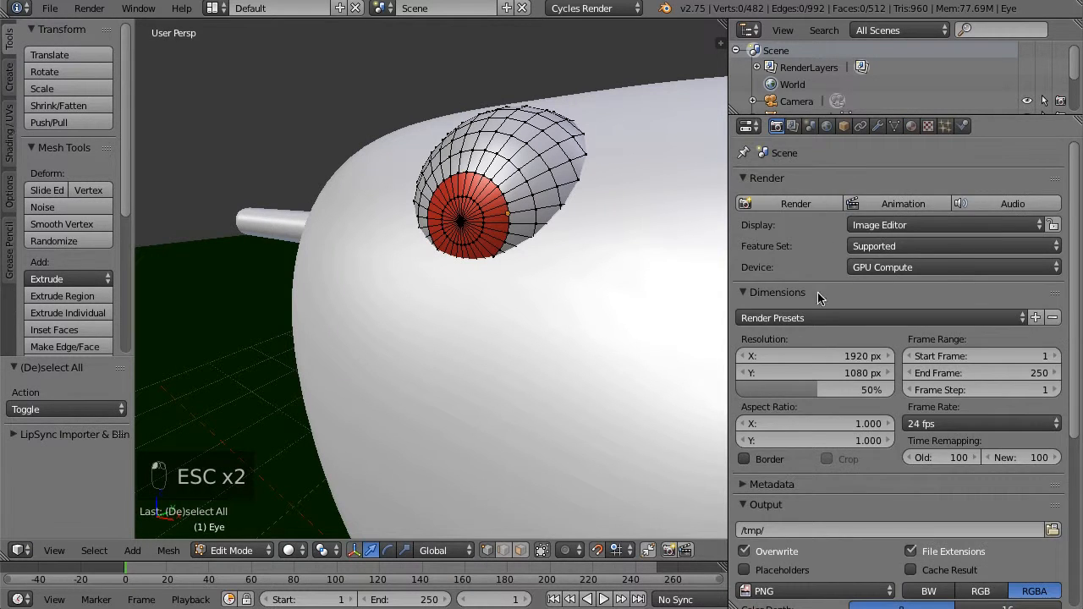
{"action": "scroll", "coordinate": [792, 464], "scroll_direction": "down", "scroll_amount": 8}
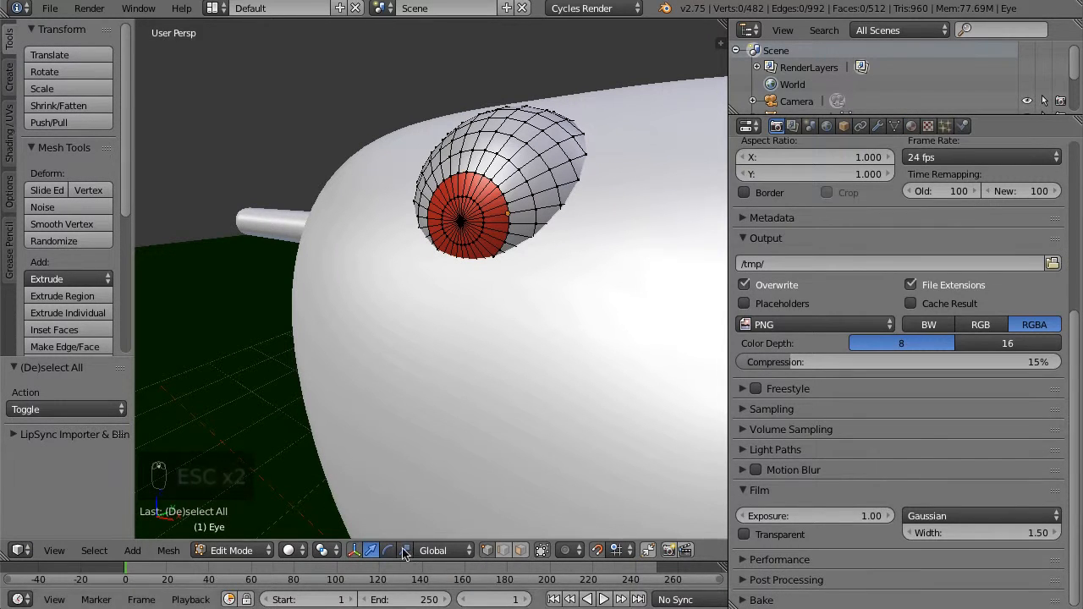
Preview the eye in Rendered viewport shading and return to Solid shading on the Pupil material's settings.
{"action": "left_click", "coordinate": [289, 550]}
{"action": "left_click", "coordinate": [341, 446]}
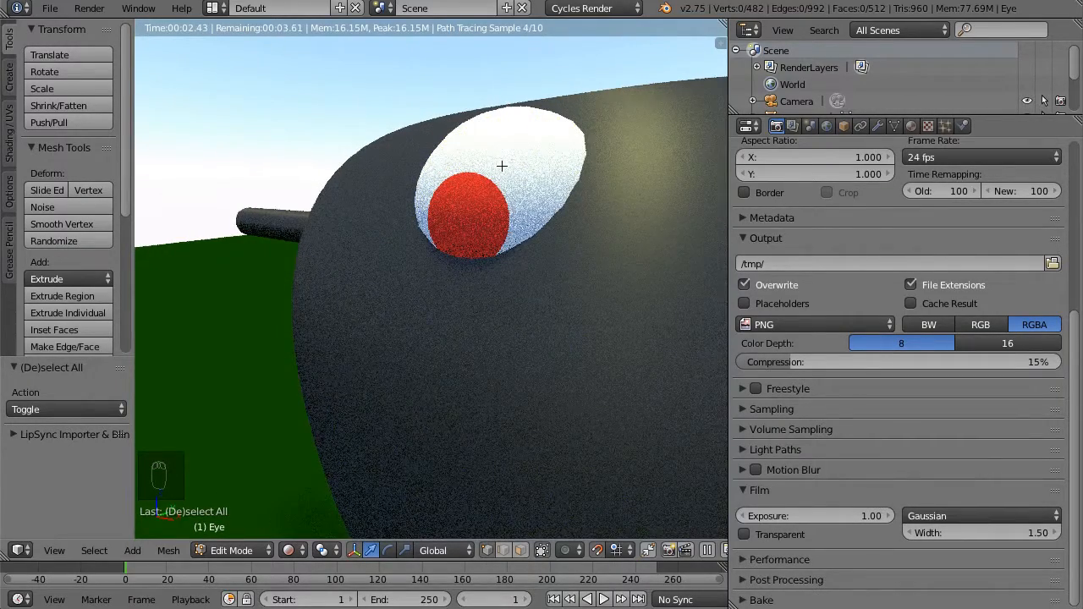
{"action": "left_click", "coordinate": [911, 127]}
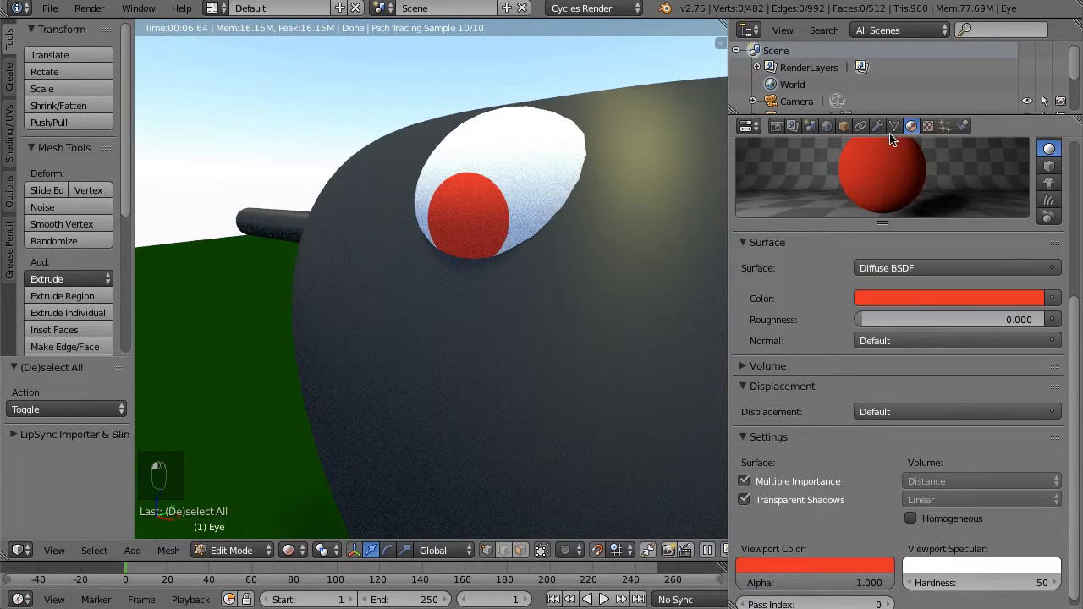
{"action": "left_click", "coordinate": [288, 550]}
{"action": "left_click", "coordinate": [335, 489]}
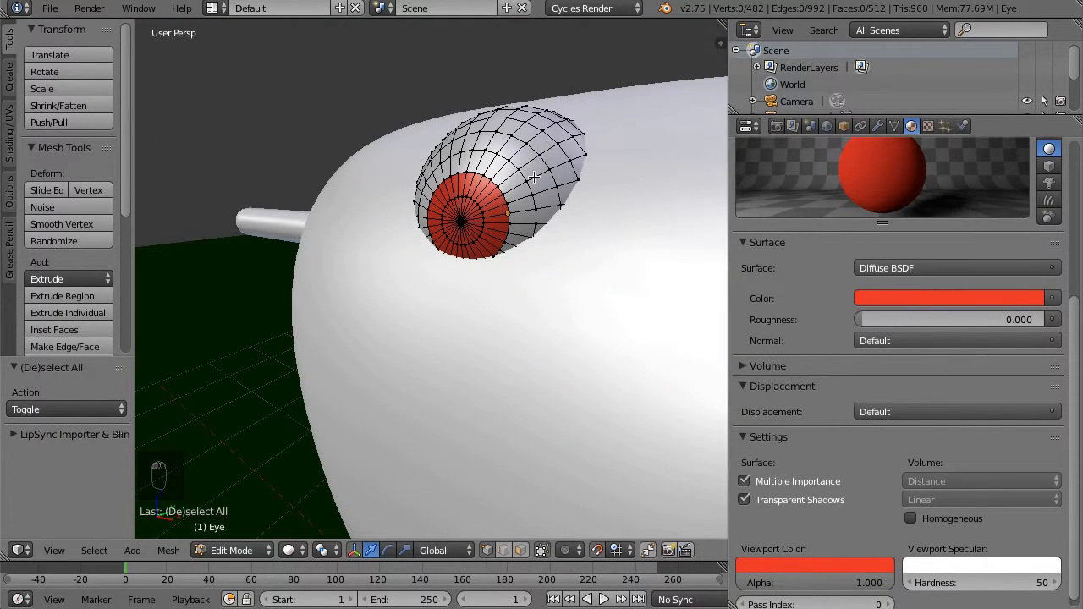
In right side view, select the whole eye mesh in Edit Mode and rotate it 20° to tilt the pupil upward.
{"action": "key", "text": "Tab"}
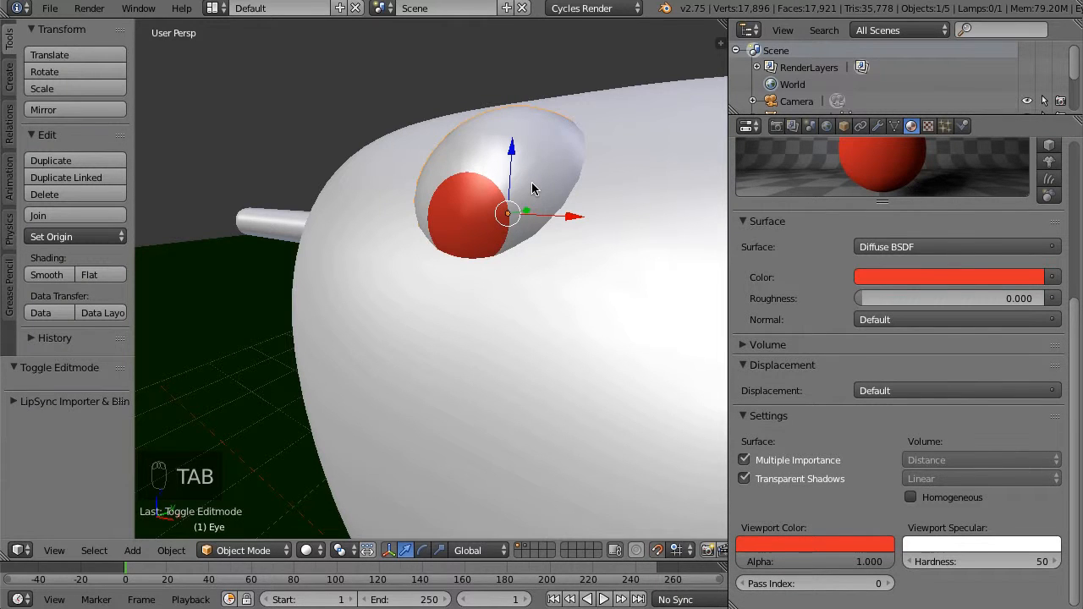
{"action": "key", "text": "KP_3"}
{"action": "key", "text": "Tab"}
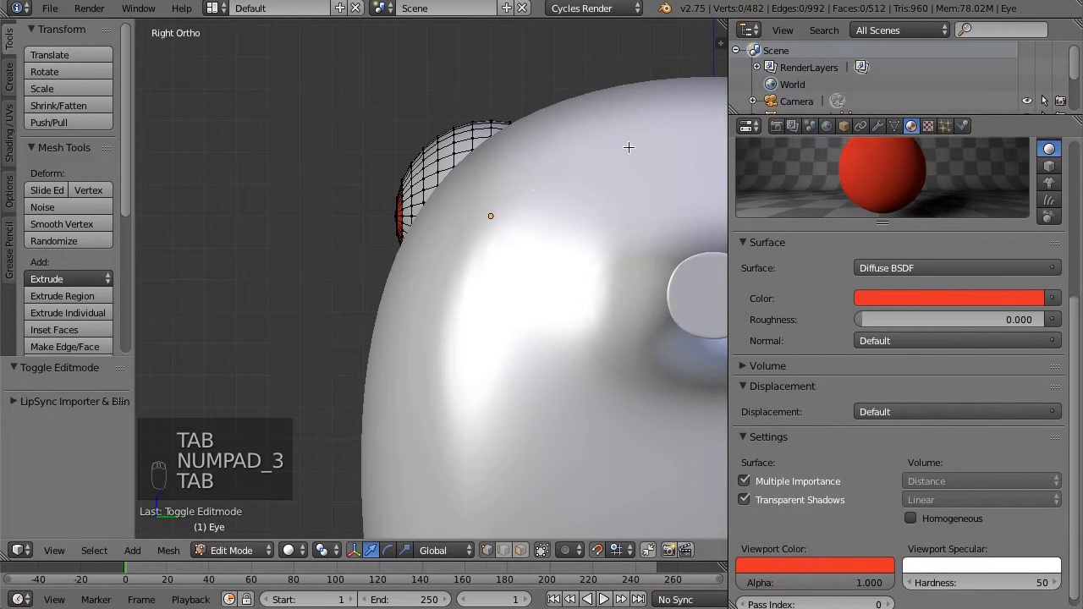
{"action": "key", "text": "r"}
{"action": "key", "text": "Tab"}
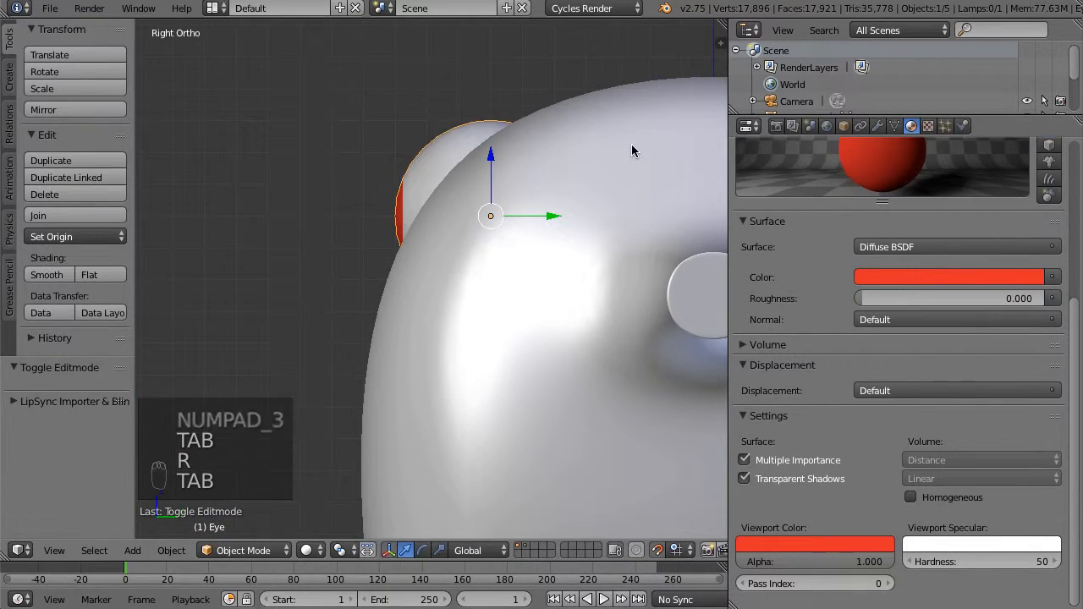
{"action": "key", "text": "Tab"}
{"action": "key", "text": "a"}
{"action": "key", "text": "a"}
{"action": "key", "text": "a"}
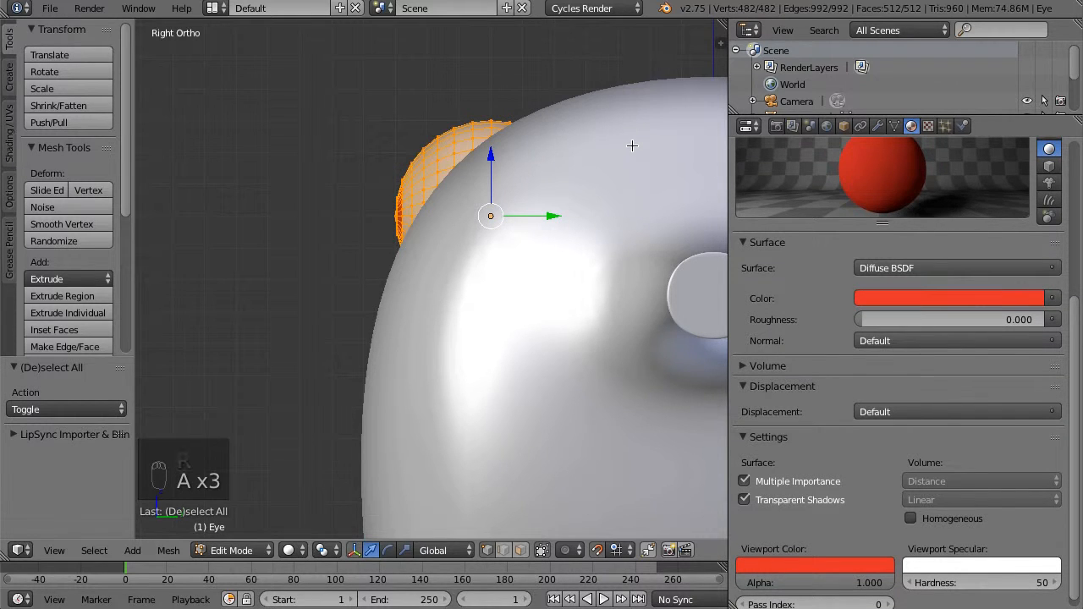
{"action": "key", "text": "r"}
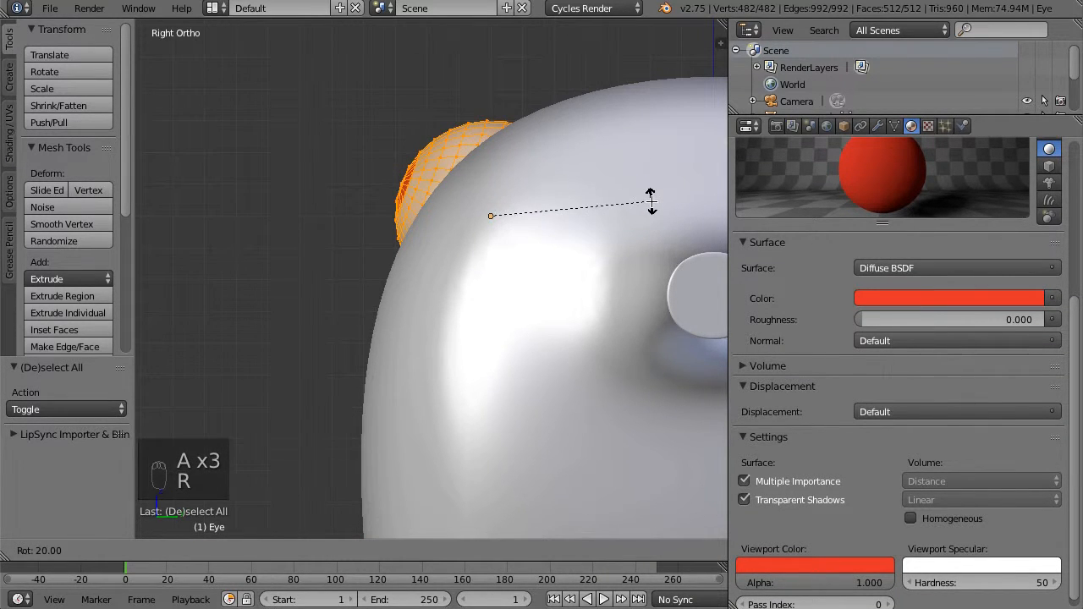
{"action": "left_click", "coordinate": [651, 201]}
{"action": "middle_click_drag", "start_coordinate": [359, 217], "coordinate": [487, 270]}
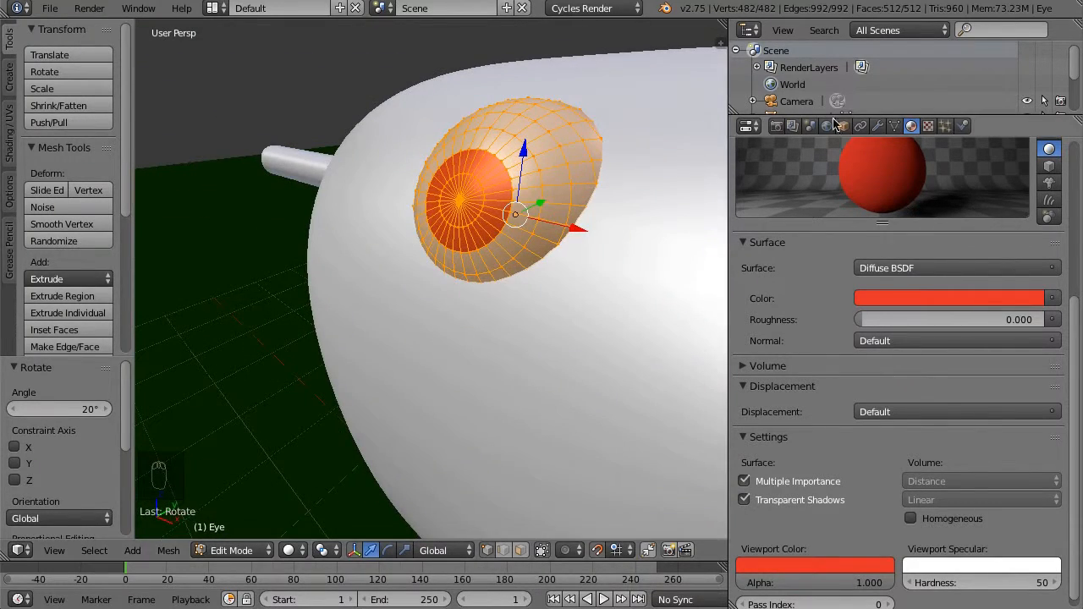
Select the Eye material and brighten its Diffuse BSDF colour to pure white.
{"action": "scroll", "coordinate": [793, 198], "scroll_direction": "up", "scroll_amount": 7}
{"action": "left_click", "coordinate": [787, 191]}
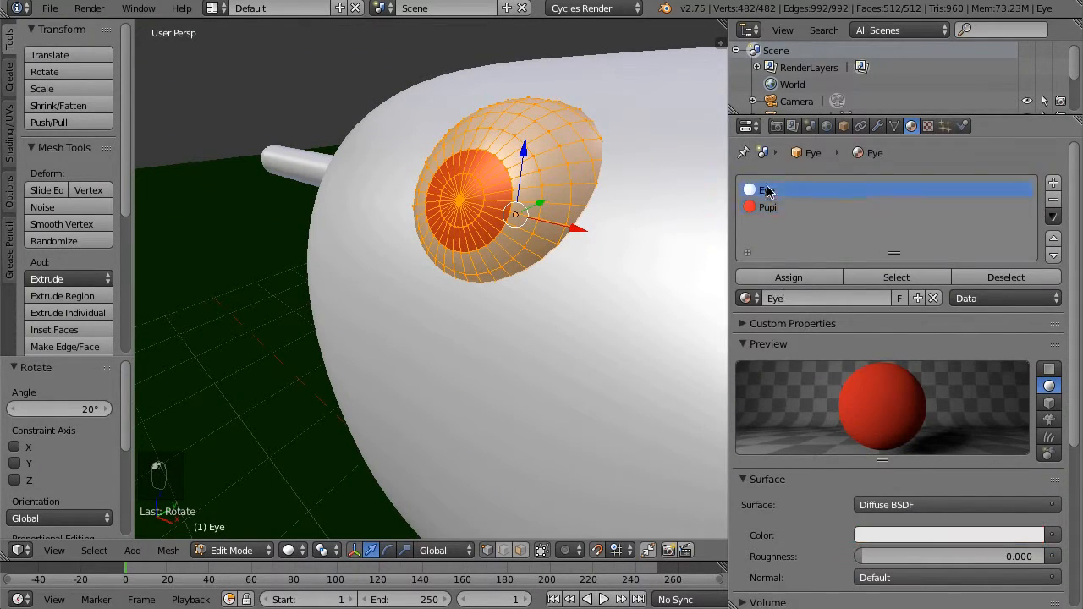
{"action": "left_click", "coordinate": [910, 535]}
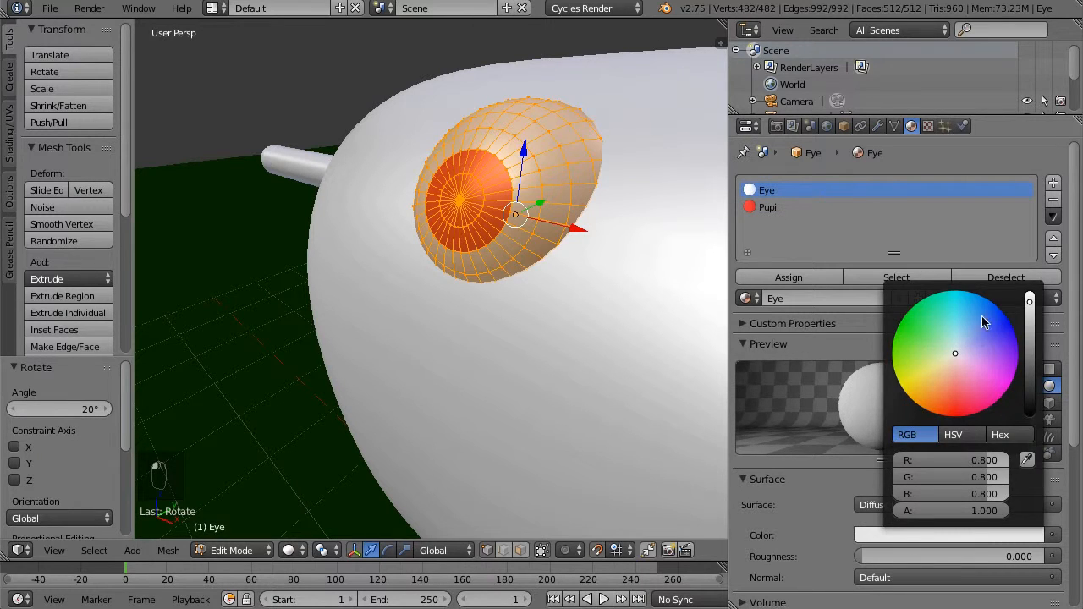
{"action": "left_click", "coordinate": [989, 534]}
{"action": "left_click_drag", "start_coordinate": [1028, 341], "coordinate": [1028, 340]}
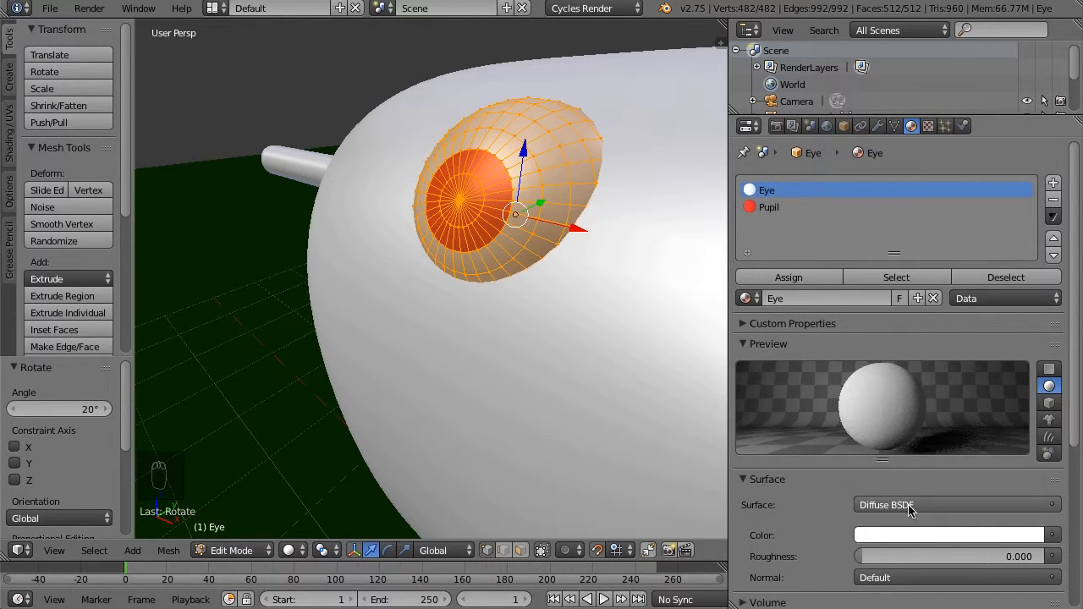
Change the Eye material's surface to a Mix Shader combining a Diffuse BSDF and an Anisotropic BSDF.
{"action": "left_click", "coordinate": [909, 505]}
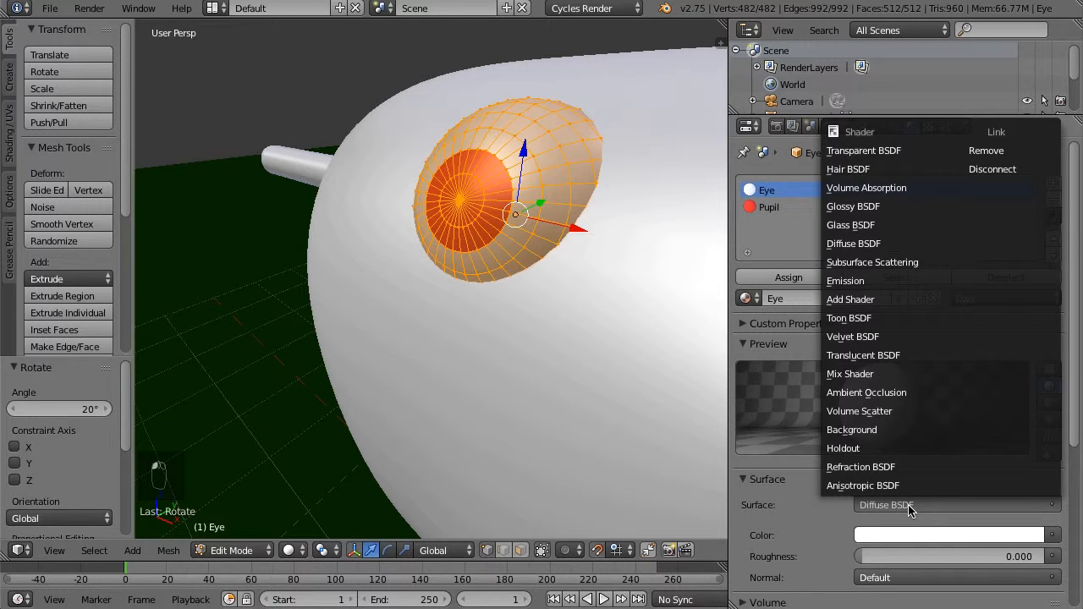
{"action": "left_click", "coordinate": [850, 374]}
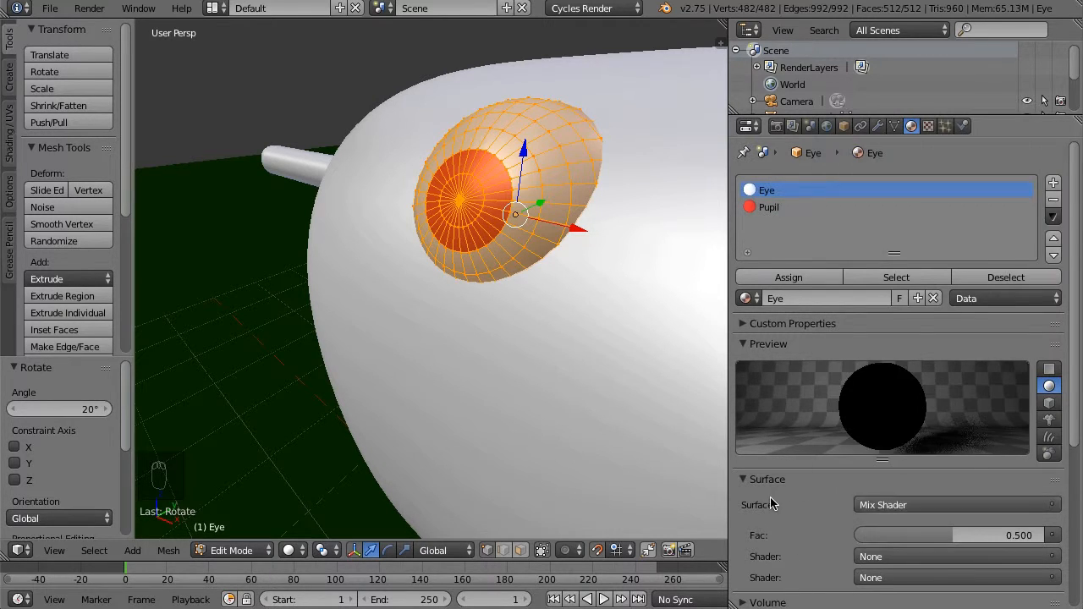
{"action": "scroll", "coordinate": [897, 423], "scroll_direction": "down", "scroll_amount": 4}
{"action": "left_click", "coordinate": [902, 421]}
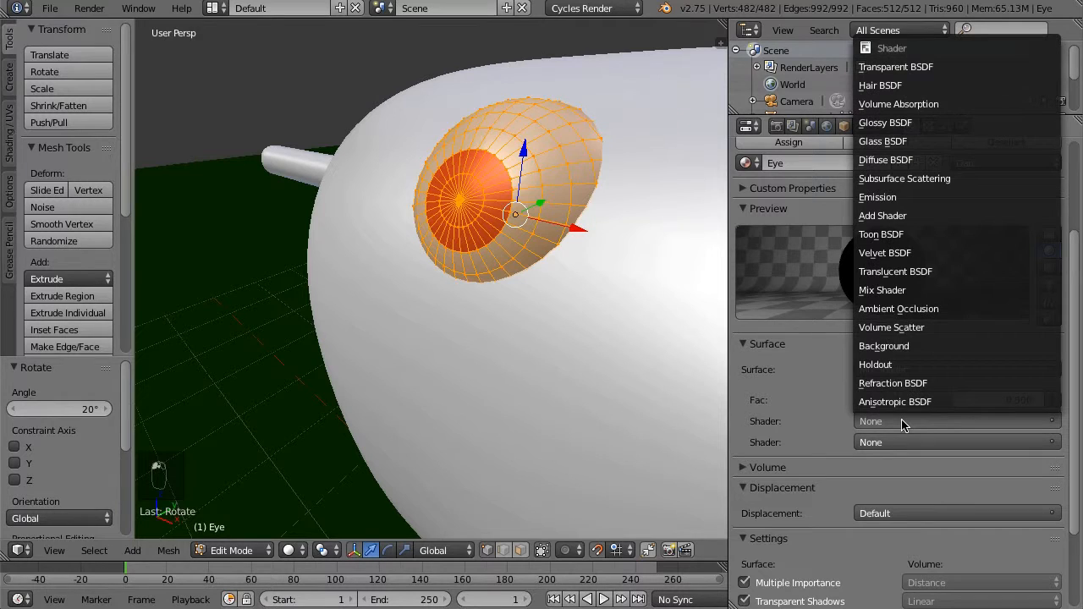
{"action": "left_click", "coordinate": [885, 160]}
{"action": "left_click", "coordinate": [899, 505]}
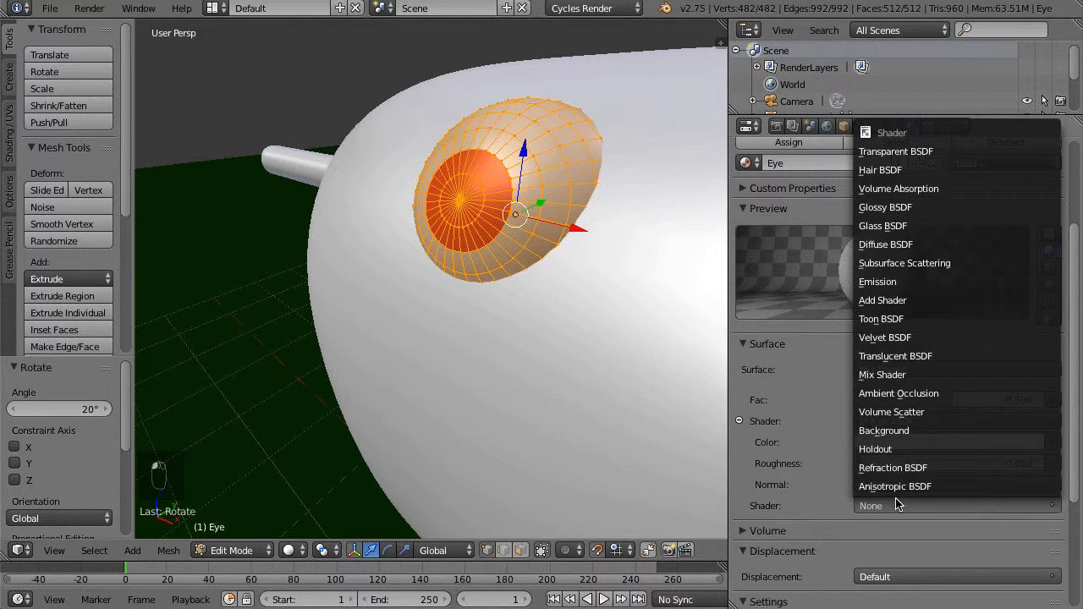
{"action": "left_click", "coordinate": [897, 486]}
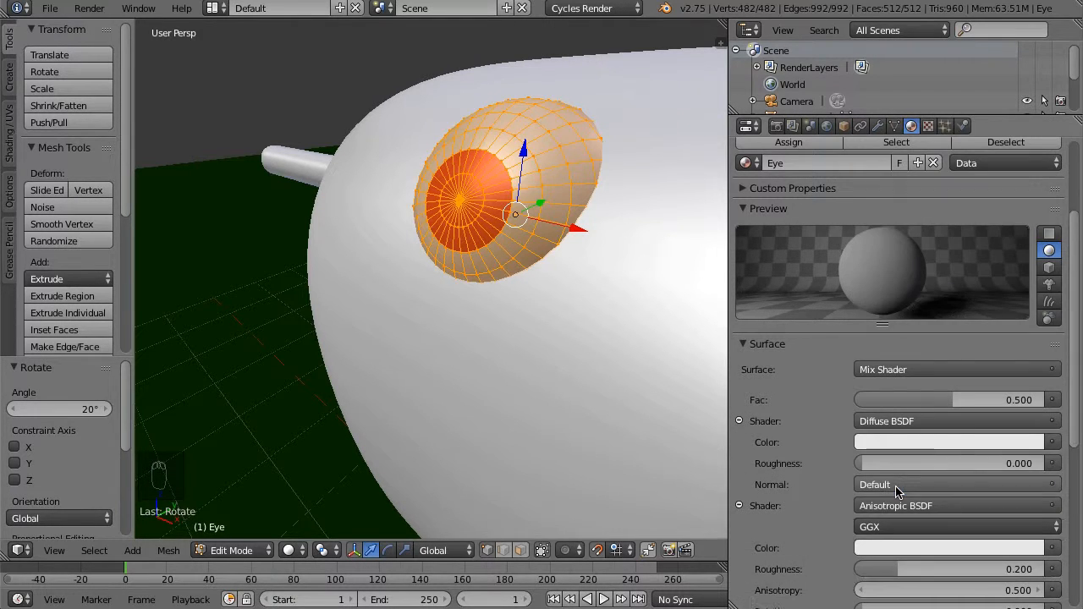
Brighten the Eye material's diffuse colour to pure white and set the mix factor to 0.025.
{"action": "scroll", "coordinate": [889, 440], "scroll_direction": "down", "scroll_amount": 4}
{"action": "scroll", "coordinate": [876, 390], "scroll_direction": "up", "scroll_amount": 1}
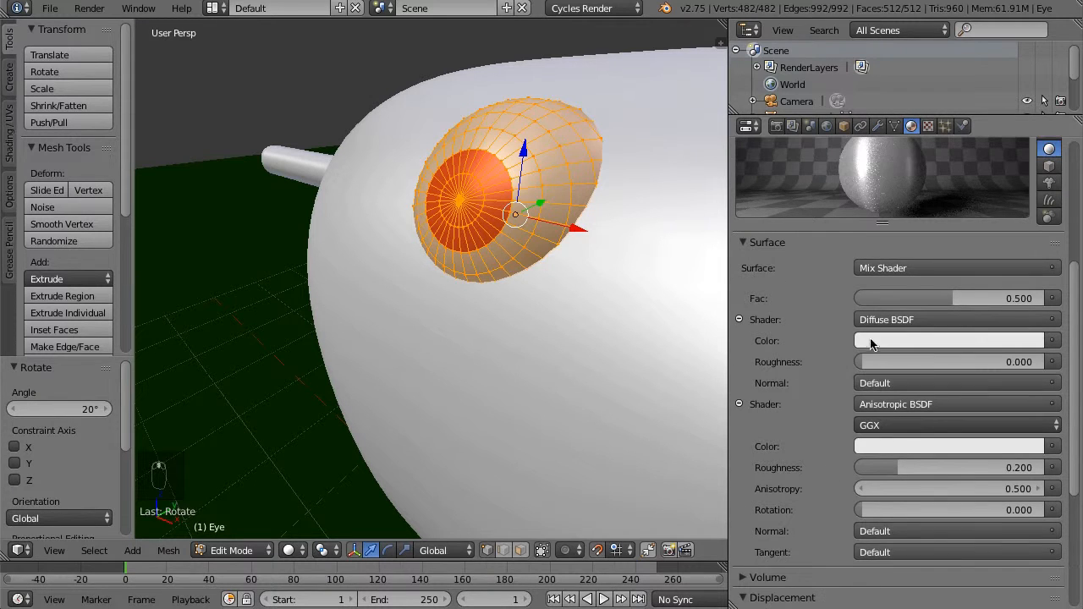
{"action": "left_click", "coordinate": [980, 341]}
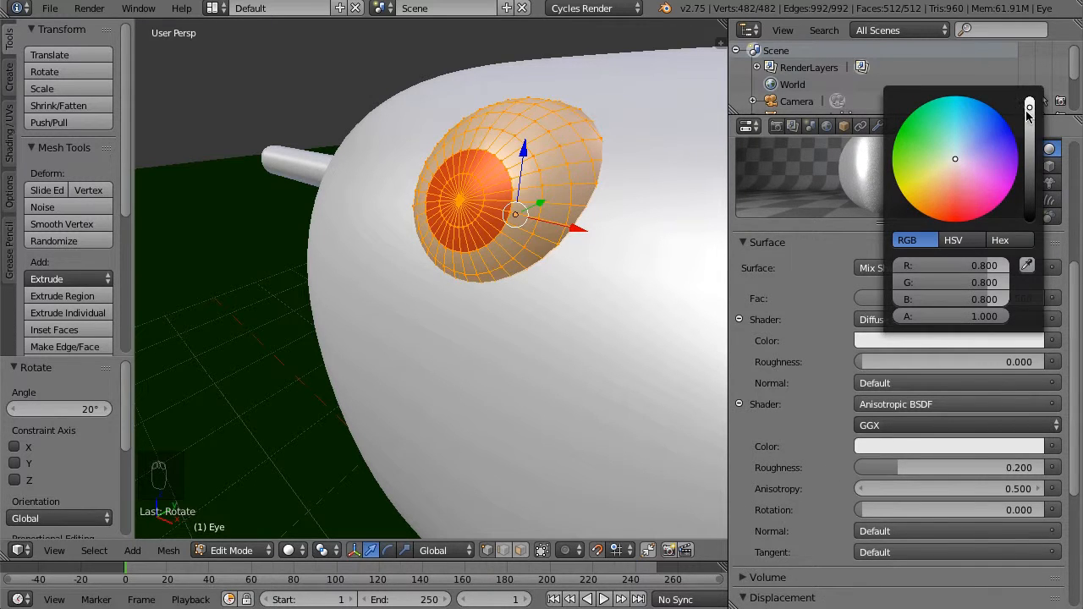
{"action": "left_click_drag", "start_coordinate": [1029, 116], "coordinate": [1030, 98]}
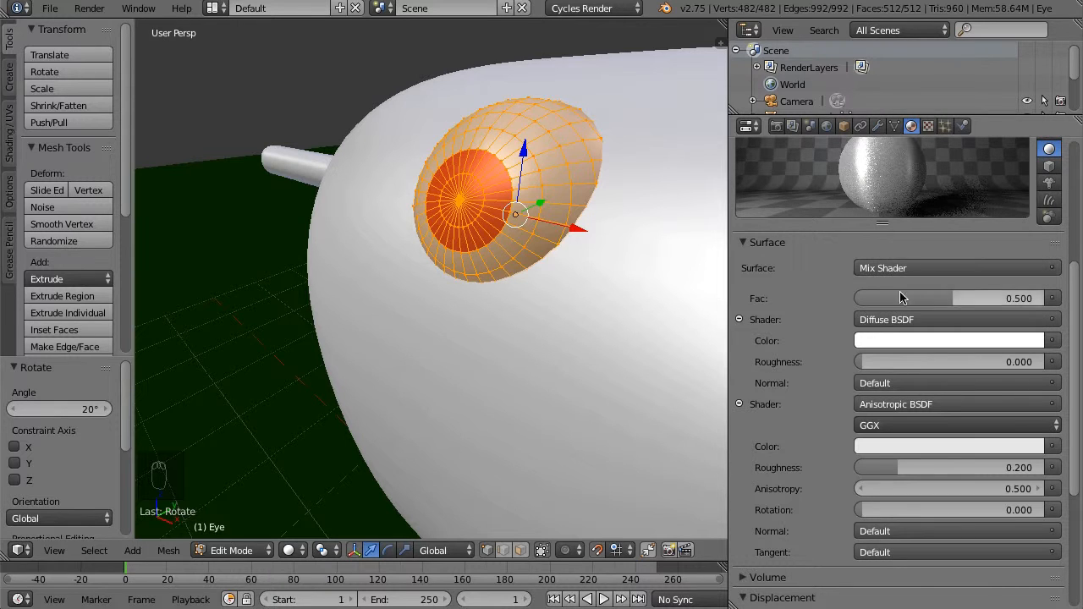
{"action": "left_click", "coordinate": [898, 297]}
{"action": "type", "text": ".025"}
{"action": "key", "text": "Return"}
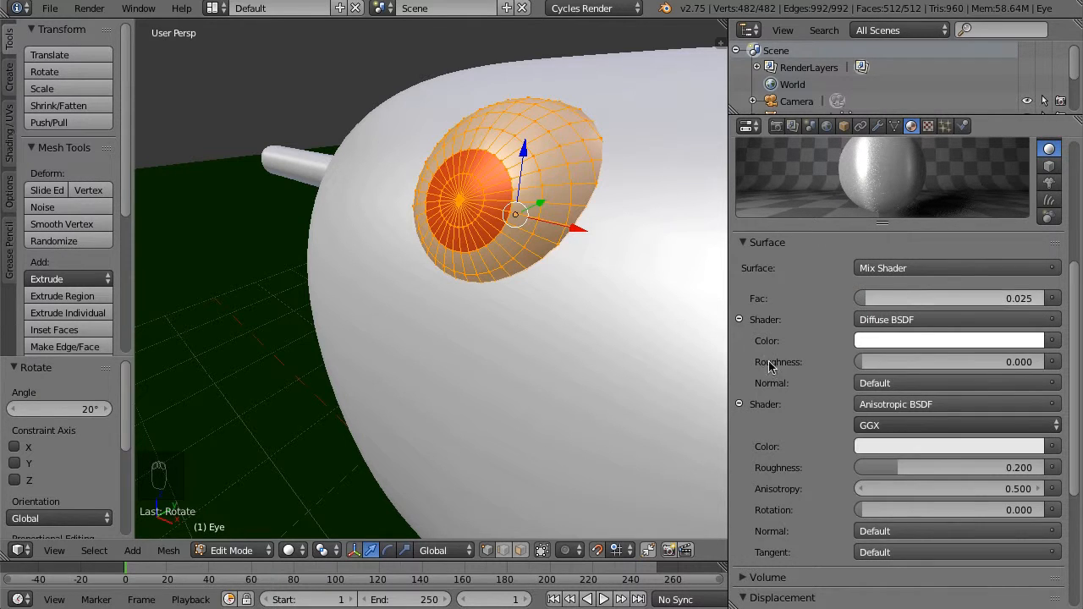
Switch the viewport to Rendered shading and try a mix factor of 0.1 on the Eye material.
{"action": "left_click", "coordinate": [289, 550]}
{"action": "left_click", "coordinate": [336, 437]}
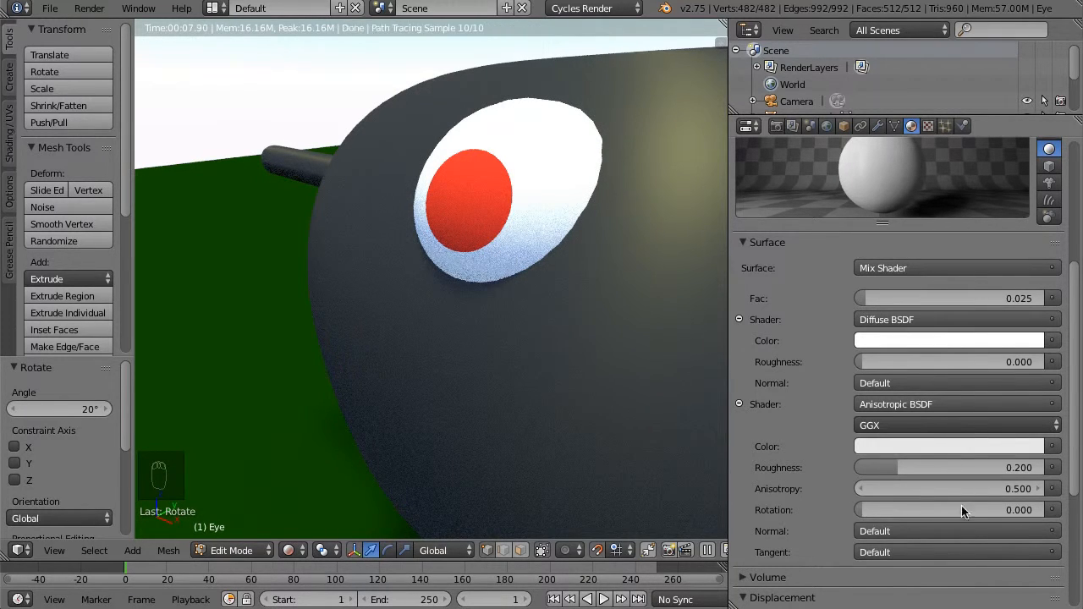
{"action": "left_click", "coordinate": [893, 298]}
{"action": "type", "text": "0.1"}
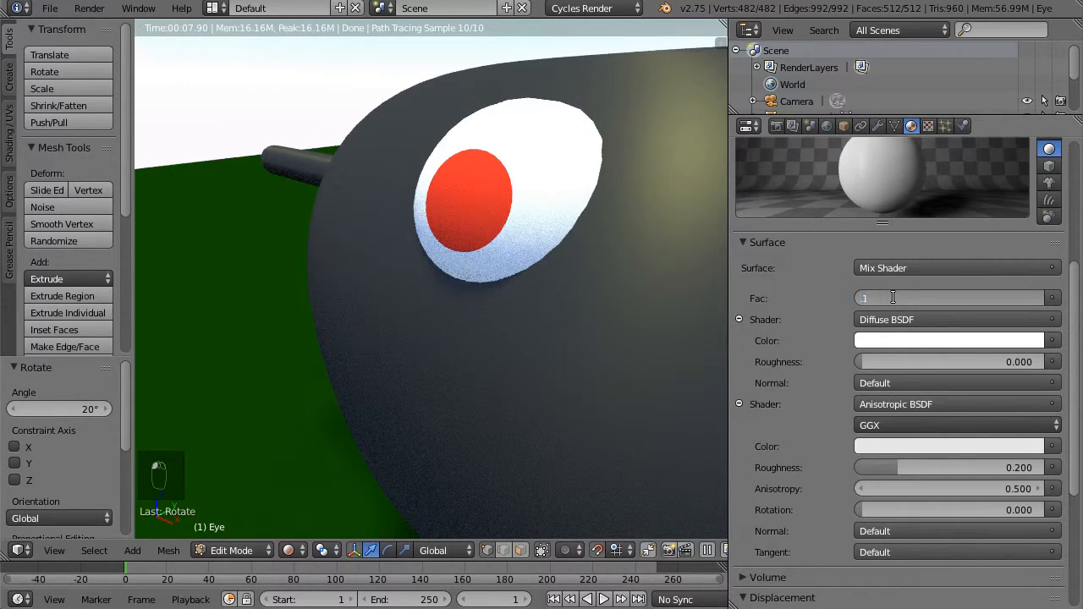
{"action": "key", "text": "Return"}
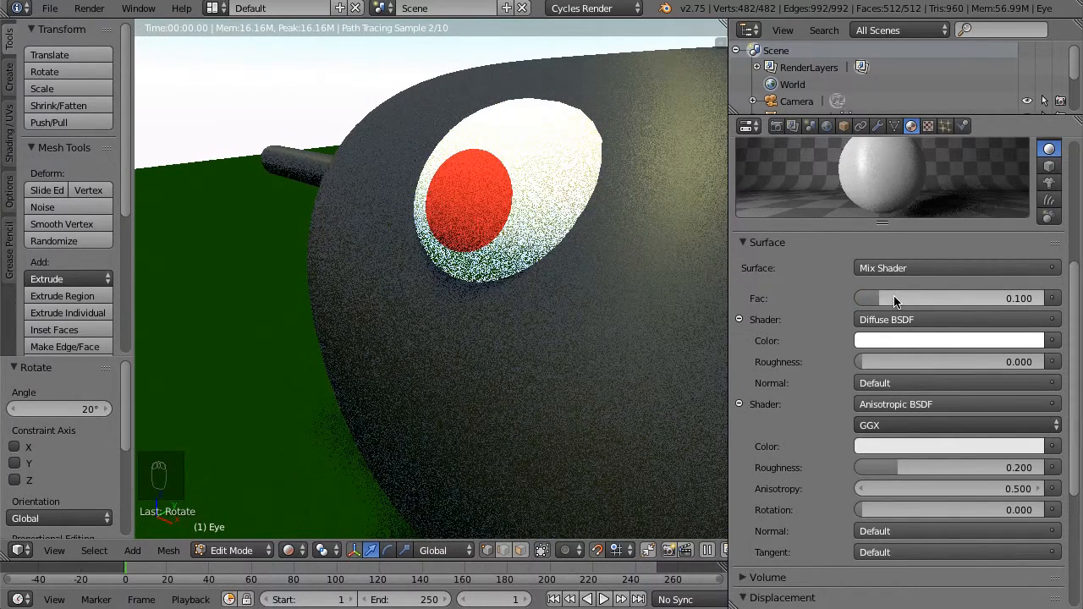
Set the Eye material's mix factor to 0.05.
{"action": "left_click", "coordinate": [896, 300]}
{"action": "type", "text": ".0"}
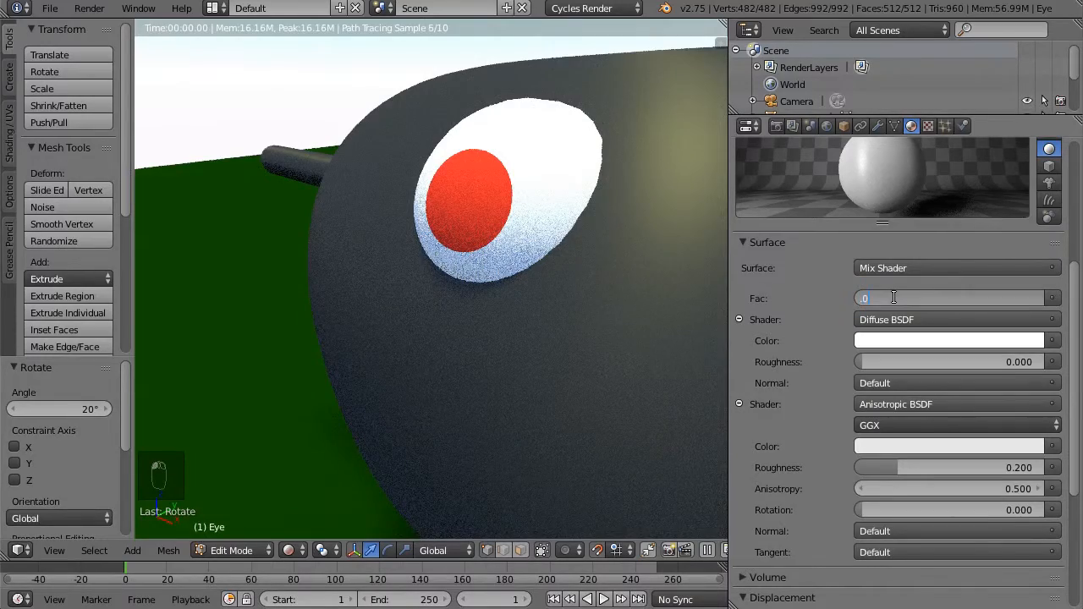
{"action": "type", "text": "5"}
{"action": "key", "text": "Return"}
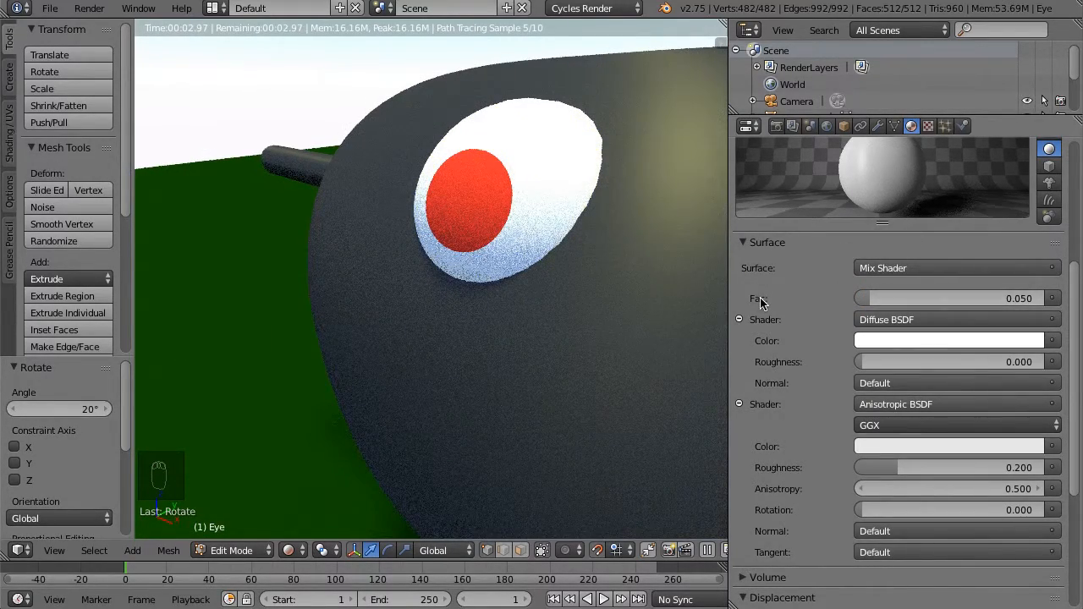
Change the Pupil material's surface to a Mix Shader combining a Diffuse BSDF and an Anisotropic BSDF.
{"action": "scroll", "coordinate": [766, 301], "scroll_direction": "up", "scroll_amount": 8}
{"action": "left_click", "coordinate": [772, 174]}
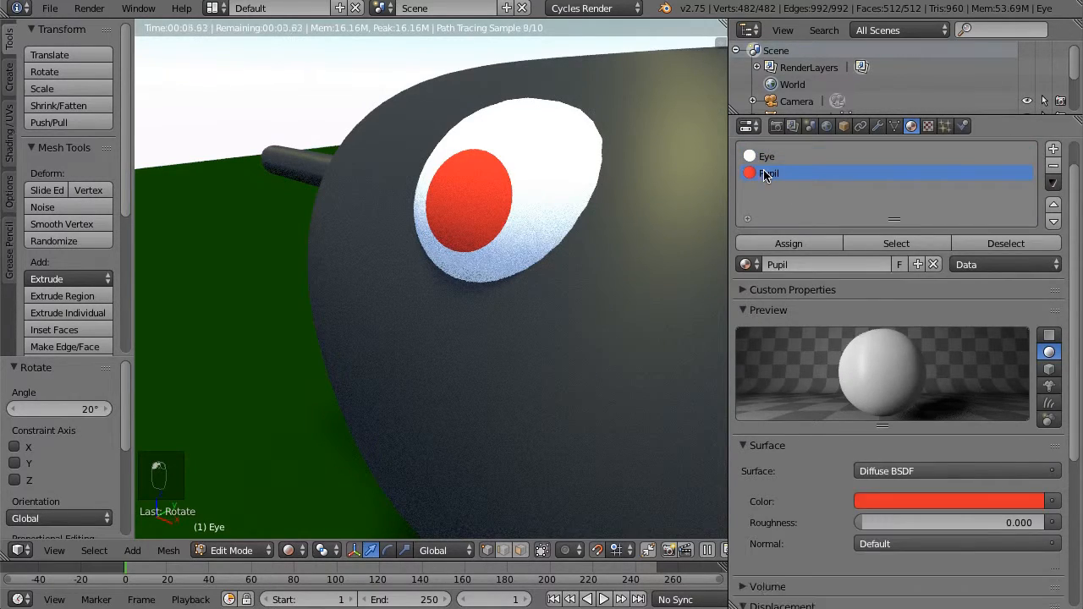
{"action": "scroll", "coordinate": [858, 491], "scroll_direction": "down", "scroll_amount": 5}
{"action": "scroll", "coordinate": [857, 491], "scroll_direction": "down", "scroll_amount": 1}
{"action": "left_click", "coordinate": [894, 337]}
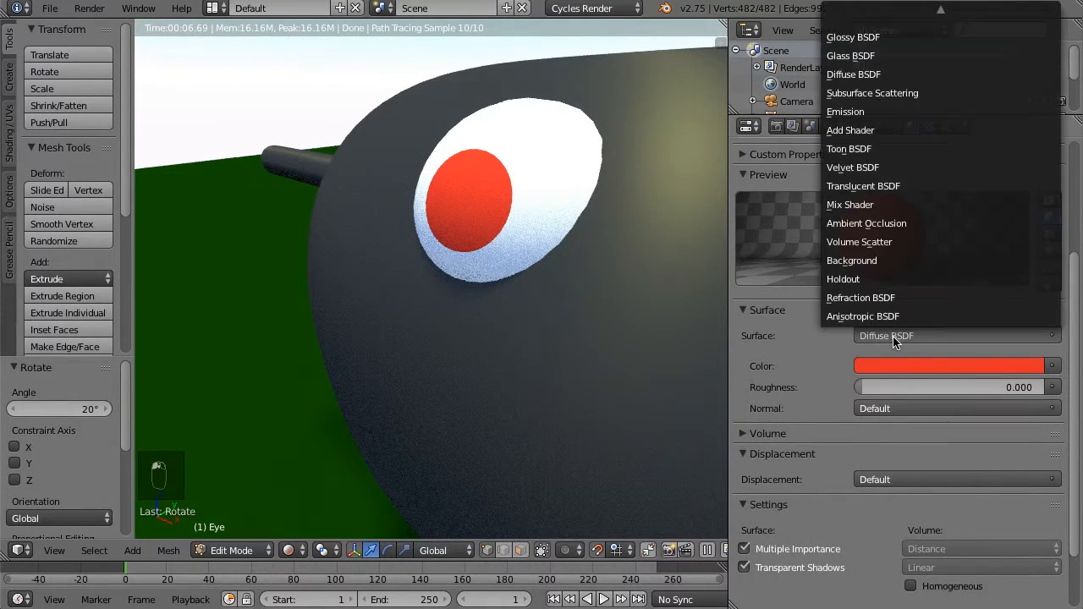
{"action": "left_click", "coordinate": [850, 204]}
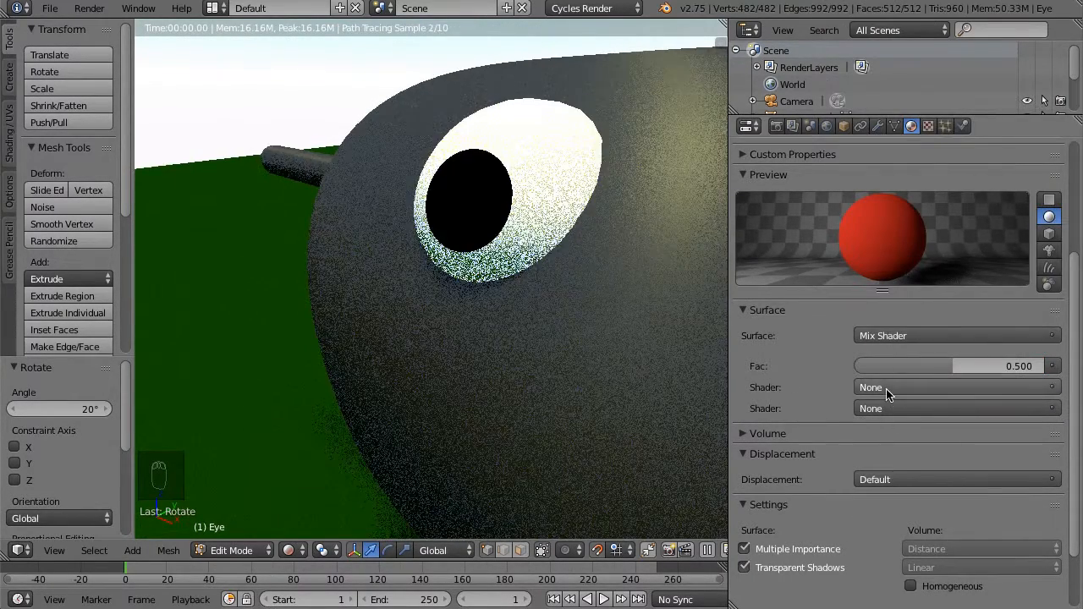
{"action": "left_click", "coordinate": [887, 389]}
{"action": "left_click", "coordinate": [886, 126]}
{"action": "left_click", "coordinate": [889, 471]}
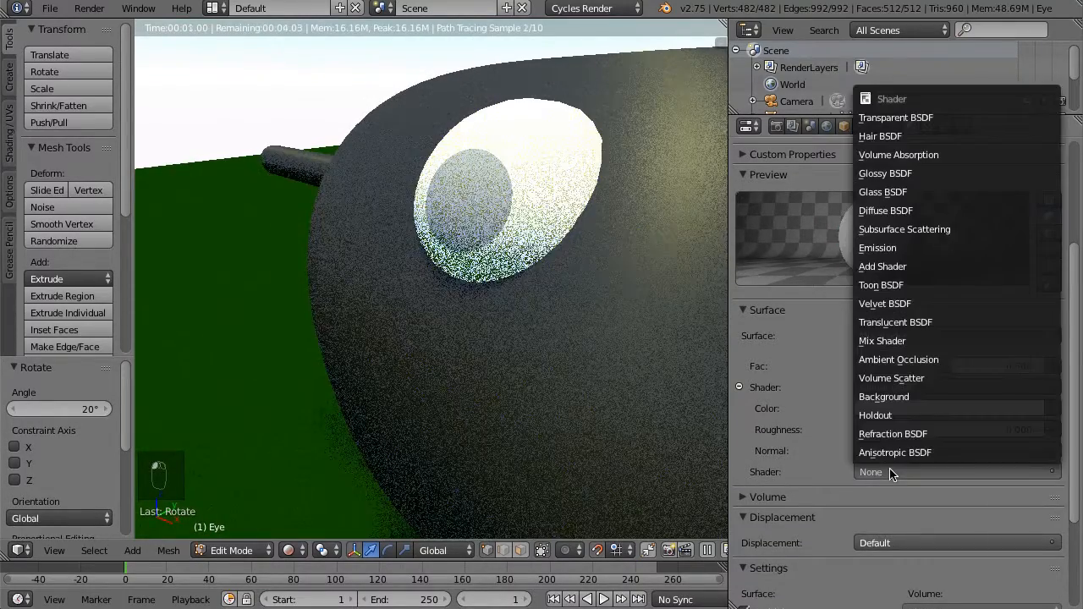
{"action": "left_click", "coordinate": [927, 453]}
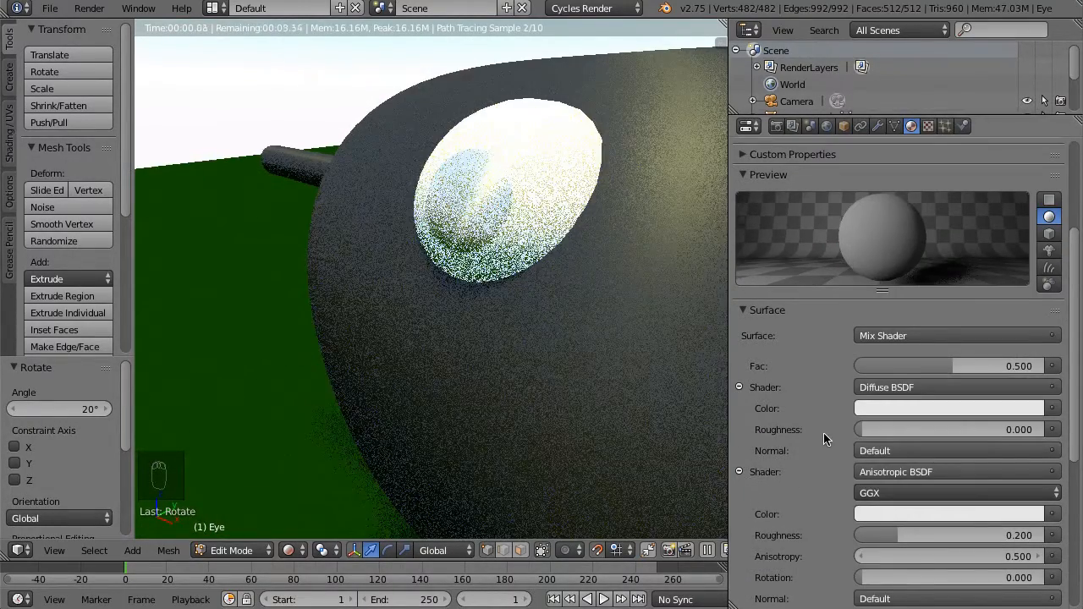
Set the Pupil material's mix factor to 0.05.
{"action": "scroll", "coordinate": [824, 437], "scroll_direction": "down", "scroll_amount": 1}
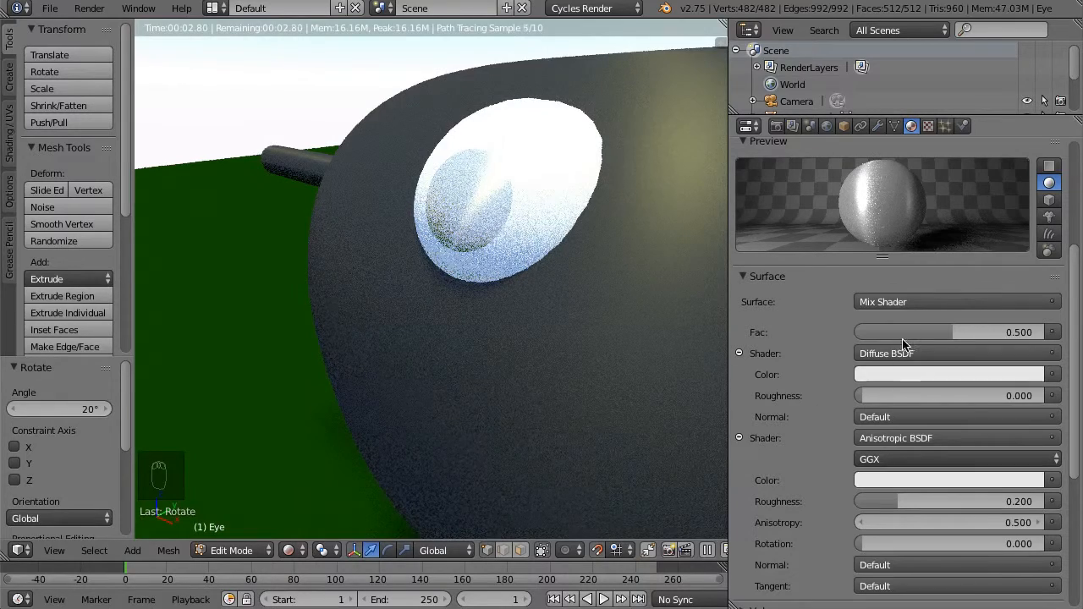
{"action": "left_click", "coordinate": [928, 330]}
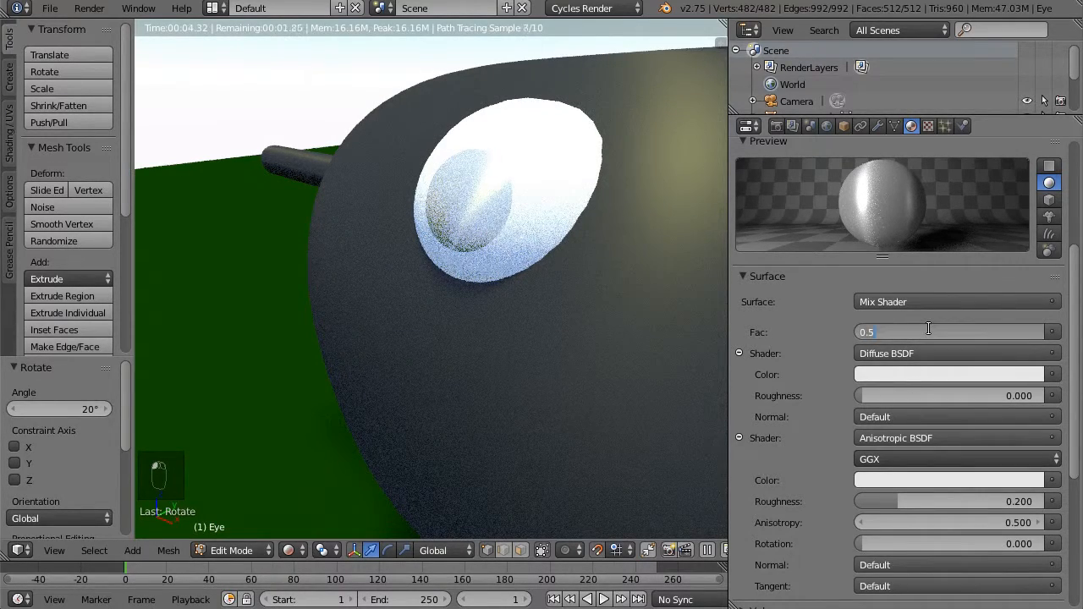
{"action": "type", "text": ".05"}
{"action": "key", "text": "Return"}
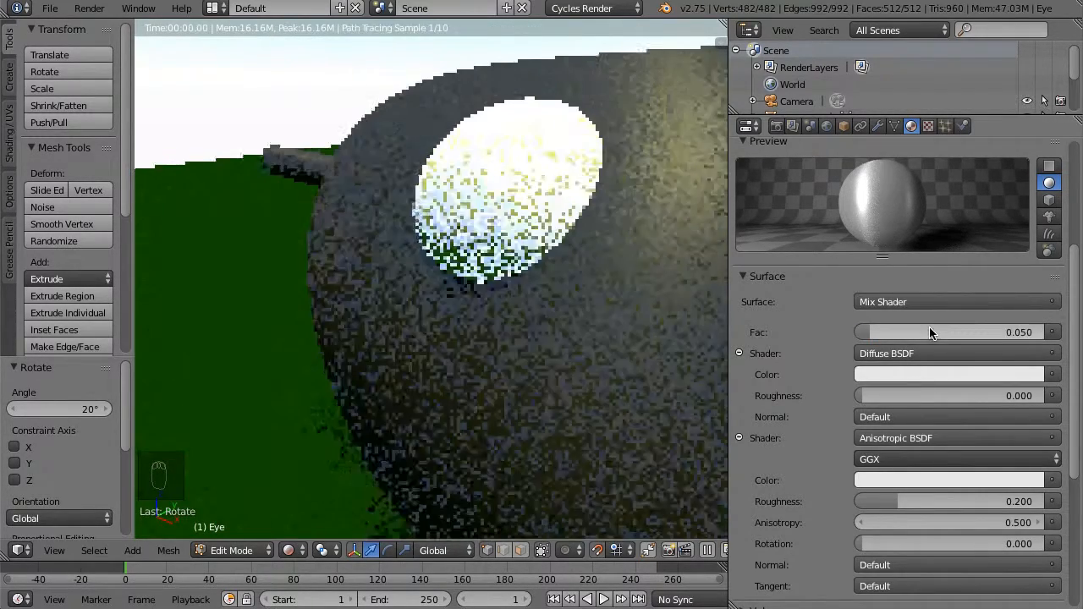
Set the Pupil material's diffuse colour to a bright, saturated red.
{"action": "left_click", "coordinate": [904, 374]}
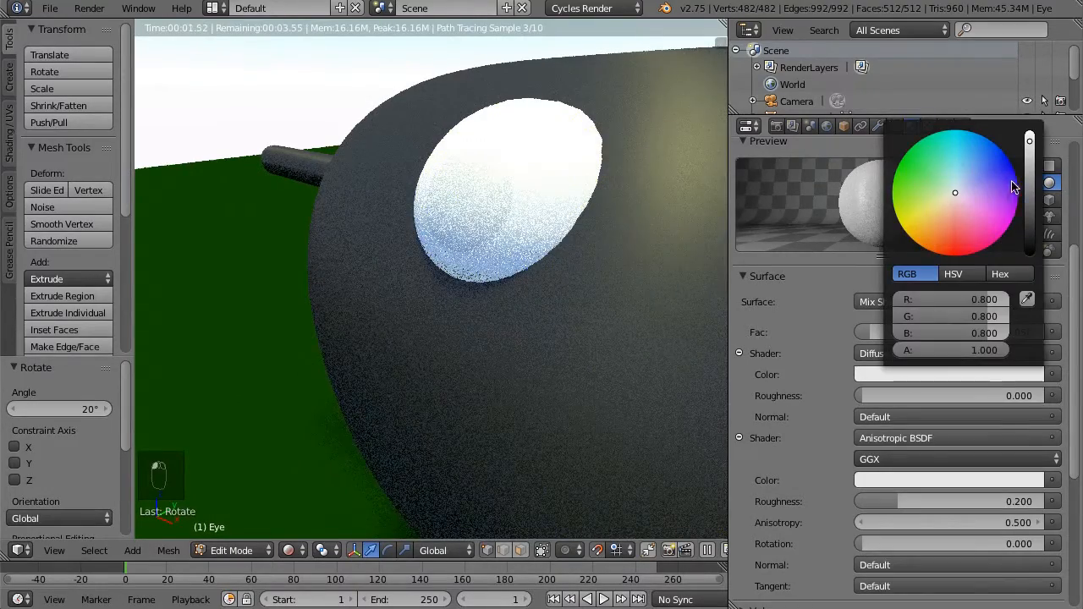
{"action": "left_click", "coordinate": [957, 254]}
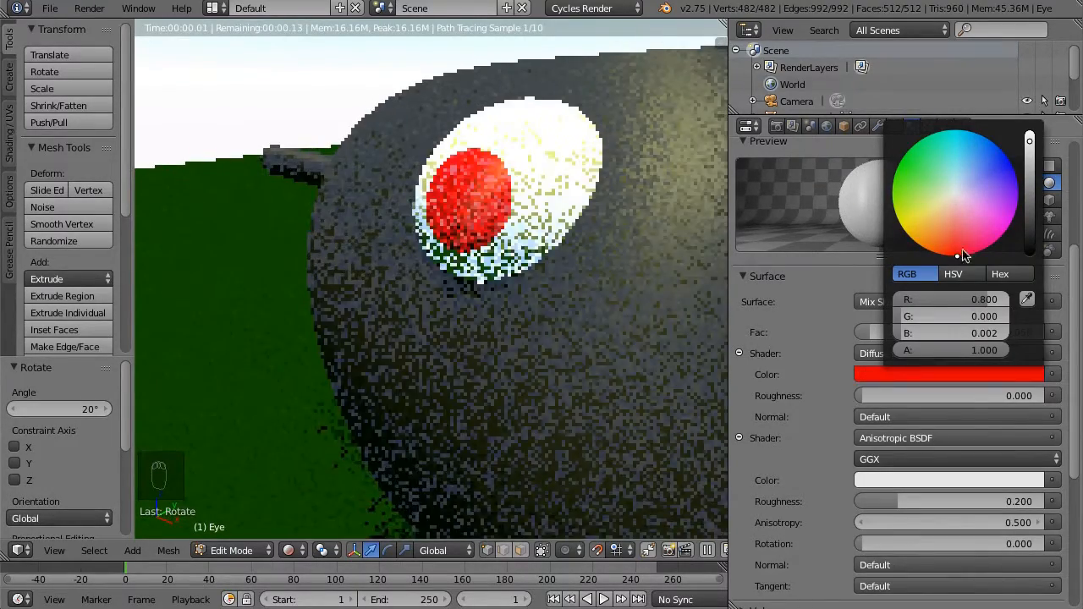
{"action": "left_click_drag", "start_coordinate": [934, 335], "coordinate": [1005, 301]}
{"action": "left_click", "coordinate": [938, 317]}
{"action": "key", "text": "Return"}
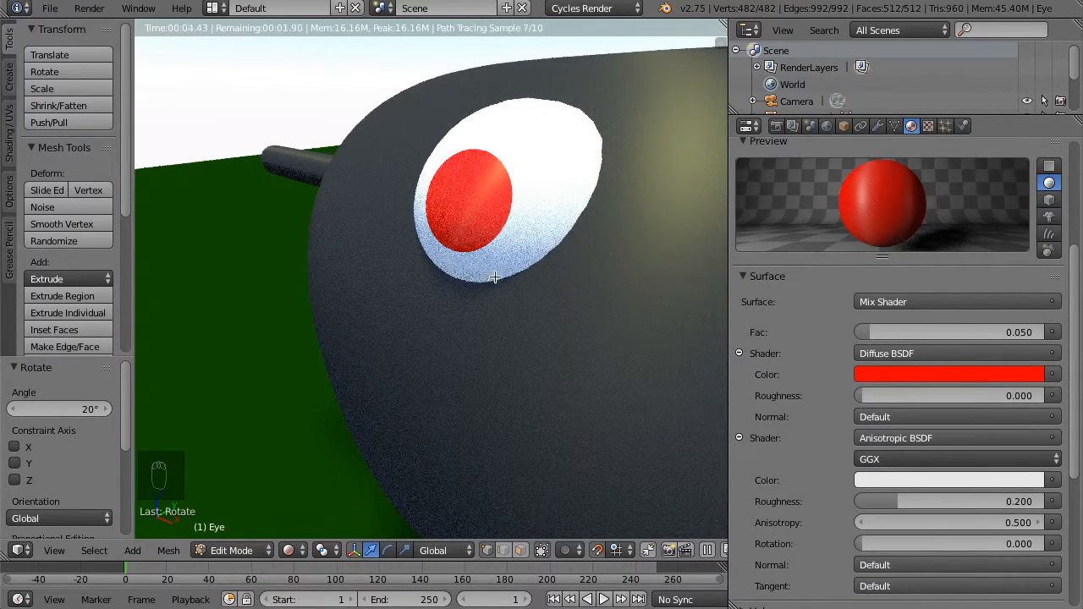
Switch the viewport to Solid shading, deselect the eye's mesh and return to Object Mode.
{"action": "scroll", "coordinate": [302, 261], "scroll_direction": "down", "scroll_amount": 8}
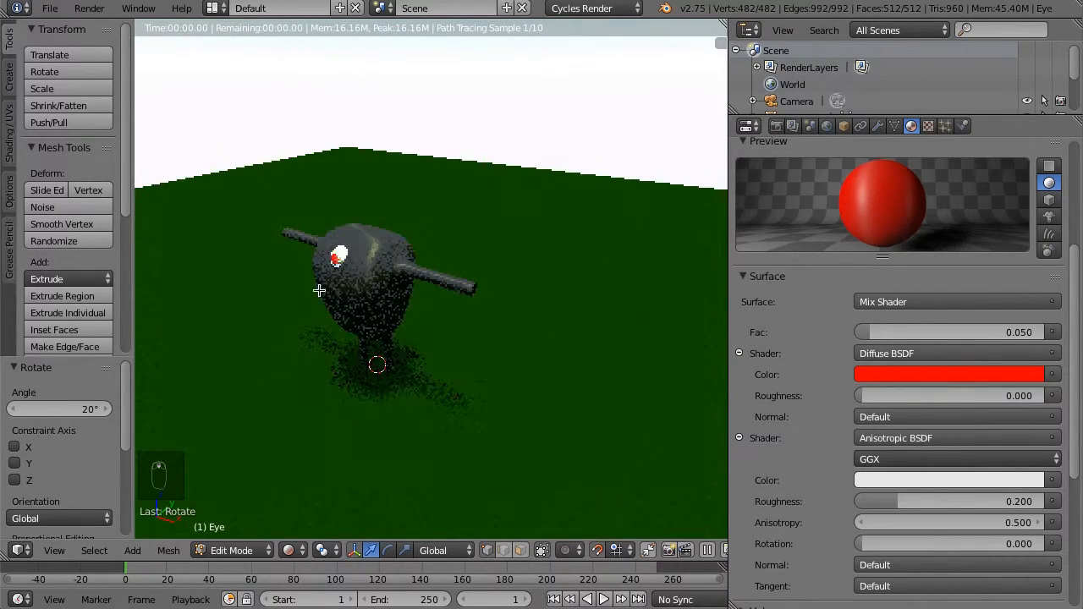
{"action": "scroll", "coordinate": [319, 290], "scroll_direction": "up", "scroll_amount": 4}
{"action": "left_click", "coordinate": [290, 550]}
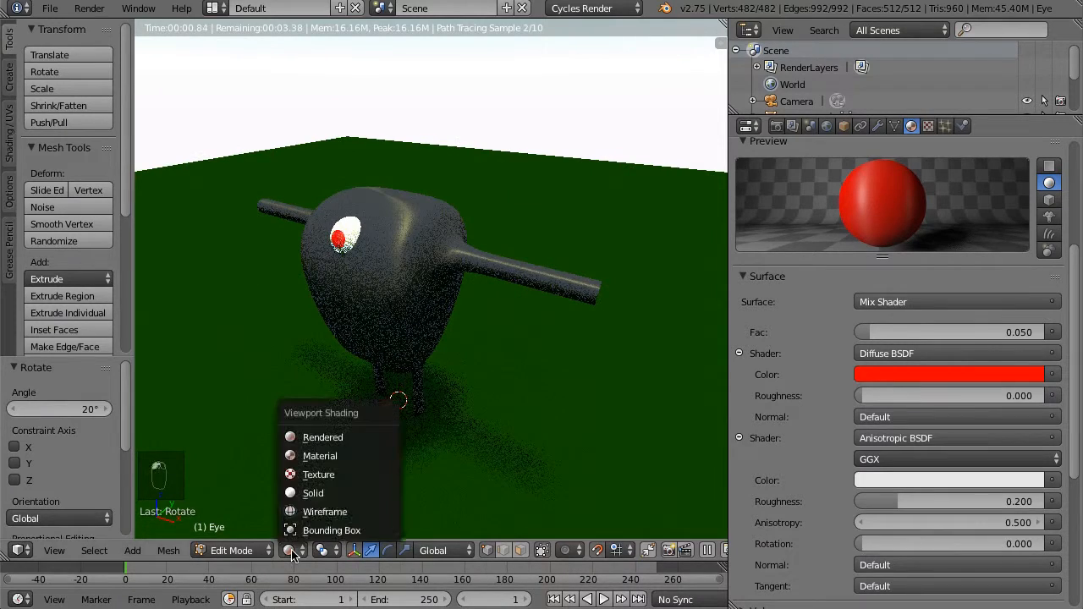
{"action": "left_click", "coordinate": [322, 494]}
{"action": "mouse_move", "coordinate": [424, 288]}
{"action": "middle_mouse_down"}
{"action": "mouse_move", "coordinate": [445, 269]}
{"action": "mouse_move", "coordinate": [535, 280]}
{"action": "middle_mouse_up"}
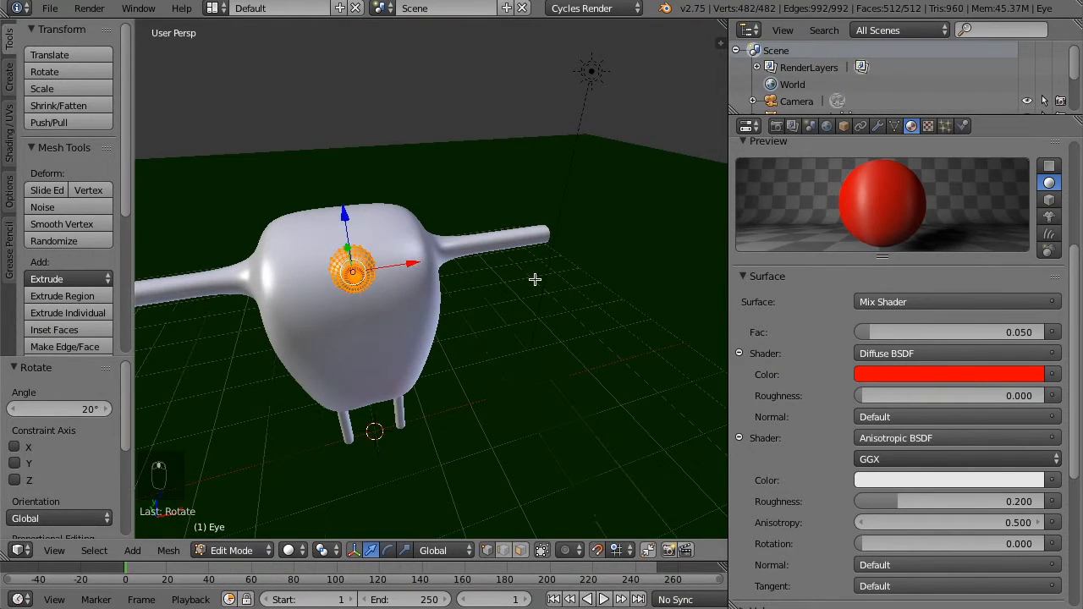
{"action": "key", "text": "a"}
{"action": "key", "text": "Tab"}
Parent the Eye object to the Character using the Object (Keep Transform) option.
{"action": "middle_click_drag", "start_coordinate": [362, 345], "coordinate": [415, 313]}
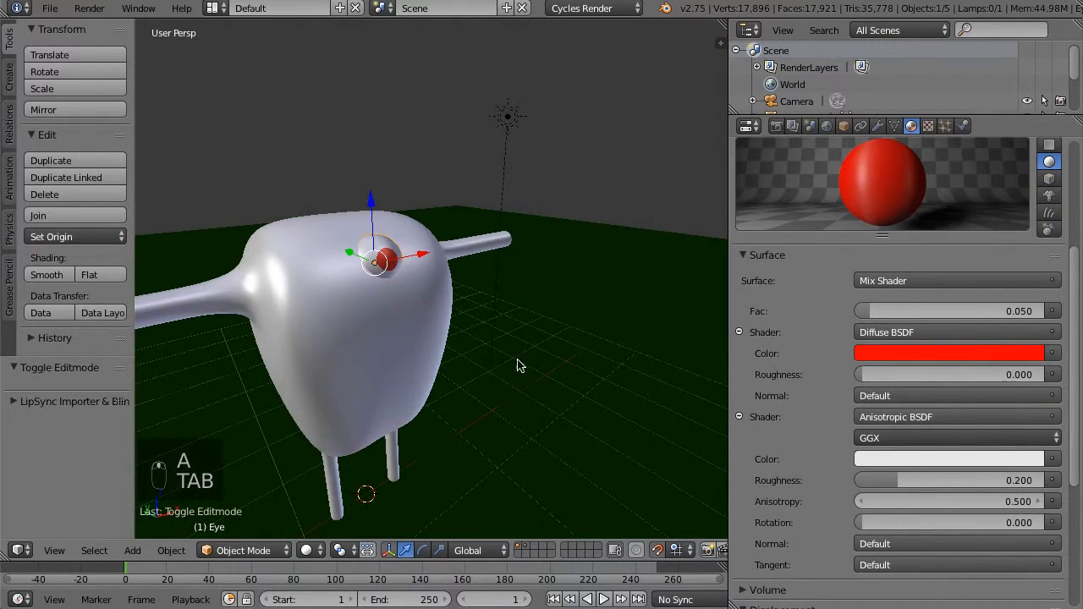
{"action": "middle_click_drag", "start_coordinate": [518, 365], "coordinate": [309, 336]}
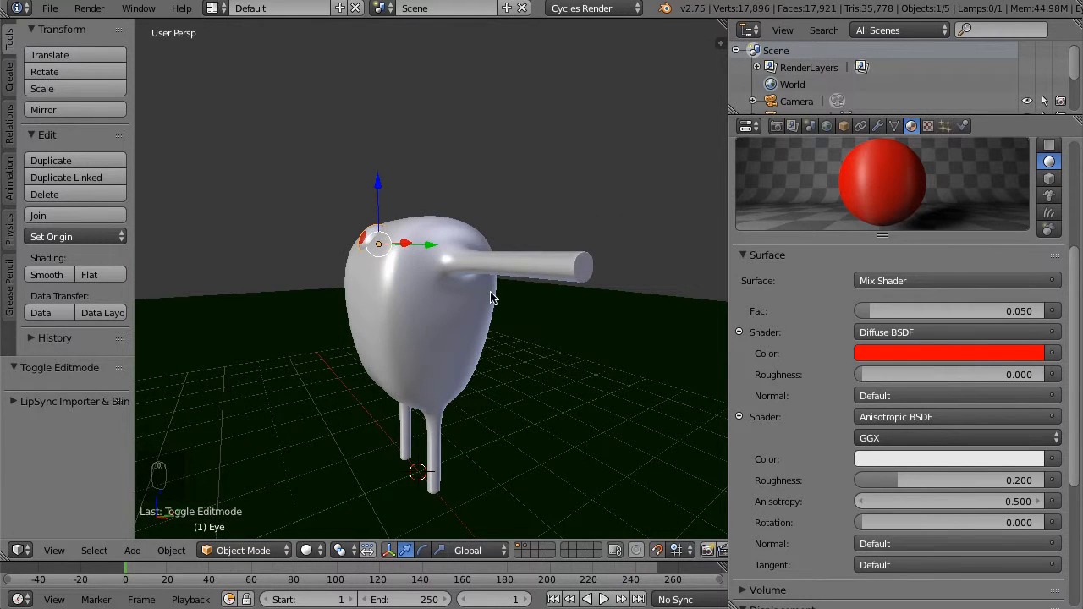
{"action": "scroll", "coordinate": [788, 91], "scroll_direction": "down", "scroll_amount": 3}
{"action": "scroll", "coordinate": [787, 93], "scroll_direction": "up", "scroll_amount": 2}
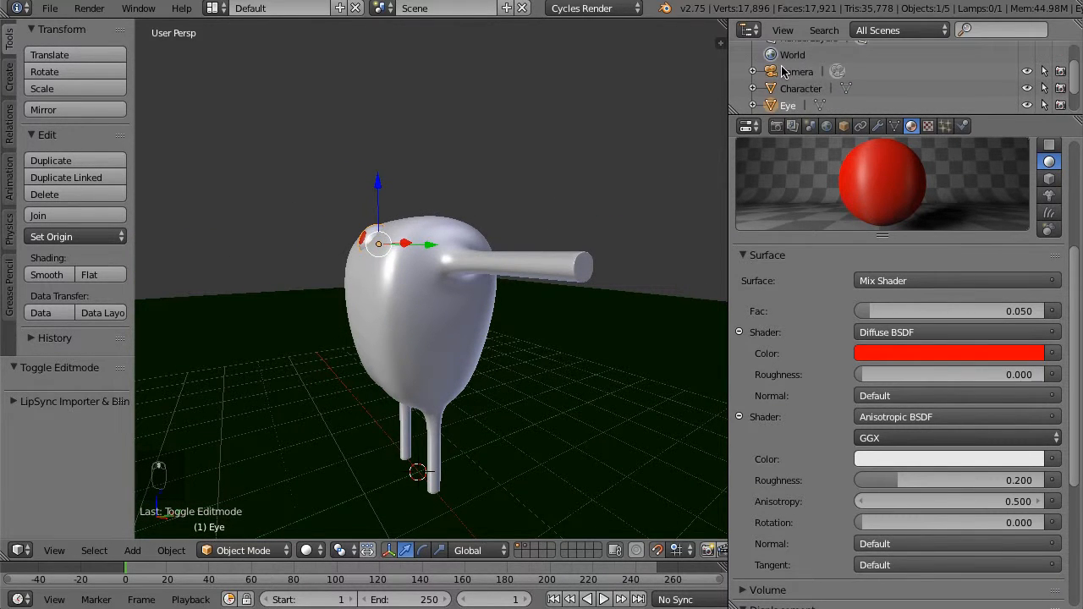
{"action": "scroll", "coordinate": [787, 94], "scroll_direction": "down", "scroll_amount": 2}
{"action": "middle_click_drag", "start_coordinate": [518, 184], "coordinate": [409, 271]}
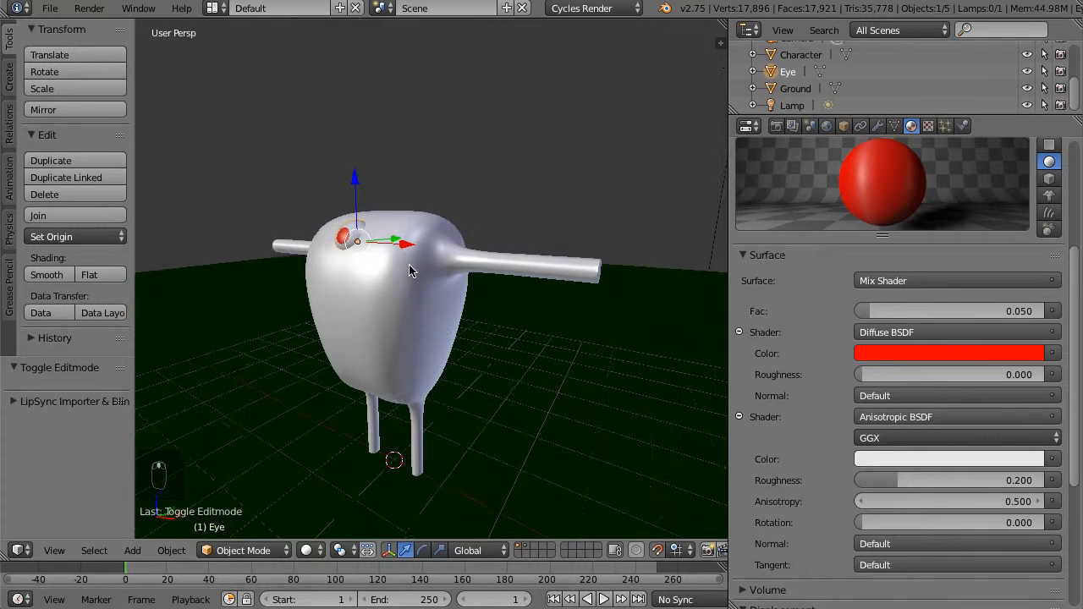
{"action": "right_click", "coordinate": [404, 336]}
{"action": "right_click", "coordinate": [340, 236]}
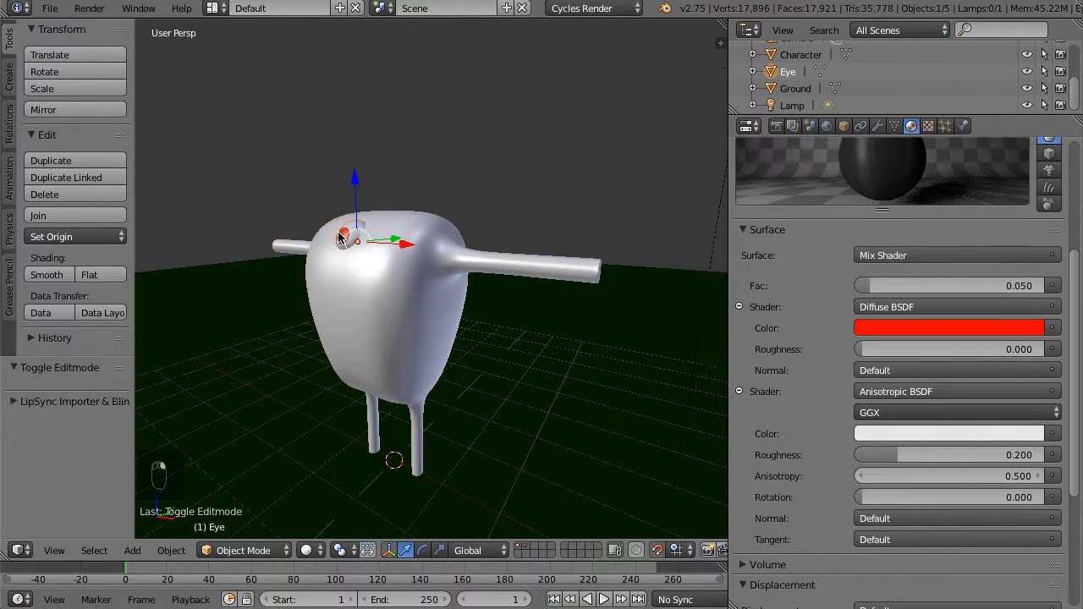
{"action": "middle_click_drag", "start_coordinate": [354, 262], "coordinate": [323, 281]}
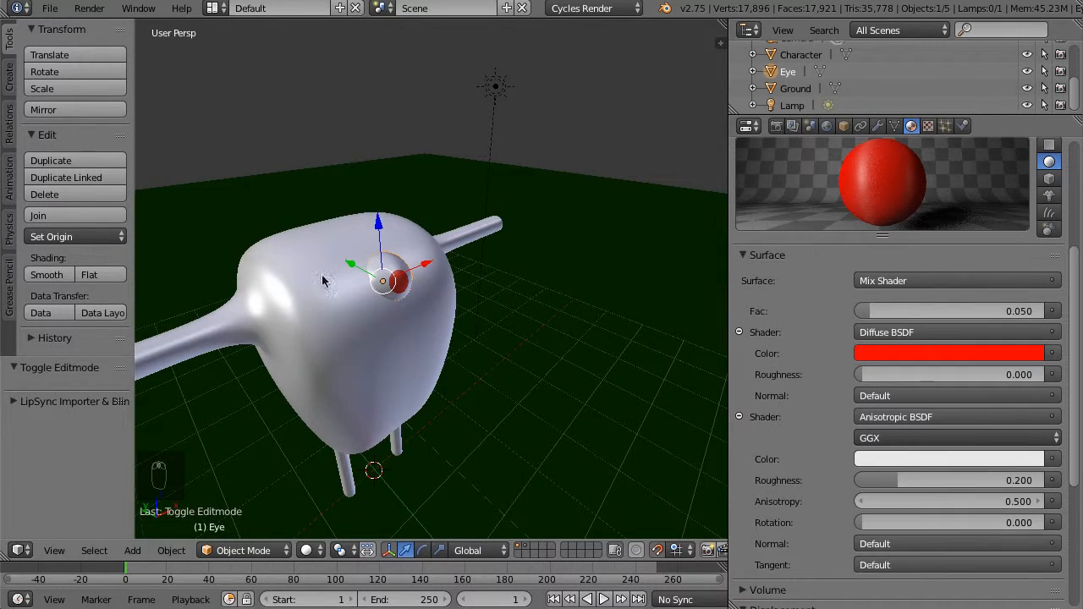
{"action": "right_click", "coordinate": [274, 282], "text": "shift"}
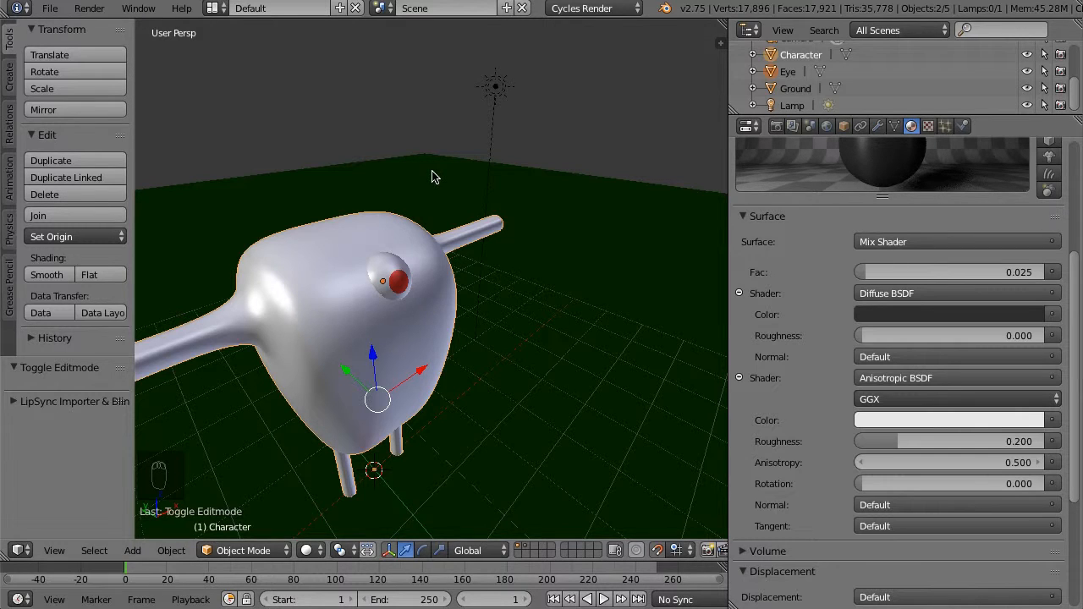
{"action": "key", "text": "ctrl+p"}
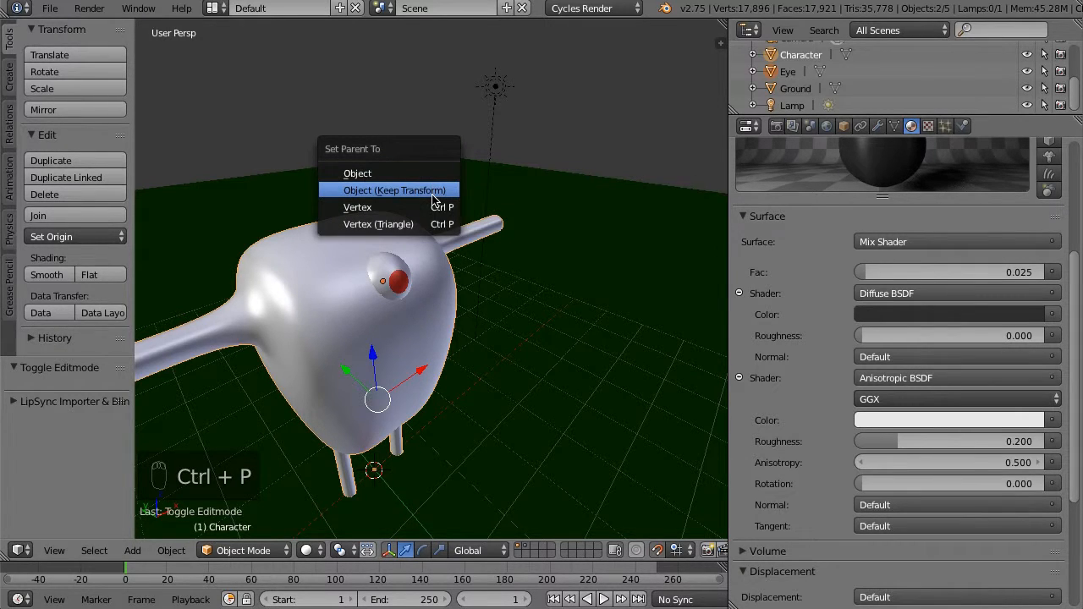
{"action": "left_click", "coordinate": [433, 192]}
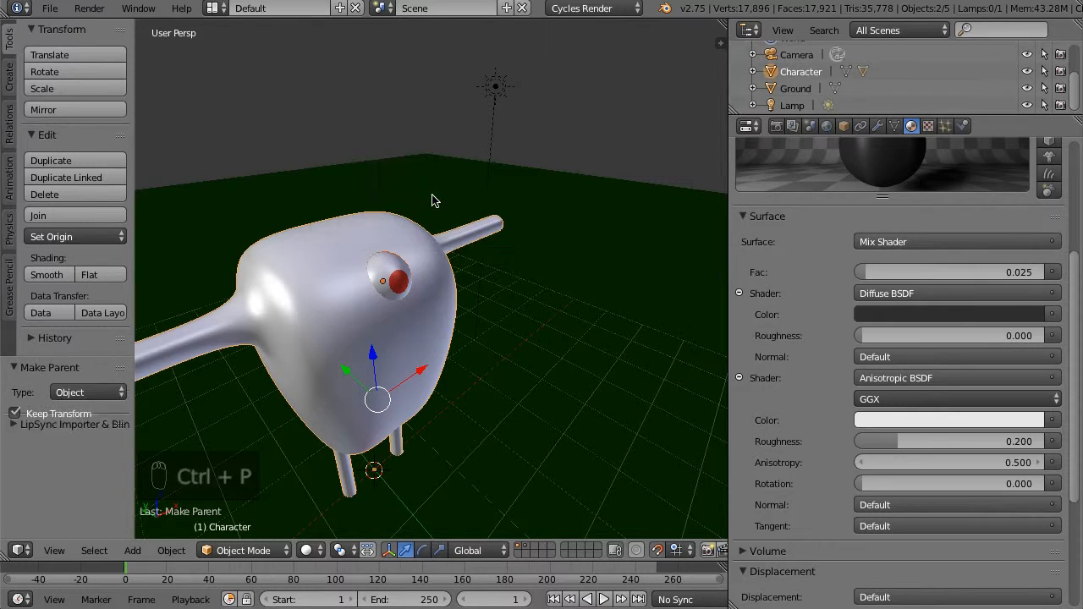
Try moving the Character to test whether the eye follows it, and cancel the move.
{"action": "right_click", "coordinate": [303, 316]}
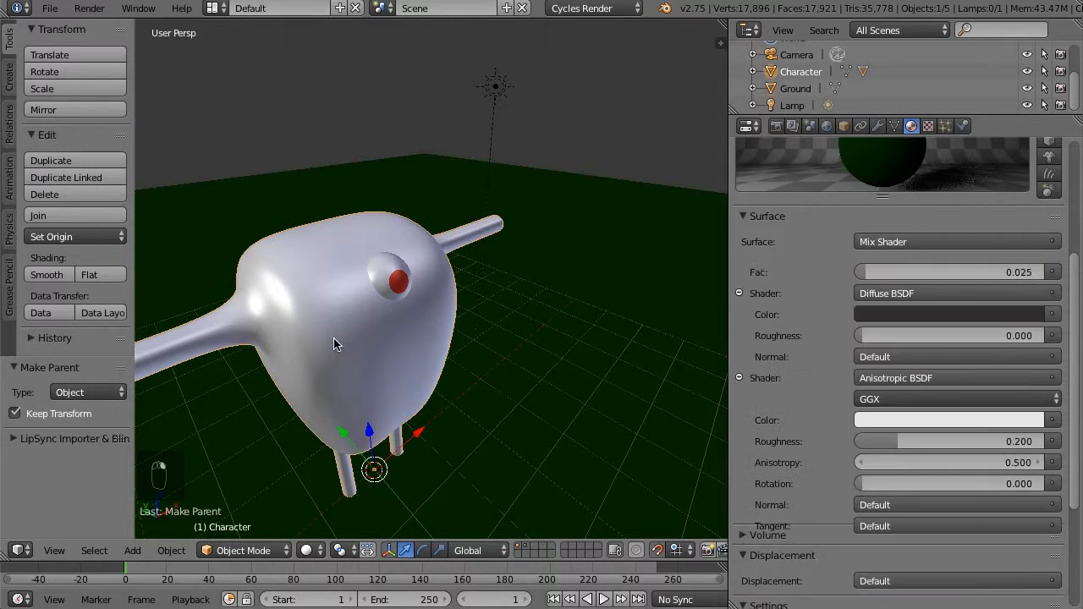
{"action": "key", "text": "g"}
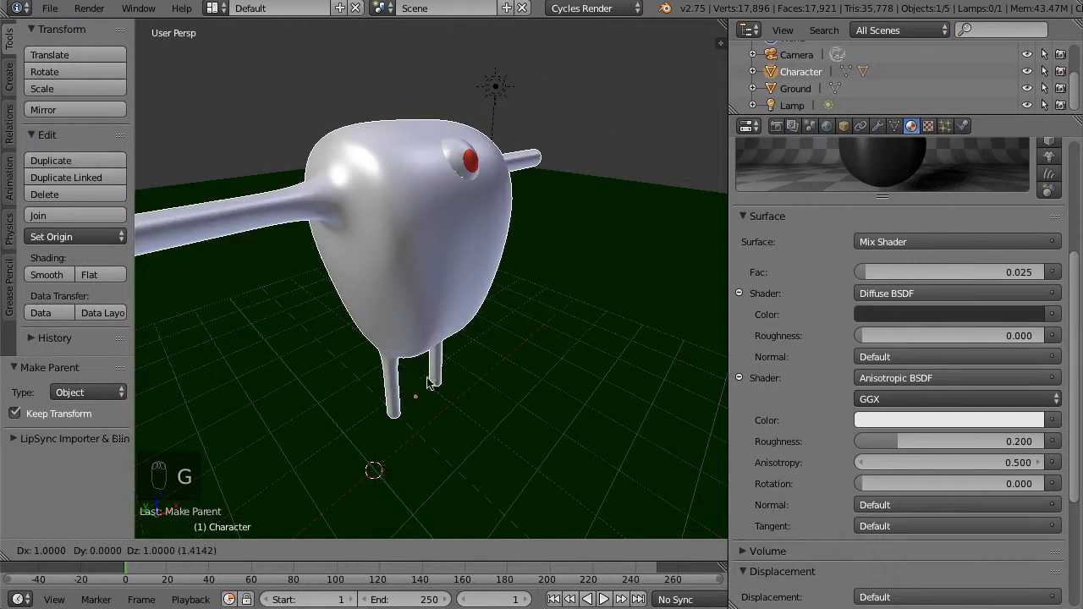
{"action": "right_click", "coordinate": [408, 356]}
Try moving the Eye 2 along X and -2 along Y, test moving the Character separately, and undo the changes.
{"action": "right_click", "coordinate": [391, 279]}
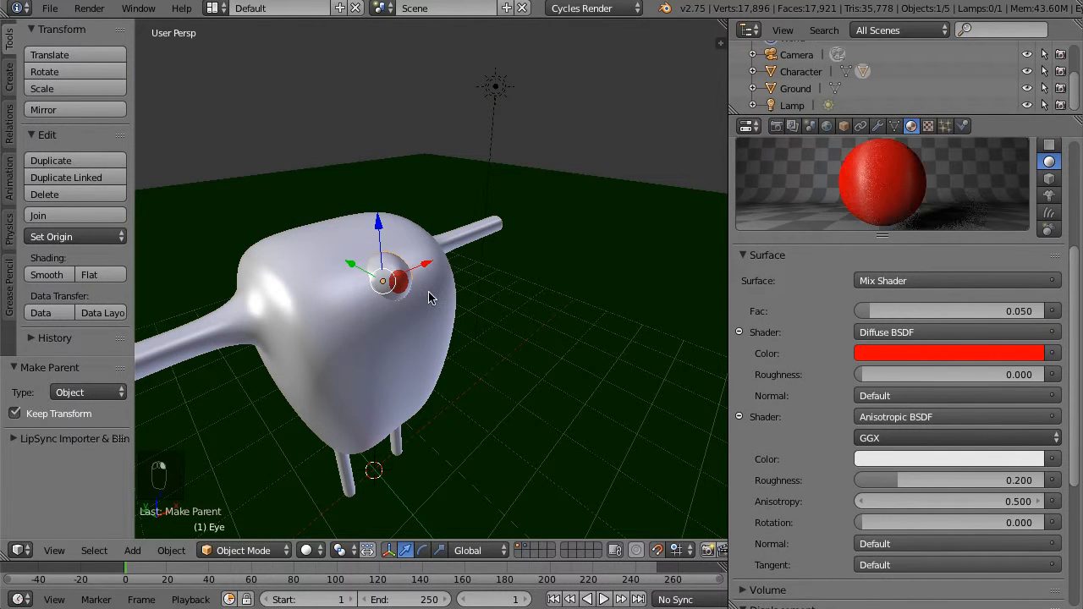
{"action": "key", "text": "g"}
{"action": "left_click", "coordinate": [147, 256]}
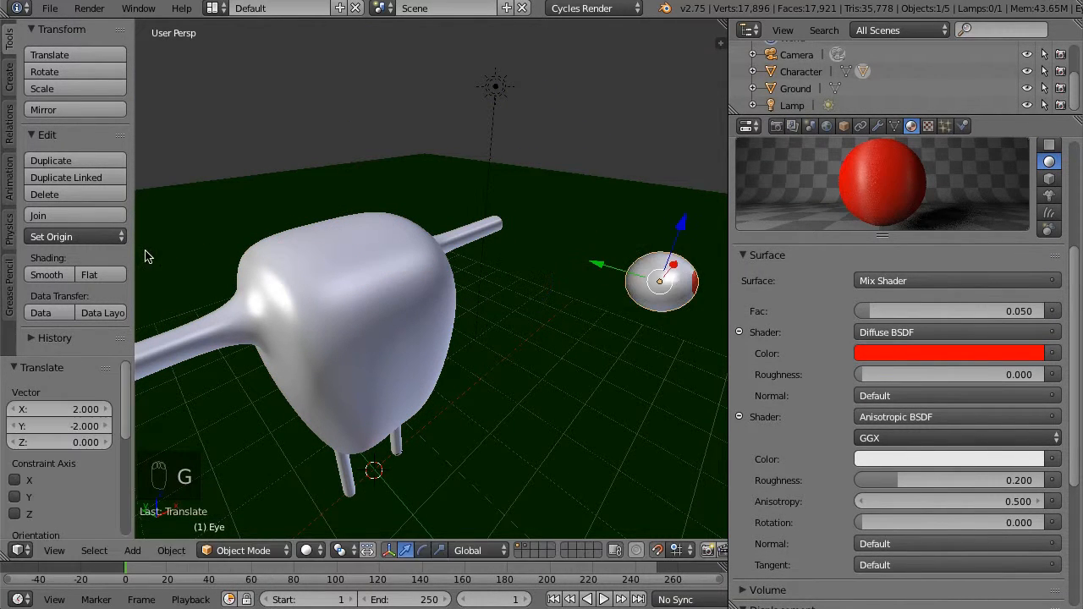
{"action": "right_click", "coordinate": [283, 319]}
{"action": "key", "text": "g"}
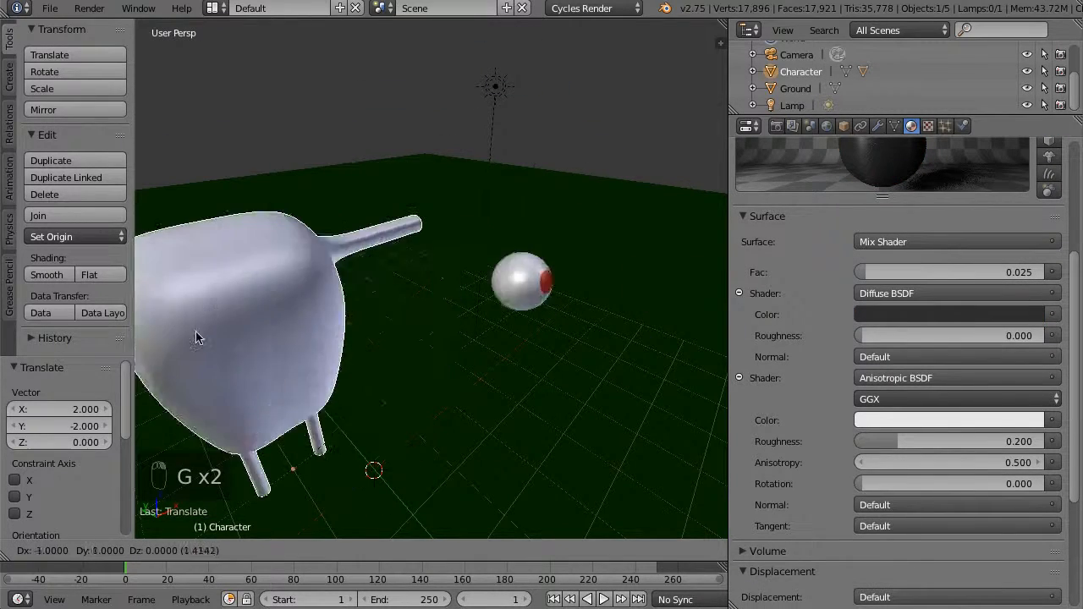
{"action": "left_click", "coordinate": [447, 287]}
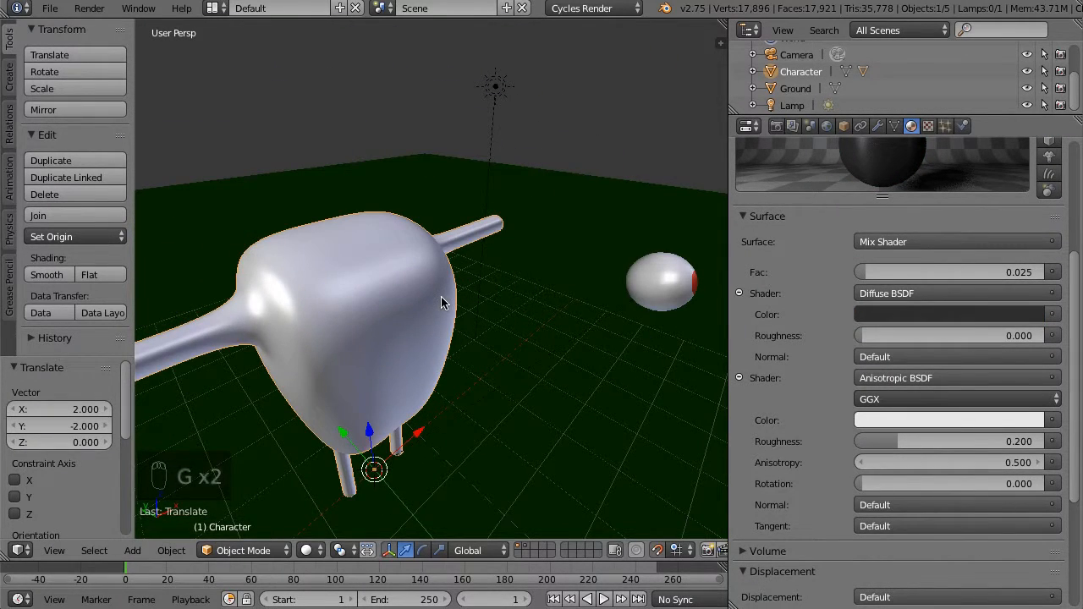
{"action": "key", "text": "super+z"}
{"action": "key", "text": "super+z"}
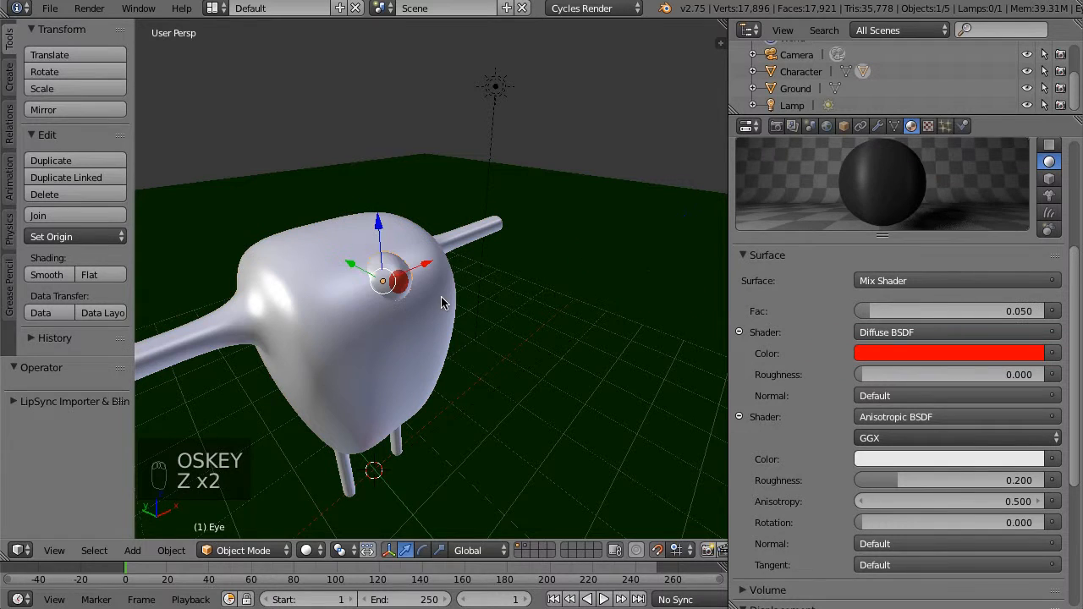
Deselect everything, grab the Character again to test moving it together with its eye, and cancel the move.
{"action": "key", "text": "a"}
{"action": "middle_click_drag", "start_coordinate": [451, 314], "coordinate": [380, 314]}
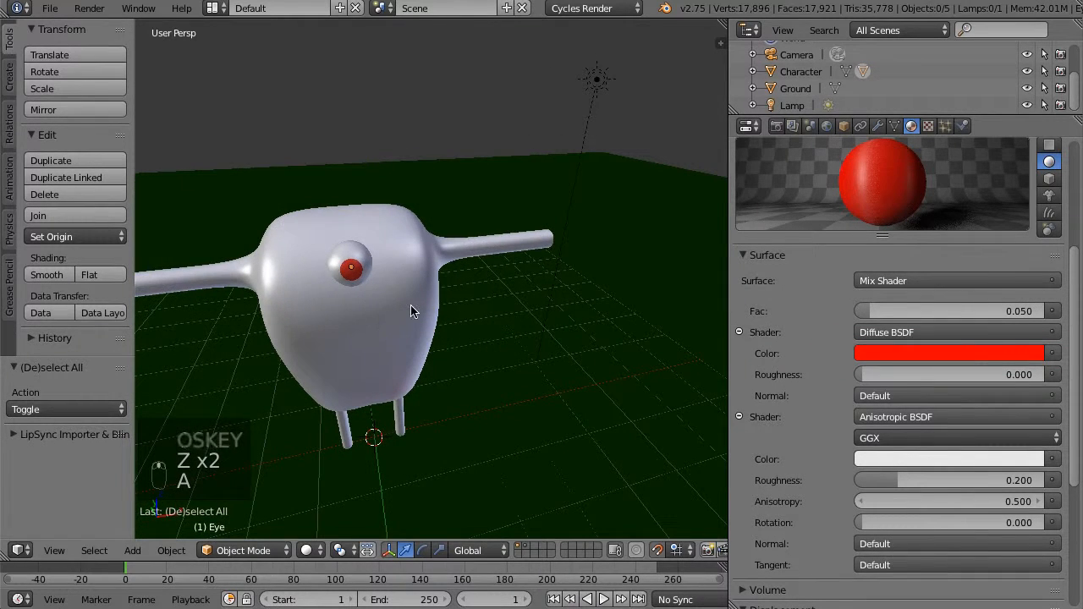
{"action": "right_click", "coordinate": [410, 306]}
{"action": "key", "text": "g"}
{"action": "right_click", "coordinate": [411, 312]}
{"action": "key", "text": "g"}
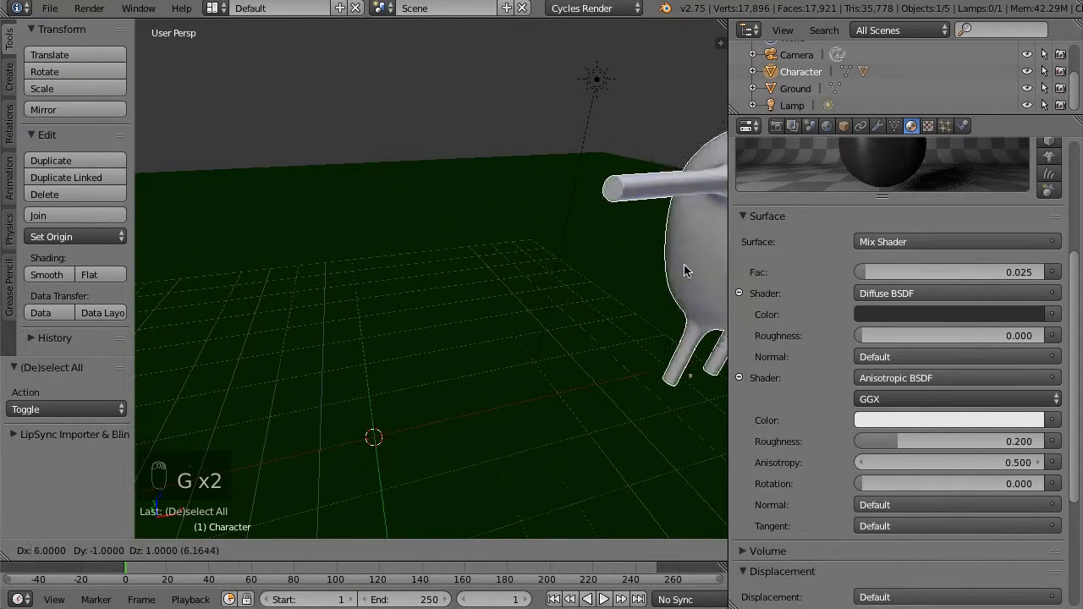
{"action": "right_click", "coordinate": [524, 295]}
Widen the 3D viewport, and preview the character in Rendered shading with the render properties displayed.
{"action": "middle_click_drag", "start_coordinate": [544, 227], "coordinate": [465, 257]}
{"action": "scroll", "coordinate": [493, 248], "scroll_direction": "down", "scroll_amount": 3}
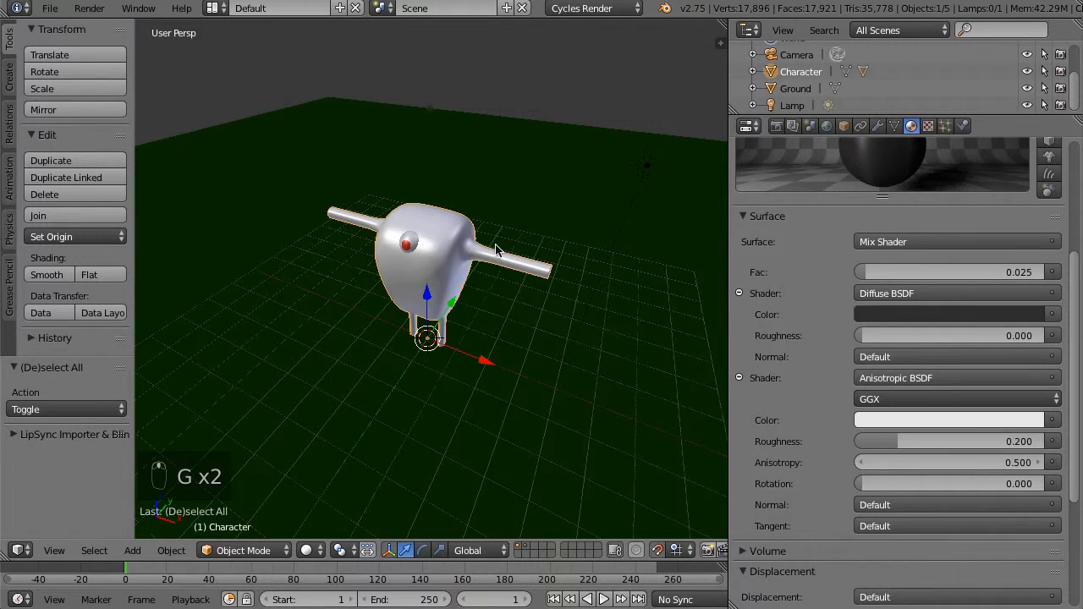
{"action": "scroll", "coordinate": [857, 243], "scroll_direction": "up", "scroll_amount": 1}
{"action": "scroll", "coordinate": [856, 243], "scroll_direction": "up", "scroll_amount": 5}
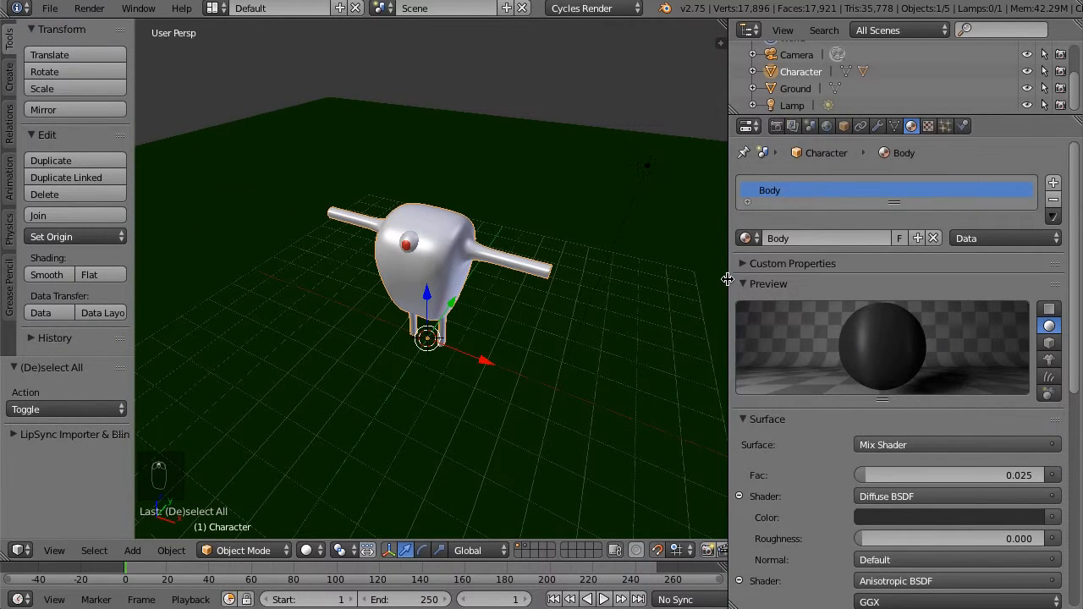
{"action": "left_click_drag", "start_coordinate": [725, 284], "coordinate": [875, 267]}
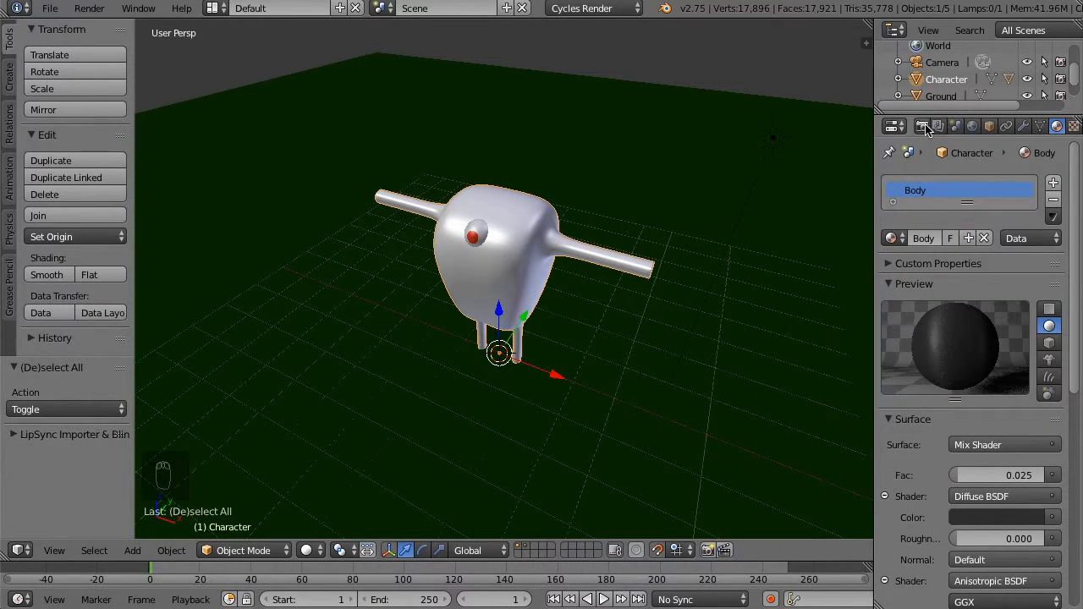
{"action": "left_click", "coordinate": [923, 126]}
{"action": "key", "text": "shift+z"}
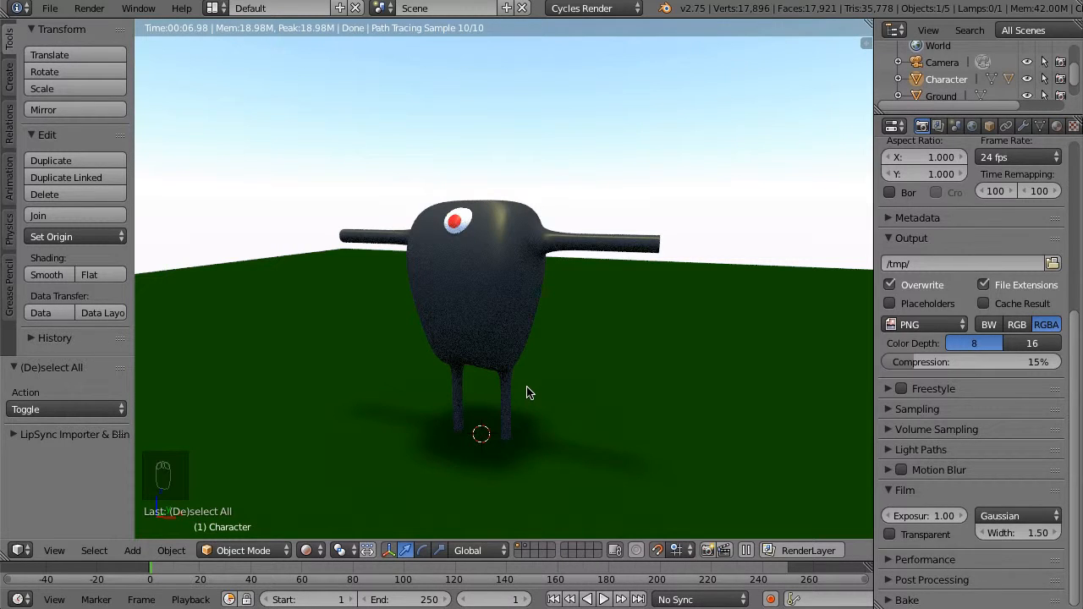
{"action": "middle_click_drag", "start_coordinate": [535, 387], "coordinate": [685, 437]}
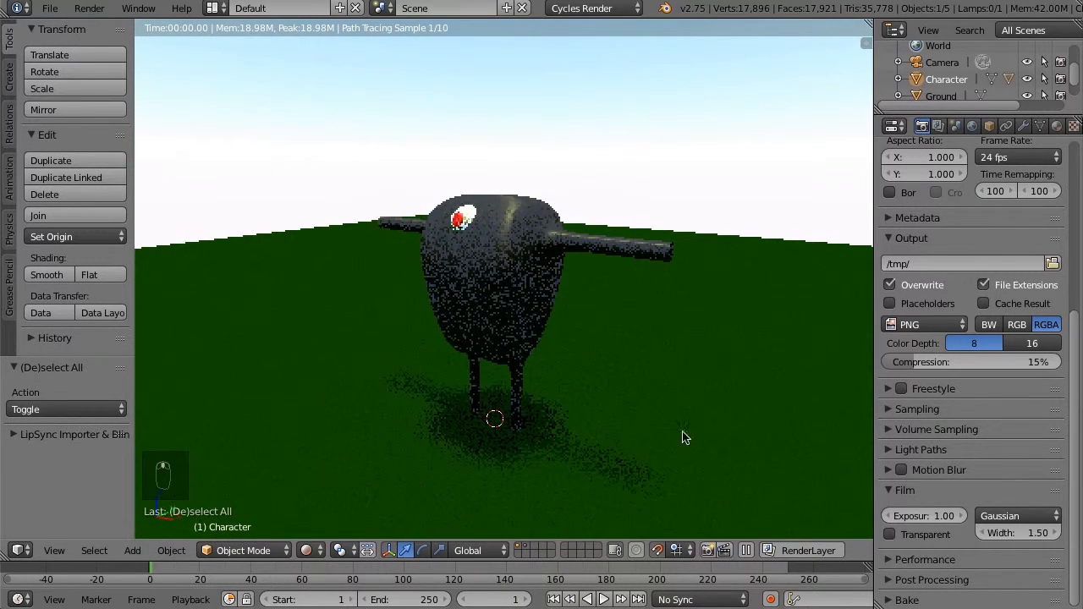